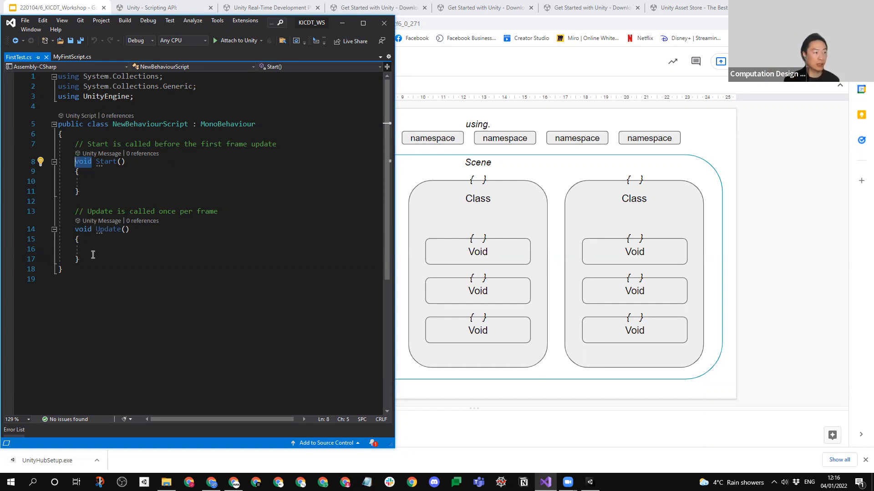
- Return to the FirstTest script in the code editor, then widen its window and move it aside to uncover Unity's object and script lists
{"action": "left_click", "coordinate": [804, 212]}
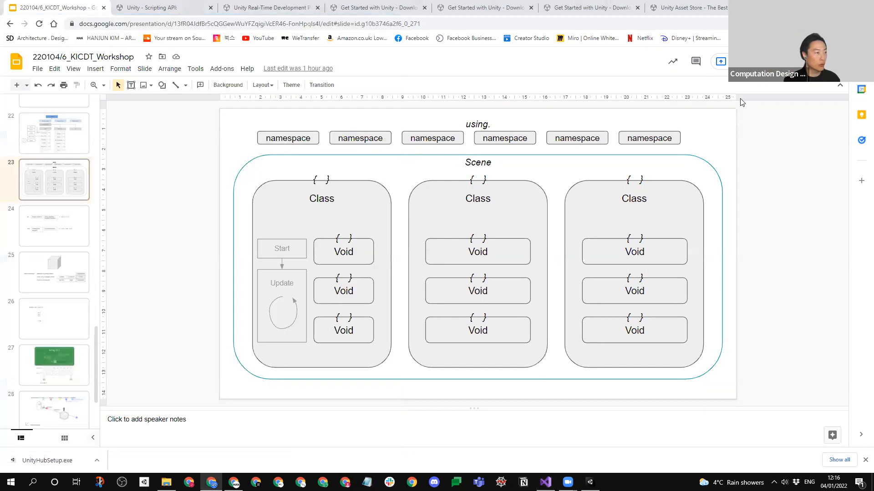
{"action": "key", "text": "alt+Tab"}
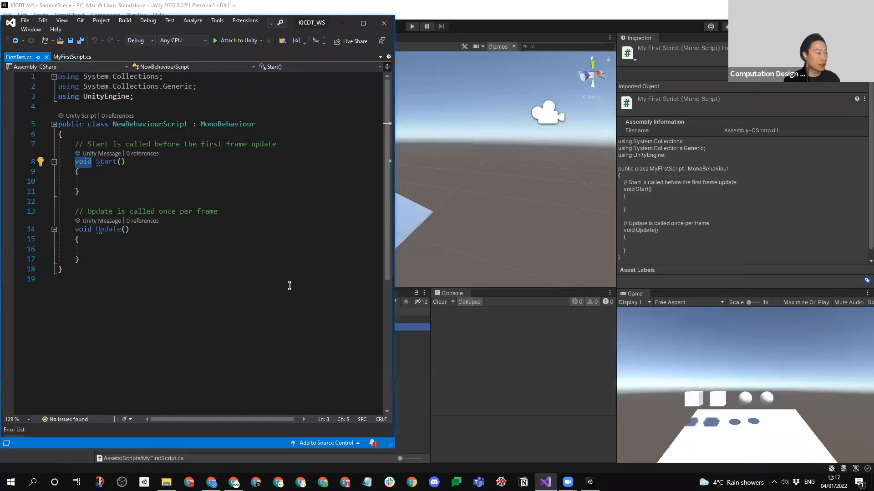
{"action": "left_click", "coordinate": [142, 183]}
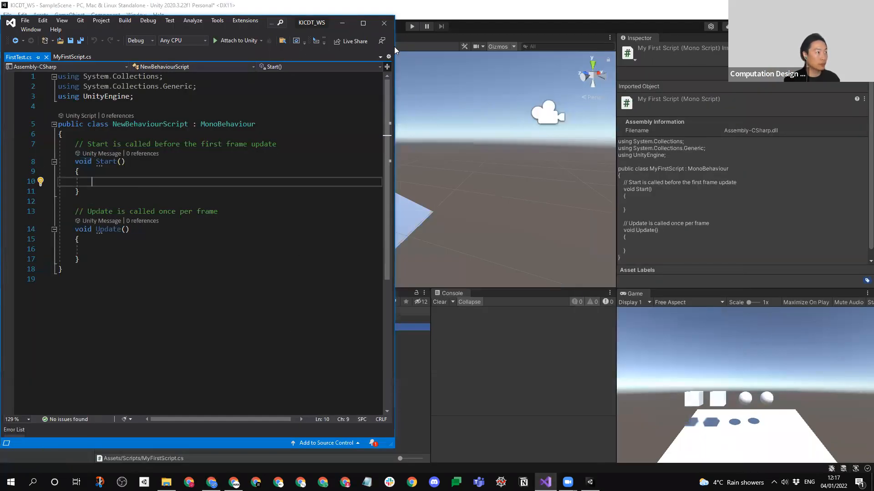
{"action": "left_click_drag", "start_coordinate": [395, 48], "coordinate": [596, 48]}
{"action": "left_click_drag", "start_coordinate": [488, 23], "coordinate": [773, 25]}
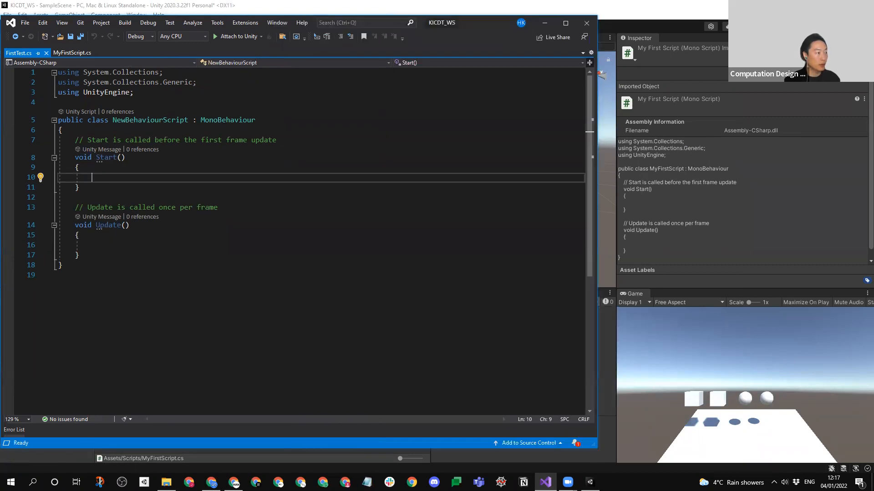
- Write an empty Debug.Log() call inside the Start method of FirstTest.cs
{"action": "type", "text": "Debug"}
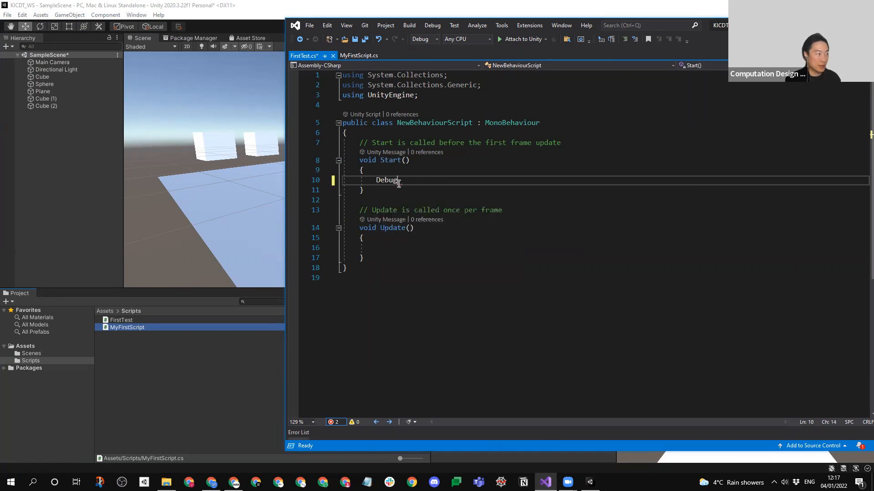
{"action": "type", "text": ".Log("}
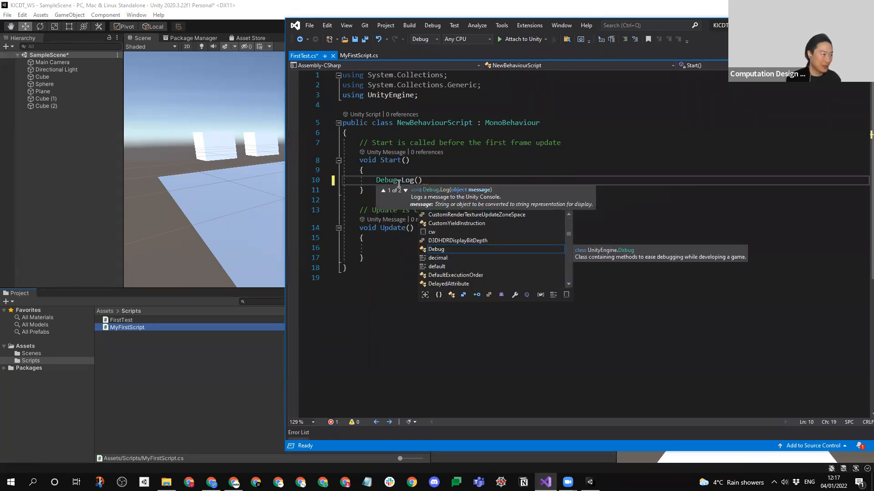
{"action": "key", "text": "Escape"}
{"action": "type", "text": "@"}
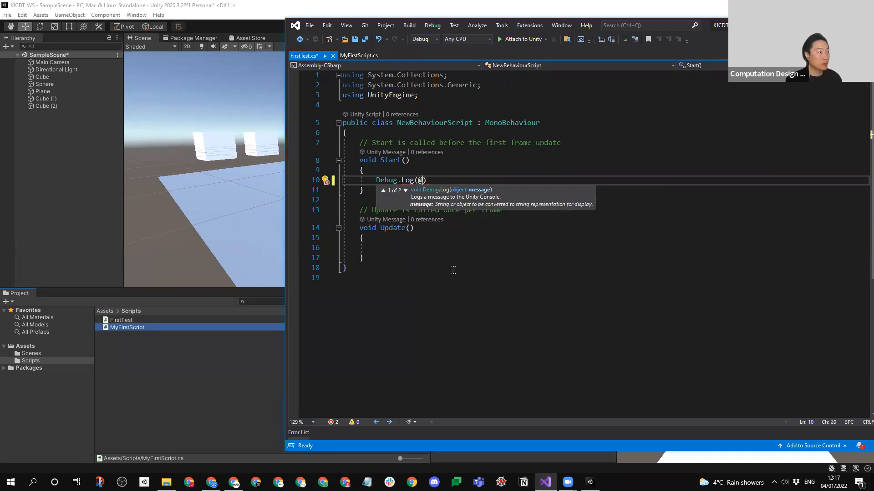
{"action": "key", "text": "BackSpace"}
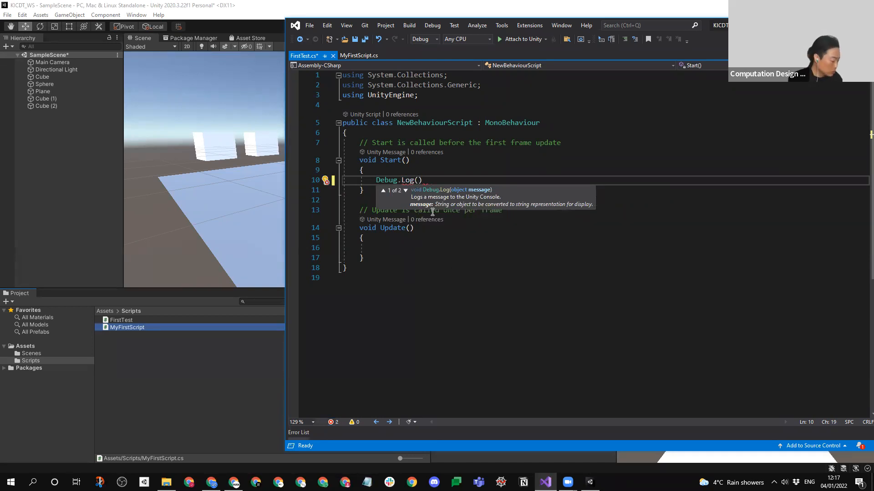
{"action": "key", "text": "alt+space"}
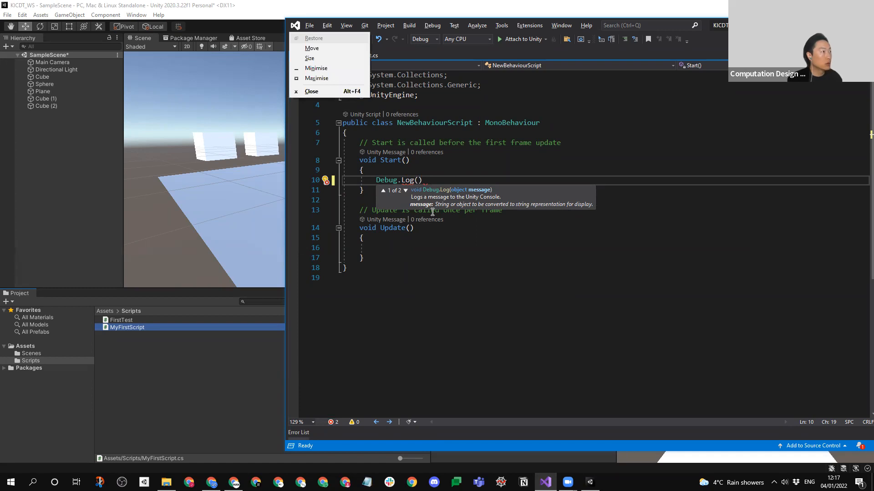
{"action": "key", "text": "Escape"}
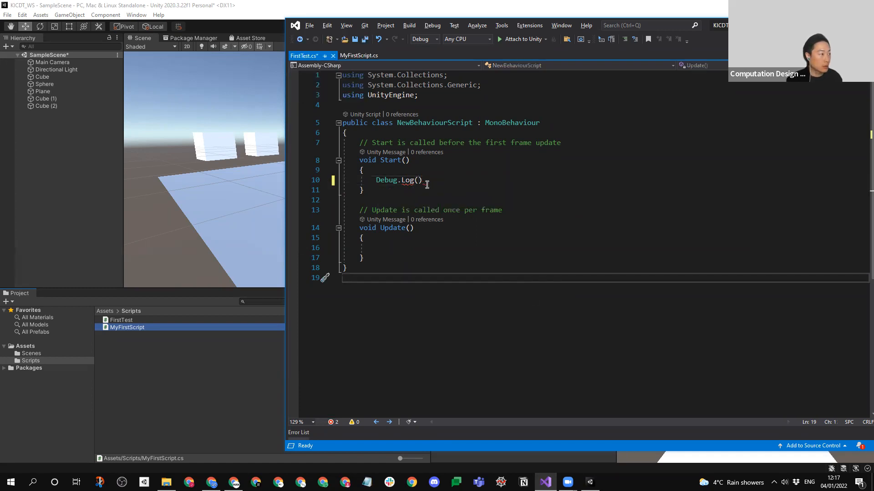
- Fill the Debug.Log call with the string "Hello World!" and end the statement with a semicolon
{"action": "type", "text": "\""}
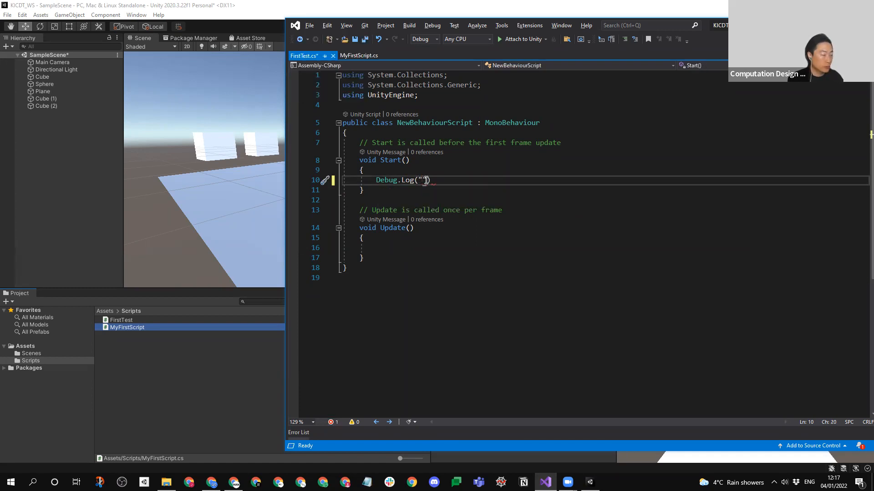
{"action": "type", "text": "Hello "}
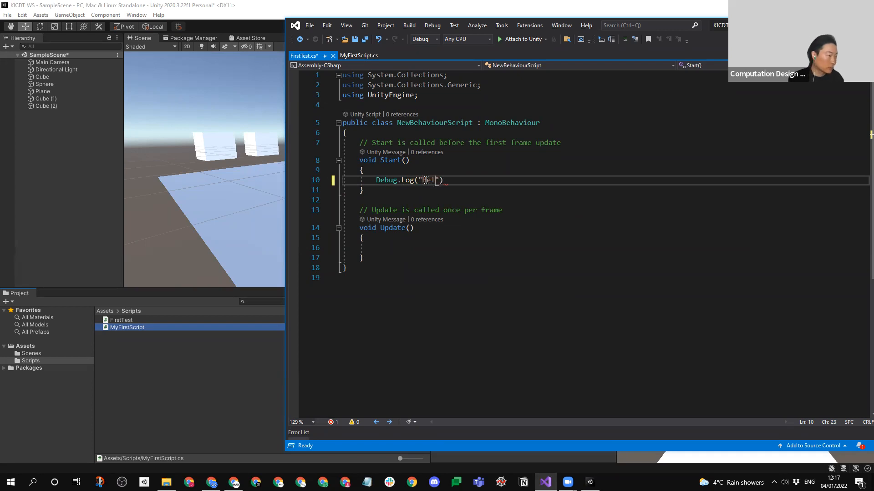
{"action": "type", "text": "World"}
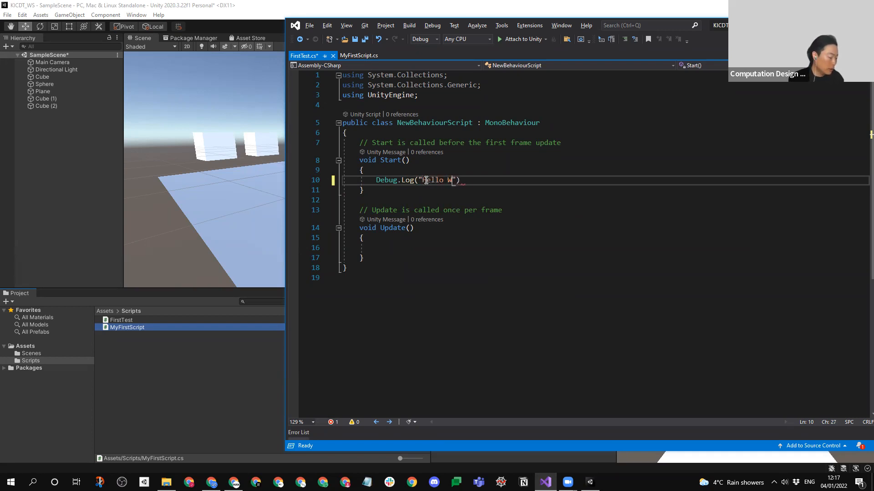
{"action": "type", "text": "!"}
{"action": "key", "text": "End"}
{"action": "type", "text": ";"}
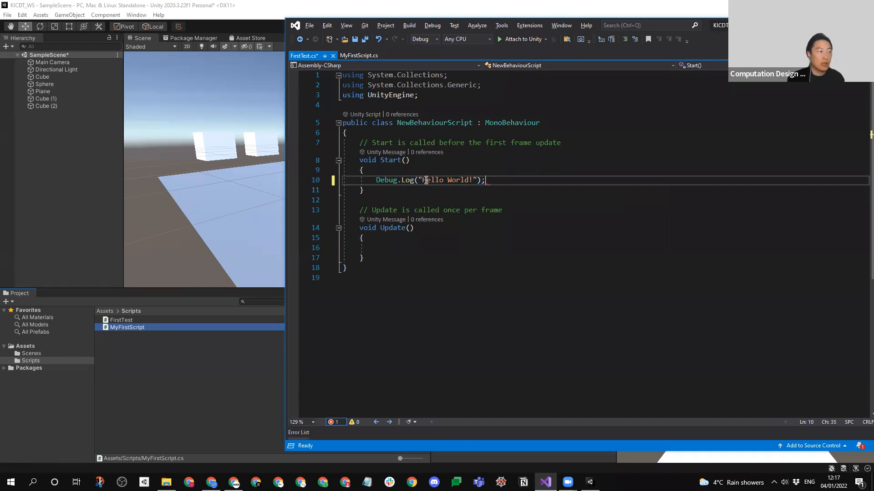
- Examine the Debug.Log statement part by part: the method call, the quoted string and the closing semicolon
{"action": "left_click_drag", "start_coordinate": [486, 180], "coordinate": [377, 181]}
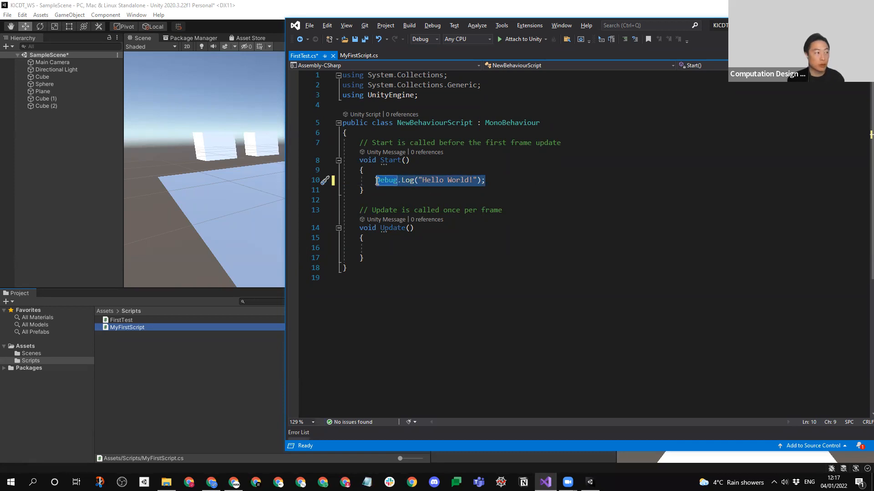
{"action": "left_click", "coordinate": [403, 180]}
{"action": "left_click_drag", "start_coordinate": [414, 180], "coordinate": [376, 181]}
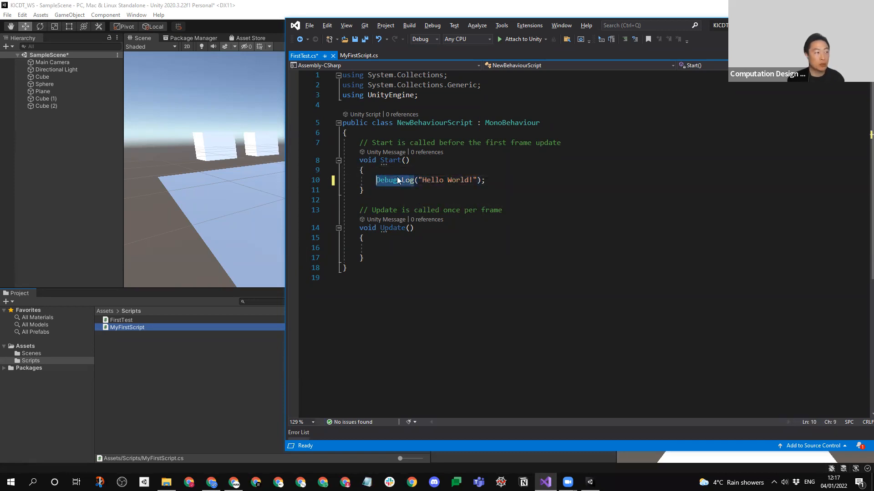
{"action": "left_click_drag", "start_coordinate": [476, 180], "coordinate": [418, 181]}
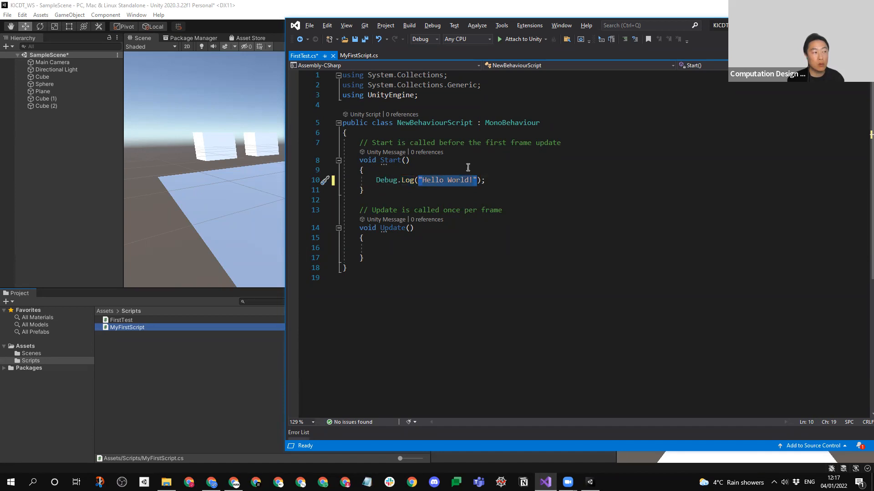
{"action": "left_click", "coordinate": [489, 180]}
{"action": "left_click_drag", "start_coordinate": [476, 181], "coordinate": [486, 181]}
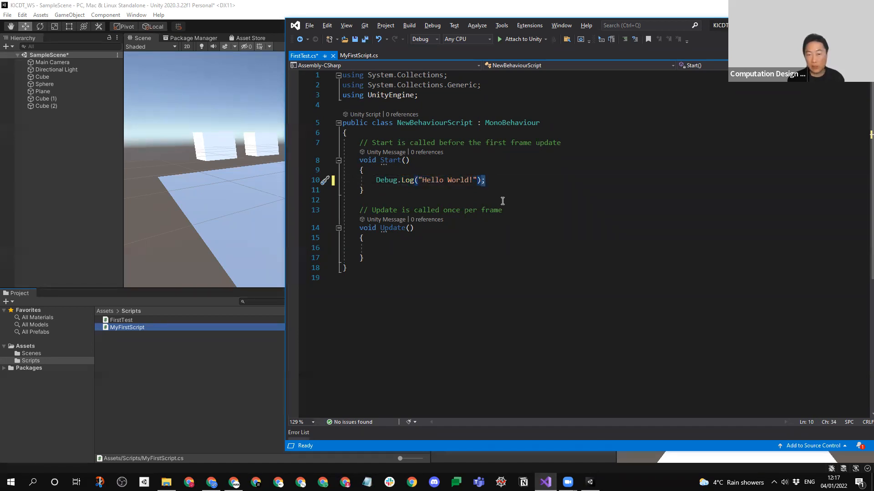
{"action": "left_click_drag", "start_coordinate": [414, 180], "coordinate": [376, 180]}
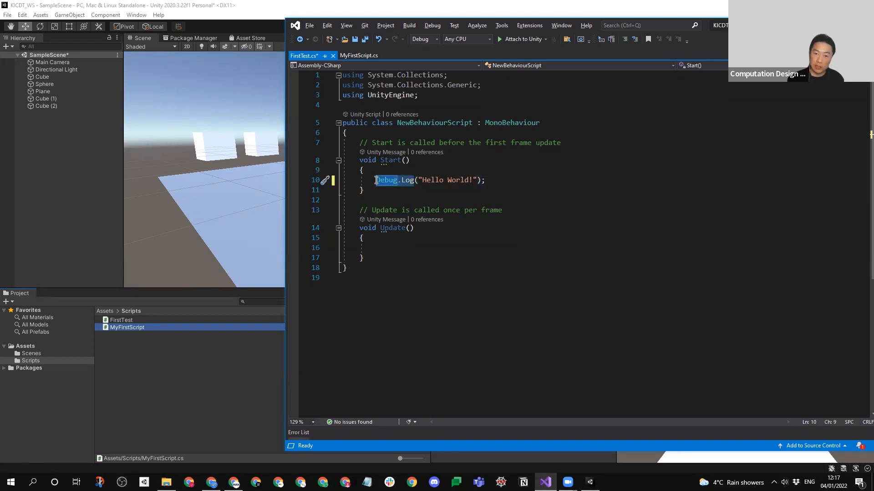
- Save FirstTest.cs and switch to Unity to load the changed script
{"action": "left_click", "coordinate": [492, 182]}
{"action": "key", "text": "ctrl+s"}
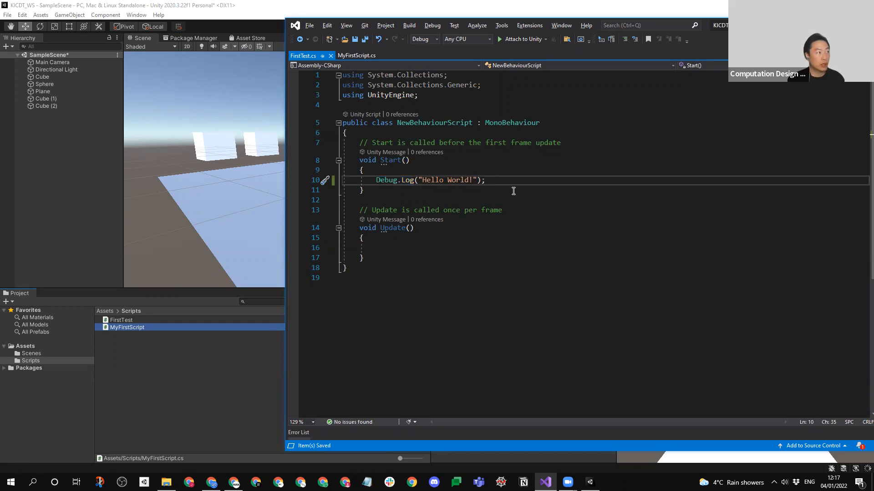
{"action": "left_click", "coordinate": [180, 353]}
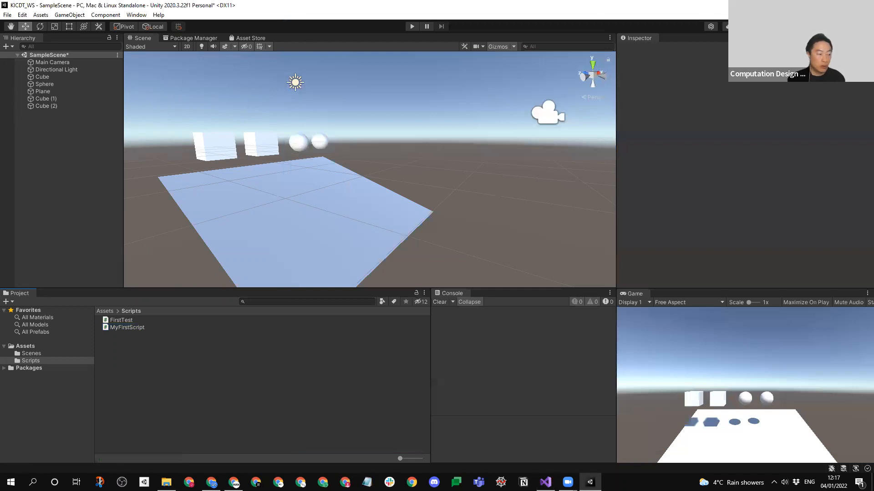
- Go back to the code editor and examine the MonoBehaviour inheritance in the class declaration
{"action": "left_click", "coordinate": [545, 482]}
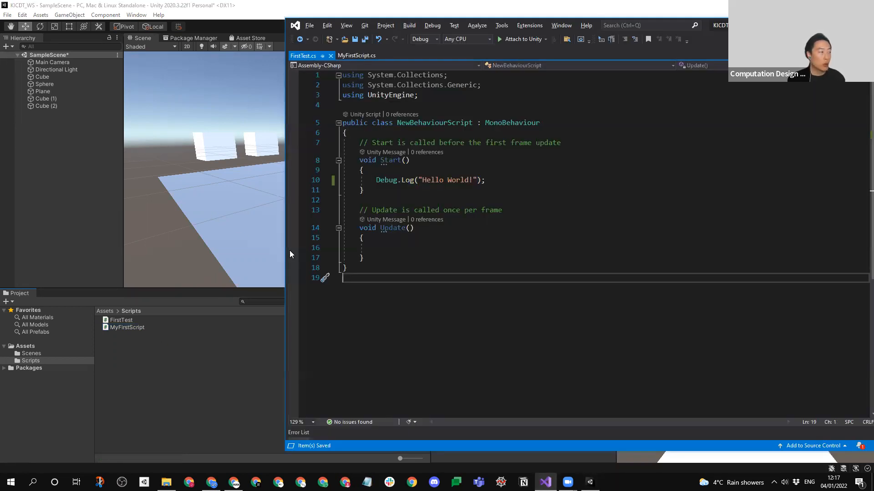
{"action": "left_click", "coordinate": [538, 123]}
{"action": "left_click_drag", "start_coordinate": [539, 122], "coordinate": [478, 124]}
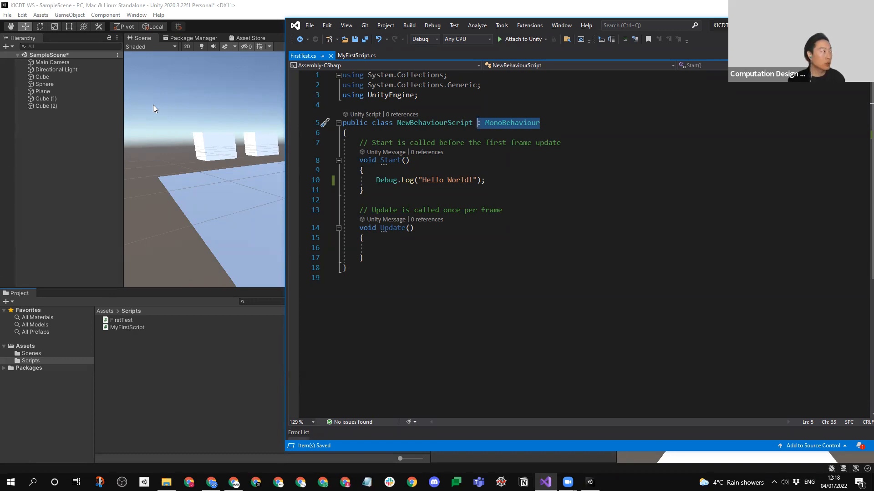
- Switch to Unity, create an empty GameObject in the scene and name it FirstScript
{"action": "left_click", "coordinate": [85, 139]}
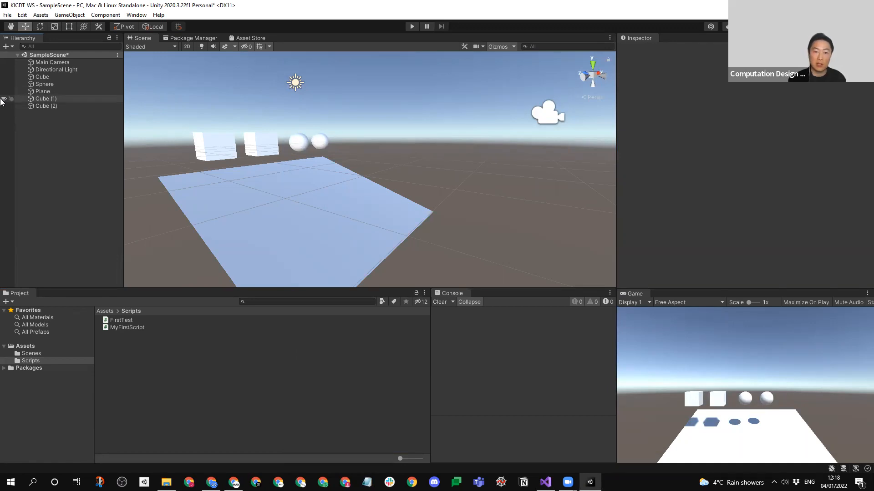
{"action": "right_click", "coordinate": [56, 146]}
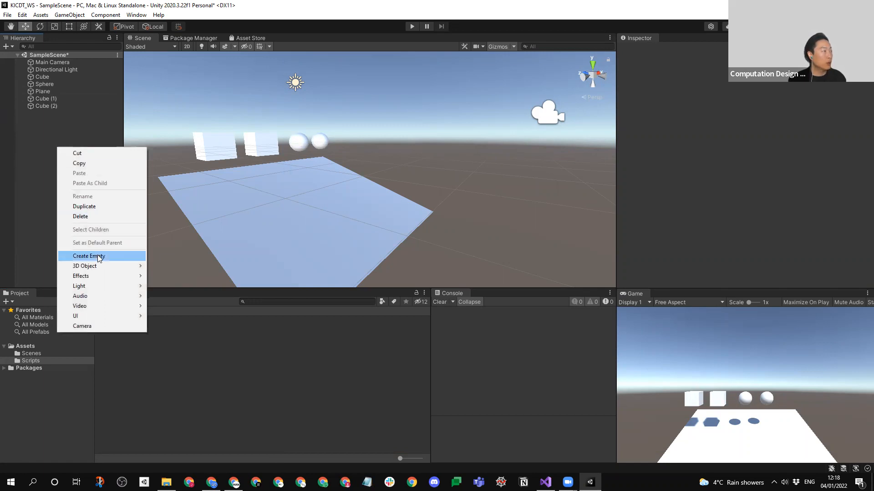
{"action": "left_click", "coordinate": [97, 256]}
{"action": "left_click", "coordinate": [60, 135]}
{"action": "left_click", "coordinate": [52, 115]}
{"action": "left_click", "coordinate": [52, 116]}
{"action": "type", "text": "F"}
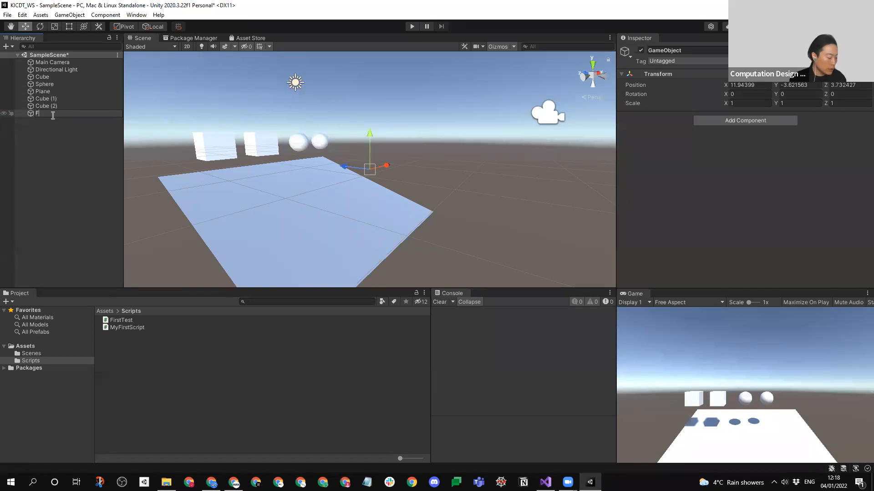
{"action": "type", "text": "irstScript"}
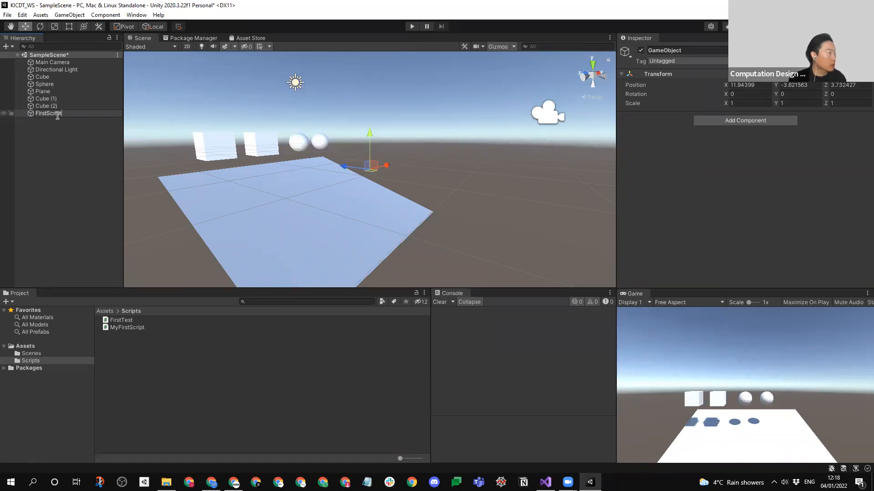
{"action": "left_click", "coordinate": [56, 155]}
- Reset the Transform of the FirstScript object to the origin and keep the object selected
{"action": "left_click", "coordinate": [50, 114]}
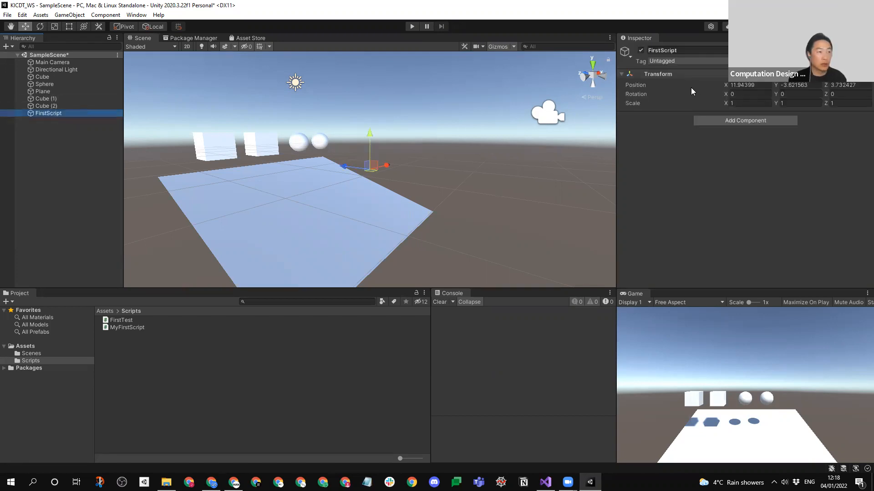
{"action": "right_click", "coordinate": [650, 73]}
{"action": "left_click", "coordinate": [659, 79]}
{"action": "left_click", "coordinate": [43, 139]}
{"action": "left_click", "coordinate": [48, 113]}
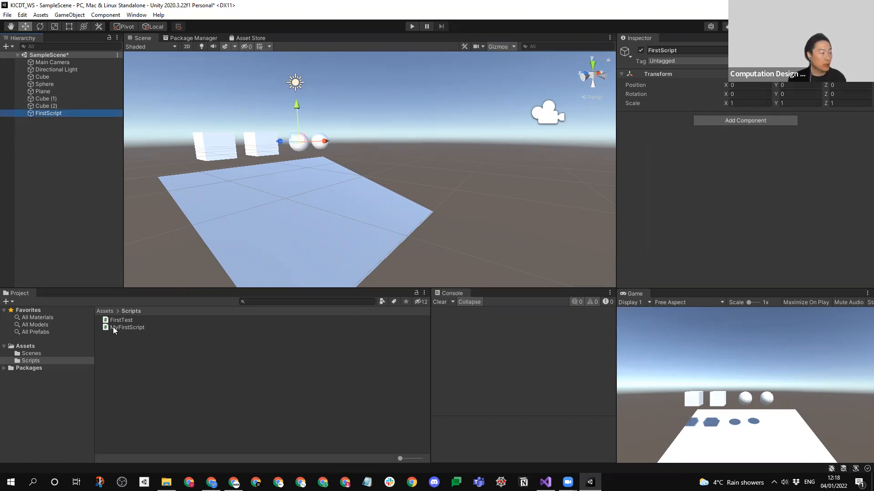
{"action": "left_click", "coordinate": [733, 121]}
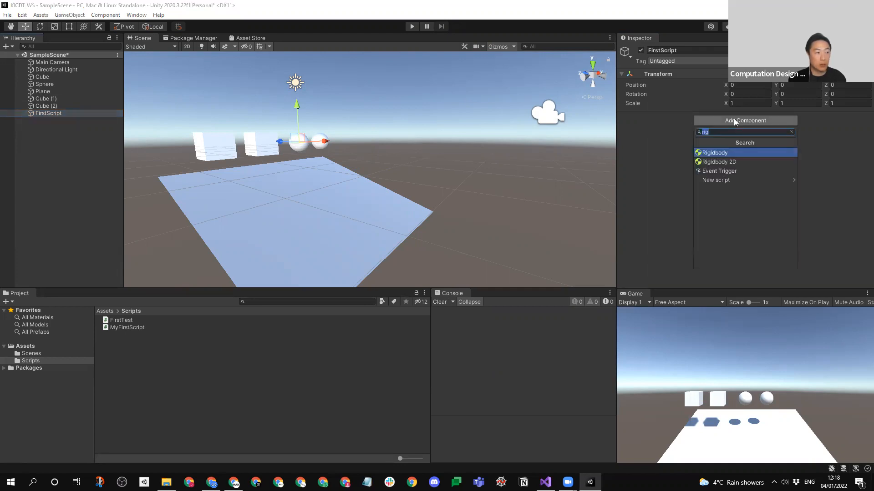
{"action": "type", "text": "my"}
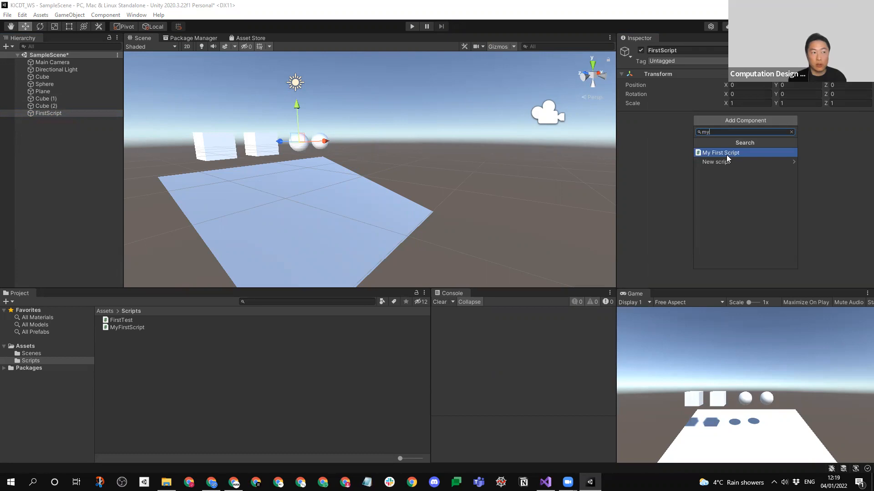
{"action": "left_click", "coordinate": [651, 178]}
- Attach the MyFirstScript asset to the FirstScript object as a component
{"action": "left_click_drag", "start_coordinate": [134, 333], "coordinate": [730, 187]}
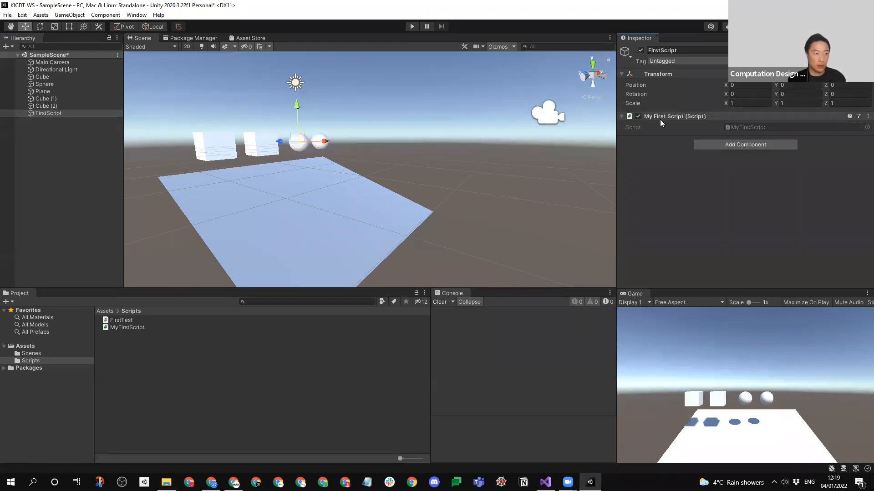
- Delete the FirstTest script from the Scripts folder and select the MyFirstScript asset
{"action": "left_click", "coordinate": [125, 322]}
{"action": "key", "text": "Delete"}
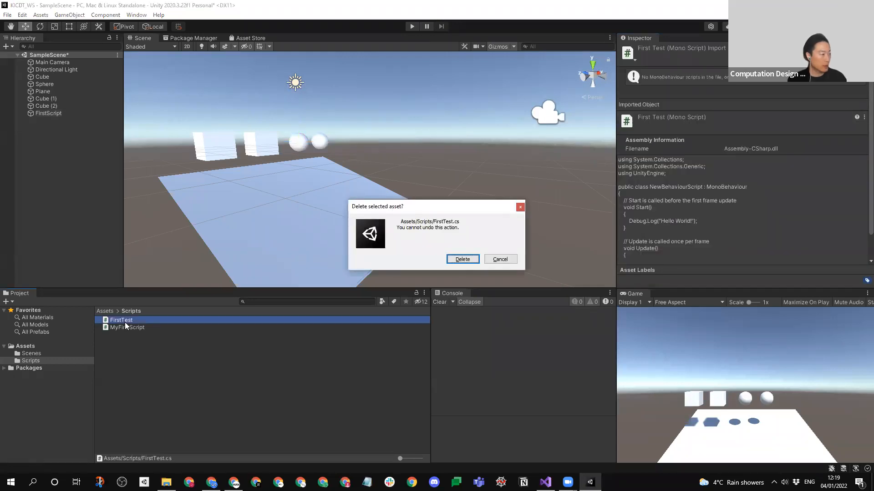
{"action": "key", "text": "Return"}
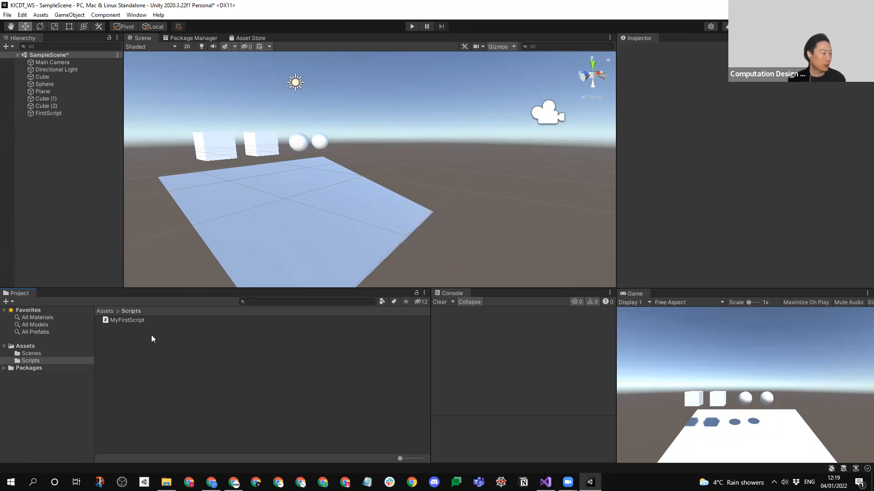
{"action": "left_click", "coordinate": [127, 320]}
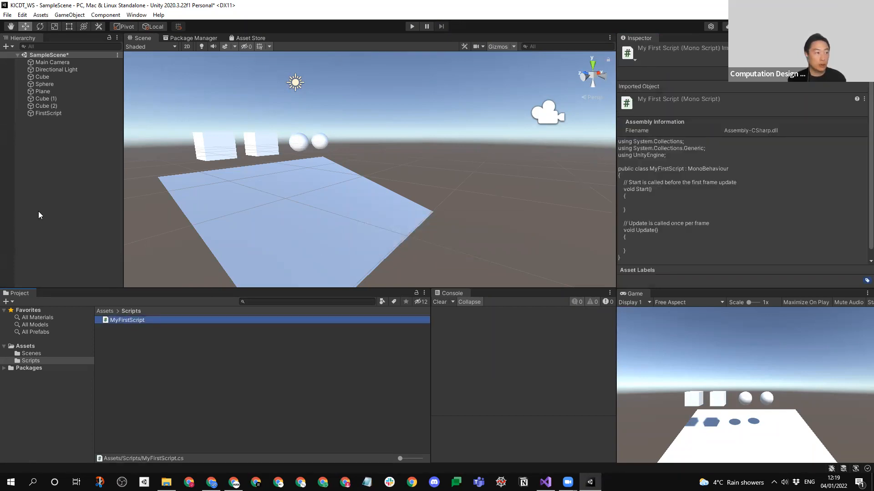
- Switch to Visual Studio, add Debug.Log("Hello KICDT!"); to the Start method of MyFirstScript and save the script
{"action": "left_click", "coordinate": [40, 113]}
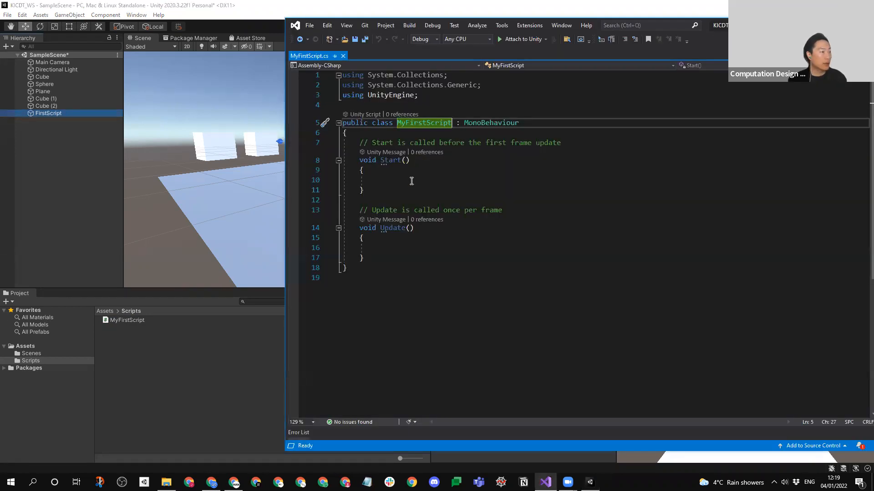
{"action": "left_click", "coordinate": [412, 181]}
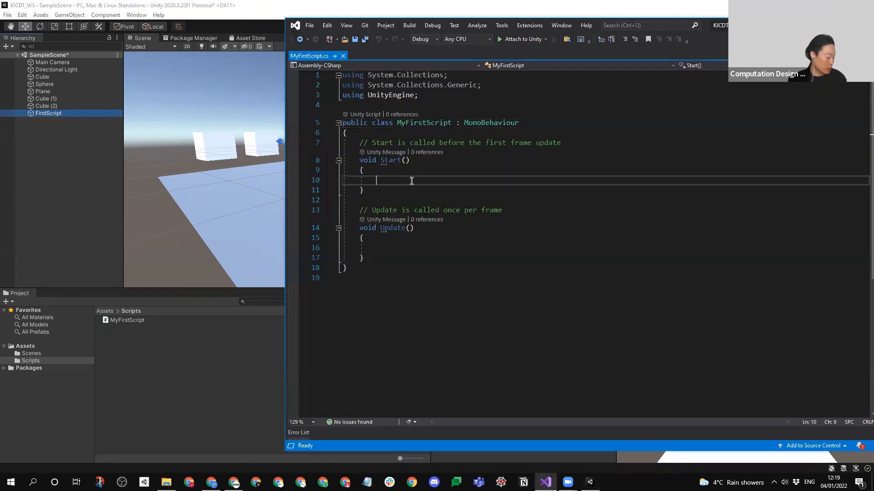
{"action": "type", "text": "de"}
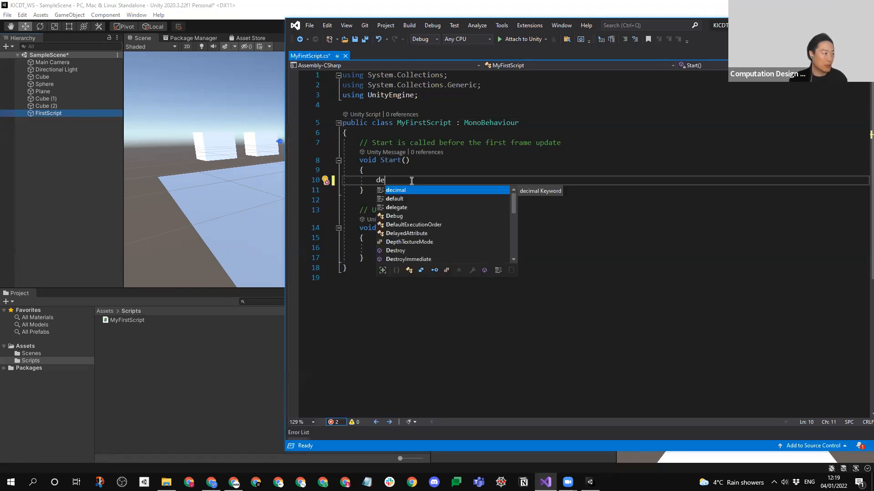
{"action": "type", "text": "b"}
{"action": "key", "text": "Tab"}
{"action": "type", "text": ".Log(@"}
{"action": "key", "text": "BackSpace"}
{"action": "type", "text": "\"Hello KICDT!\")"}
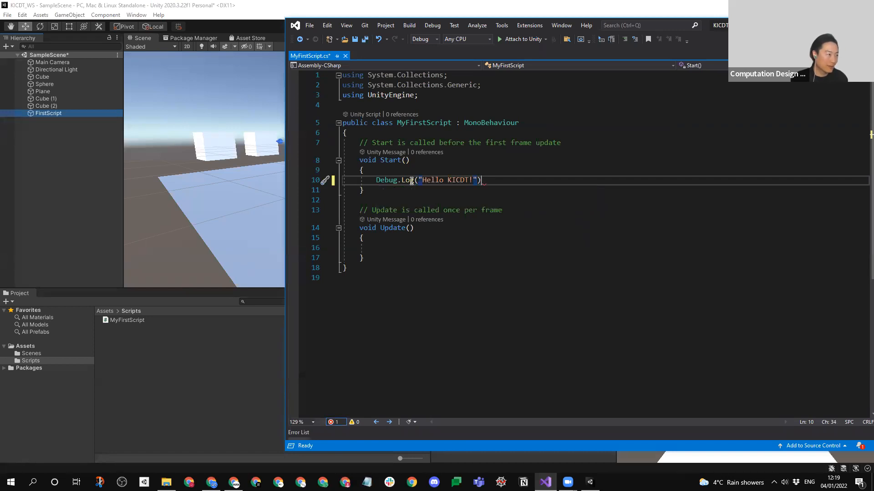
{"action": "type", "text": ";"}
{"action": "left_click", "coordinate": [534, 197]}
{"action": "key", "text": "ctrl+s"}
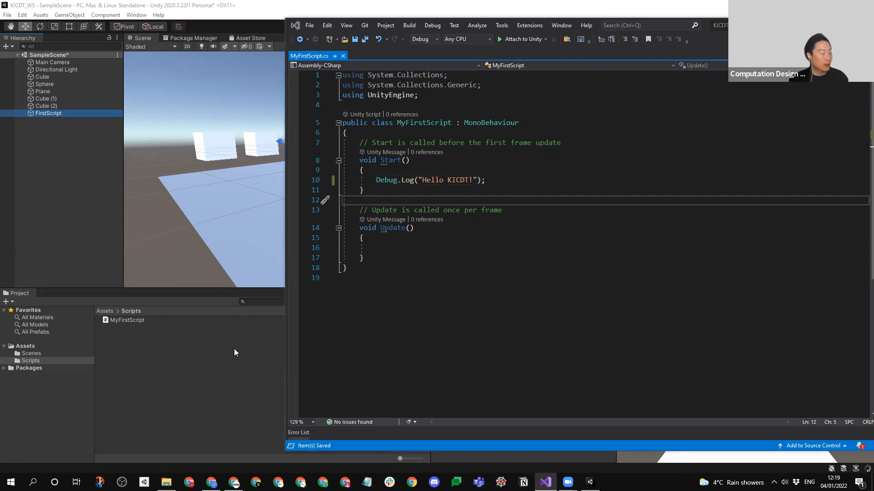
- Return to Unity, select the FirstScript object, run the scene to check the console output and stop it
{"action": "key", "text": "alt+Tab"}
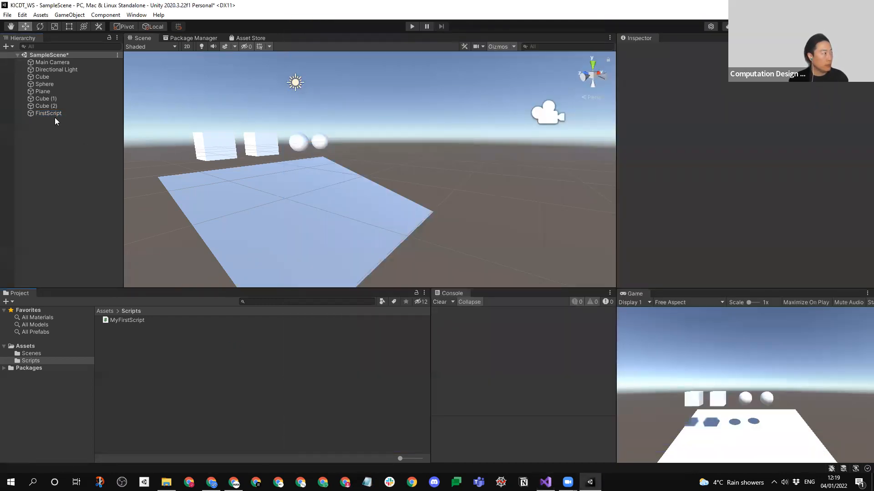
{"action": "left_click", "coordinate": [54, 113]}
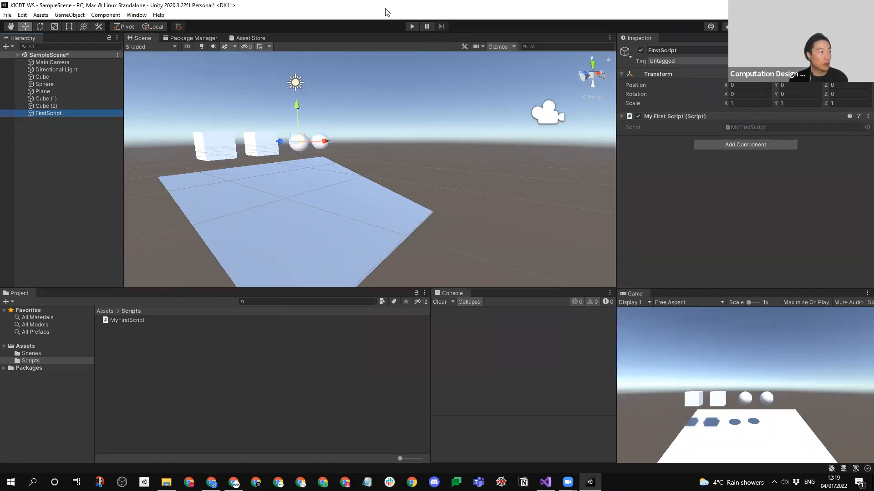
{"action": "left_click", "coordinate": [412, 26]}
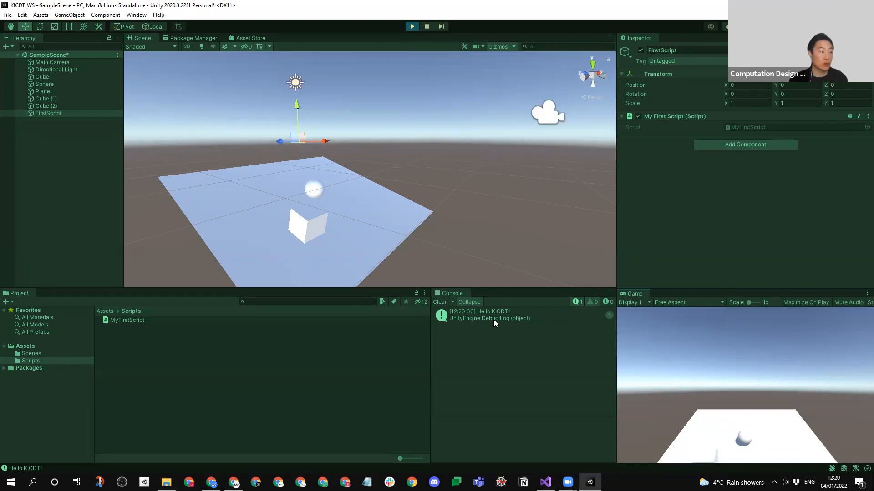
{"action": "left_click", "coordinate": [412, 26]}
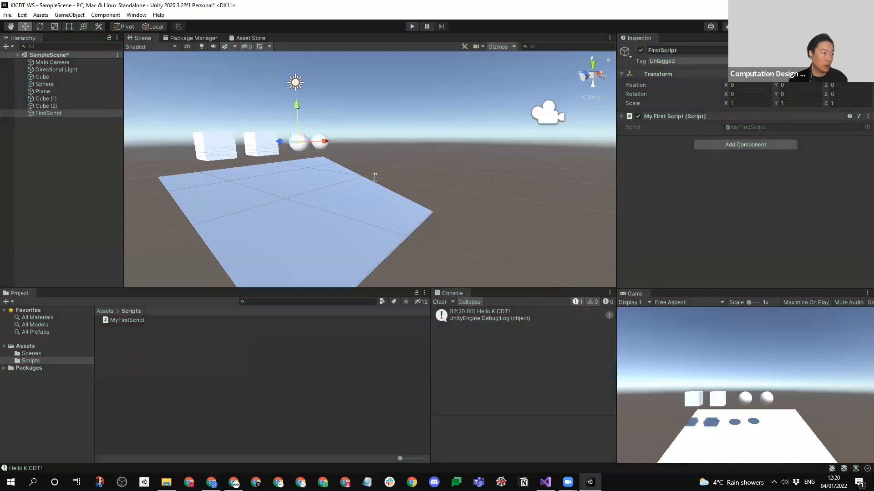
- Switch to Visual Studio, move the Debug.Log statement from the Start method into the Update method and save the script
{"action": "key", "text": "alt+Tab"}
{"action": "key", "text": "Delete"}
{"action": "left_click", "coordinate": [398, 253]}
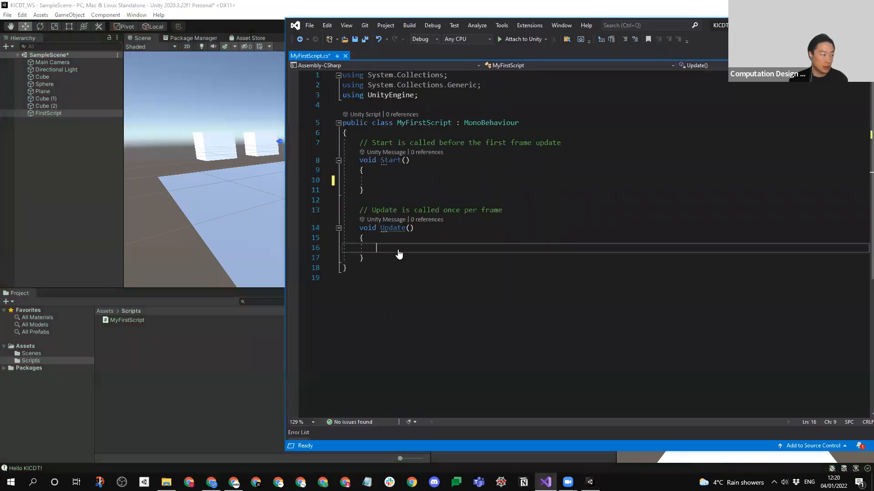
{"action": "type", "text": "Debug.Log(\"Hello KICDT!\");"}
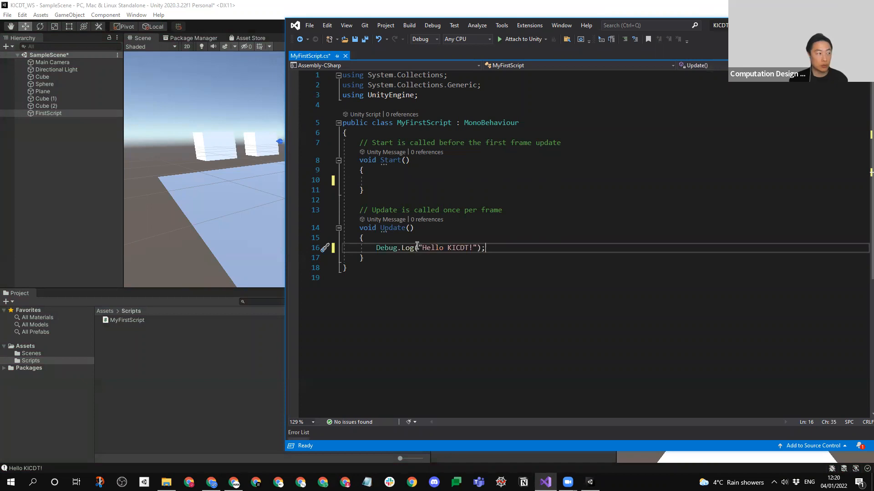
{"action": "key", "text": "ctrl+s"}
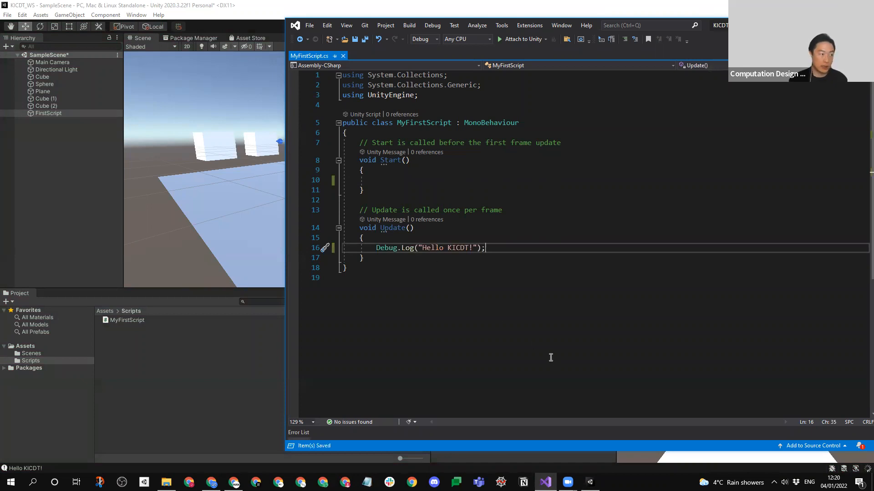
- Return to Unity, run the scene to check the logging from Update and stop it
{"action": "left_click", "coordinate": [249, 381]}
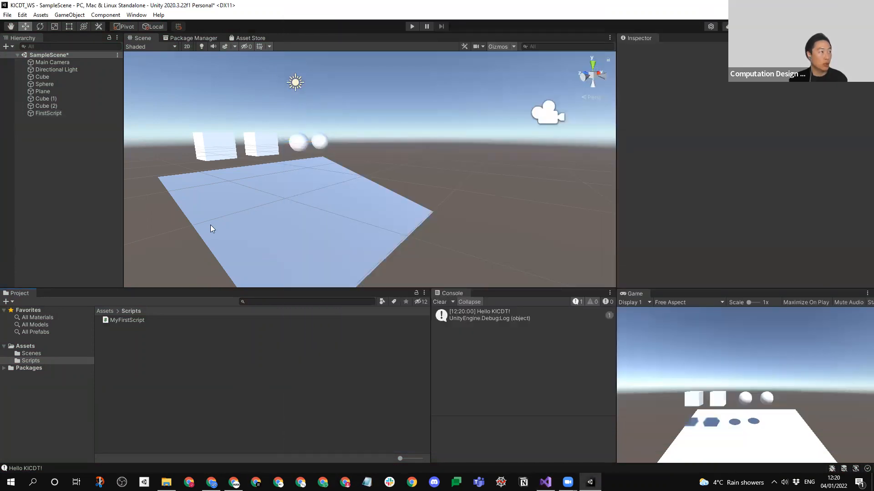
{"action": "left_click", "coordinate": [412, 26]}
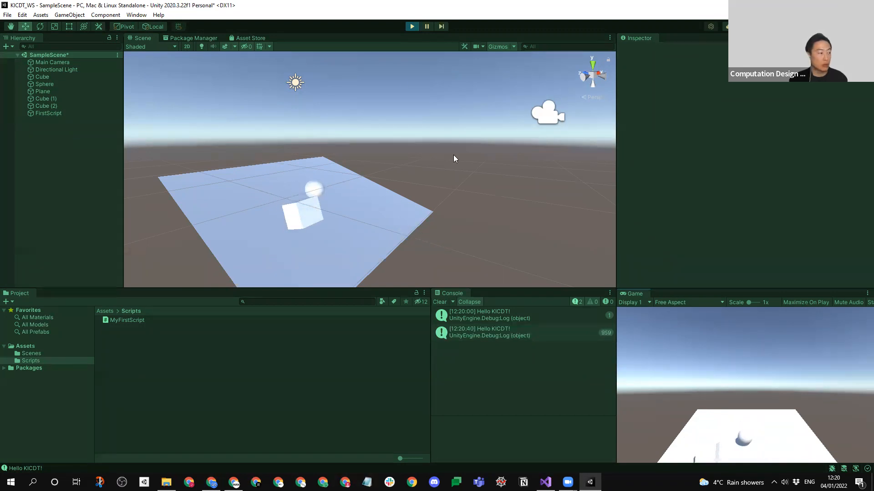
{"action": "left_click", "coordinate": [412, 27]}
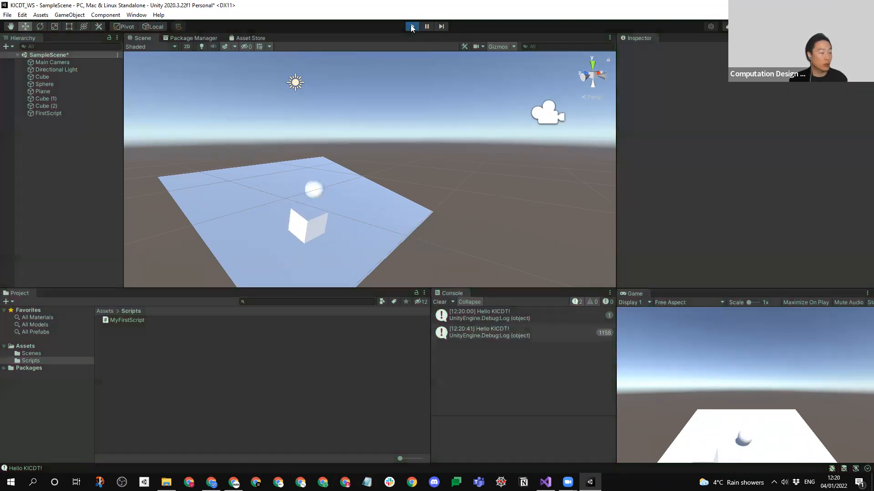
- Turn off collapsing of console messages, clear the console, and run the scene once more before stopping it
{"action": "left_click", "coordinate": [472, 302]}
{"action": "left_click", "coordinate": [438, 302]}
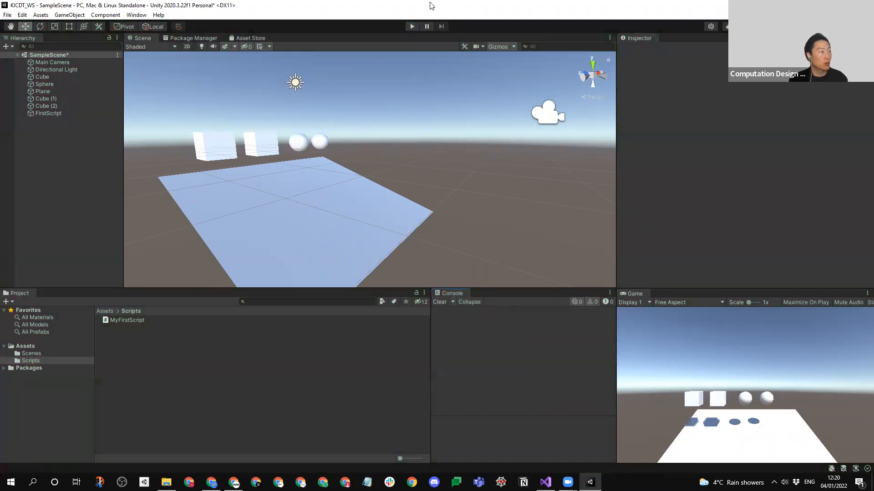
{"action": "left_click", "coordinate": [411, 26]}
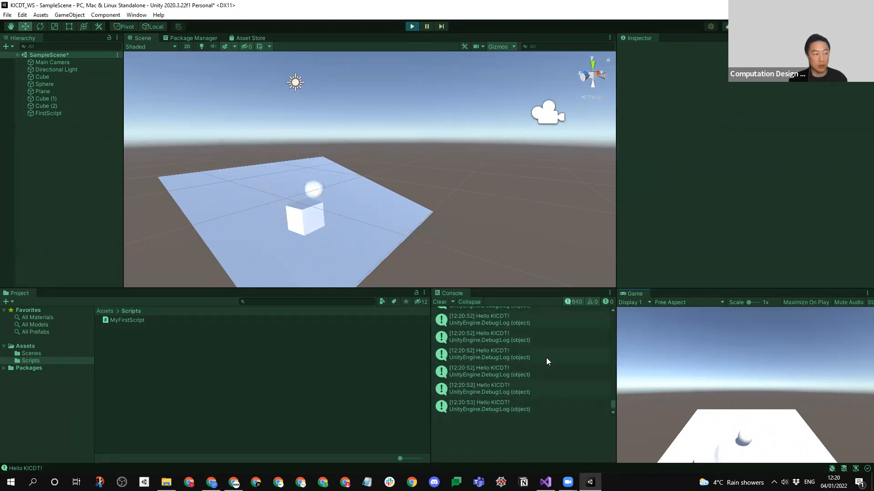
{"action": "left_click", "coordinate": [412, 26]}
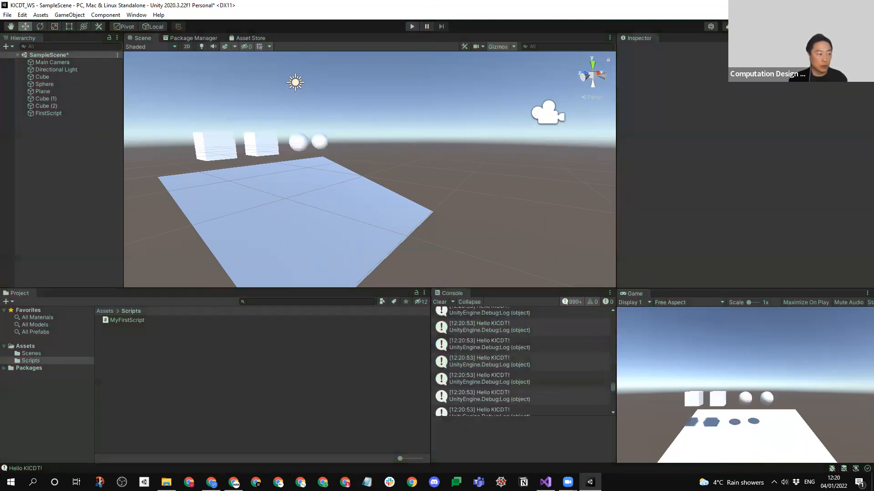
- Review the script's Update method in Visual Studio, and return to Unity to show the Scenes folder
{"action": "key", "text": "alt+Tab"}
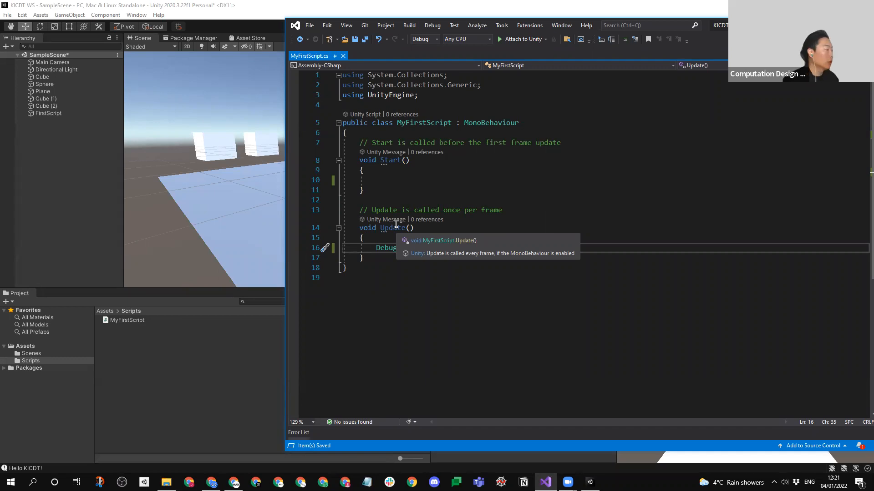
{"action": "left_click", "coordinate": [204, 376]}
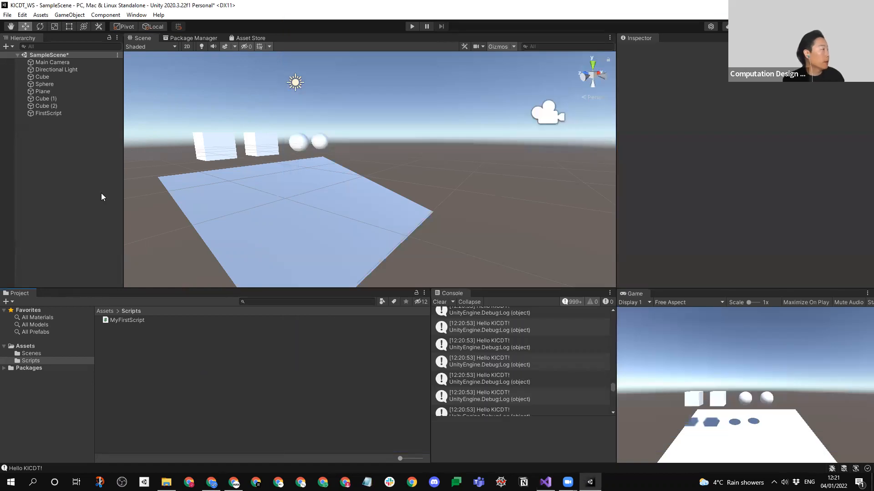
{"action": "left_click", "coordinate": [34, 353]}
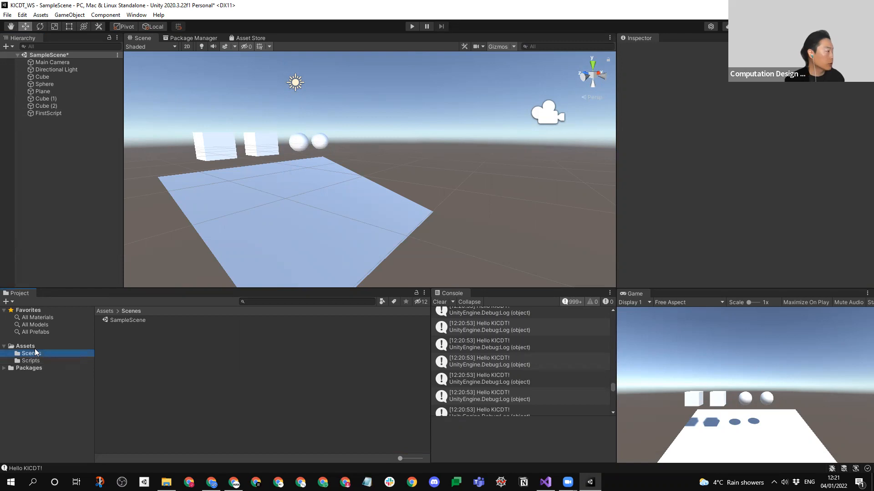
{"action": "left_click", "coordinate": [55, 162]}
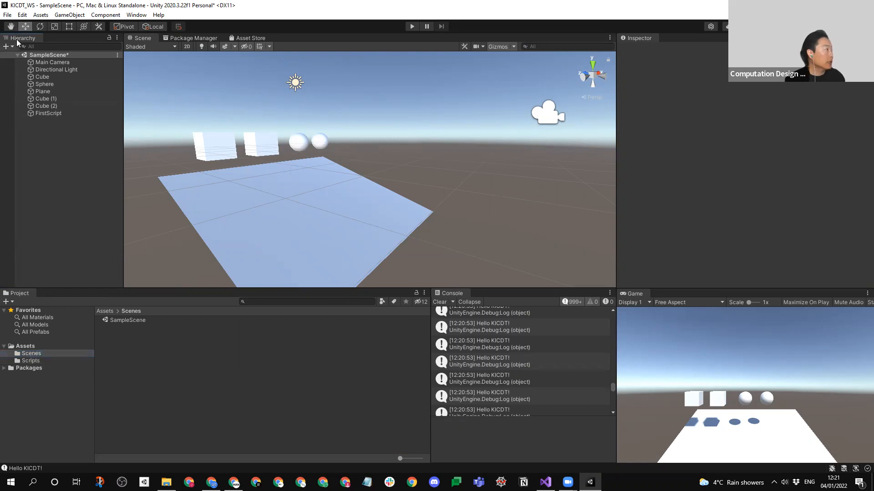
{"action": "left_click", "coordinate": [6, 15]}
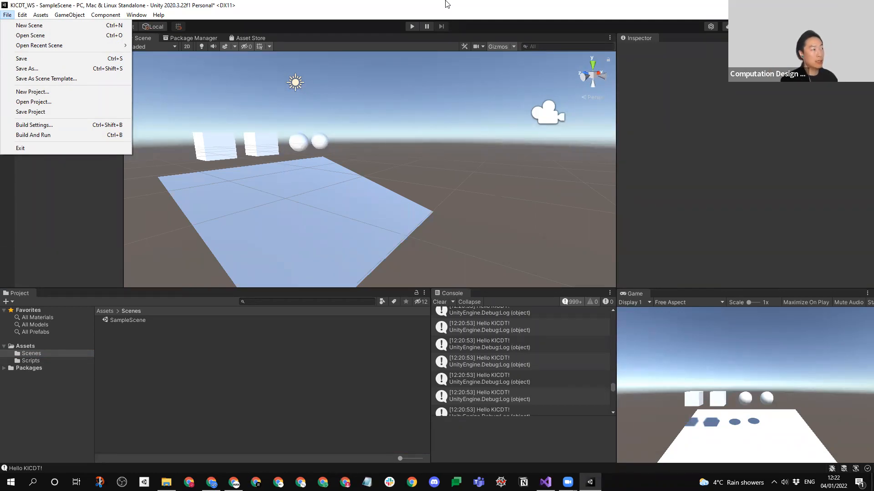
{"action": "left_click", "coordinate": [105, 15]}
{"action": "left_click", "coordinate": [26, 196]}
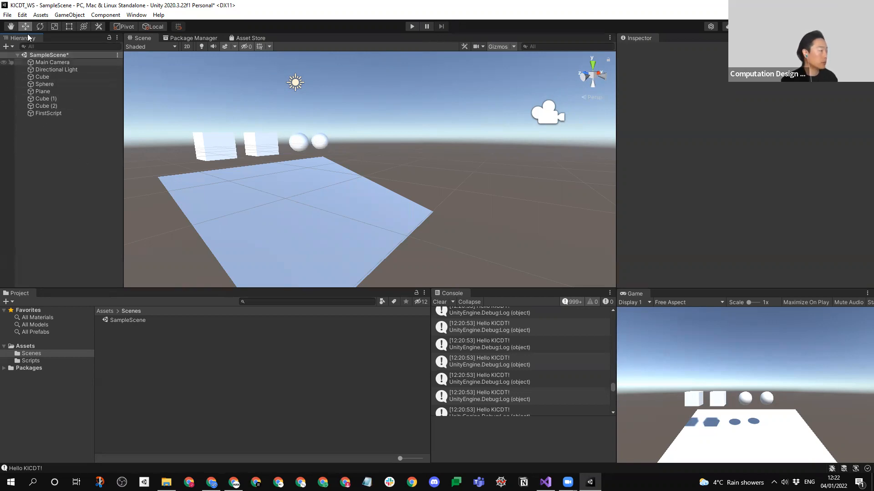
- Save the current scene under the new name KICDT01_Objects in the Assets/Scenes folder
{"action": "left_click", "coordinate": [7, 14]}
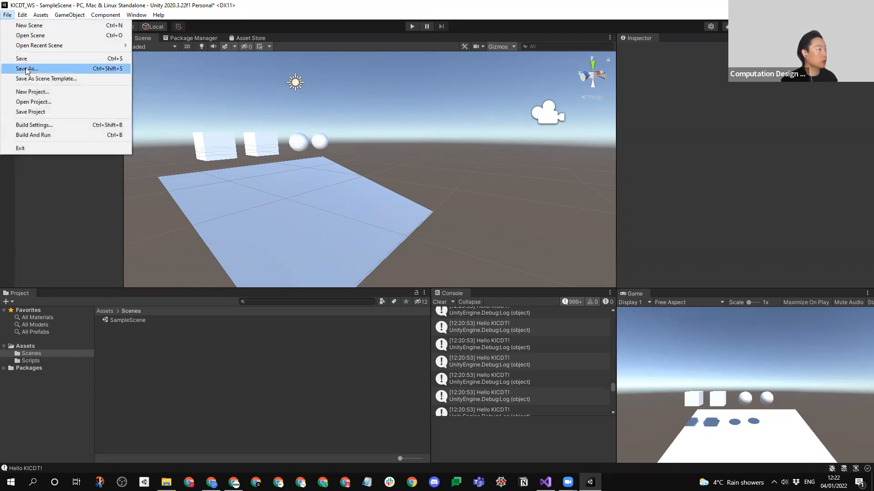
{"action": "left_click", "coordinate": [26, 68]}
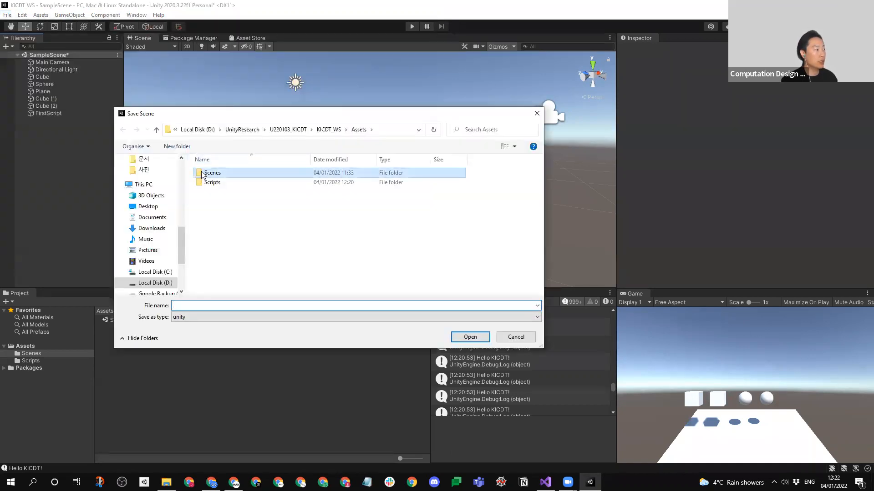
{"action": "double_click", "coordinate": [207, 173]}
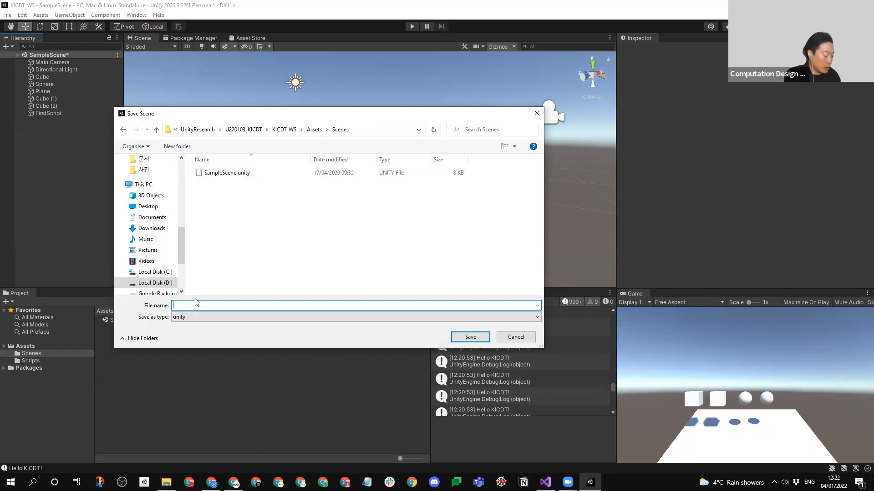
{"action": "type", "text": "01+"}
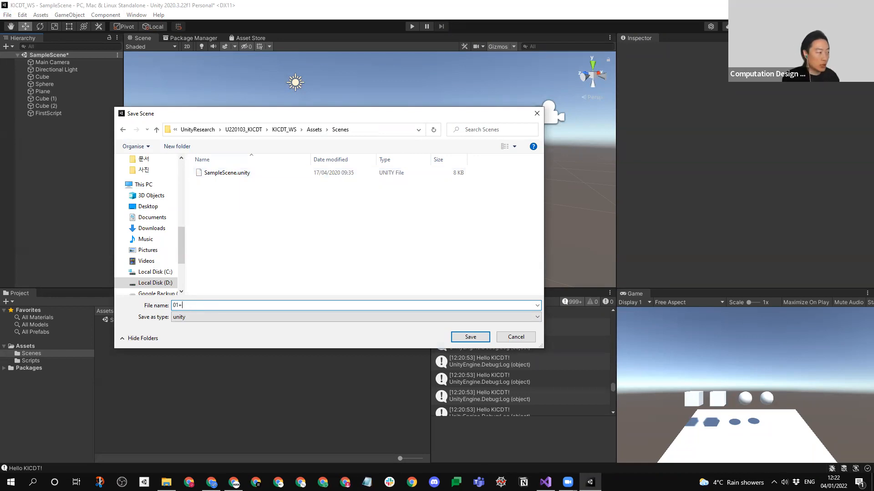
{"action": "key", "text": "BackSpace"}
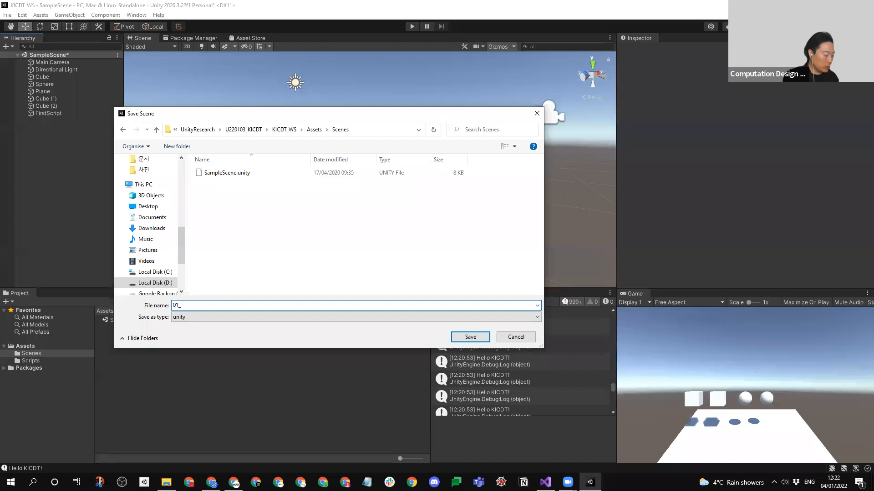
{"action": "type", "text": "KICDT"}
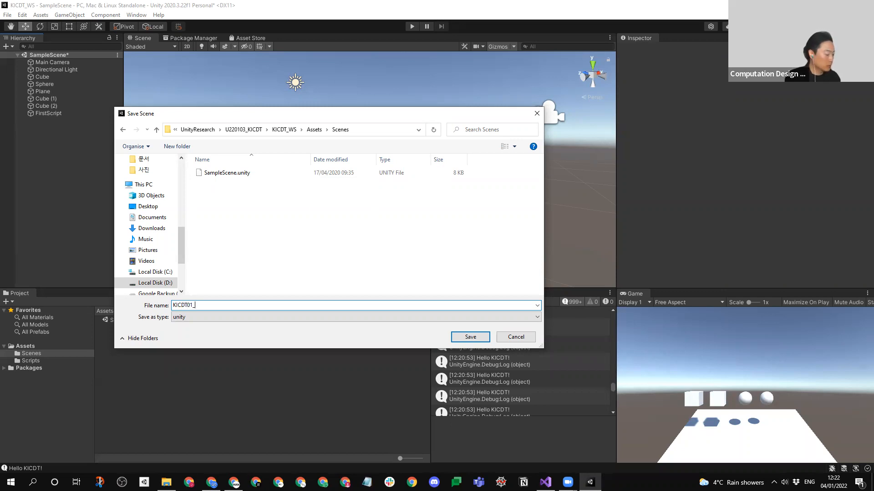
{"action": "type", "text": "Obj"}
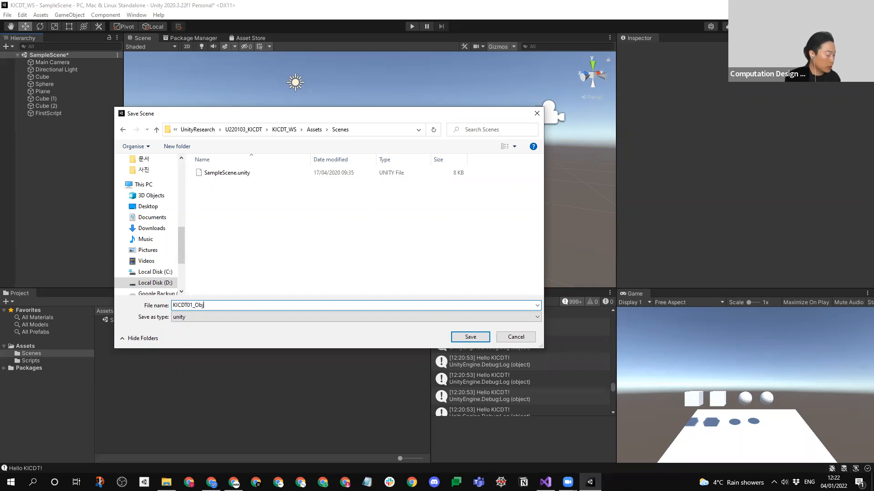
{"action": "type", "text": "ects"}
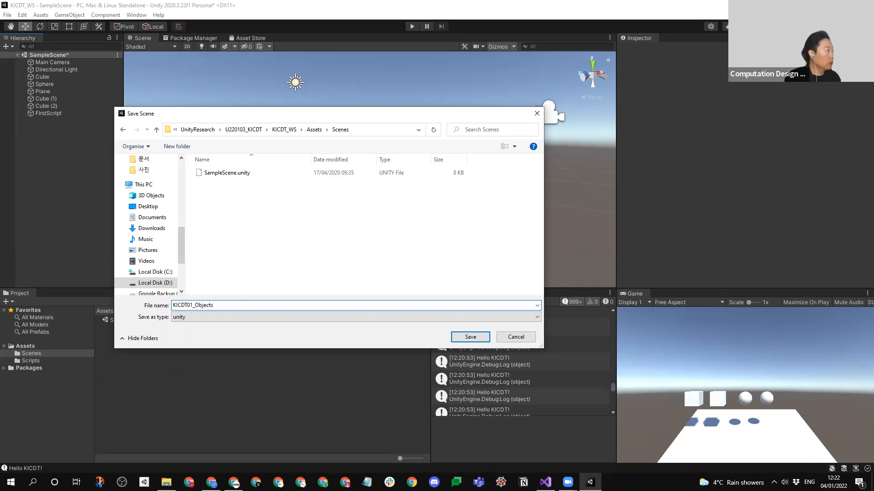
{"action": "key", "text": "Return"}
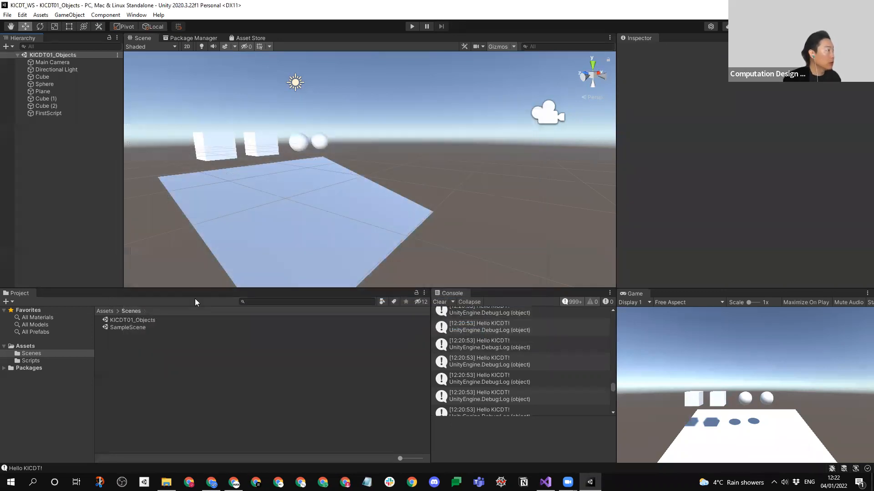
- Create a new scene from the Basic (Built-in) template
{"action": "left_click", "coordinate": [10, 15]}
{"action": "left_click", "coordinate": [28, 26]}
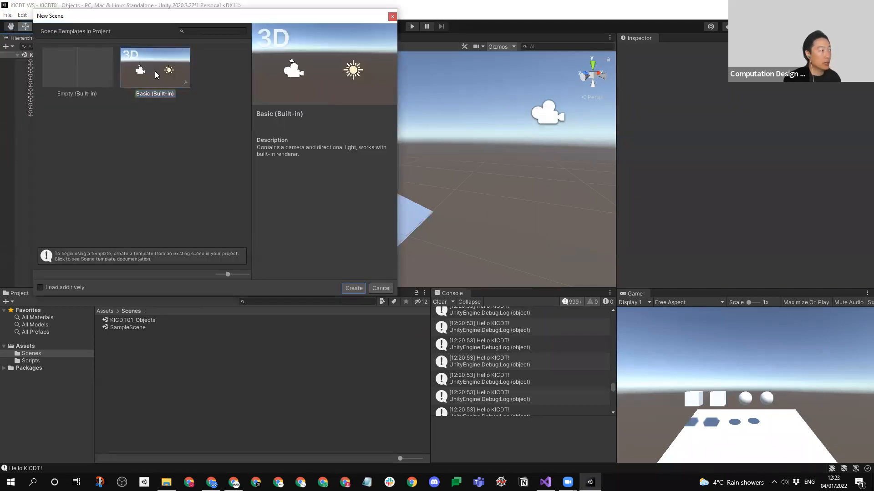
{"action": "left_click", "coordinate": [349, 288]}
- Save the new scene as KICDT02_Wall in the Assets/Scenes folder
{"action": "left_click", "coordinate": [7, 15]}
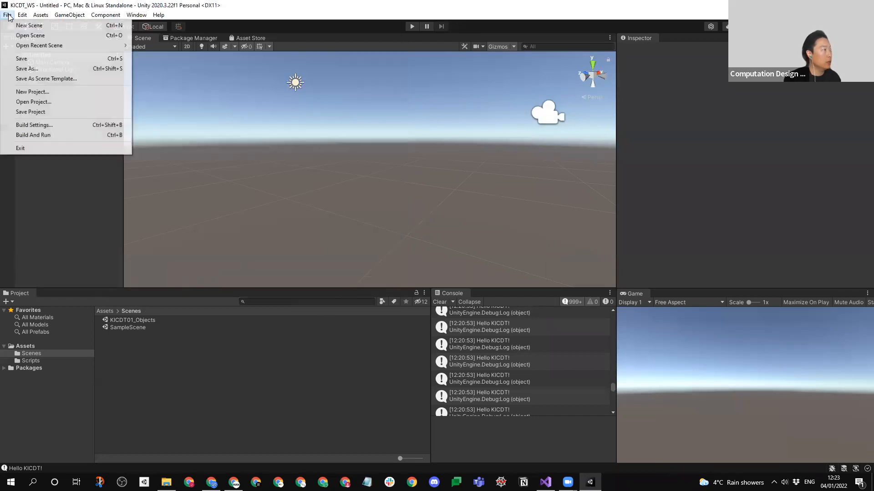
{"action": "left_click", "coordinate": [27, 68]}
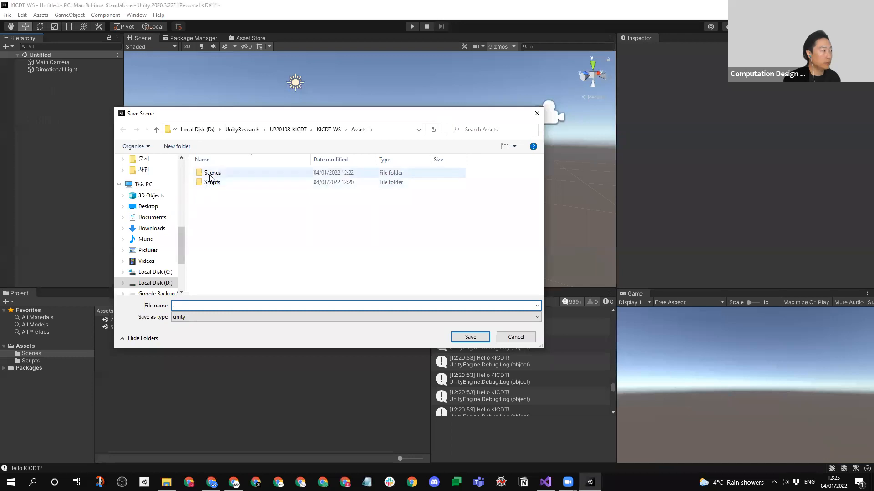
{"action": "left_click", "coordinate": [216, 174]}
{"action": "double_click", "coordinate": [192, 305]}
{"action": "left_click_drag", "start_coordinate": [193, 306], "coordinate": [313, 306]}
{"action": "type", "text": "2_Objects.unity"}
{"action": "left_click", "coordinate": [312, 304]}
{"action": "left_click_drag", "start_coordinate": [195, 306], "coordinate": [268, 305]}
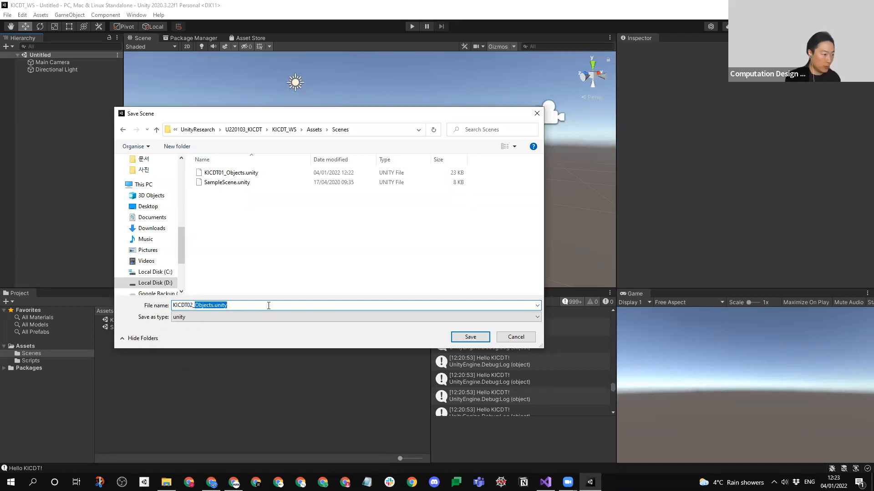
{"action": "type", "text": "Wall"}
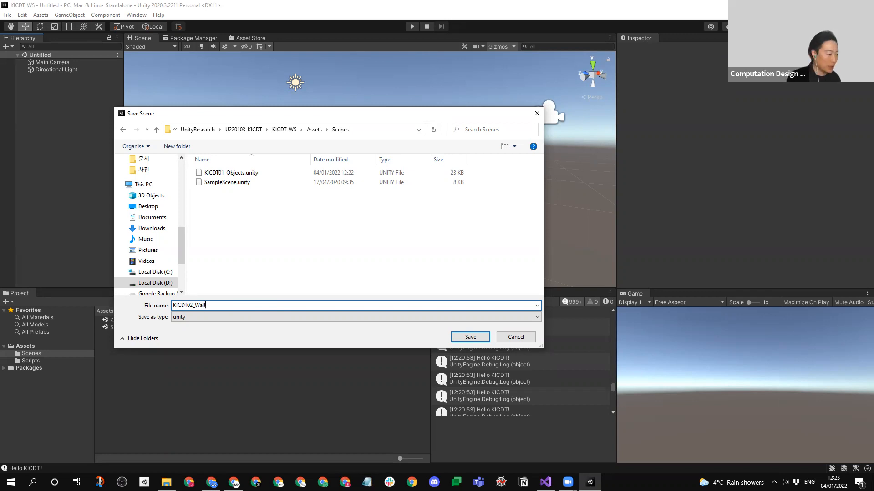
{"action": "key", "text": "Return"}
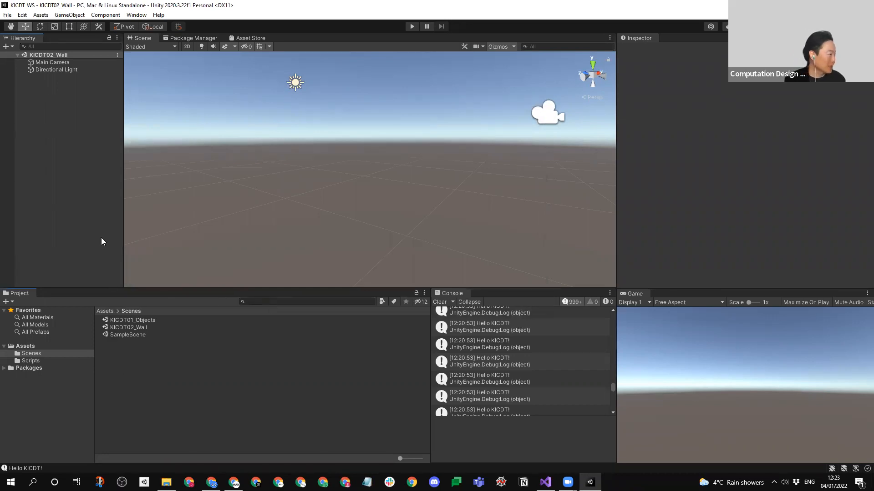
- Create a C# script named BrickWall in the Scripts folder
{"action": "left_click", "coordinate": [31, 361]}
{"action": "right_click", "coordinate": [165, 363]}
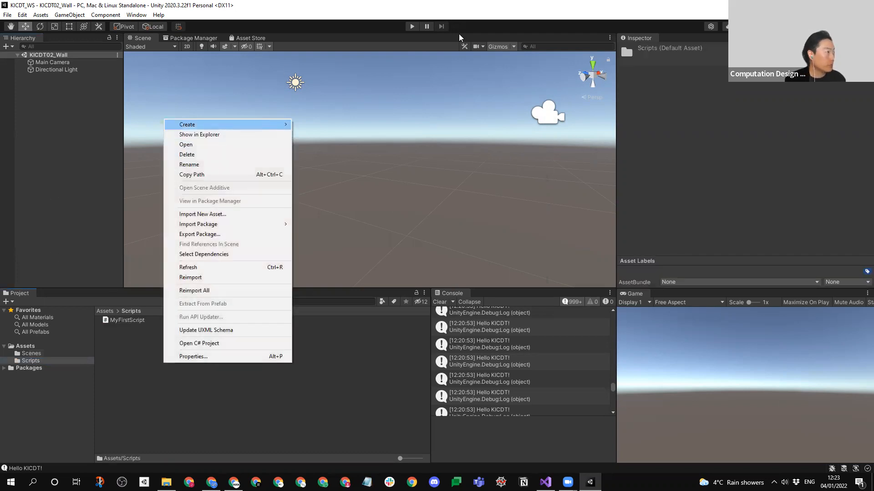
{"action": "mouse_move", "coordinate": [277, 124]}
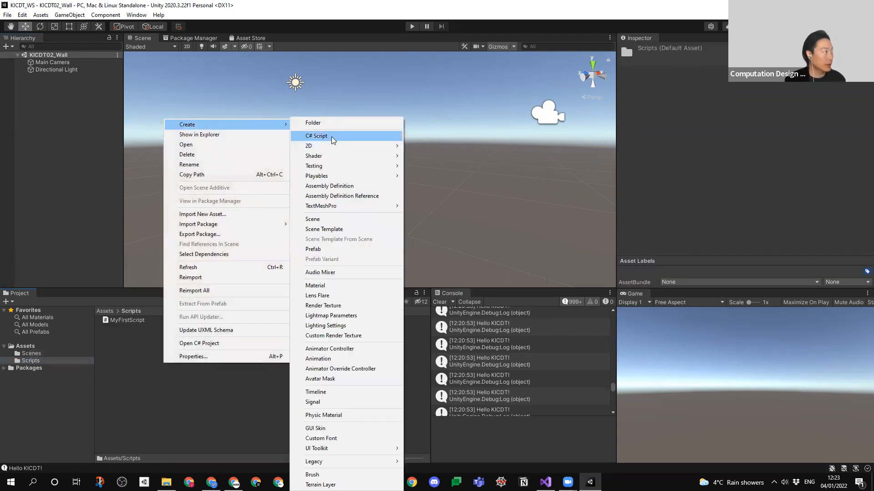
{"action": "left_click", "coordinate": [331, 137]}
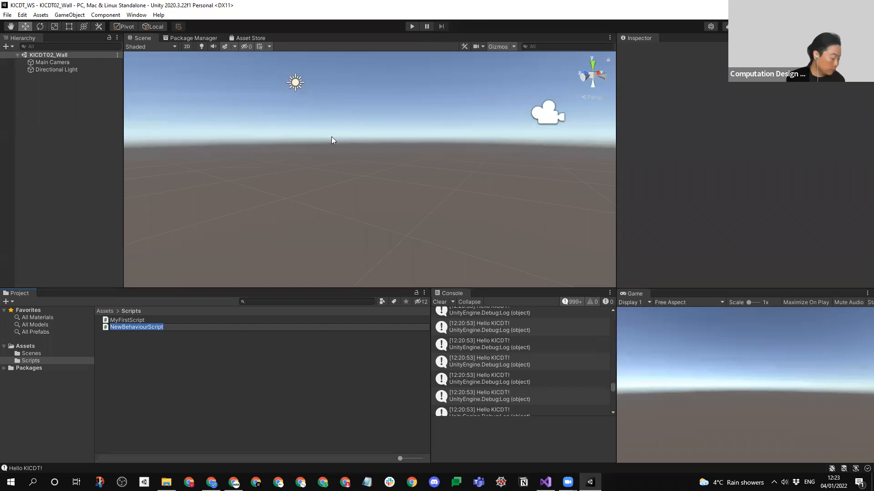
{"action": "type", "text": "BrickWall"}
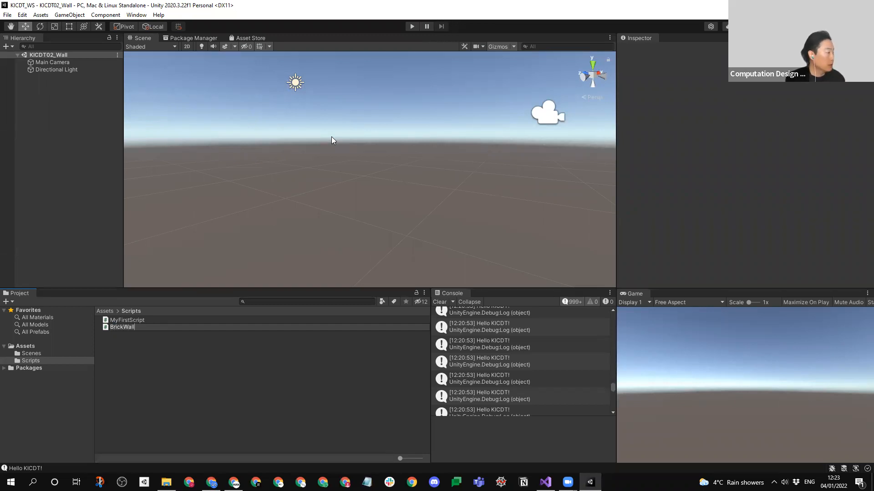
{"action": "key", "text": "Return"}
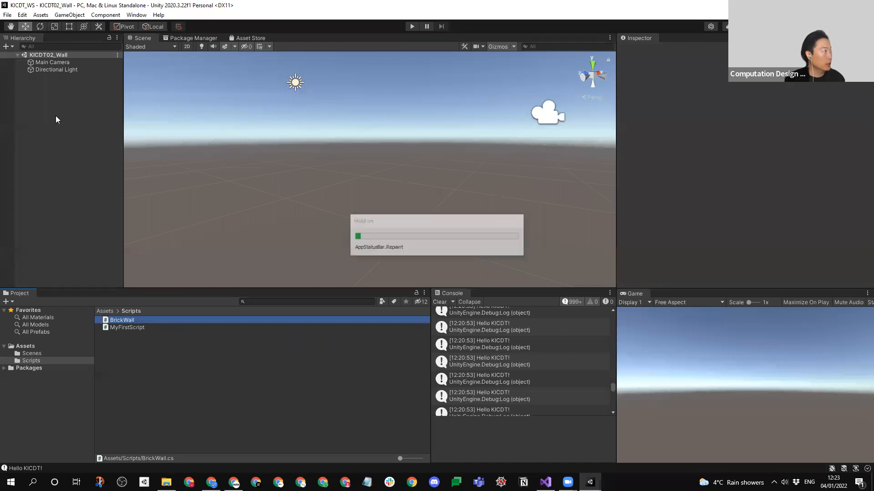
- Create an empty game object in the scene and name it BrickWall
{"action": "right_click", "coordinate": [55, 122]}
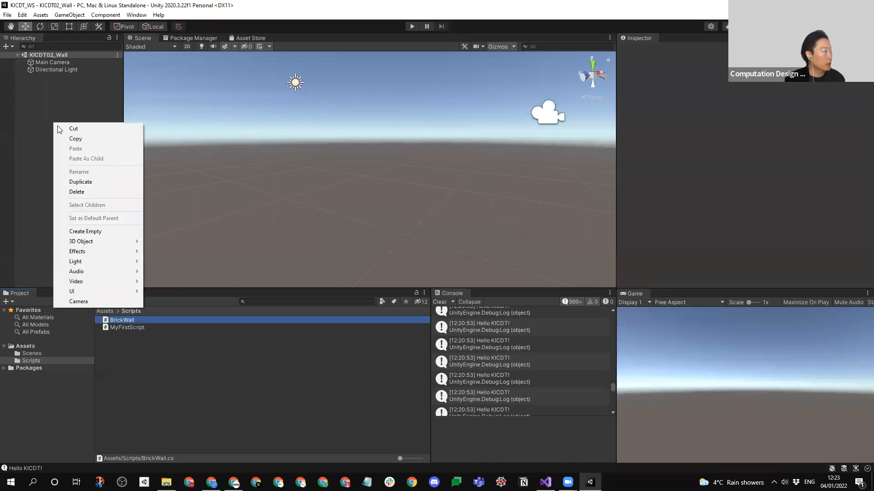
{"action": "left_click", "coordinate": [82, 232]}
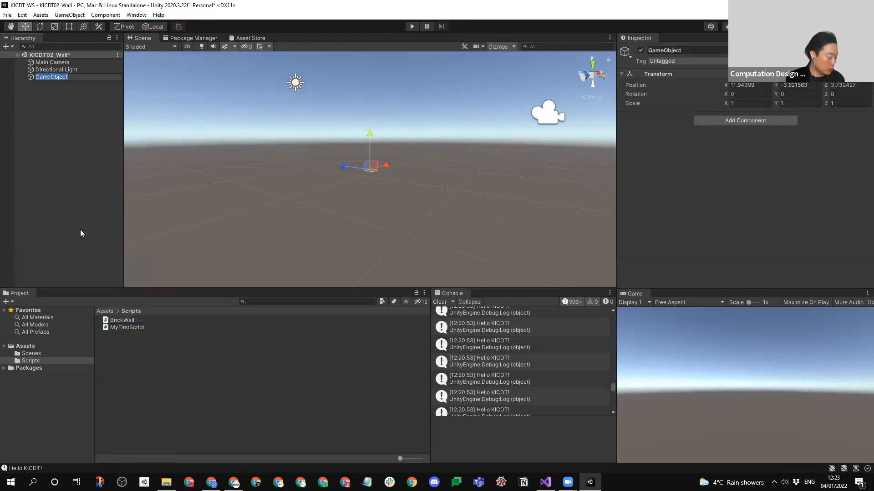
{"action": "type", "text": "BrickWall"}
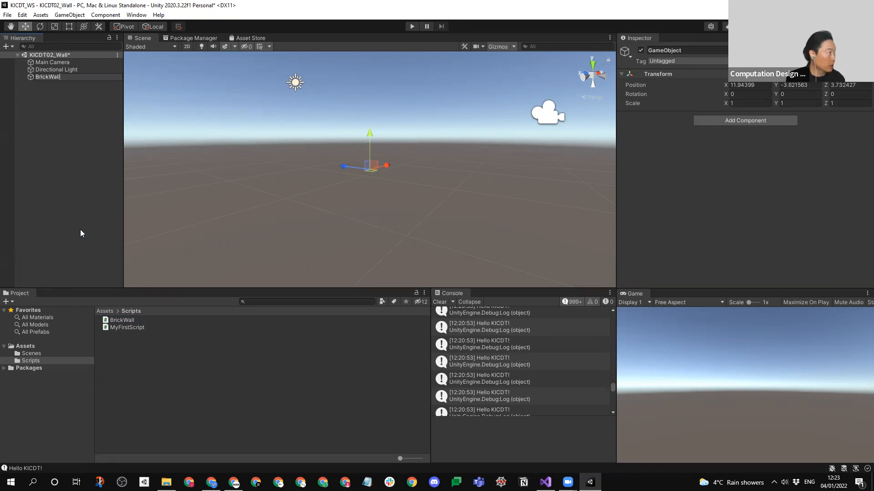
{"action": "key", "text": "Return"}
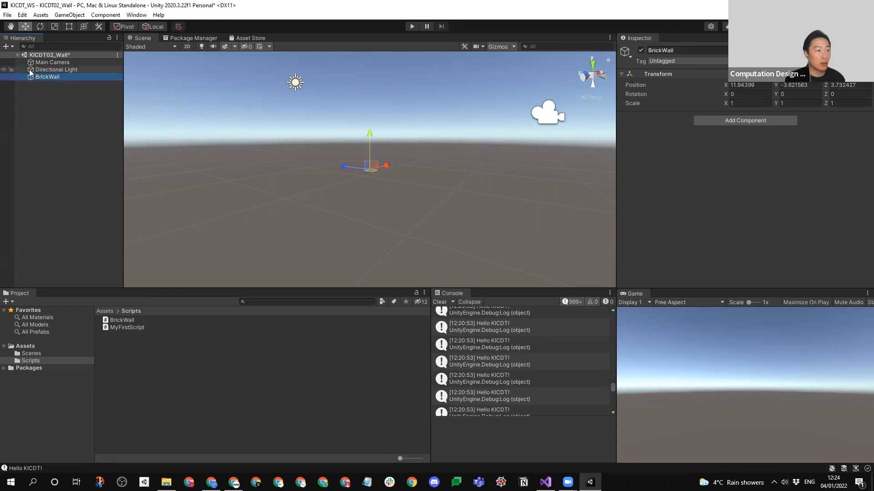
- Reset the Transform of the BrickWall object and view it in the scene
{"action": "right_click", "coordinate": [655, 75]}
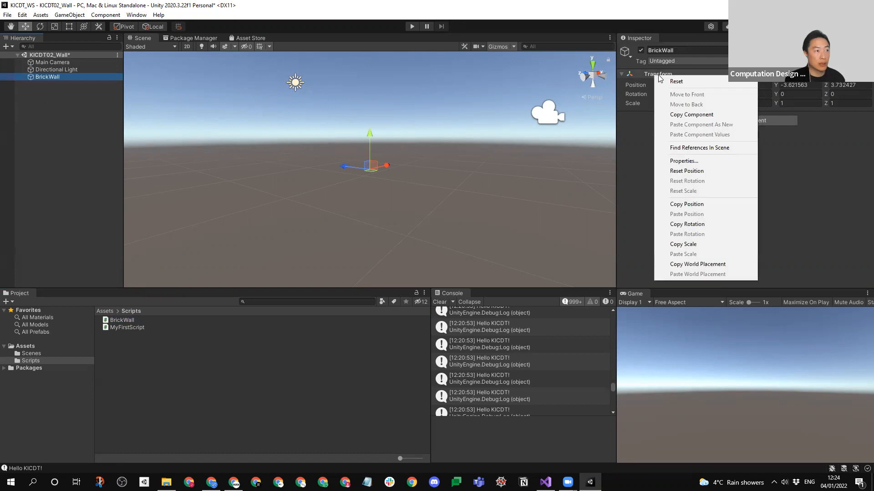
{"action": "left_click", "coordinate": [82, 115]}
{"action": "left_click", "coordinate": [120, 329]}
{"action": "left_click", "coordinate": [121, 321]}
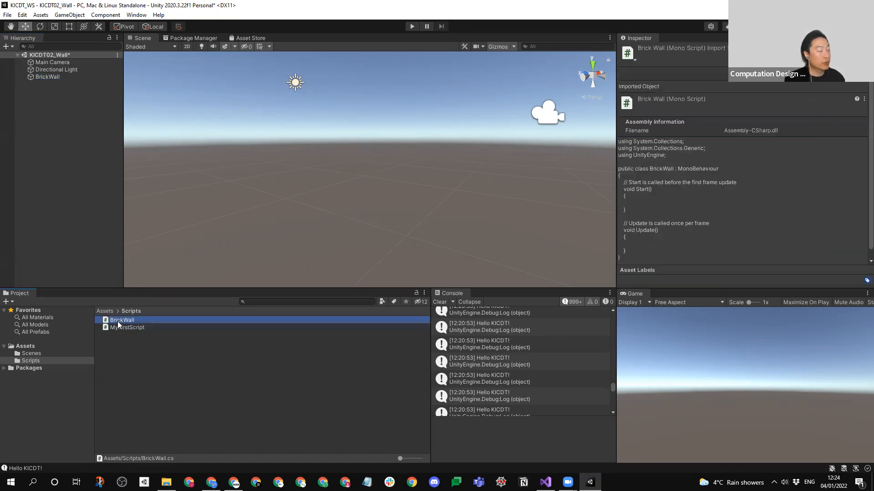
{"action": "left_click", "coordinate": [47, 78]}
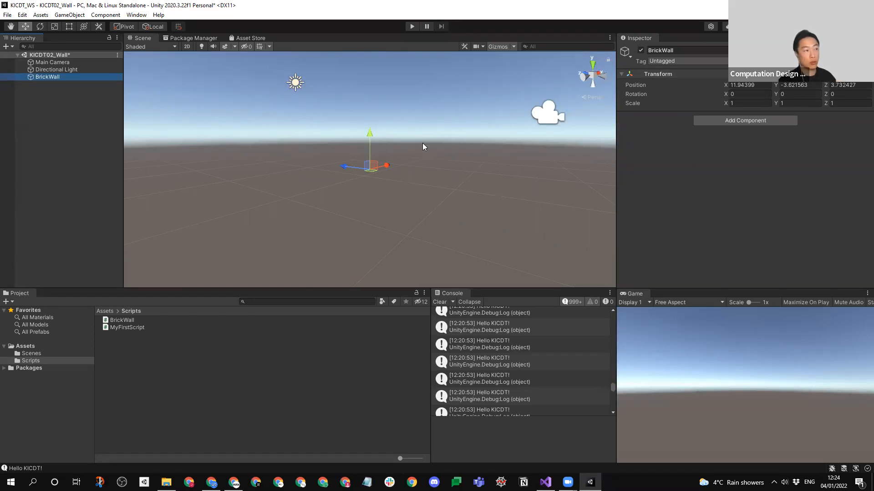
{"action": "right_click", "coordinate": [650, 78]}
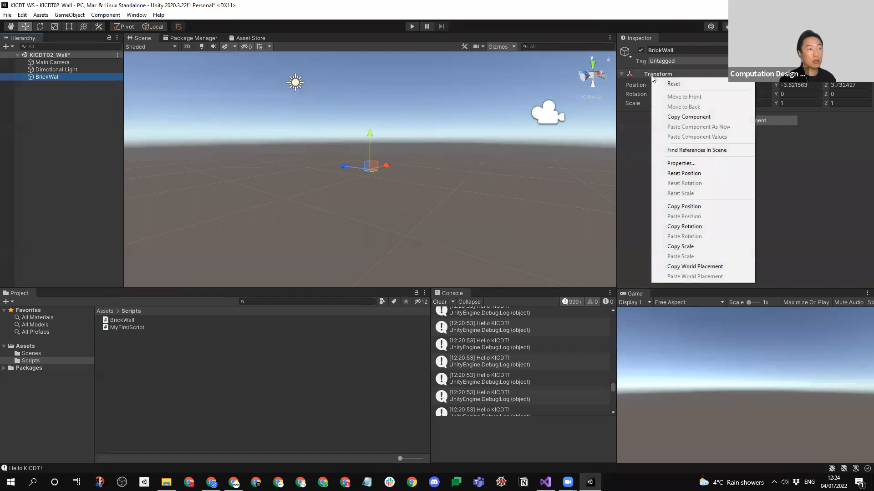
{"action": "left_click", "coordinate": [673, 83]}
{"action": "left_click_drag", "start_coordinate": [471, 116], "coordinate": [366, 211], "text": "alt"}
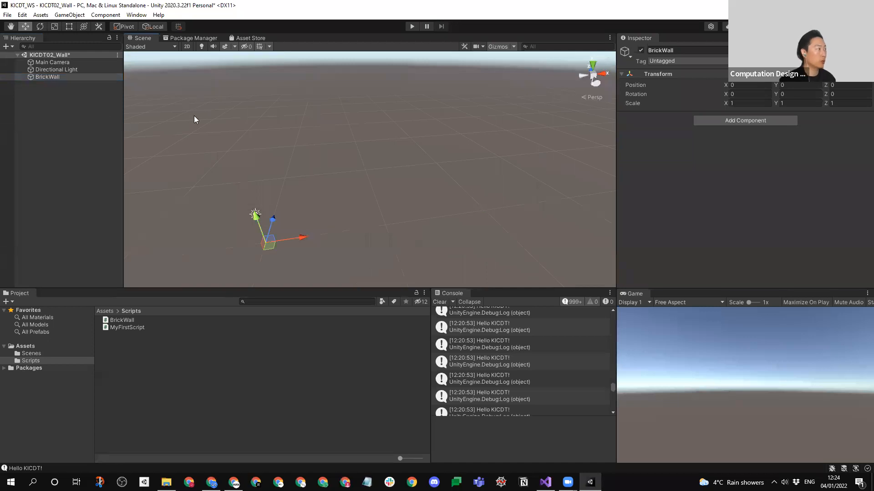
- Attach the BrickWall script to the BrickWall game object as a component
{"action": "left_click", "coordinate": [94, 130]}
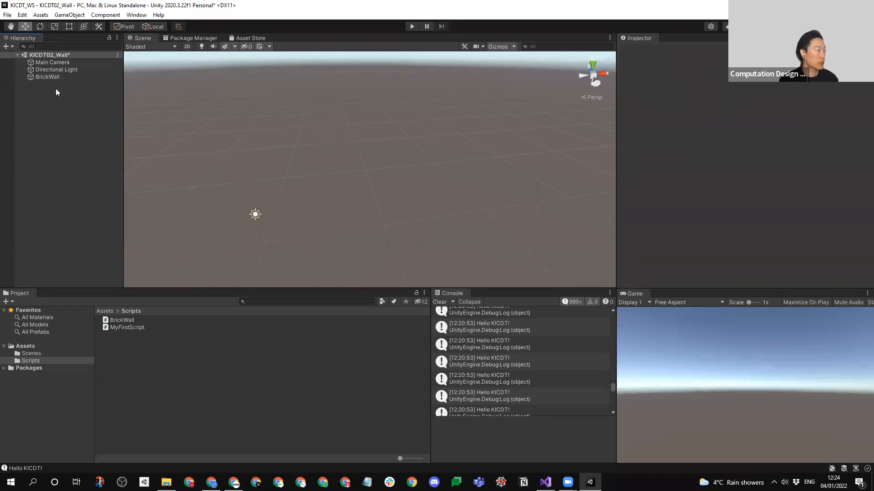
{"action": "left_click", "coordinate": [51, 77]}
{"action": "left_click_drag", "start_coordinate": [126, 318], "coordinate": [735, 197]}
{"action": "left_click", "coordinate": [177, 355]}
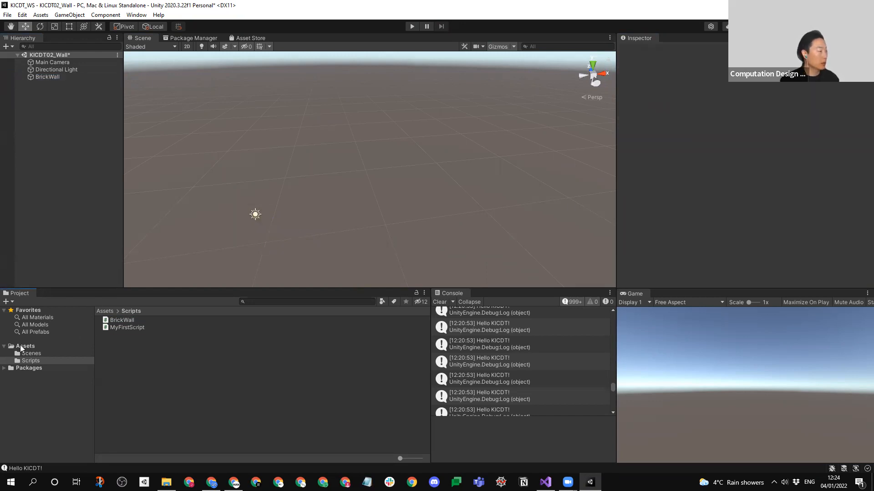
- Open the BrickWall script in Visual Studio and insert blank lines above the Start comment in the class body
{"action": "double_click", "coordinate": [131, 320]}
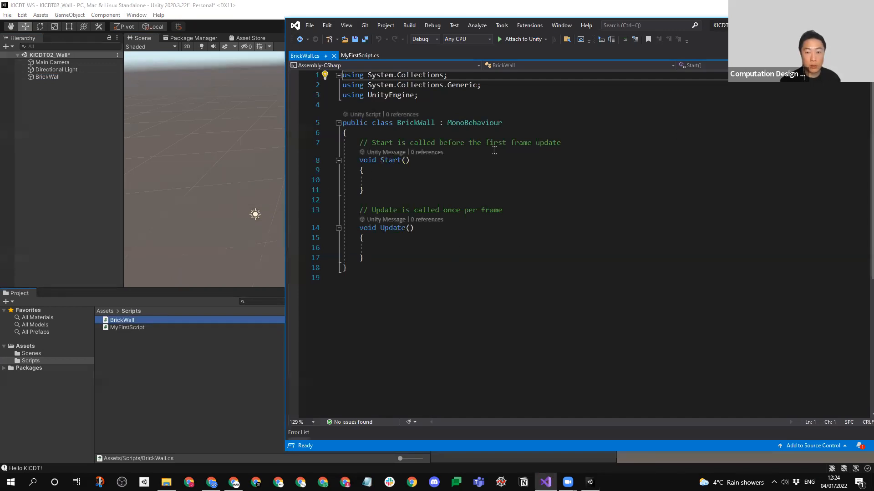
{"action": "left_click", "coordinate": [566, 132]}
{"action": "key", "text": "Return"}
{"action": "key", "text": "Return"}
{"action": "key", "text": "Up"}
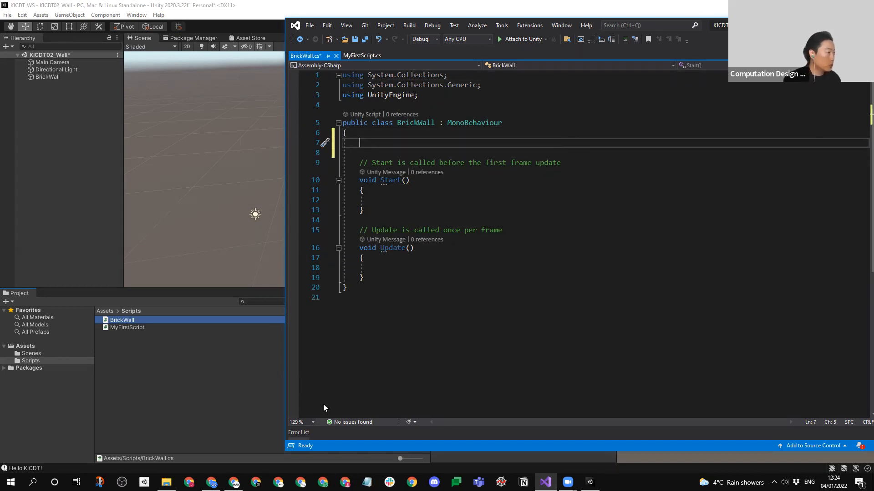
- Switch to the workshop slides in the browser and show the slide on the int and float number types
{"action": "left_click", "coordinate": [211, 482]}
{"action": "left_click", "coordinate": [55, 241]}
{"action": "left_click", "coordinate": [59, 267]}
{"action": "left_click", "coordinate": [60, 230]}
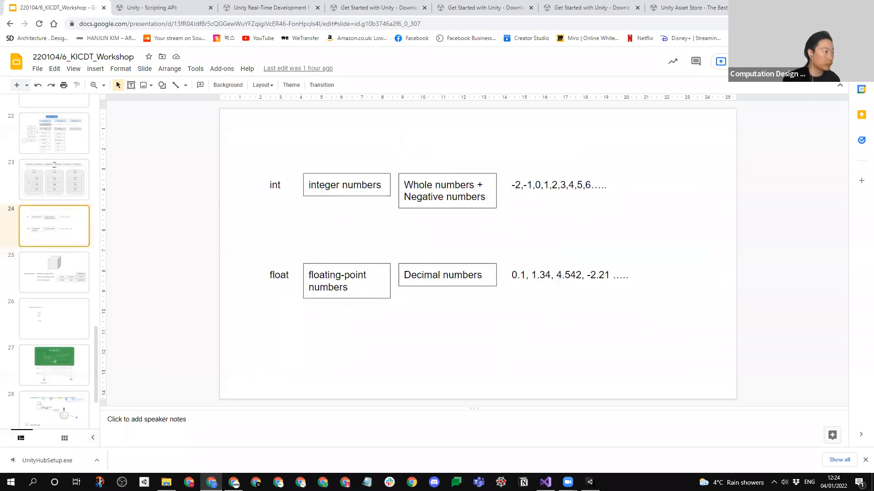
- Return to Visual Studio, declare "public GameObject brick;" at the top of the BrickWall class and save the script
{"action": "key", "text": "alt+Tab"}
{"action": "key", "text": "Return"}
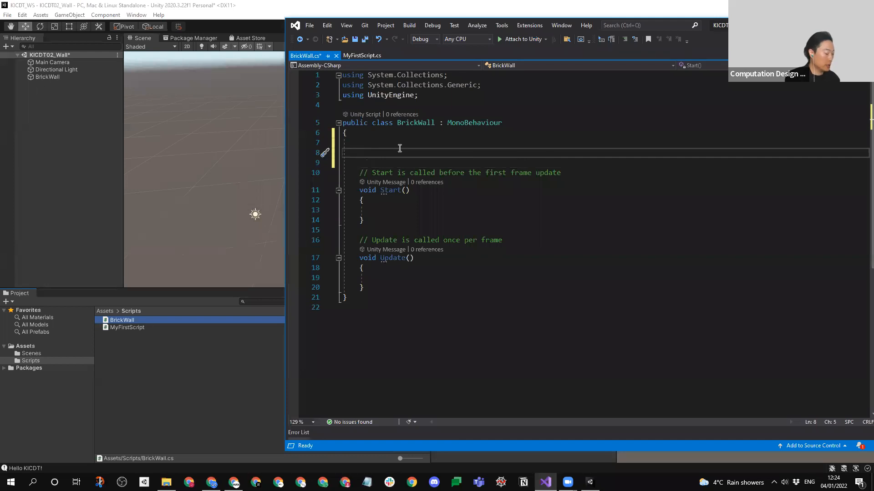
{"action": "type", "text": "pu"}
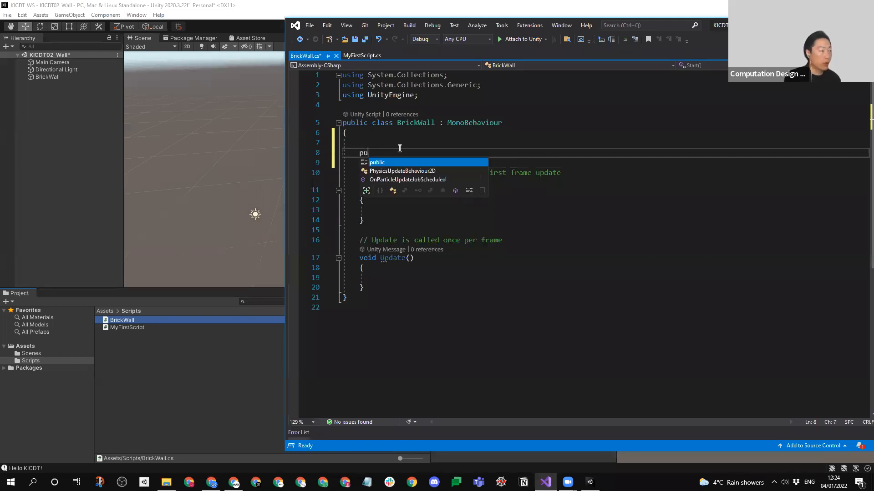
{"action": "type", "text": "blic GameObject brick"}
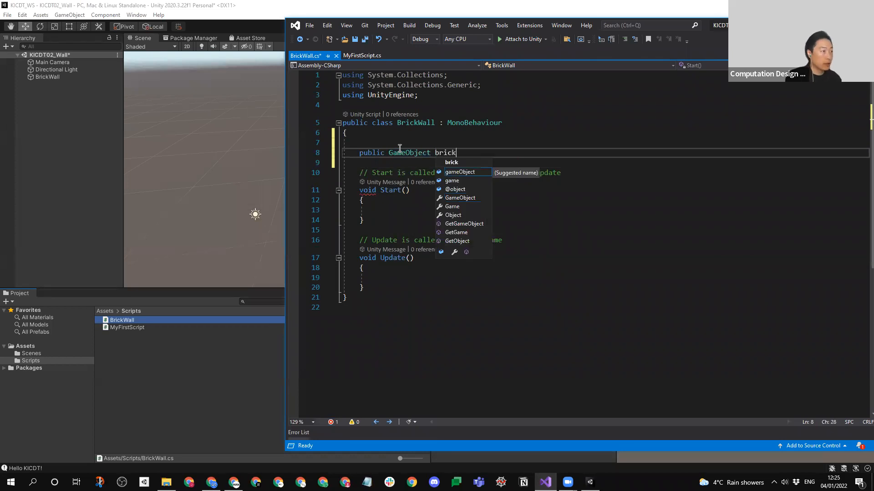
{"action": "type", "text": ";"}
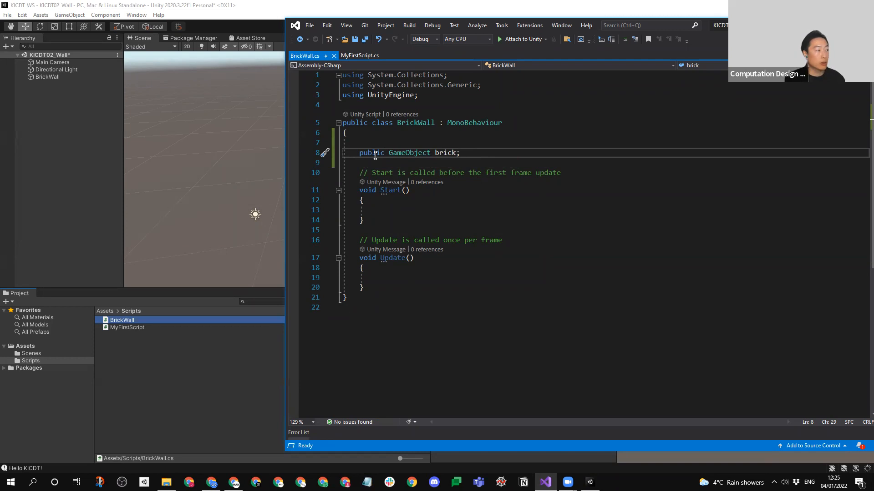
- Examine the Brick field of the BrickWall object's script component in Unity against its declaration in Visual Studio
{"action": "key", "text": "alt+Tab"}
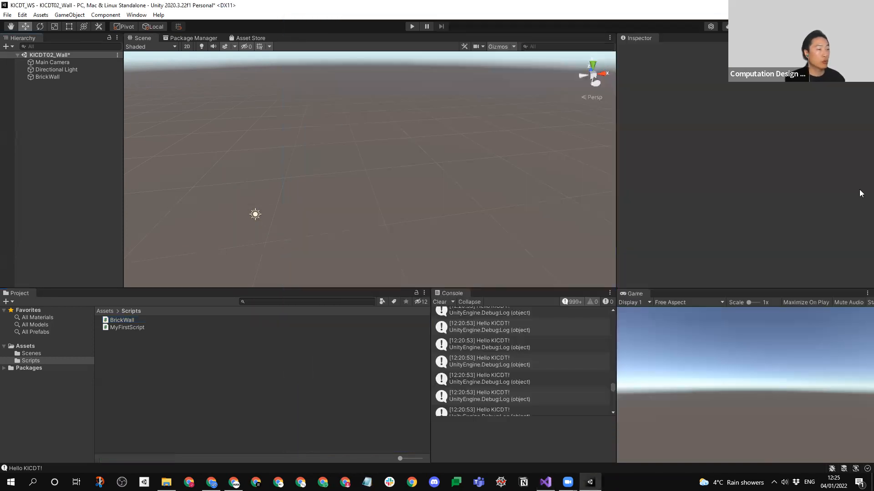
{"action": "left_click", "coordinate": [25, 76]}
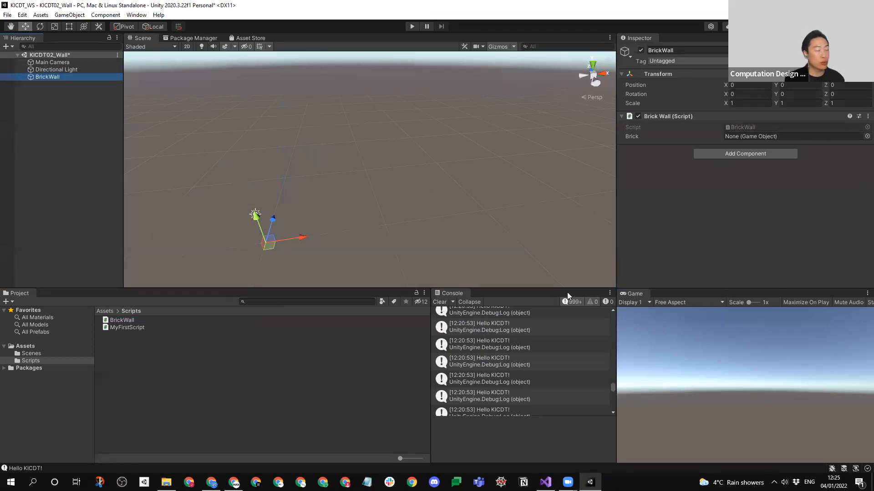
{"action": "key", "text": "alt+Tab"}
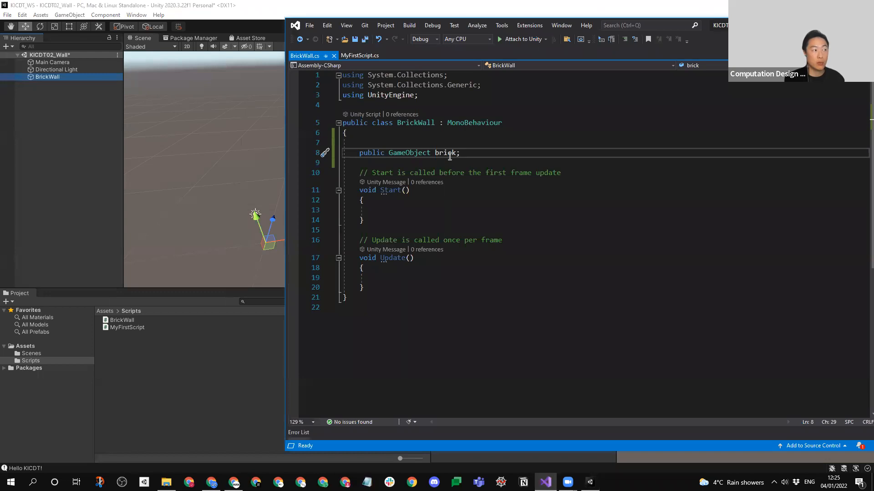
{"action": "left_click", "coordinate": [101, 105]}
{"action": "left_click", "coordinate": [47, 76]}
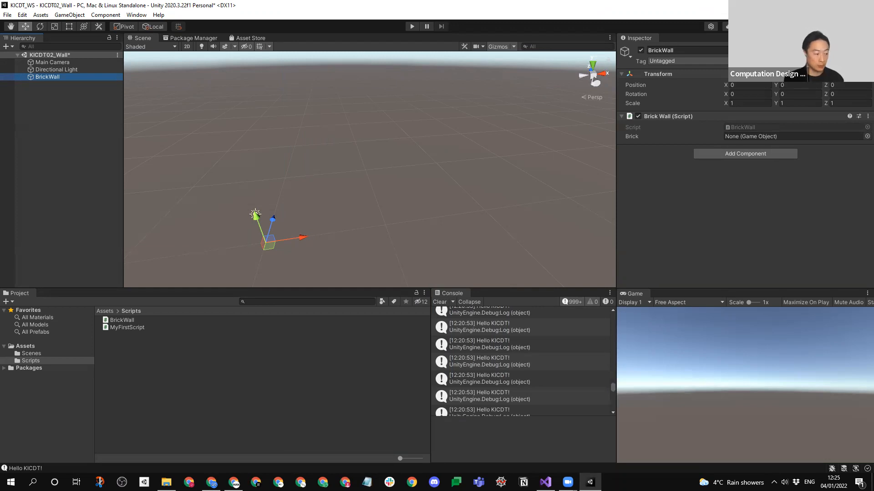
- Switch to Visual Studio, declare "private GameObject newObject;" below the brick declaration in the BrickWall class and save the script
{"action": "left_click", "coordinate": [546, 482]}
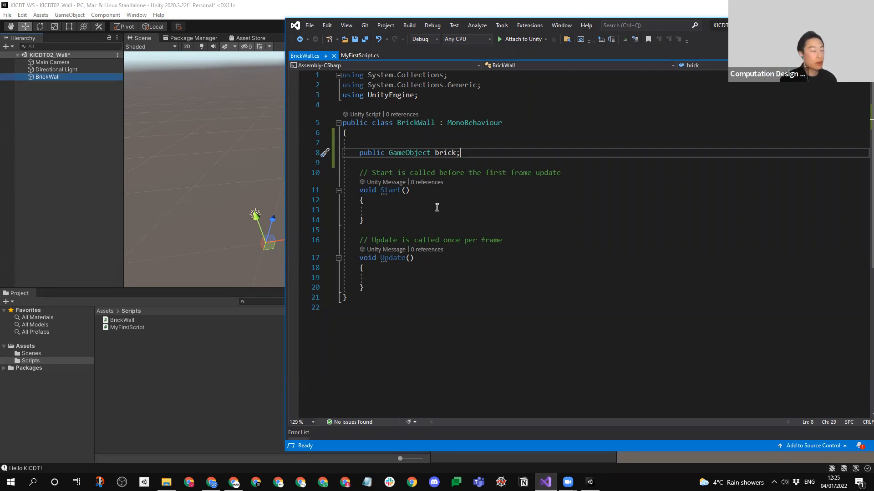
{"action": "key", "text": "Return"}
{"action": "key", "text": "Return"}
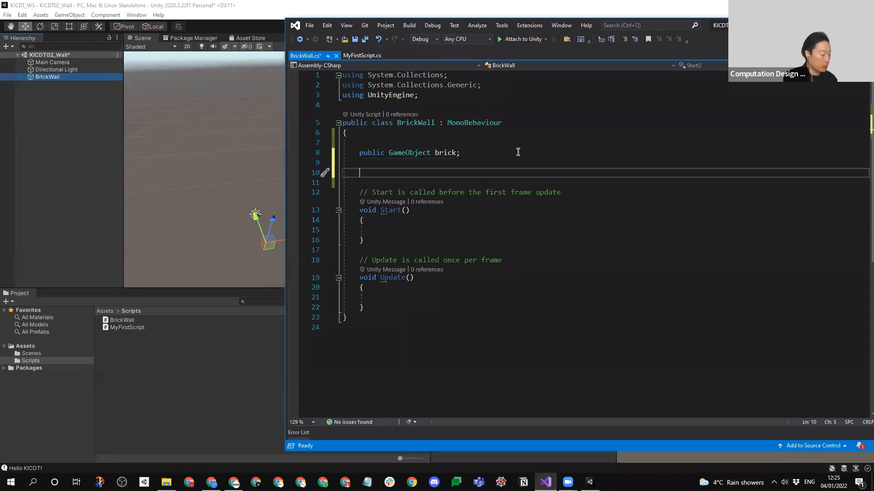
{"action": "type", "text": "pr"}
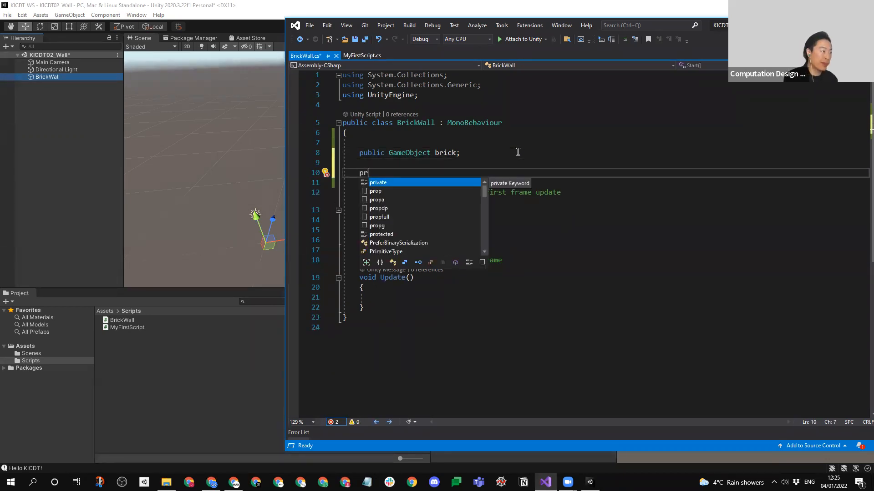
{"action": "type", "text": "ivate GameObject new"}
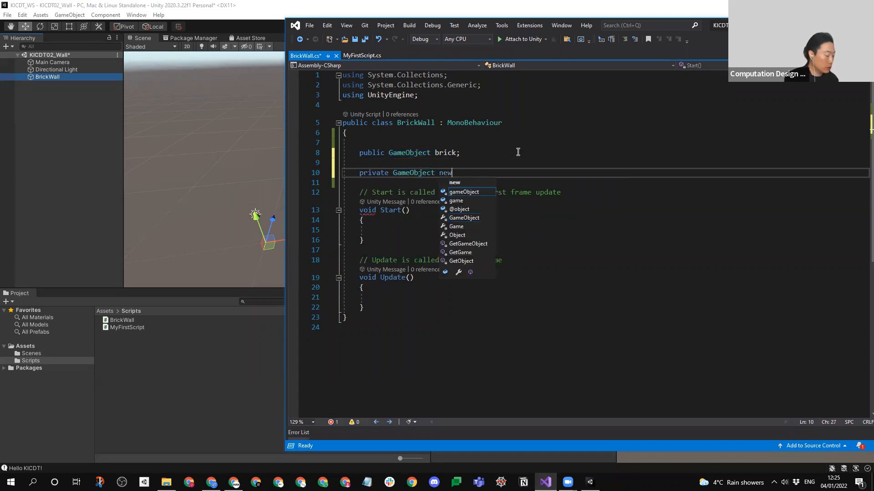
{"action": "type", "text": "Ob"}
{"action": "key", "text": "BackSpace"}
{"action": "key", "text": "BackSpace"}
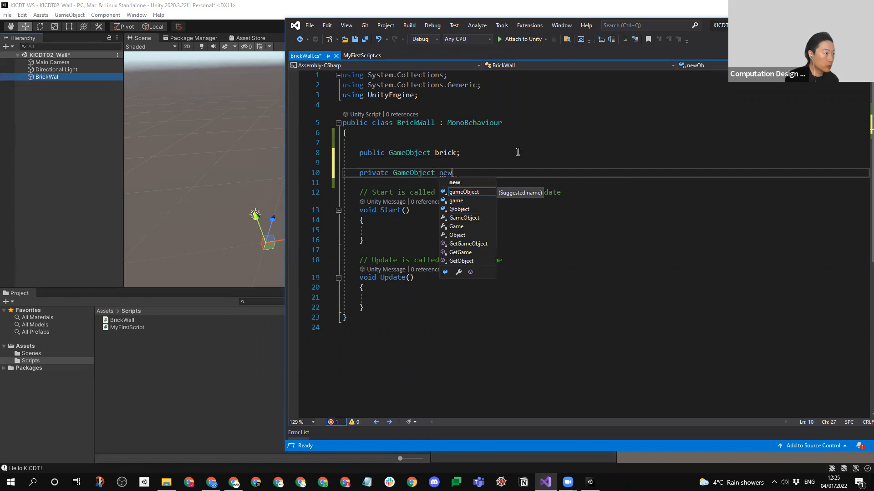
{"action": "type", "text": "Object"}
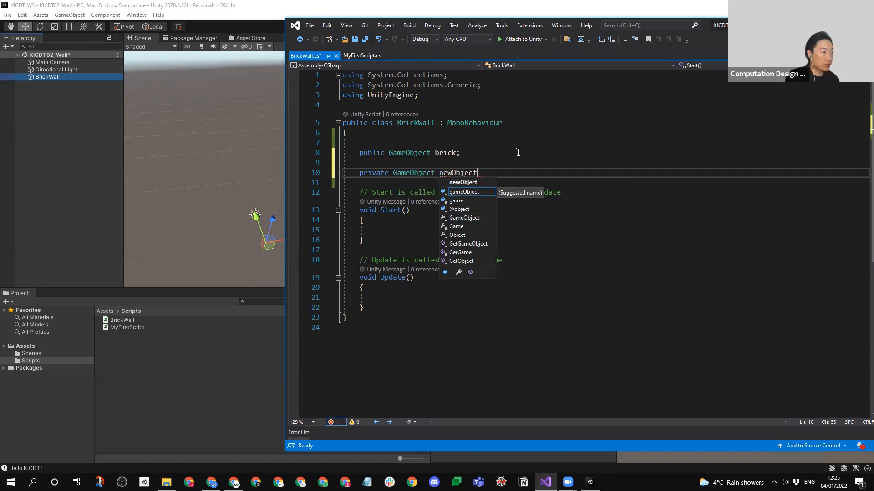
{"action": "type", "text": ";"}
{"action": "key", "text": "ctrl+s"}
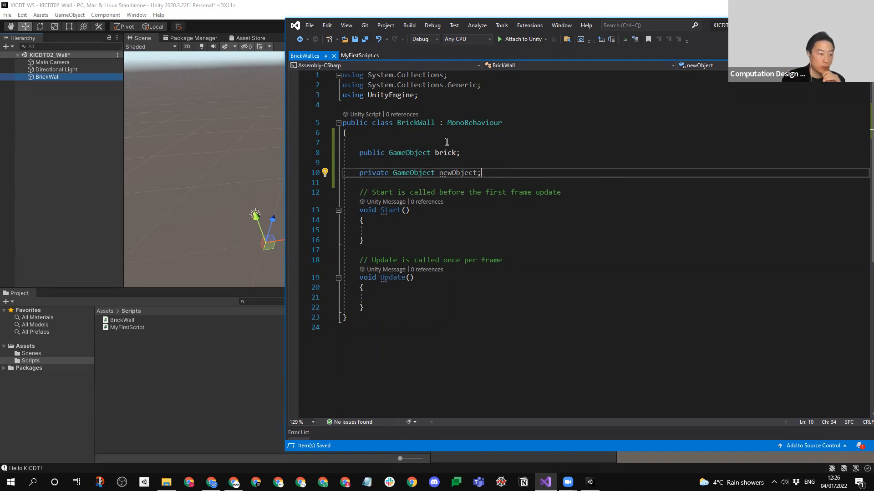
- Check which declared variables the BrickWall object's script component exposes in Unity and compare them with the code in Visual Studio
{"action": "mouse_move", "coordinate": [457, 174]}
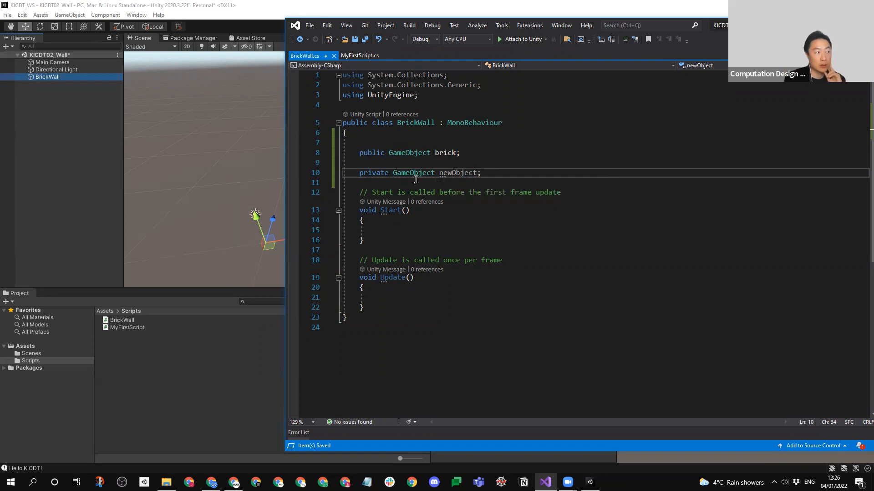
{"action": "left_click", "coordinate": [38, 166]}
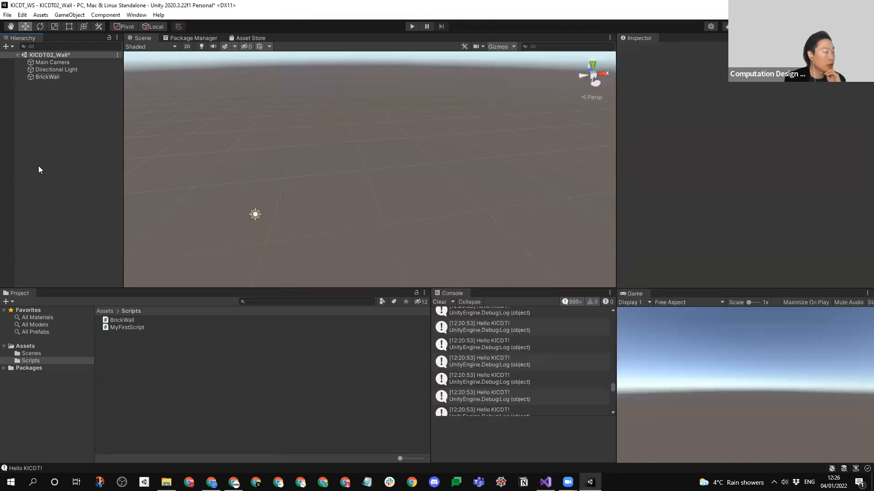
{"action": "left_click", "coordinate": [43, 77]}
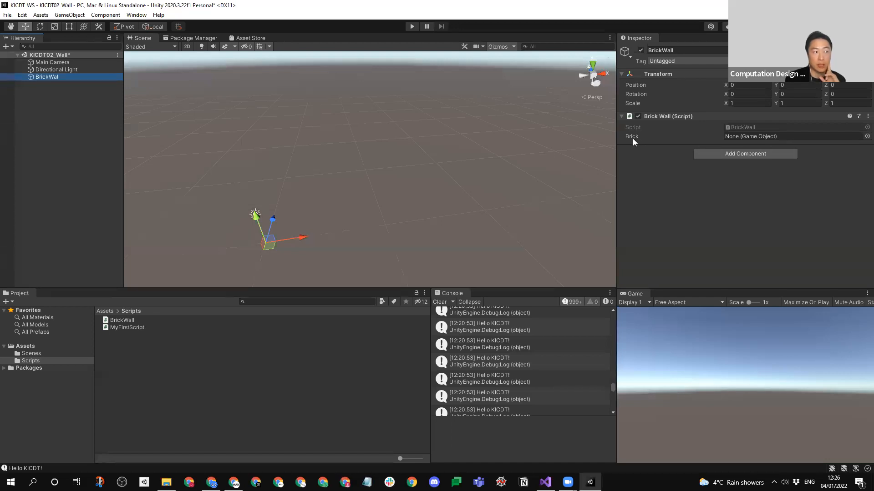
{"action": "left_click", "coordinate": [545, 482]}
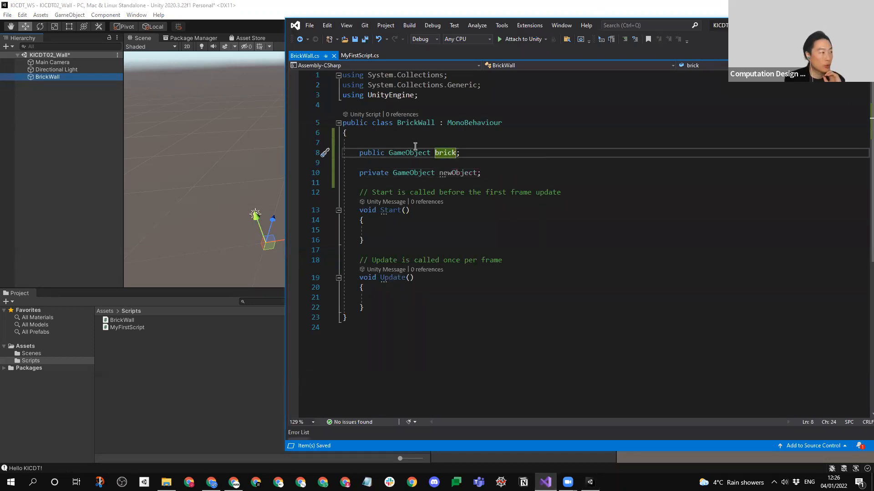
{"action": "left_click", "coordinate": [619, 192]}
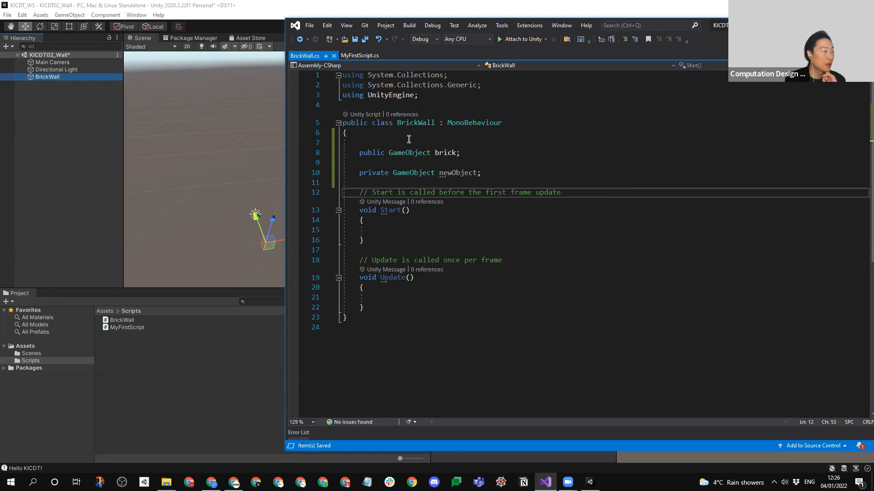
- Rename the public brick variable to a person's first name, save the script and view the component's field label in Unity
{"action": "left_click", "coordinate": [443, 153]}
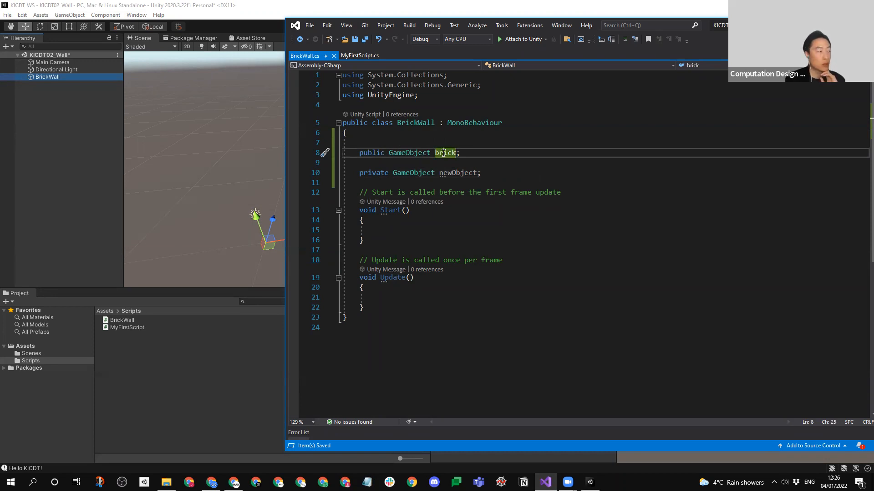
{"action": "double_click", "coordinate": [444, 153]}
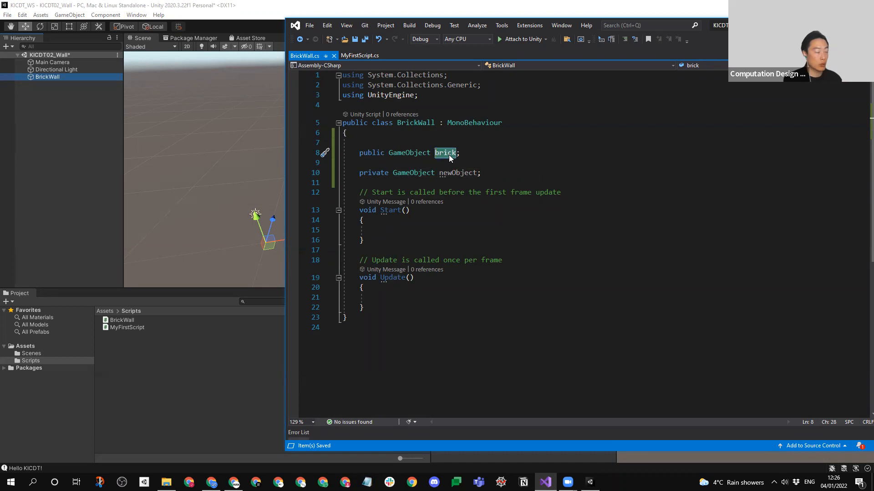
{"action": "type", "text": "Hanjun"}
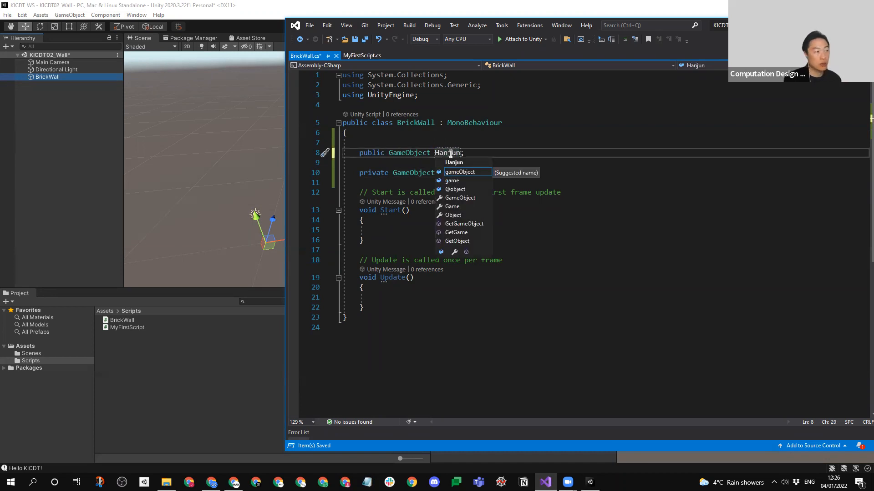
{"action": "left_click", "coordinate": [548, 176]}
{"action": "key", "text": "ctrl+s"}
{"action": "left_click", "coordinate": [64, 214]}
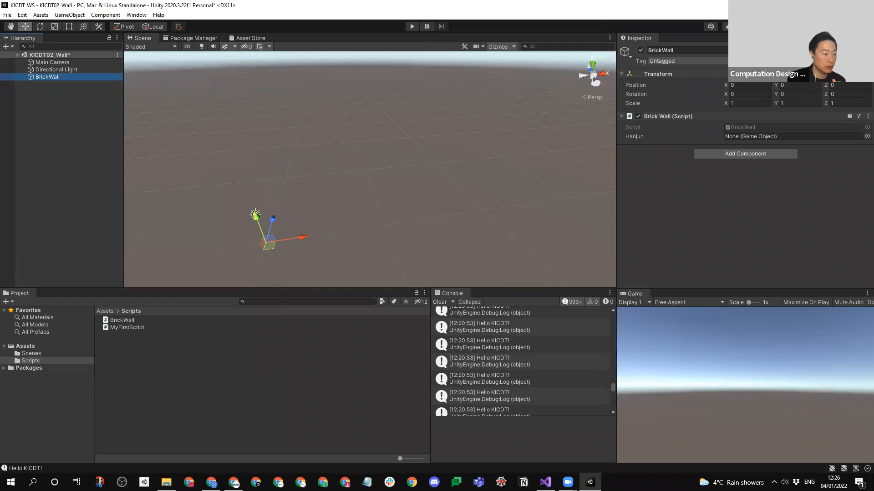
- Return to Visual Studio, change the public GameObject variable's name back to "brick" and save the script
{"action": "mouse_move", "coordinate": [545, 482]}
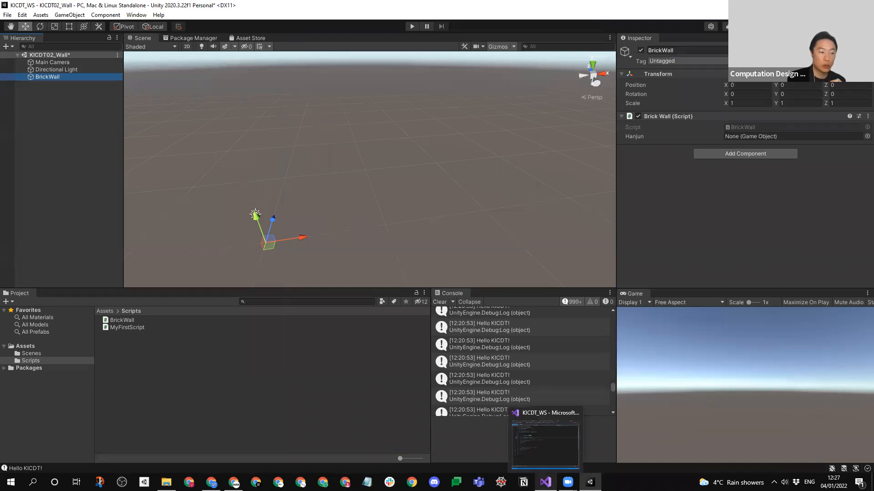
{"action": "left_click", "coordinate": [552, 440]}
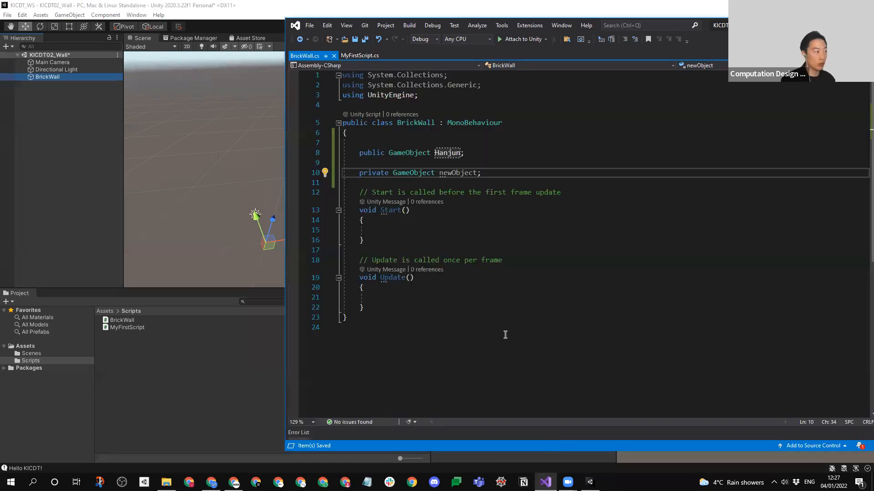
{"action": "left_click", "coordinate": [456, 153]}
{"action": "double_click", "coordinate": [456, 152]}
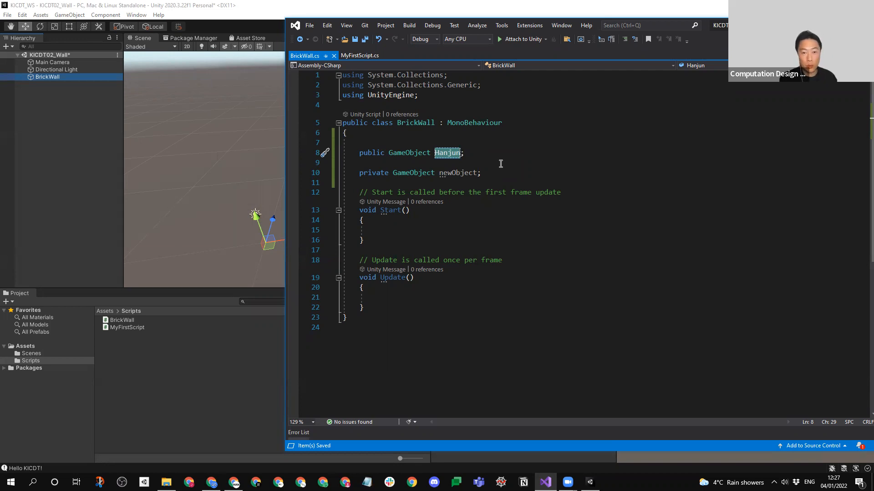
{"action": "type", "text": "o"}
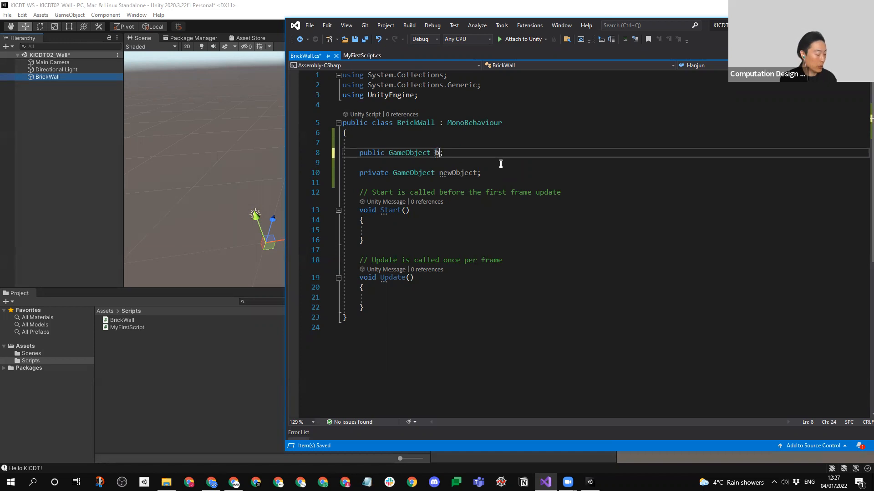
{"action": "type", "text": "rcik"}
{"action": "key", "text": "BackSpace"}
{"action": "key", "text": "BackSpace"}
{"action": "key", "text": "BackSpace"}
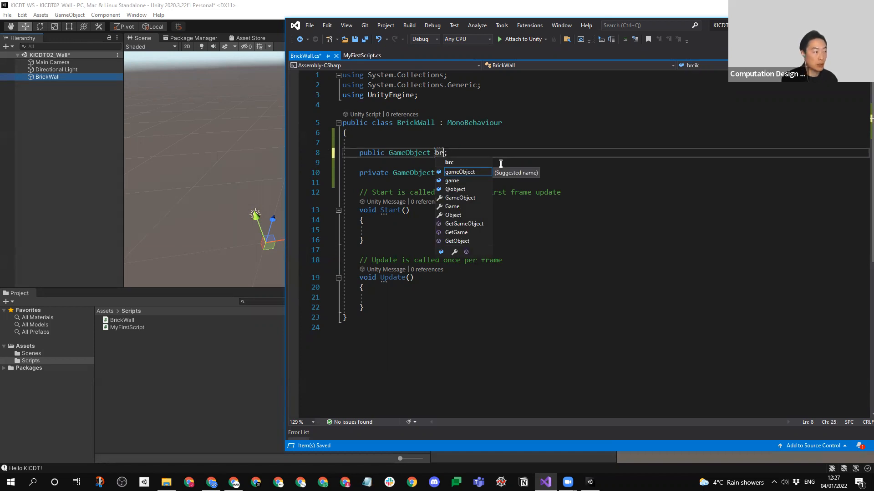
{"action": "type", "text": "ickj"}
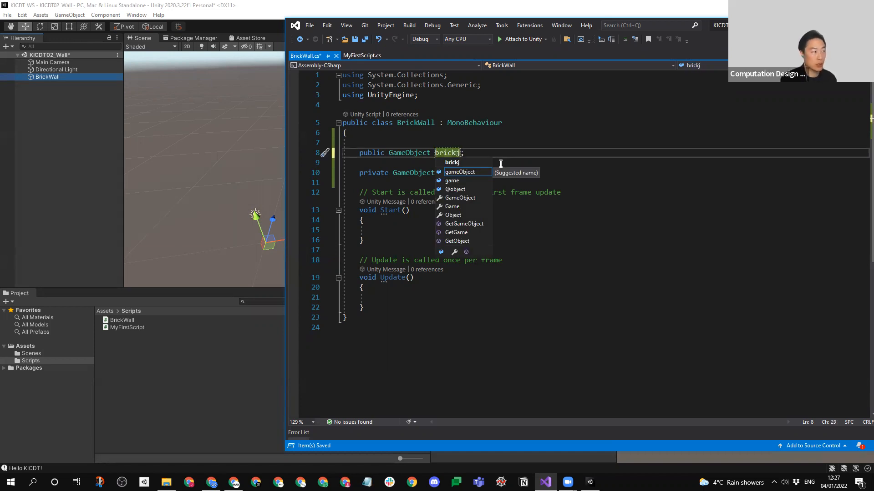
{"action": "key", "text": "BackSpace"}
{"action": "key", "text": "ctrl+s"}
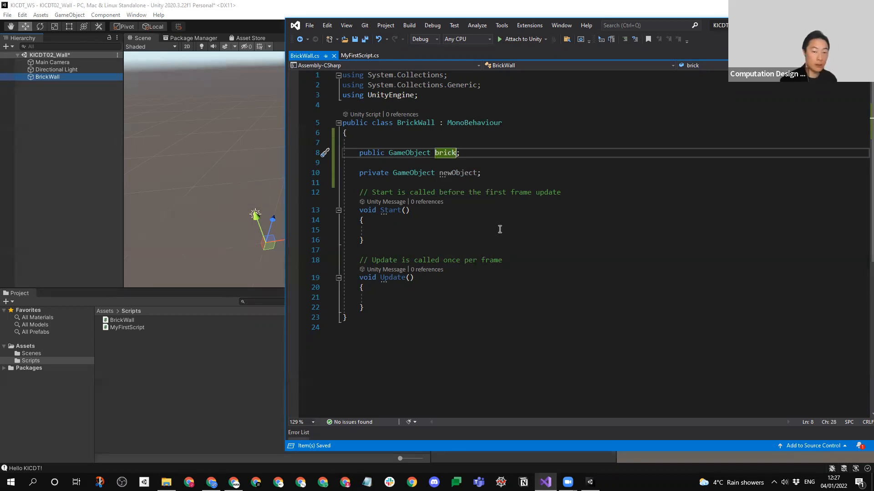
- Remove the blank line between the brick and newObject declarations, save the script and place the cursor inside the Start method
{"action": "left_click", "coordinate": [480, 154]}
{"action": "key", "text": "Delete"}
{"action": "key", "text": "ctrl+s"}
{"action": "left_click", "coordinate": [414, 230]}
{"action": "left_click", "coordinate": [430, 219]}
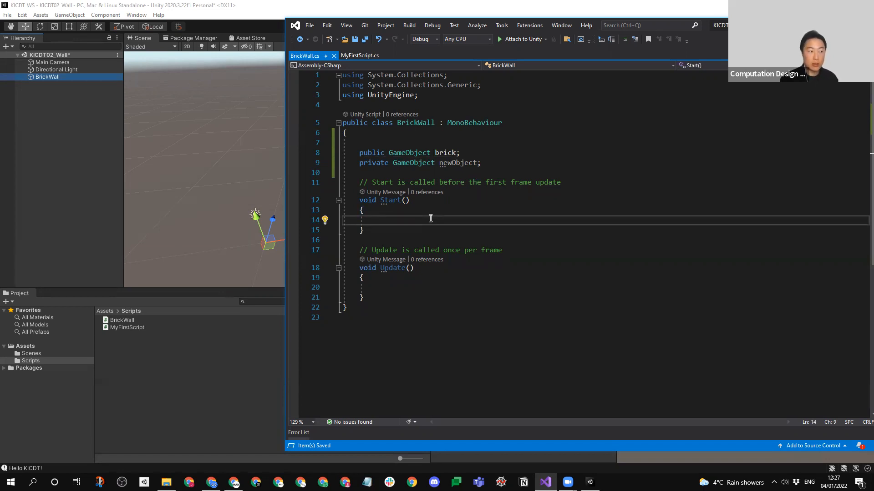
- Switch to Unity and create a 3D cube in the KICDT02_Wall scene
{"action": "left_click", "coordinate": [86, 110]}
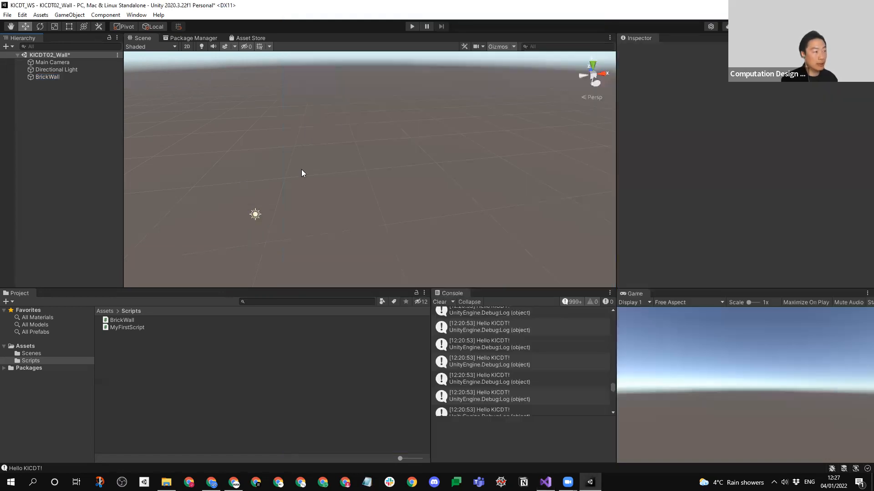
{"action": "right_click", "coordinate": [38, 126]}
{"action": "mouse_move", "coordinate": [78, 246]}
{"action": "left_click", "coordinate": [147, 244]}
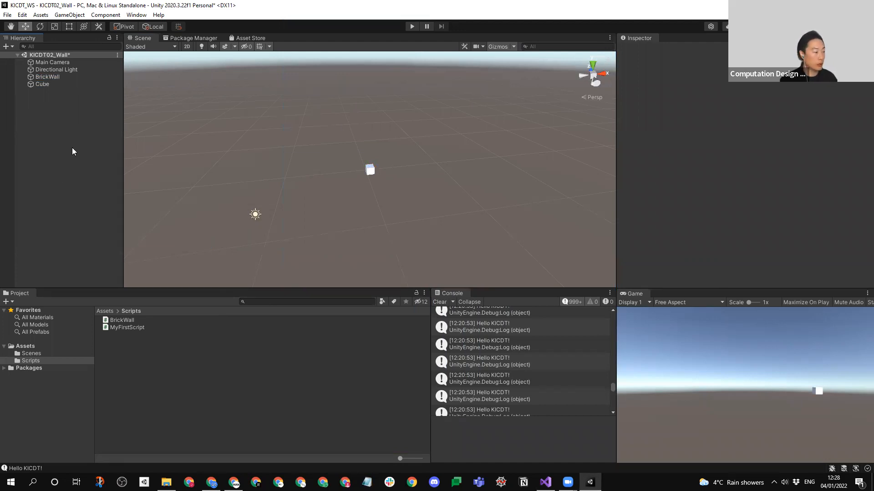
{"action": "right_click", "coordinate": [80, 173]}
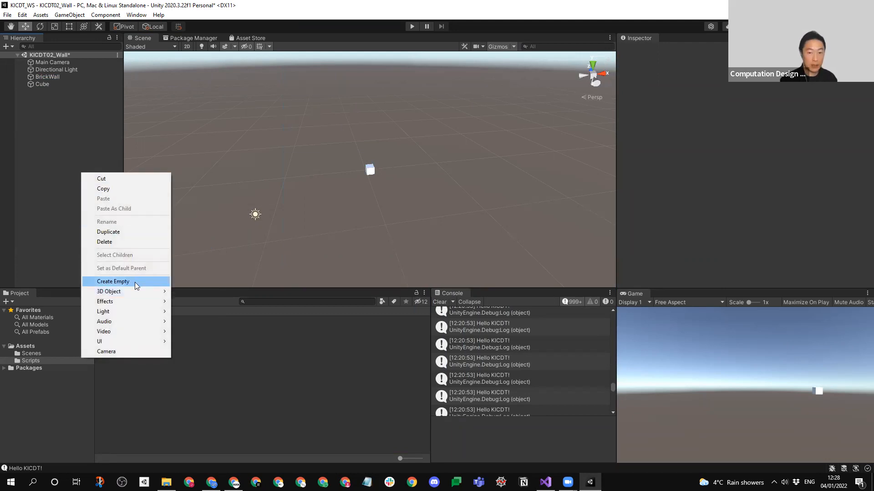
{"action": "mouse_move", "coordinate": [138, 291]}
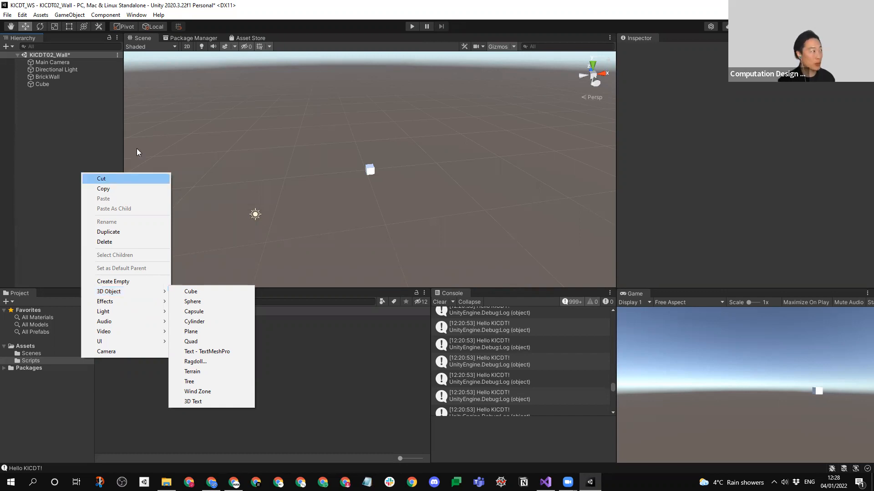
{"action": "left_click", "coordinate": [73, 123]}
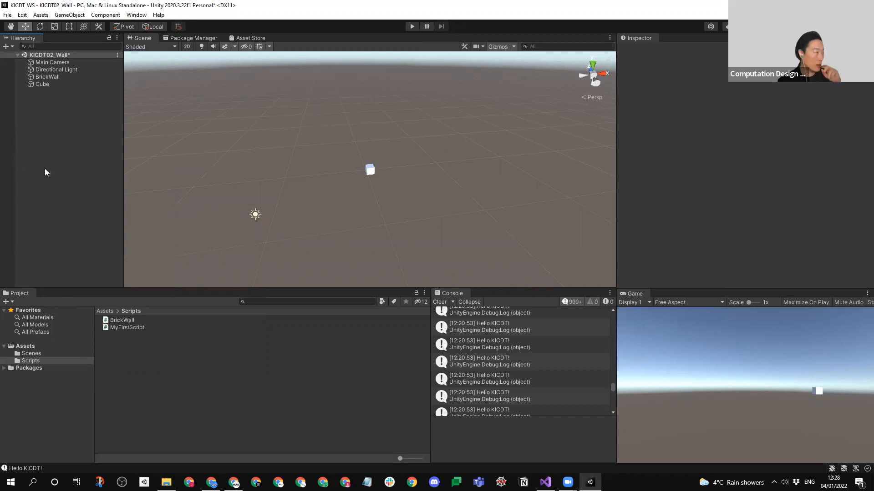
- Create a second 3D cube in the scene and reset its Transform
{"action": "right_click", "coordinate": [66, 151]}
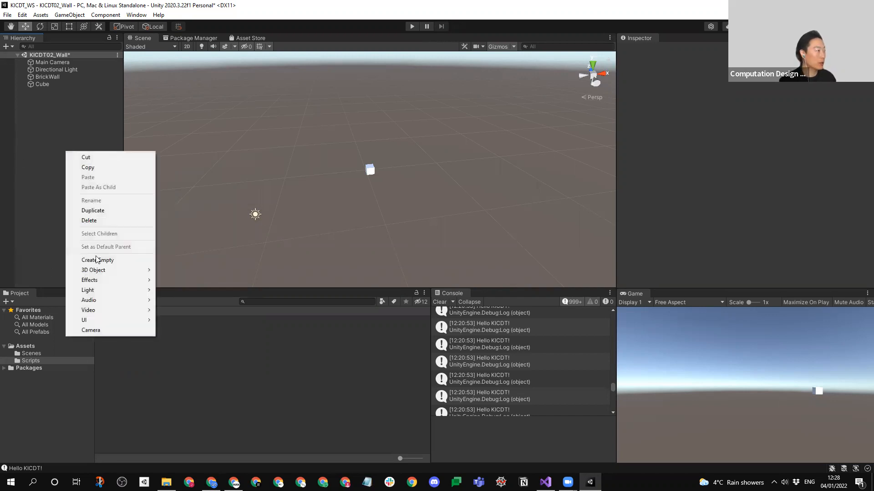
{"action": "mouse_move", "coordinate": [98, 271]}
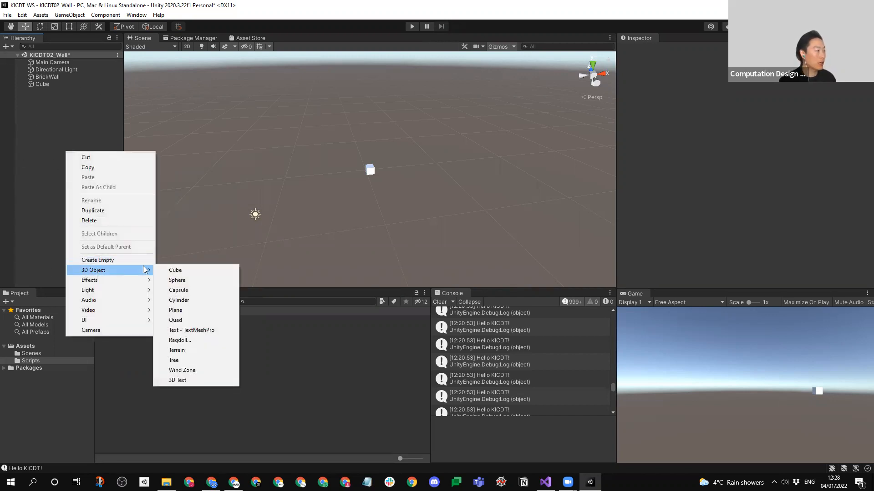
{"action": "left_click", "coordinate": [172, 272]}
{"action": "right_click", "coordinate": [662, 74]}
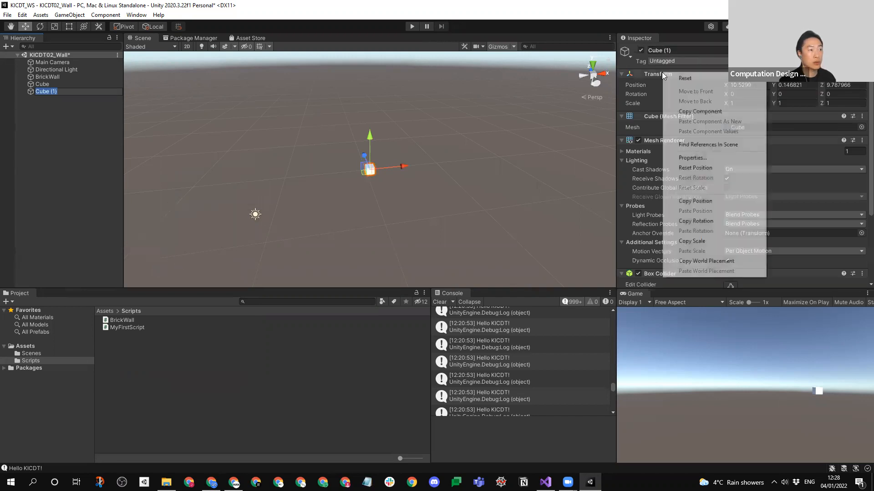
{"action": "left_click", "coordinate": [685, 78]}
- Rename the second cube, the one at the scene origin, as "Brick"
{"action": "middle_click_drag", "start_coordinate": [300, 206], "coordinate": [355, 153]}
{"action": "left_click", "coordinate": [50, 102]}
{"action": "left_click", "coordinate": [54, 91]}
{"action": "key", "text": "F2"}
{"action": "type", "text": "Brick"}
{"action": "key", "text": "Return"}
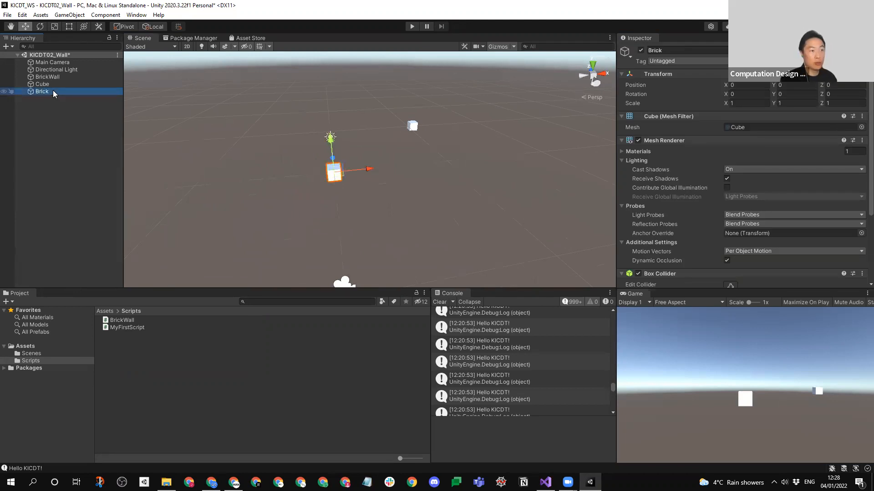
- Set the Brick object's X scale to 2
{"action": "scroll", "coordinate": [348, 160], "scroll_direction": "up", "scroll_amount": 5}
{"action": "left_click_drag", "start_coordinate": [348, 170], "coordinate": [418, 159], "text": "alt"}
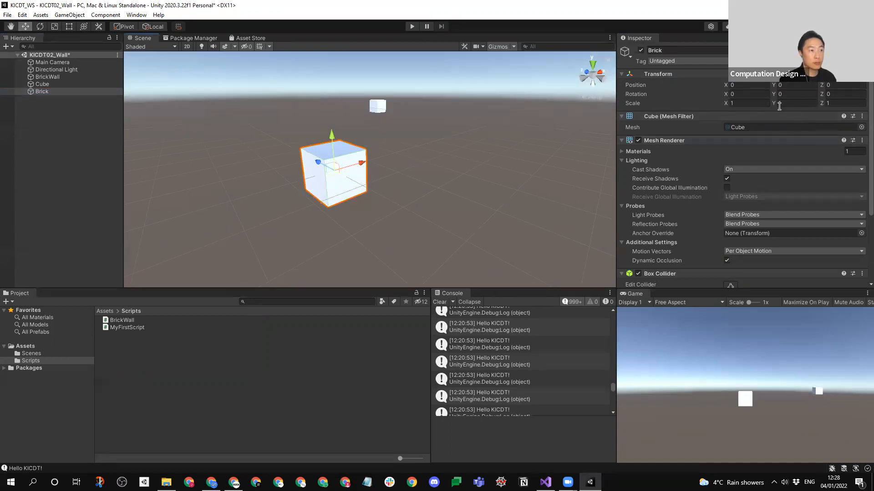
{"action": "left_click", "coordinate": [736, 105]}
{"action": "type", "text": "2"}
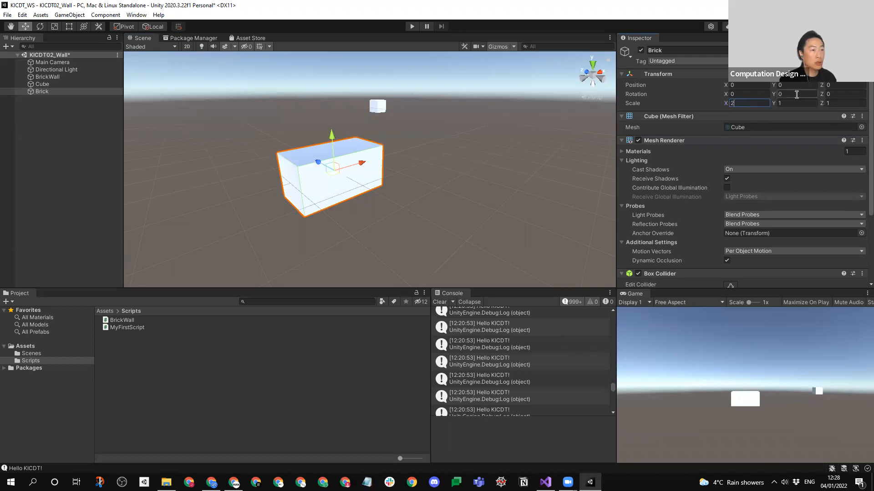
- Set the Brick object's Y scale to 0.5
{"action": "left_click", "coordinate": [784, 103]}
{"action": "type", "text": "0.5"}
{"action": "left_click", "coordinate": [503, 159]}
{"action": "middle_click_drag", "start_coordinate": [337, 177], "coordinate": [337, 195]}
{"action": "left_click", "coordinate": [338, 195]}
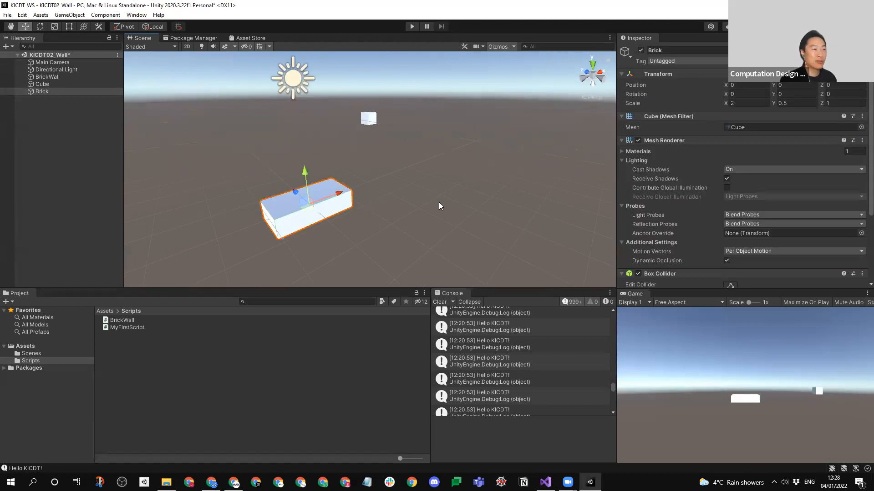
{"action": "left_click", "coordinate": [36, 112]}
{"action": "left_click", "coordinate": [39, 92]}
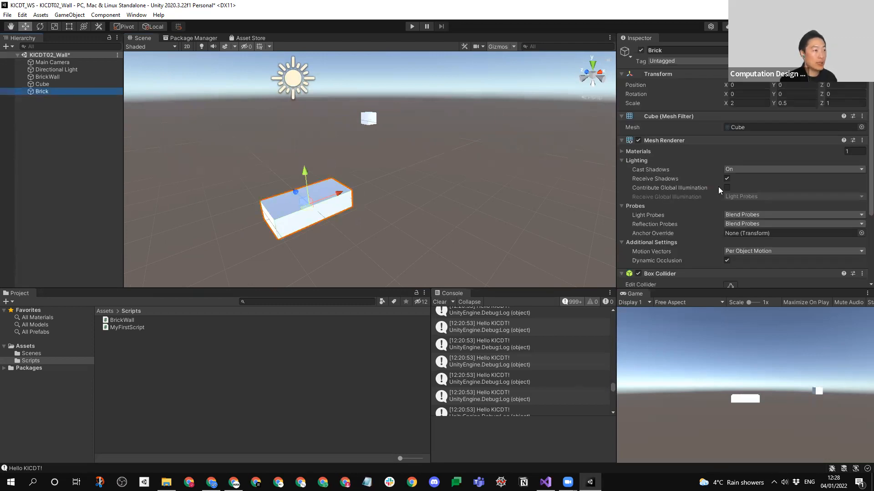
- Create a folder named "Material" in the project's Assets folder
{"action": "left_click", "coordinate": [26, 346]}
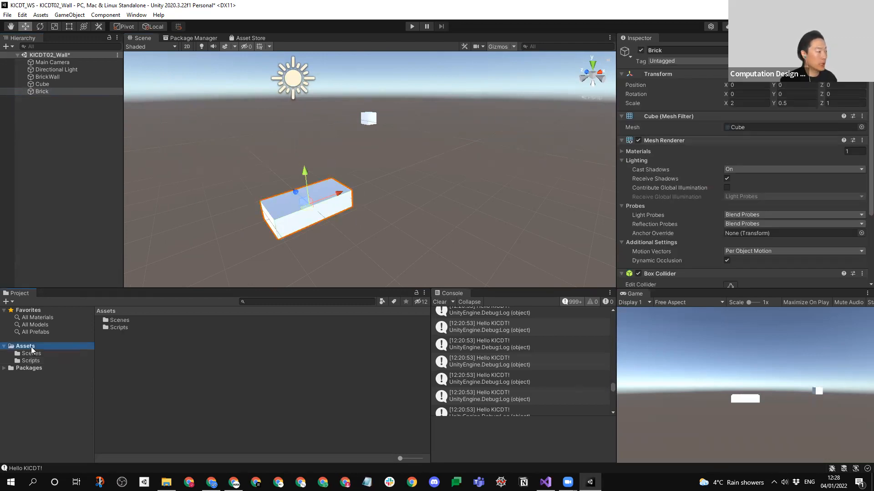
{"action": "right_click", "coordinate": [148, 358]}
{"action": "mouse_move", "coordinate": [246, 114]}
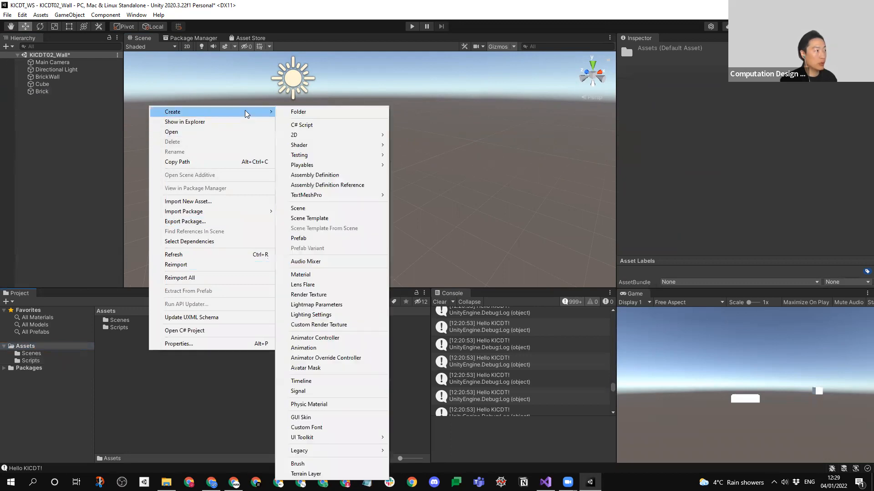
{"action": "left_click", "coordinate": [310, 112]}
{"action": "type", "text": "Materia"}
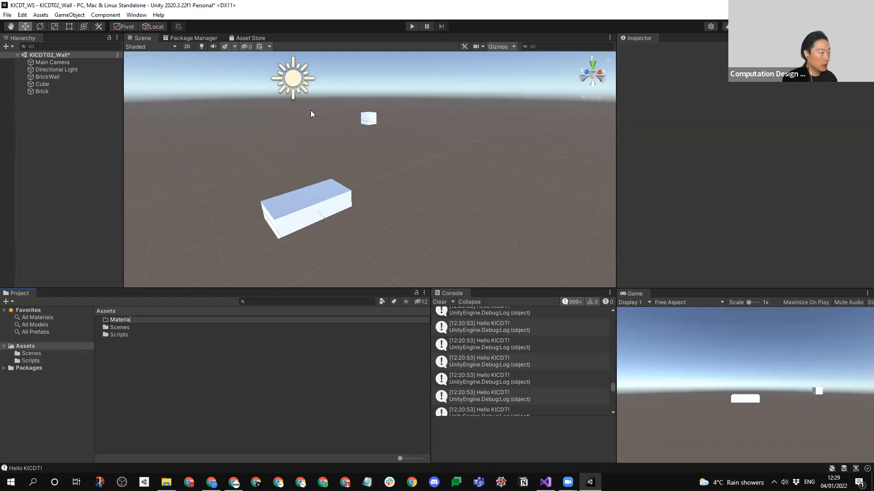
{"action": "type", "text": "l"}
{"action": "key", "text": "Return"}
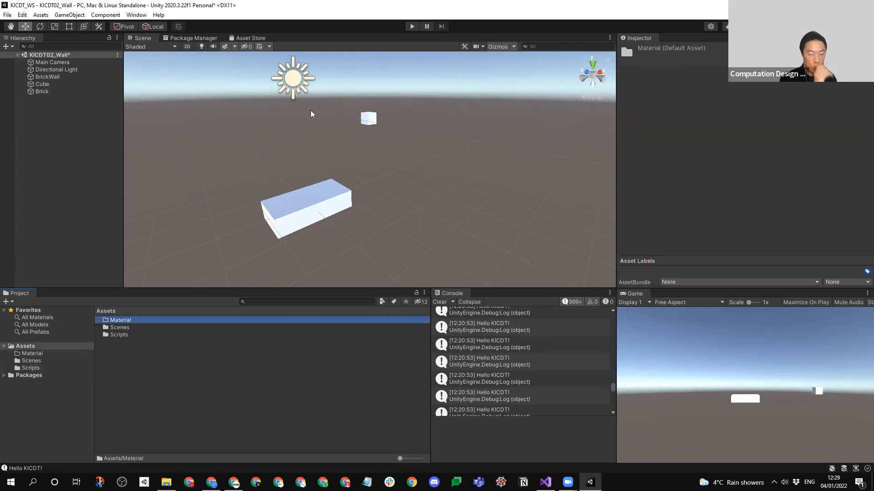
- Create a new material named "BrickMat" inside the Material folder
{"action": "double_click", "coordinate": [133, 323]}
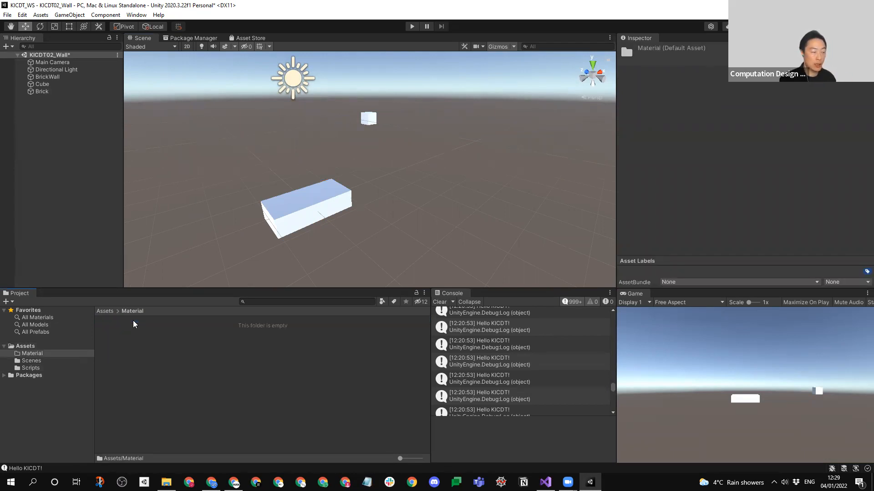
{"action": "right_click", "coordinate": [199, 330]}
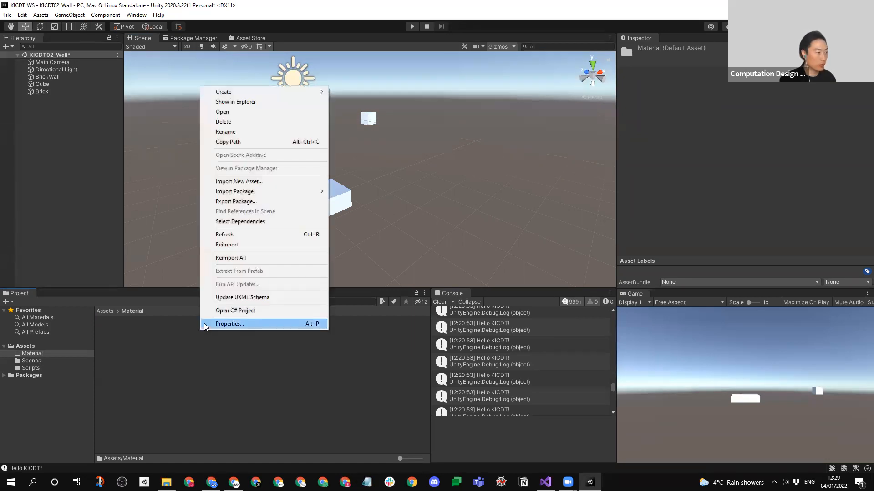
{"action": "right_click", "coordinate": [179, 349]}
{"action": "right_click", "coordinate": [178, 347]}
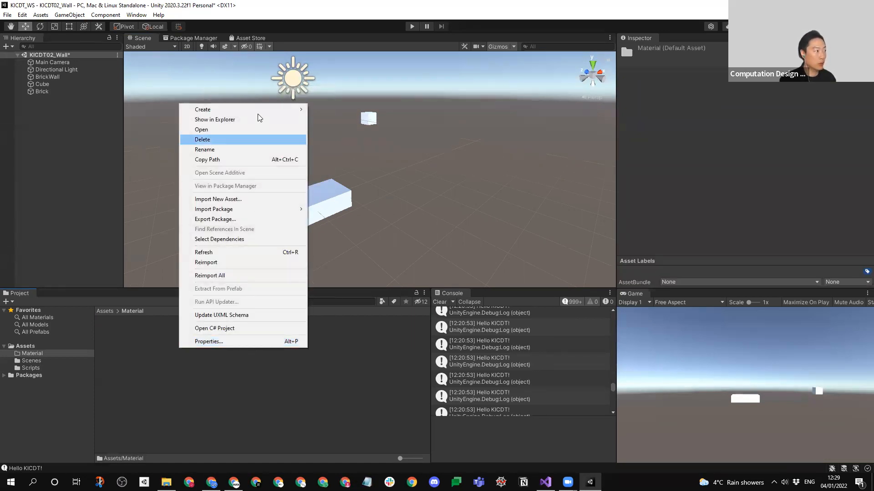
{"action": "mouse_move", "coordinate": [257, 113]}
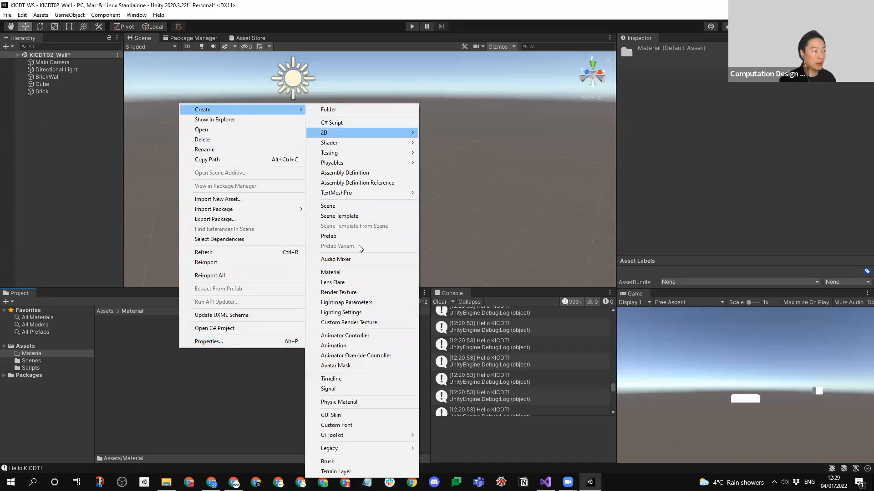
{"action": "left_click", "coordinate": [371, 275]}
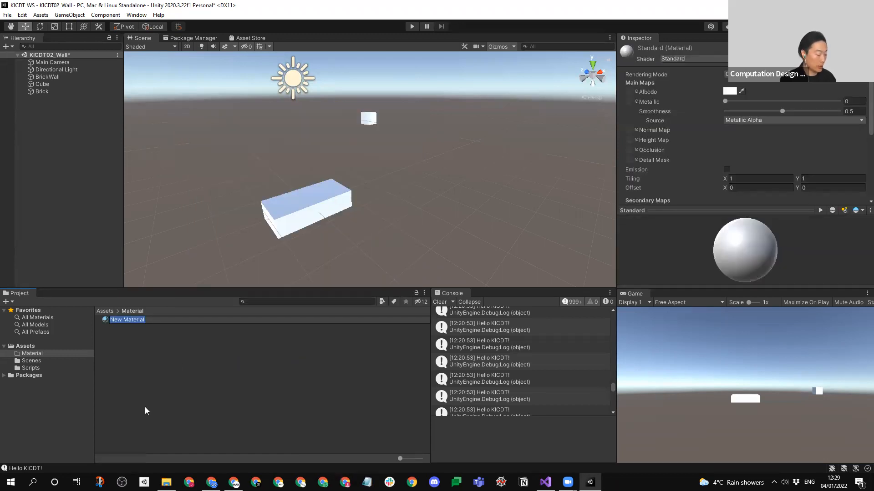
{"action": "type", "text": "BRic"}
{"action": "key", "text": "BackSpace"}
{"action": "key", "text": "BackSpace"}
{"action": "key", "text": "BackSpace"}
{"action": "type", "text": "rickMat"}
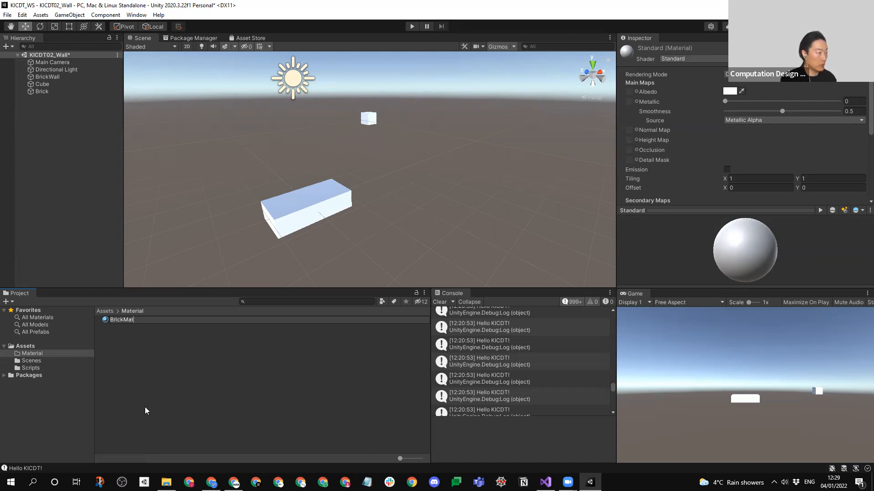
{"action": "key", "text": "Return"}
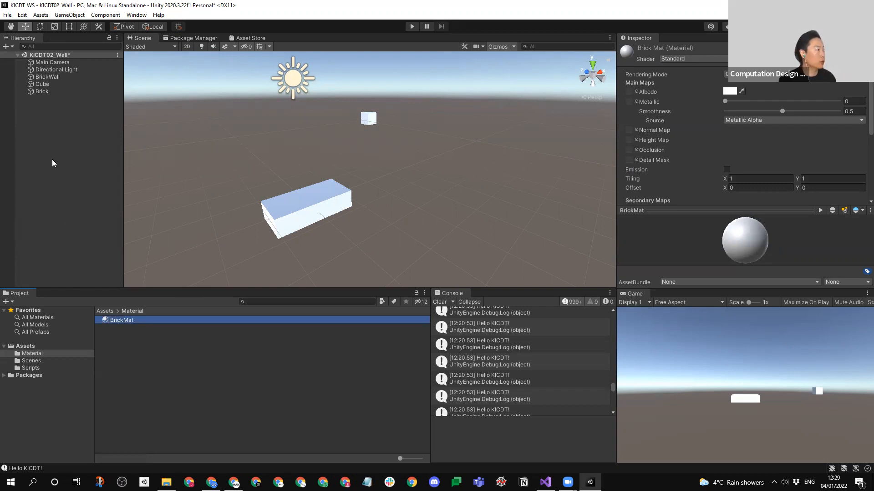
- Set BrickMat's Albedo colour to light orange, hex FFC65B
{"action": "left_click", "coordinate": [730, 93]}
{"action": "mouse_move", "coordinate": [767, 169]}
{"action": "left_mouse_down"}
{"action": "mouse_move", "coordinate": [821, 158]}
{"action": "mouse_move", "coordinate": [786, 162]}
{"action": "mouse_move", "coordinate": [824, 132]}
{"action": "mouse_move", "coordinate": [816, 137]}
{"action": "left_mouse_up"}
{"action": "left_click", "coordinate": [789, 139]}
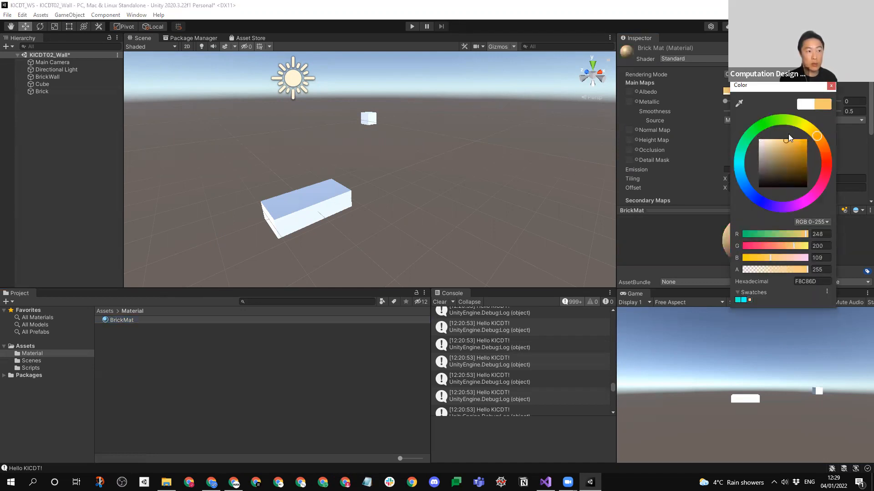
{"action": "left_click", "coordinate": [831, 86]}
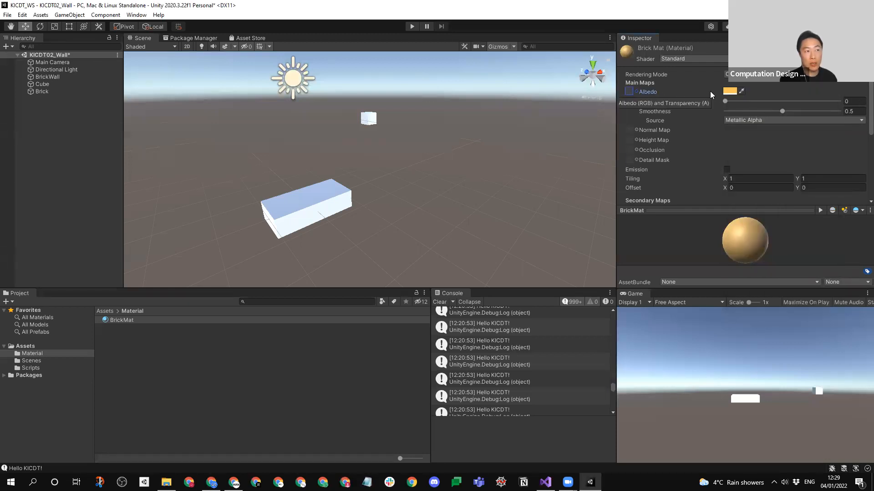
- View the available Albedo textures without choosing one, and set BrickMat's Albedo colour to hex D48247
{"action": "left_click", "coordinate": [636, 91]}
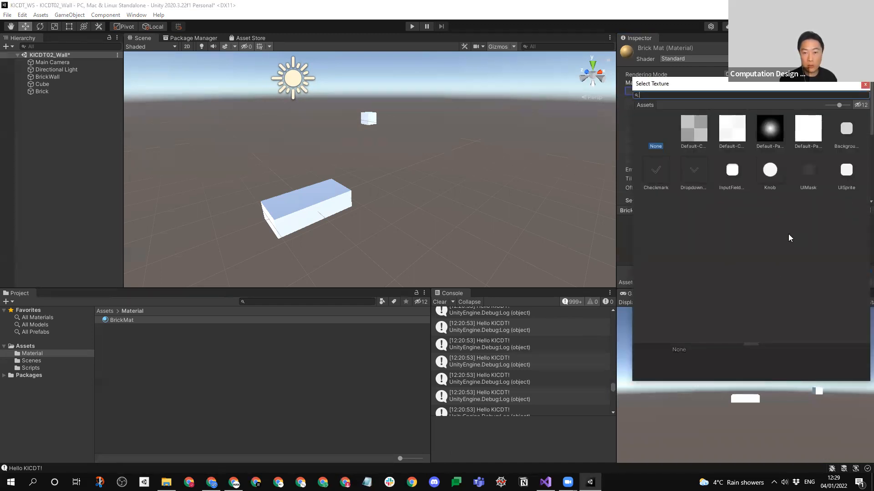
{"action": "left_click", "coordinate": [864, 85]}
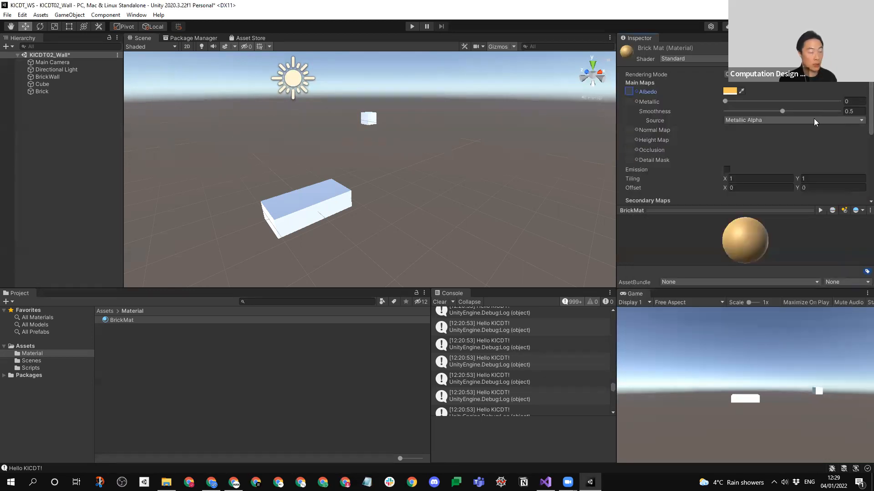
{"action": "left_click", "coordinate": [733, 91]}
{"action": "left_click", "coordinate": [822, 145]}
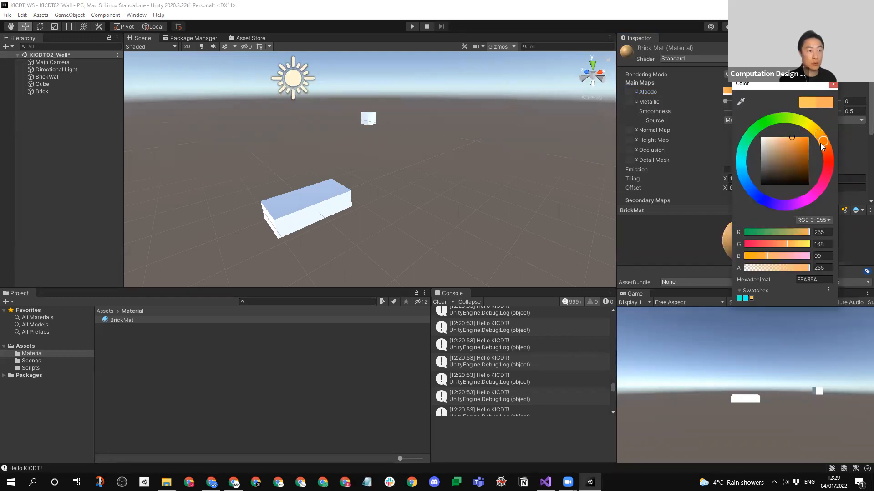
{"action": "mouse_move", "coordinate": [792, 139]}
{"action": "left_mouse_down"}
{"action": "mouse_move", "coordinate": [795, 130]}
{"action": "mouse_move", "coordinate": [789, 144]}
{"action": "mouse_move", "coordinate": [821, 143]}
{"action": "mouse_move", "coordinate": [783, 150]}
{"action": "mouse_move", "coordinate": [780, 142]}
{"action": "mouse_move", "coordinate": [793, 145]}
{"action": "left_mouse_up"}
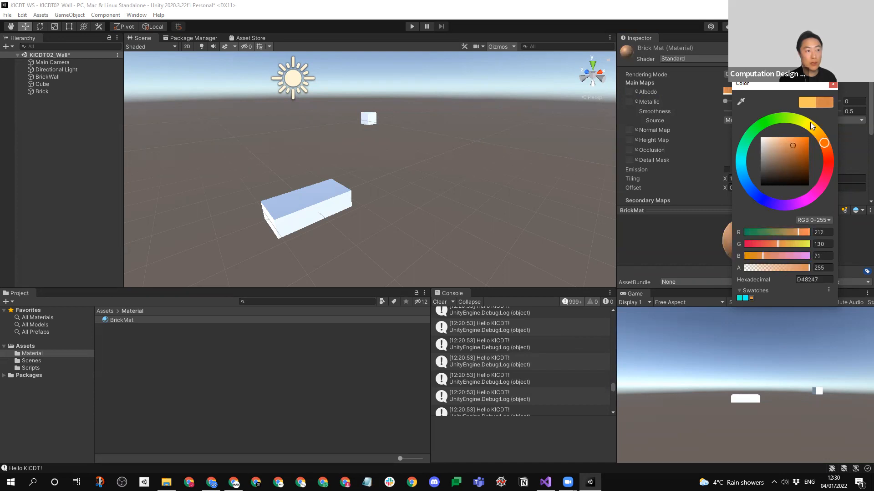
{"action": "left_click", "coordinate": [832, 85]}
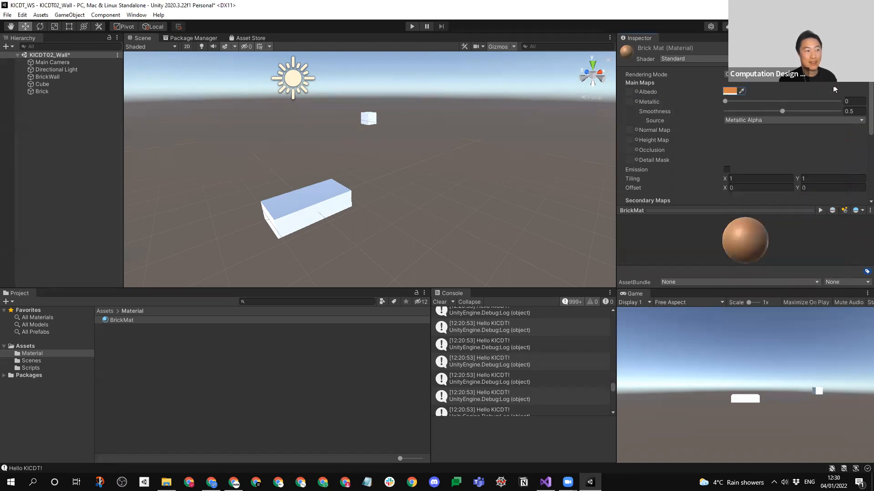
- Set BrickMat's Albedo colour to a reddish brick orange, hex C85529
{"action": "left_click", "coordinate": [735, 92]}
{"action": "left_click_drag", "start_coordinate": [788, 149], "coordinate": [823, 151]}
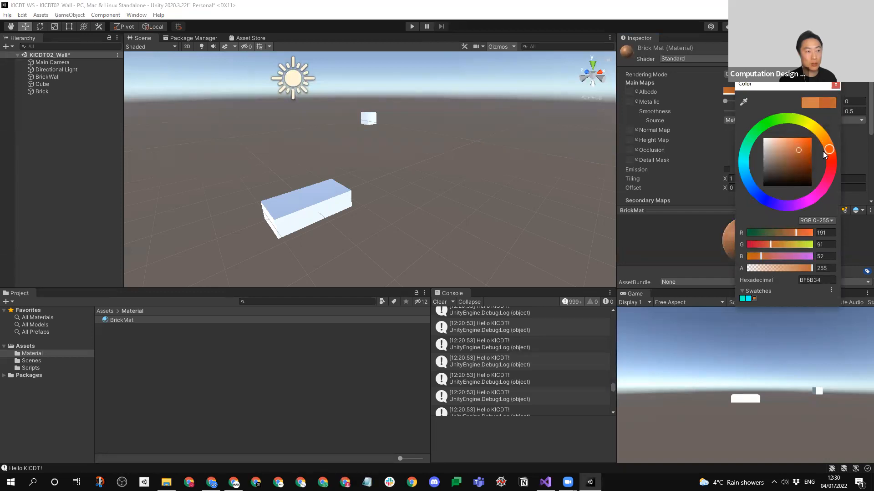
{"action": "left_click", "coordinate": [802, 148]}
{"action": "left_click", "coordinate": [833, 86]}
{"action": "left_click", "coordinate": [160, 332]}
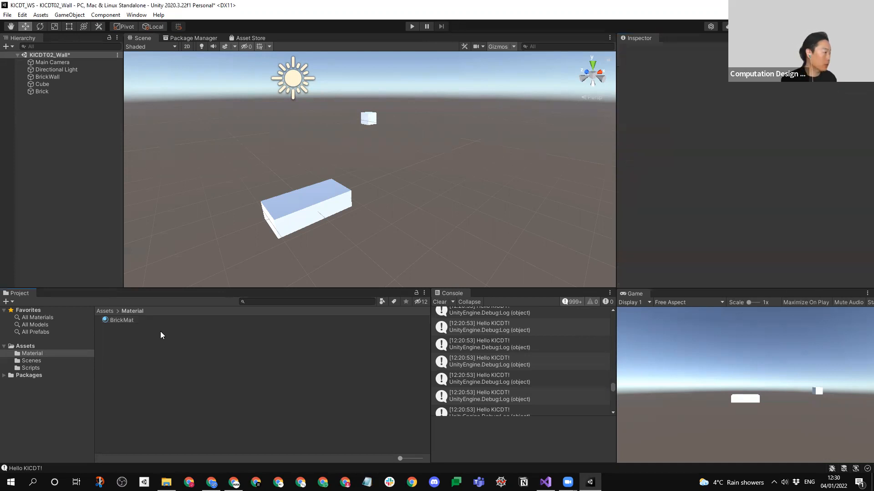
- Assign BrickMat as the Element 0 material of the Brick object's Mesh Renderer
{"action": "left_click", "coordinate": [110, 320]}
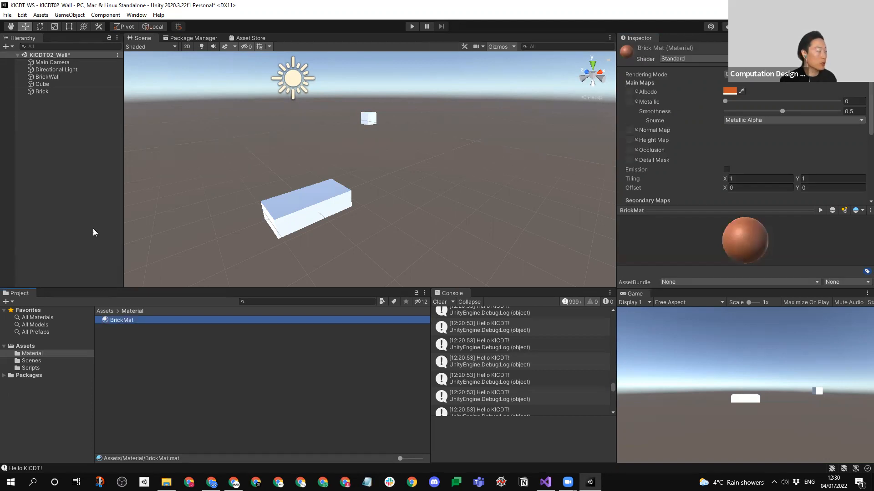
{"action": "left_click_drag", "start_coordinate": [121, 321], "coordinate": [219, 350]}
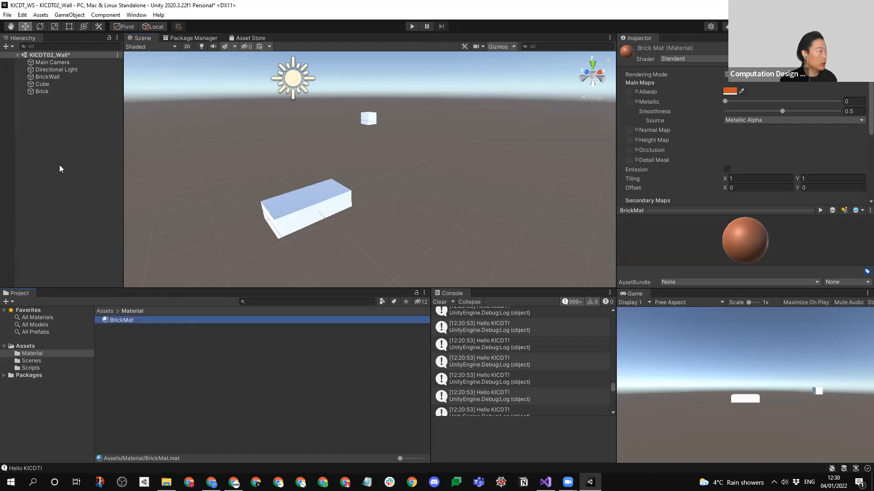
{"action": "left_click", "coordinate": [40, 91]}
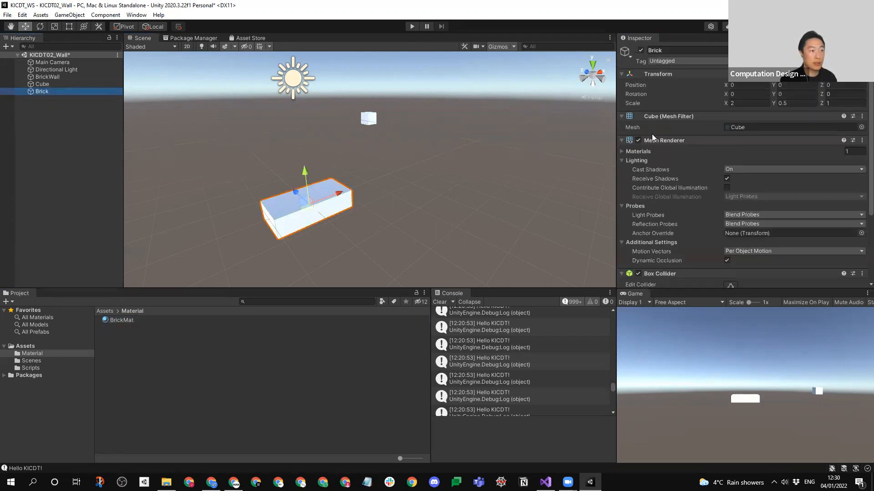
{"action": "left_click", "coordinate": [621, 151]}
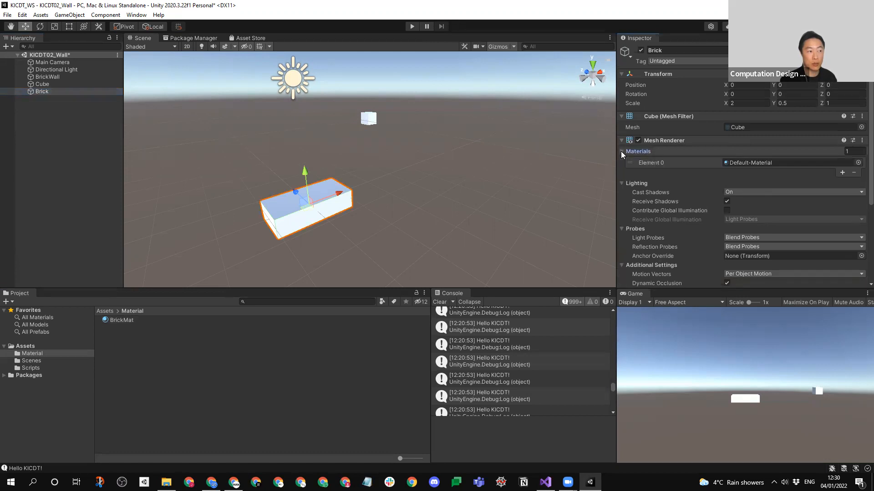
{"action": "left_click", "coordinate": [858, 163]}
{"action": "left_click", "coordinate": [681, 195]}
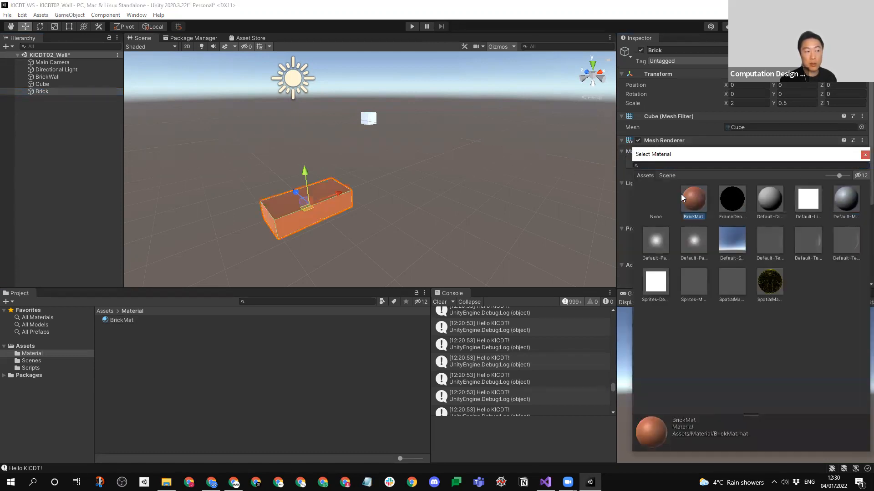
{"action": "left_click", "coordinate": [864, 155]}
{"action": "left_click", "coordinate": [233, 213]}
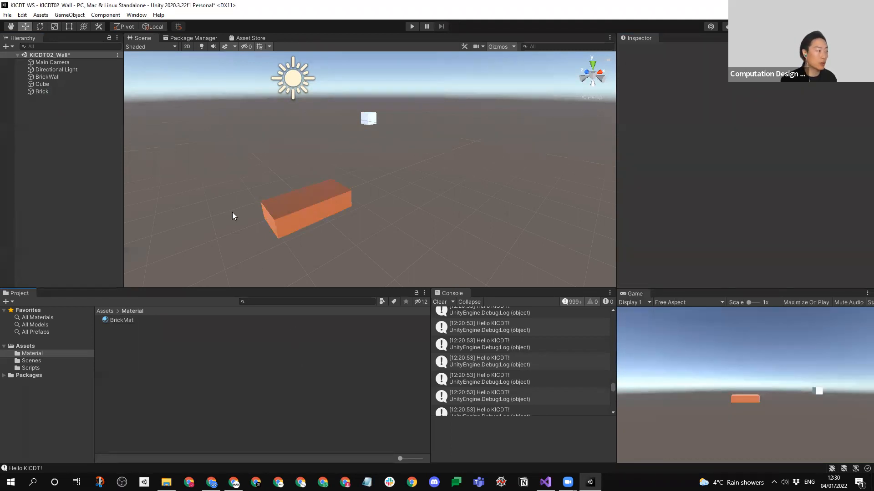
{"action": "left_click", "coordinate": [56, 91]}
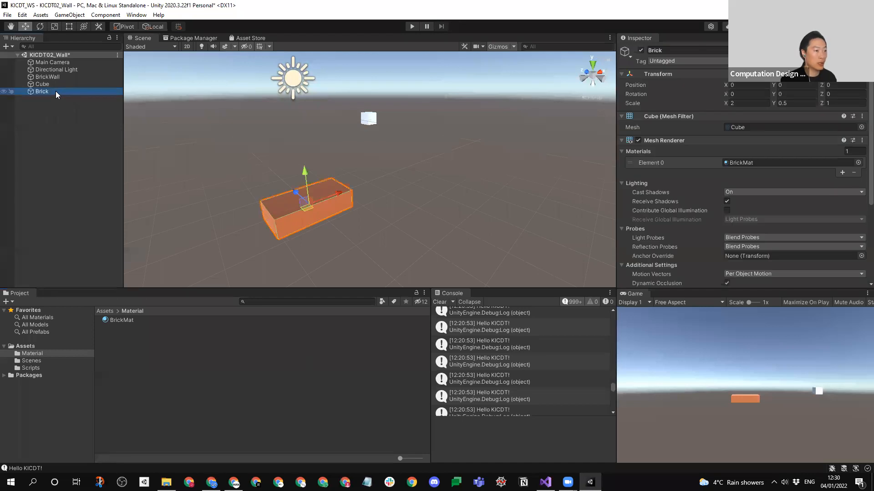
{"action": "left_click", "coordinate": [369, 217]}
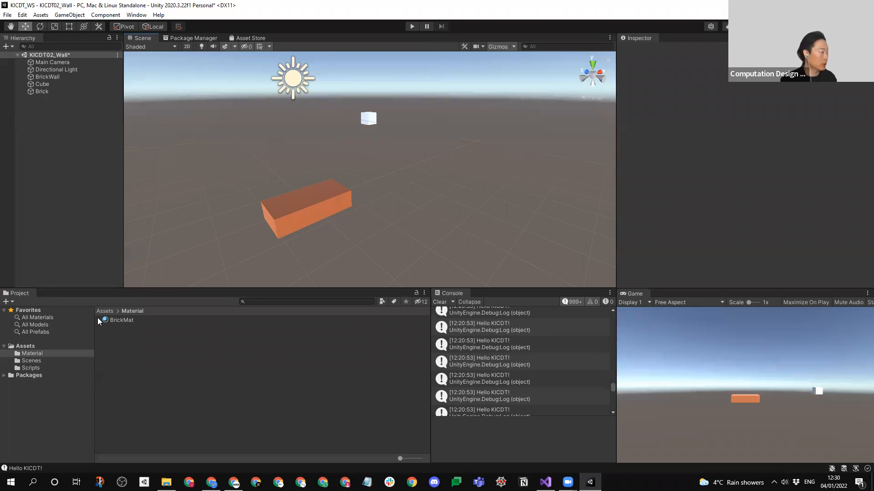
- Create a folder named "Prefabs" in the project's Assets folder
{"action": "left_click", "coordinate": [25, 348]}
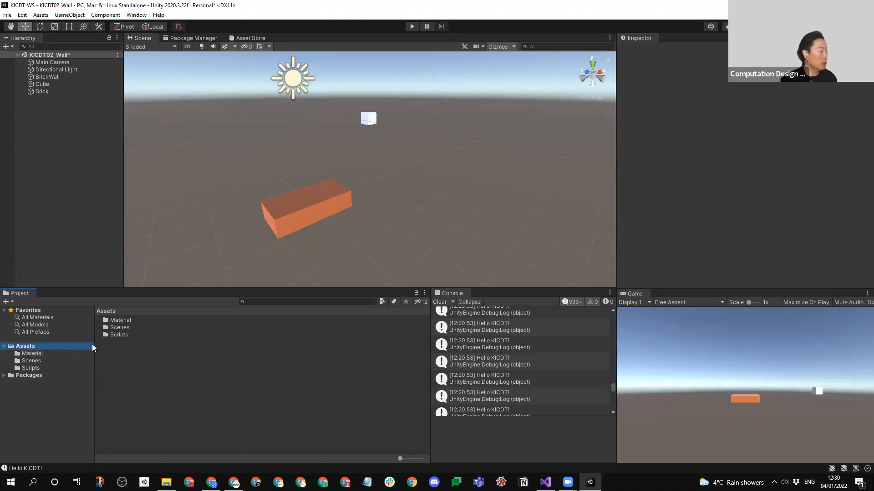
{"action": "right_click", "coordinate": [132, 352]}
{"action": "mouse_move", "coordinate": [215, 111]}
{"action": "left_click", "coordinate": [294, 112]}
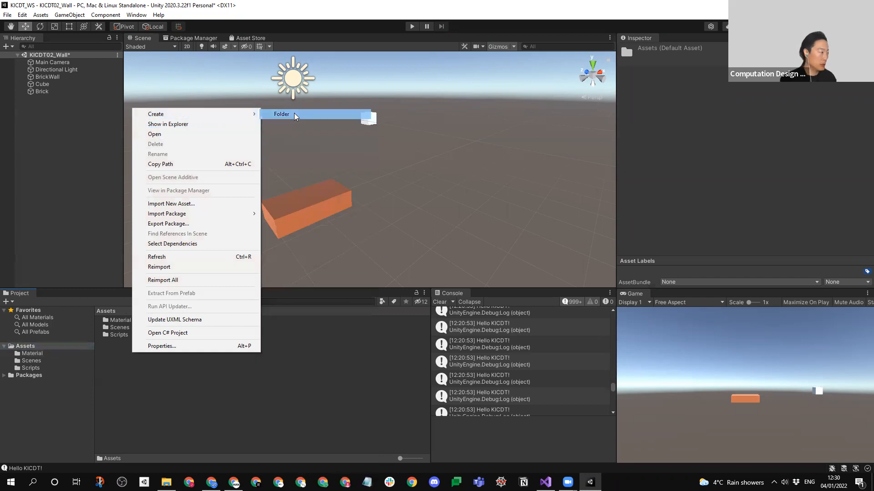
{"action": "type", "text": "Prefabs"}
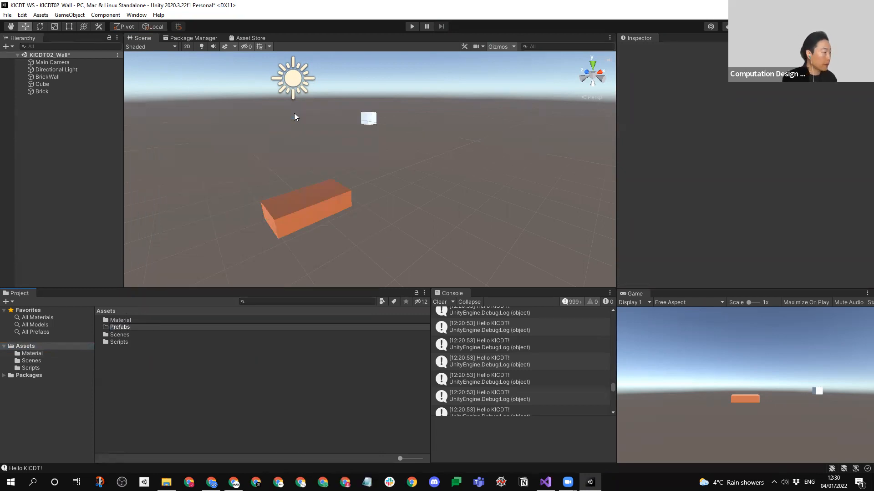
- Rename the Material folder in Assets as "Materials"
{"action": "left_click", "coordinate": [133, 320]}
{"action": "left_click", "coordinate": [142, 320]}
{"action": "key", "text": "Return"}
{"action": "left_click", "coordinate": [126, 329]}
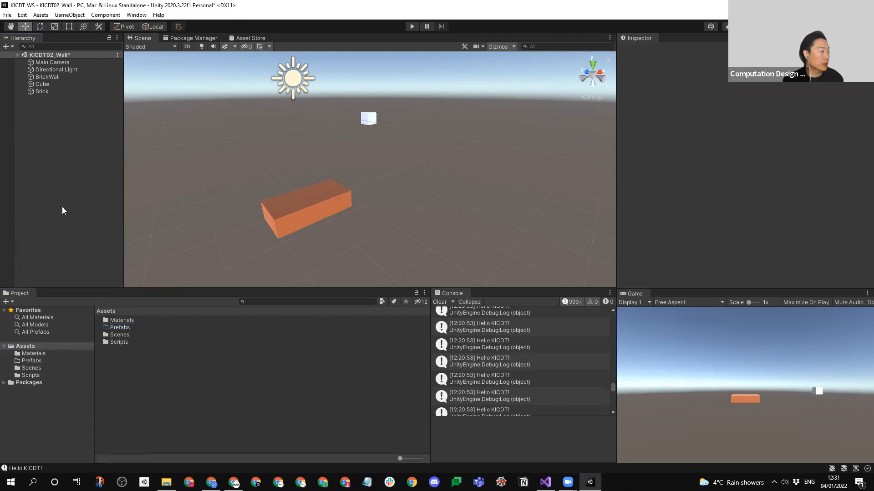
- Turn the scene's Brick object into a prefab stored in the Prefabs folder
{"action": "double_click", "coordinate": [119, 327]}
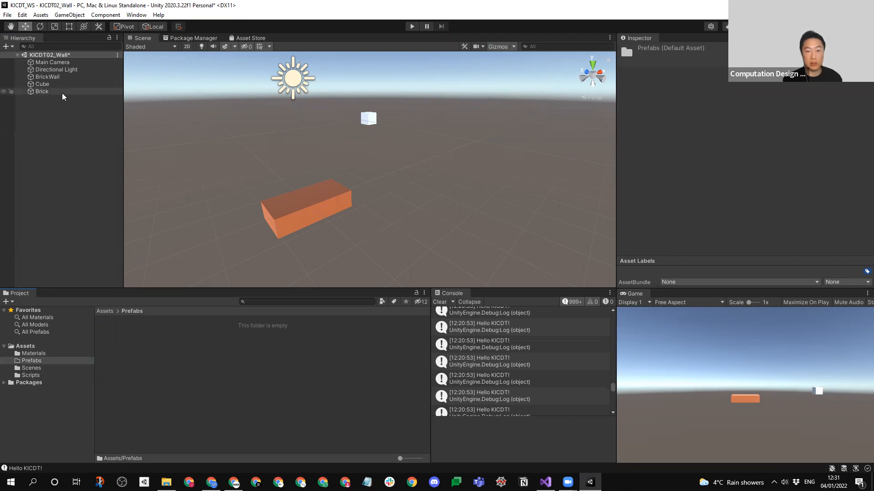
{"action": "left_click", "coordinate": [52, 135]}
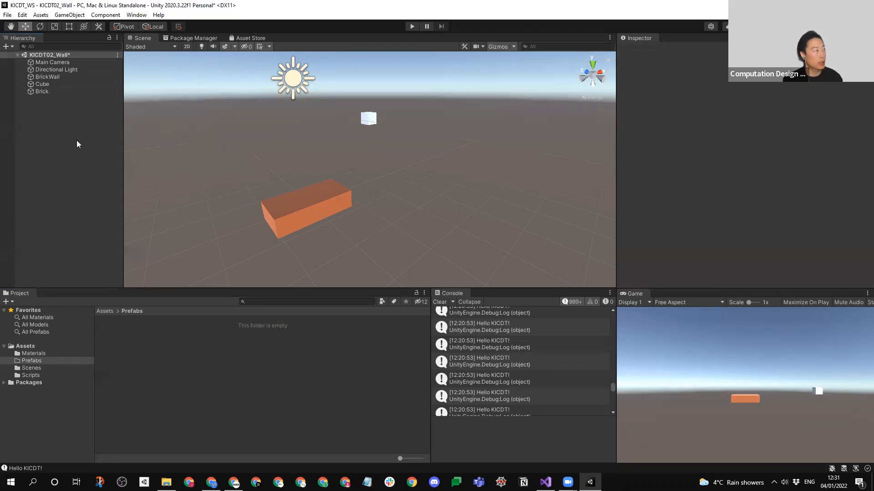
{"action": "left_click_drag", "start_coordinate": [37, 91], "coordinate": [204, 384]}
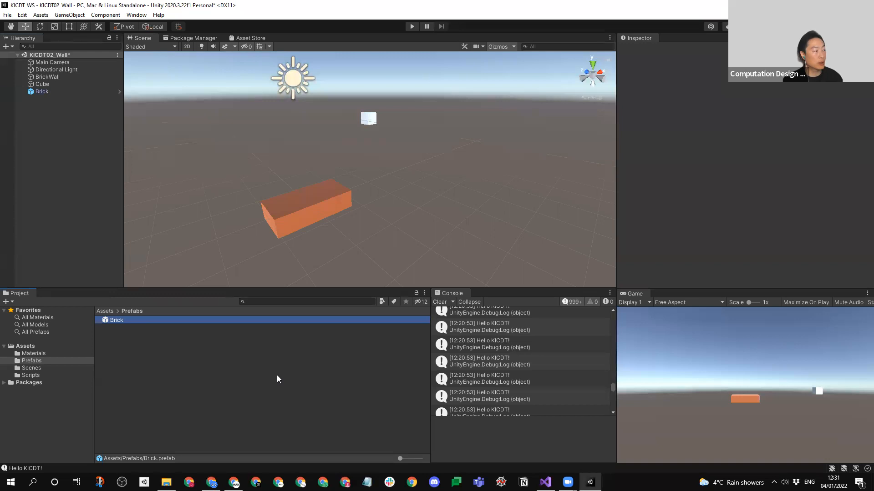
{"action": "left_click", "coordinate": [167, 347]}
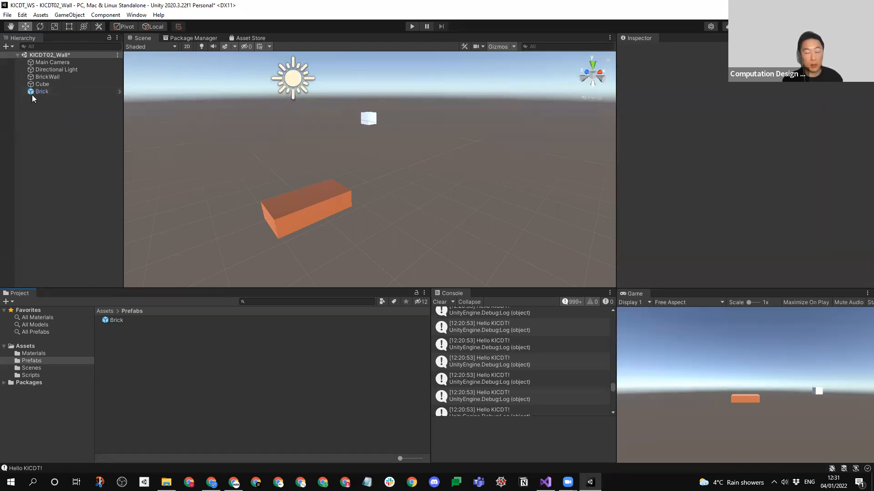
{"action": "left_click", "coordinate": [138, 319]}
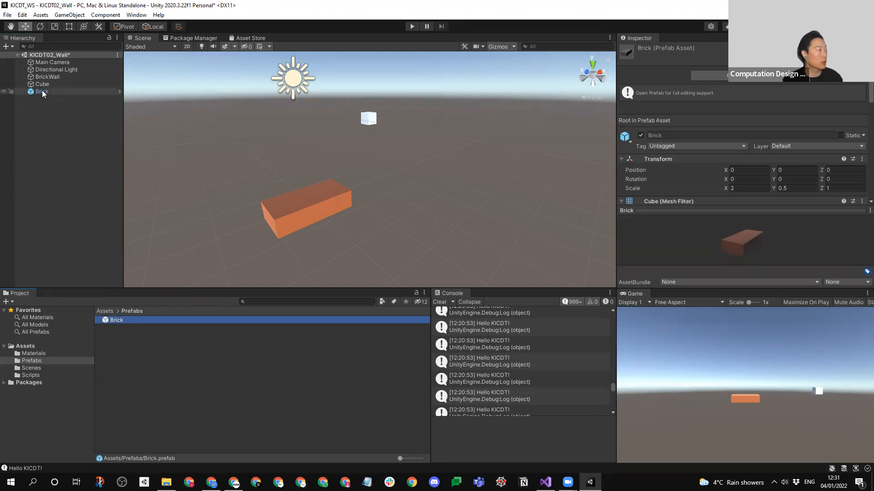
{"action": "left_click", "coordinate": [65, 91]}
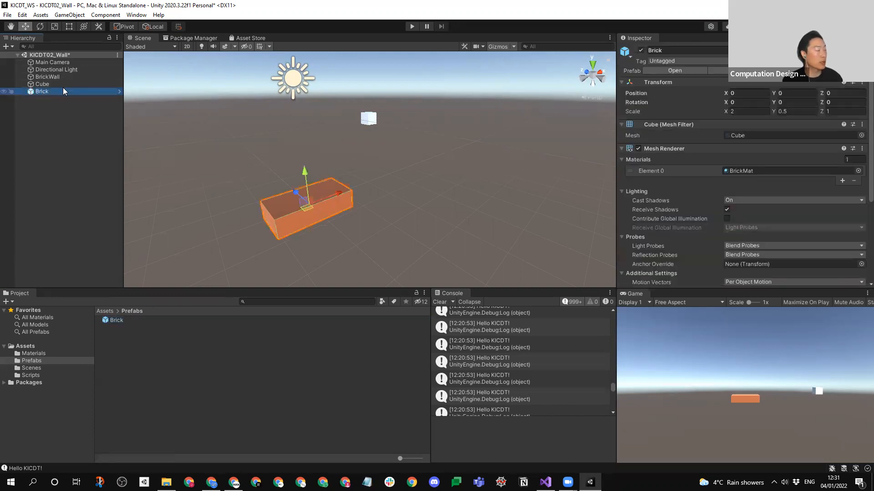
{"action": "left_click", "coordinate": [117, 320]}
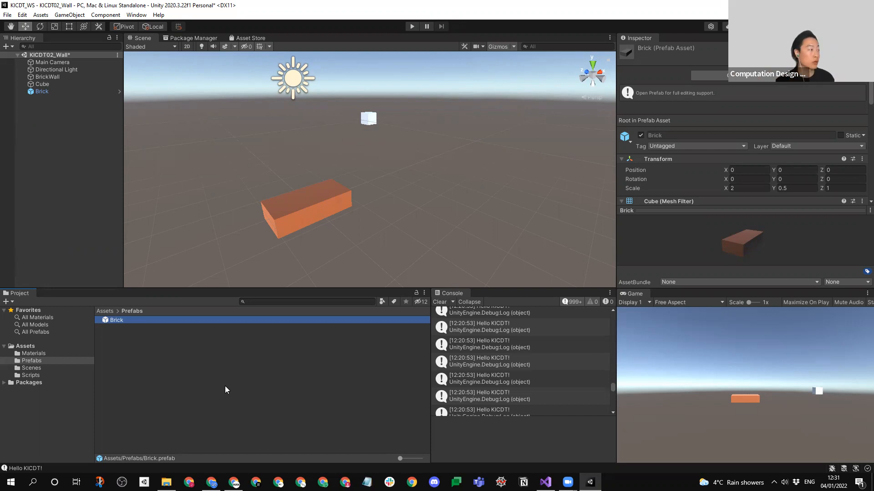
- Delete the Brick object from the scene, keeping only its prefab in the Prefabs folder
{"action": "left_click", "coordinate": [55, 145]}
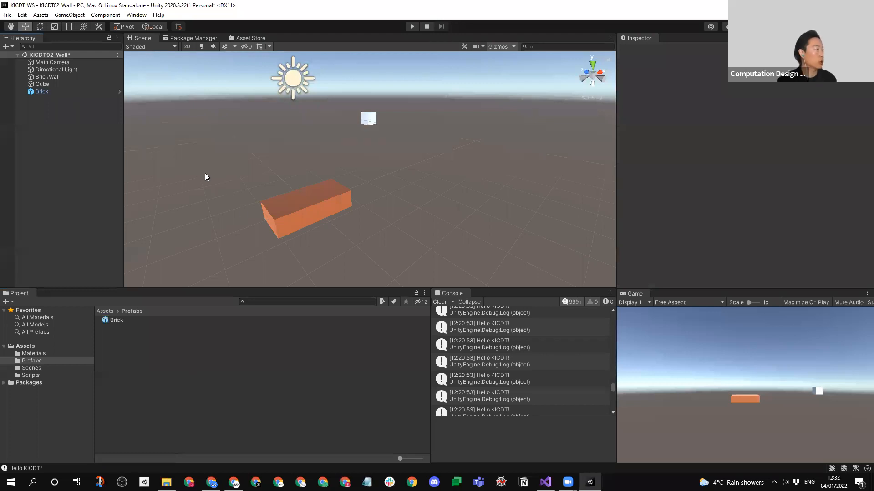
{"action": "left_click", "coordinate": [42, 92]}
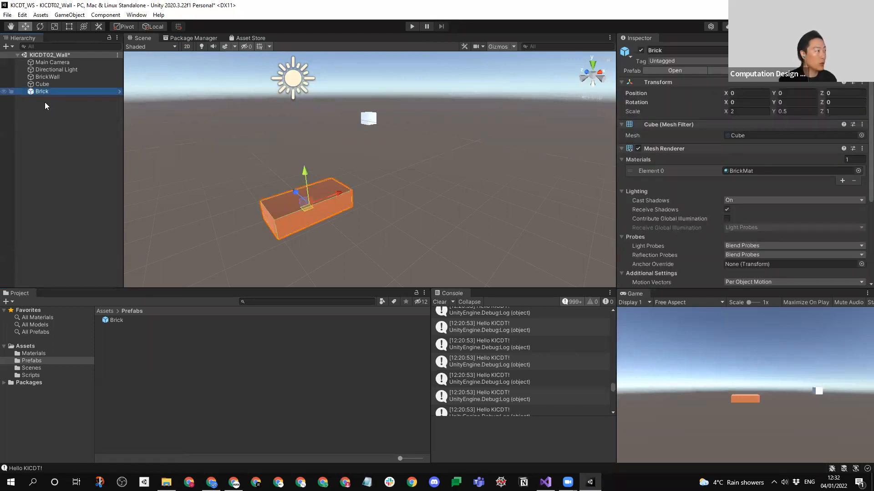
{"action": "key", "text": "Delete"}
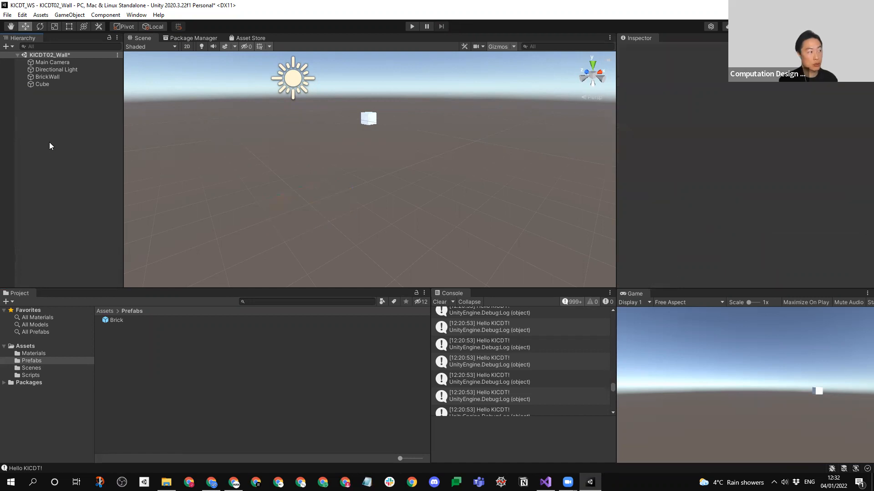
{"action": "left_click", "coordinate": [146, 324]}
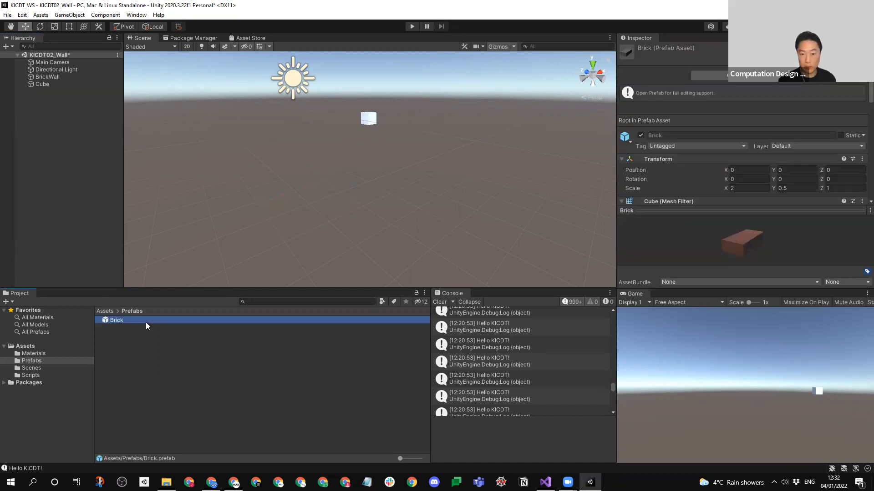
{"action": "left_click", "coordinate": [70, 242]}
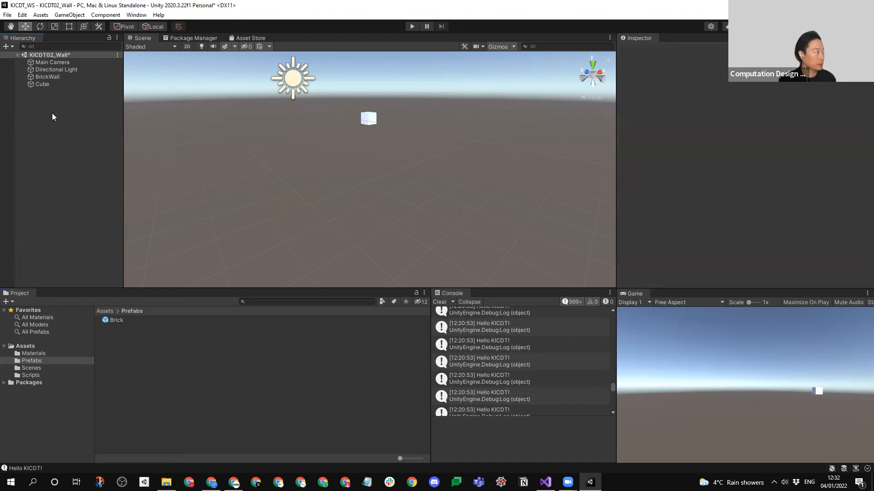
- Assign the Brick prefab to the Brick field of the BrickWall object's script and clear the console log
{"action": "left_click", "coordinate": [53, 77]}
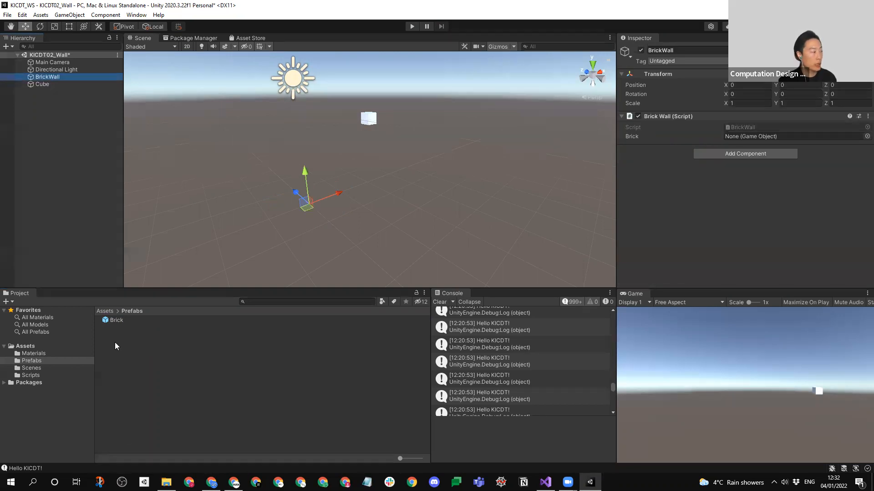
{"action": "left_click", "coordinate": [111, 320]}
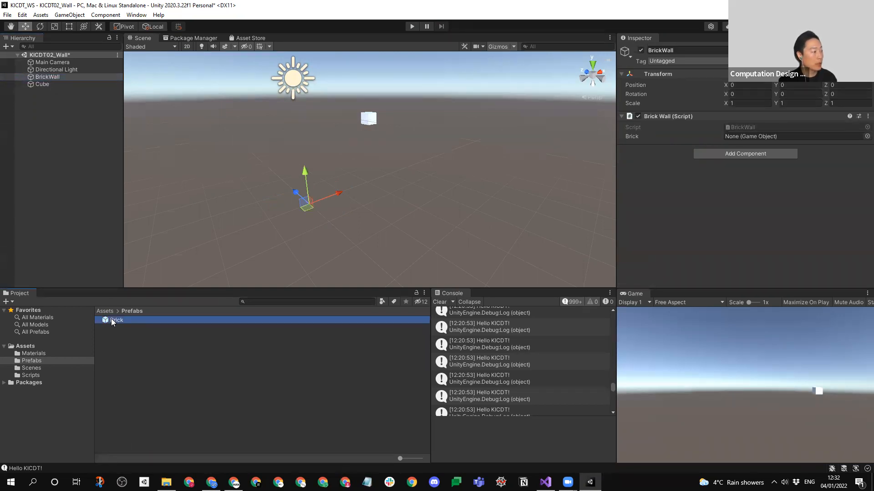
{"action": "left_click_drag", "start_coordinate": [111, 320], "coordinate": [746, 137]}
{"action": "left_click", "coordinate": [439, 302]}
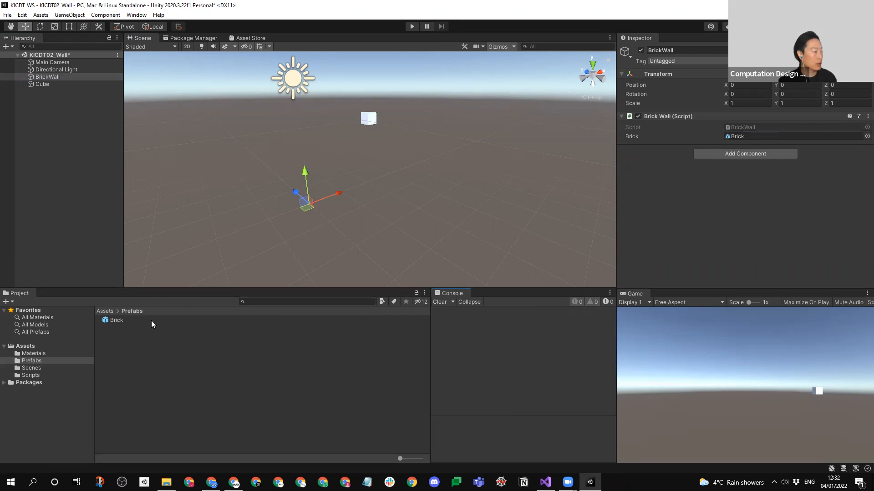
- Rename the Brick prefab as "BrickPrefab" and check the reference on the BrickWall object
{"action": "left_click", "coordinate": [131, 319]}
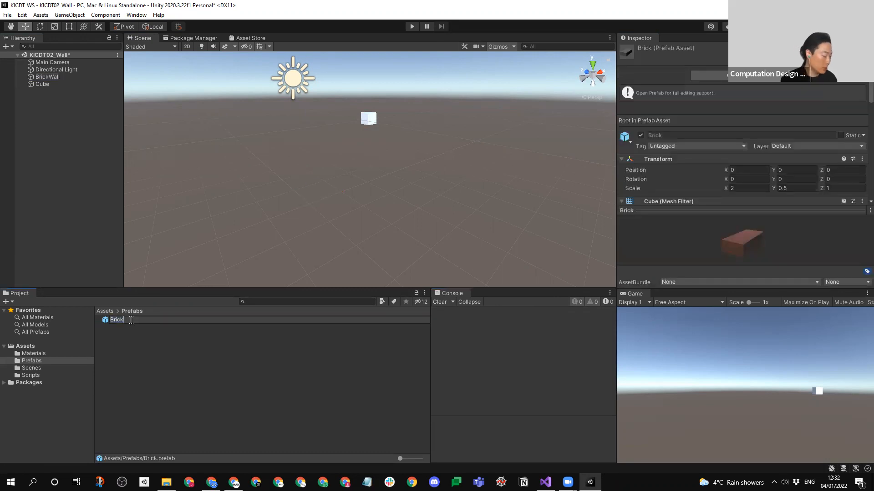
{"action": "type", "text": "Prefab"}
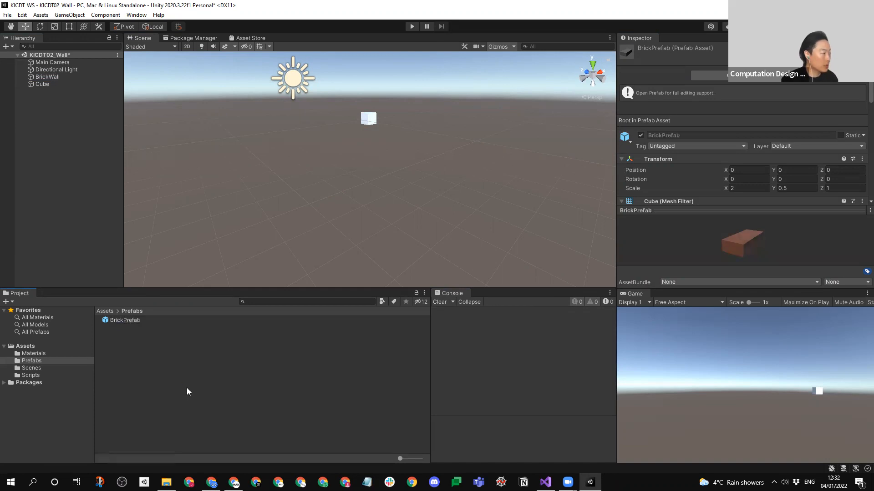
{"action": "key", "text": "Return"}
{"action": "left_click", "coordinate": [48, 77]}
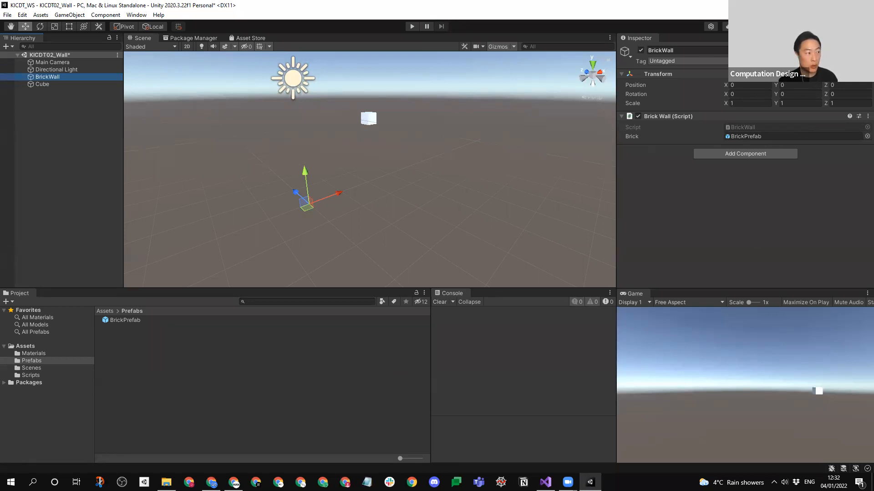
- Compare the public brick field declared in BrickWall.cs with the Brick reference on the BrickWall object in Unity
{"action": "key", "text": "alt+Tab"}
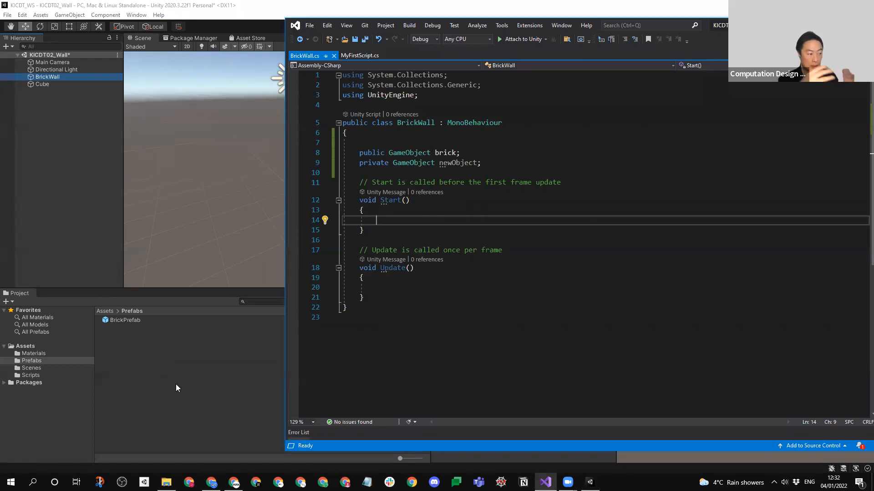
{"action": "double_click", "coordinate": [446, 153]}
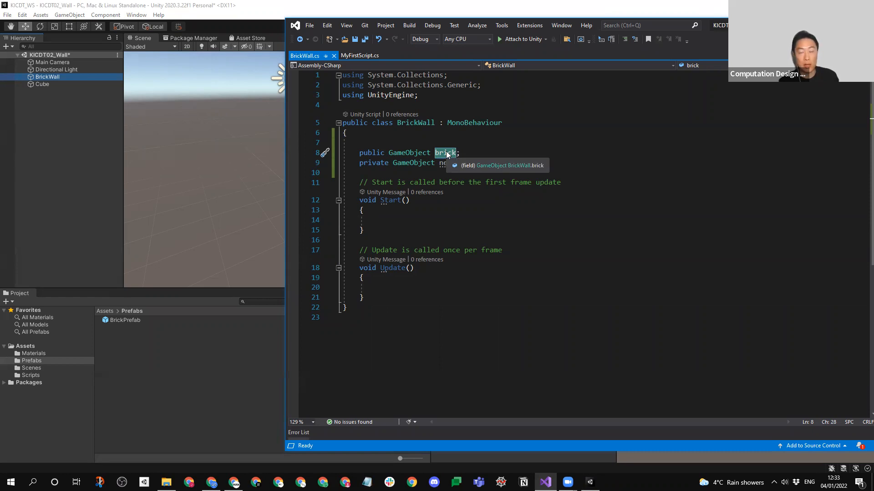
{"action": "left_click", "coordinate": [188, 388]}
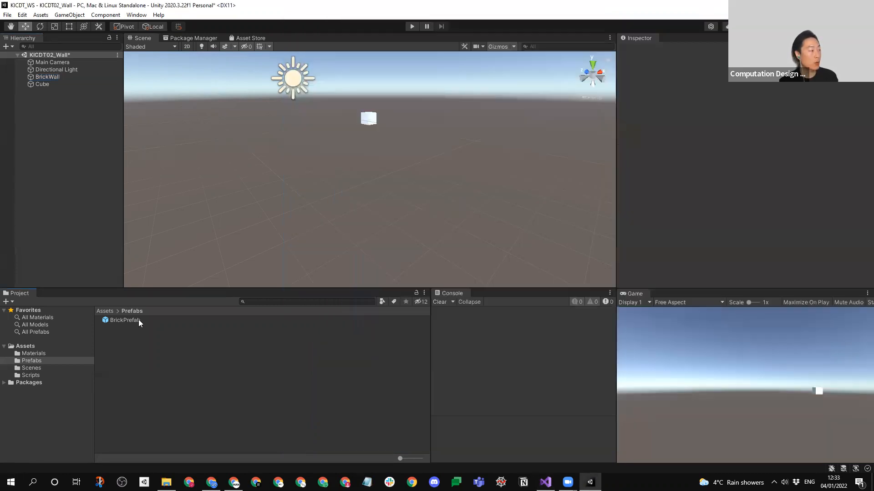
{"action": "left_click", "coordinate": [138, 320]}
{"action": "left_click", "coordinate": [65, 79]}
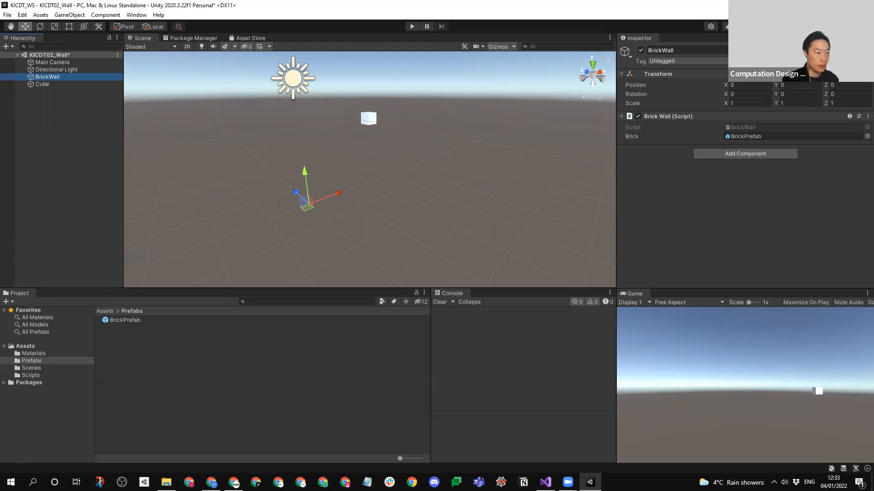
- Switch to BrickWall.cs in Visual Studio and add several blank lines inside the Start() method
{"action": "key", "text": "alt+Tab"}
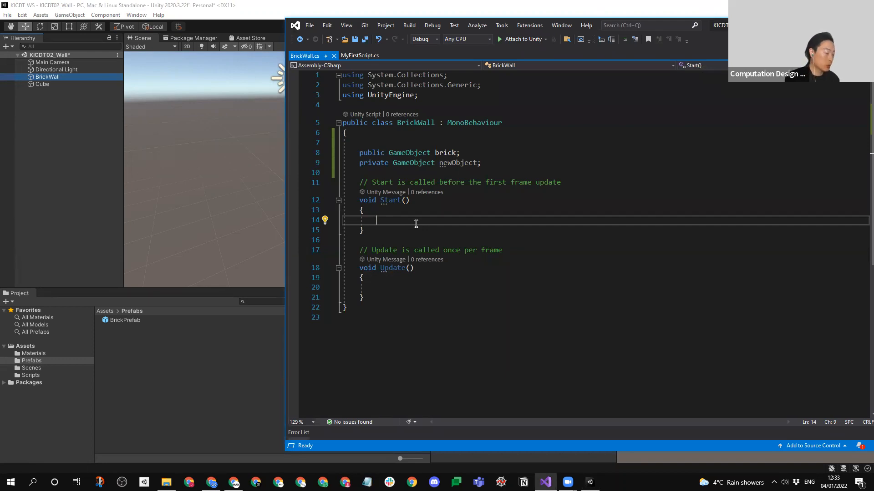
{"action": "key", "text": "Return"}
{"action": "key", "text": "Return"}
{"action": "key", "text": "Return"}
{"action": "key", "text": "Return"}
{"action": "key", "text": "Up"}
{"action": "key", "text": "Up"}
{"action": "key", "text": "Up"}
{"action": "key", "text": "Up"}
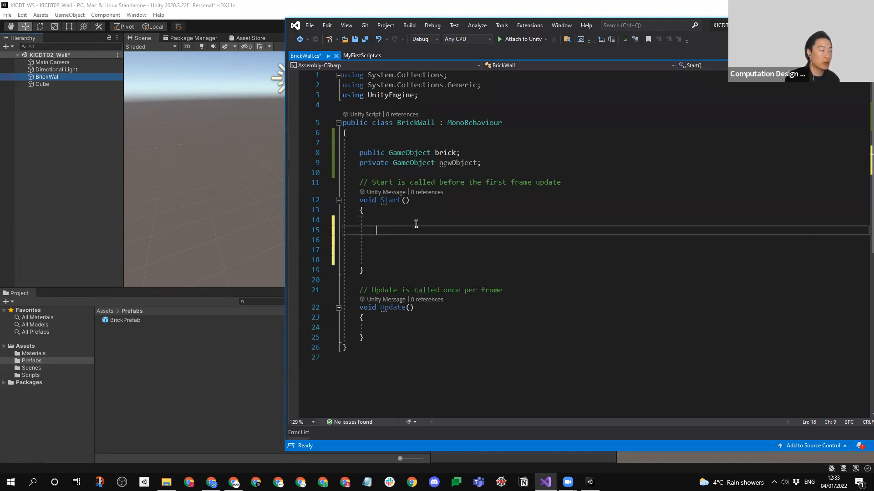
{"action": "key", "text": "Return"}
{"action": "key", "text": "Tab"}
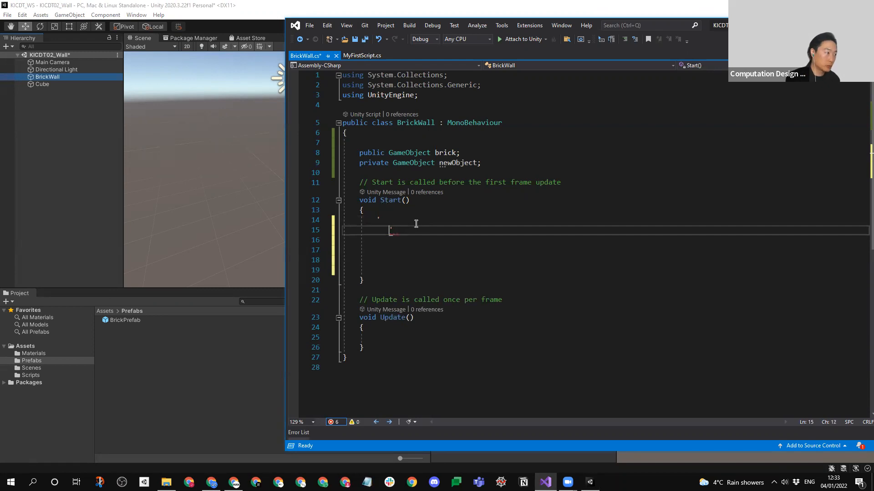
{"action": "left_click", "coordinate": [393, 223], "text": "shift"}
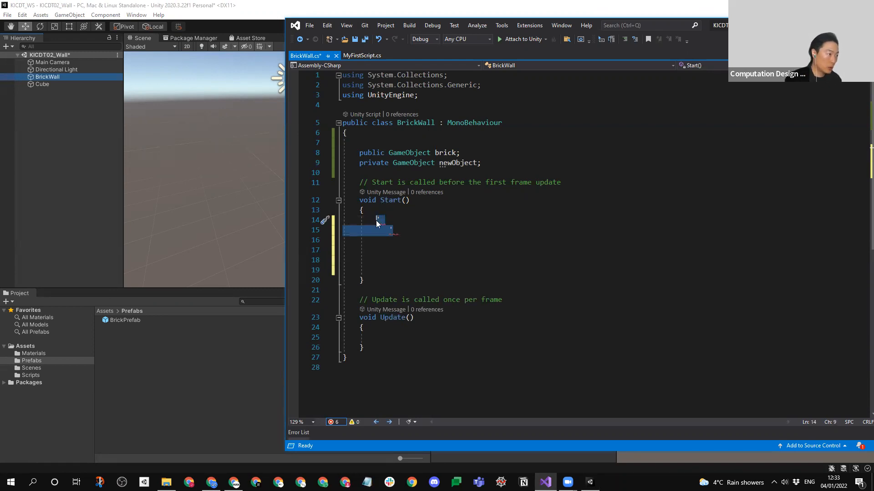
{"action": "key", "text": "BackSpace"}
{"action": "key", "text": "BackSpace"}
{"action": "key", "text": "Return"}
{"action": "key", "text": "Return"}
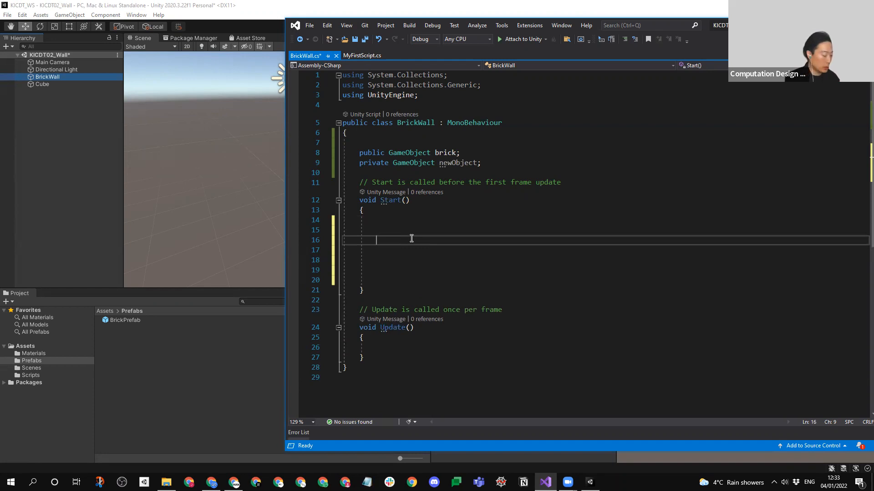
{"action": "type", "text": "In"}
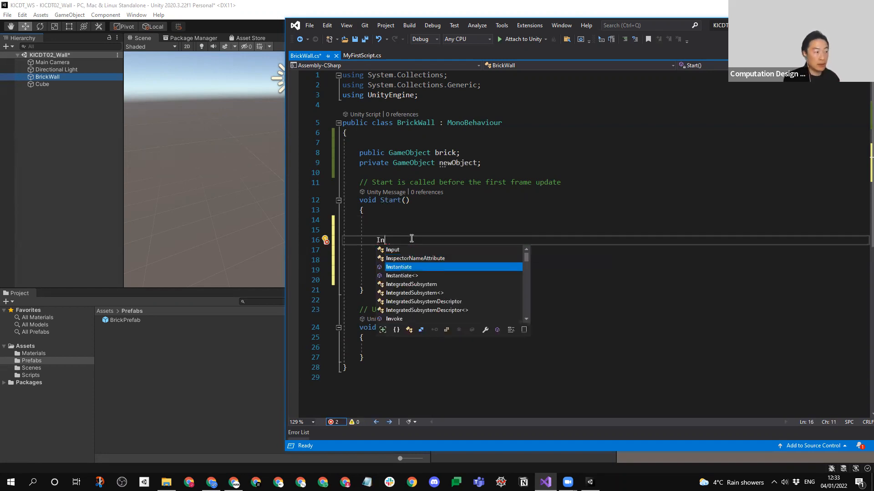
{"action": "key", "text": "Tab"}
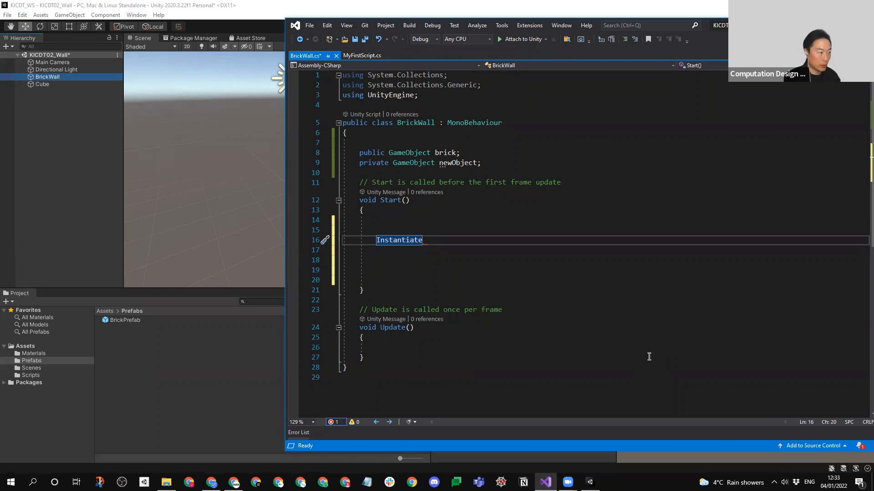
{"action": "type", "text": "("}
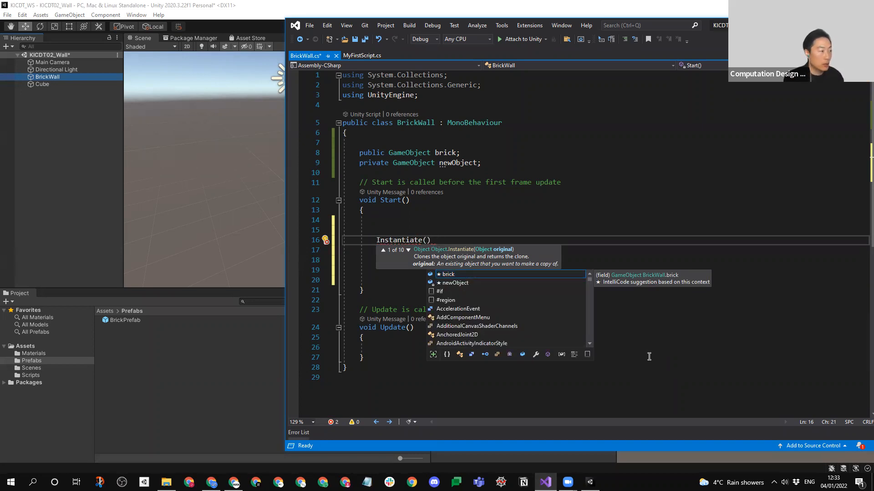
{"action": "key", "text": "Escape"}
{"action": "key", "text": "BackSpace"}
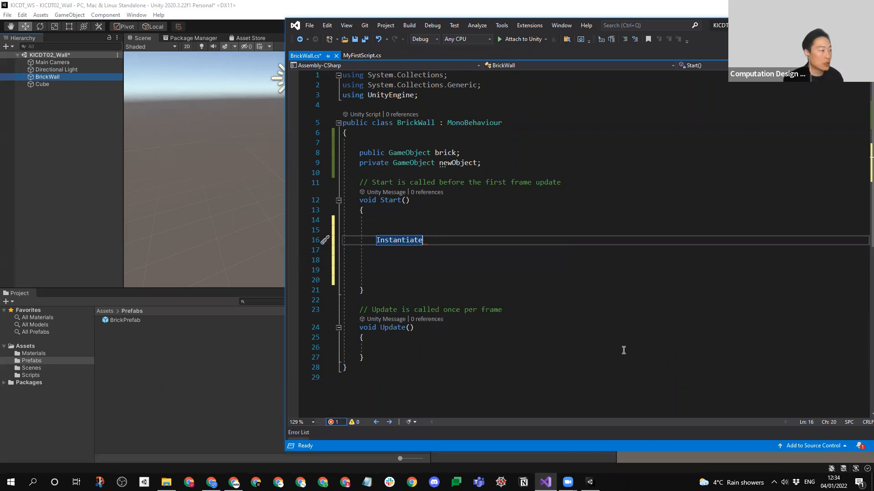
{"action": "left_click_drag", "start_coordinate": [432, 241], "coordinate": [368, 240]}
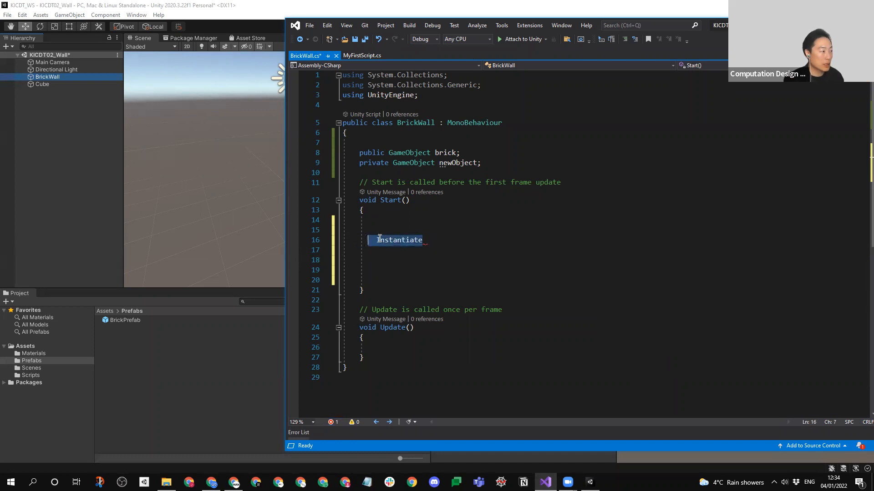
{"action": "key", "text": "BackSpace"}
- Write an Instantiate call inside Start() in BrickWall.cs with brick as its first argument
{"action": "type", "text": "In"}
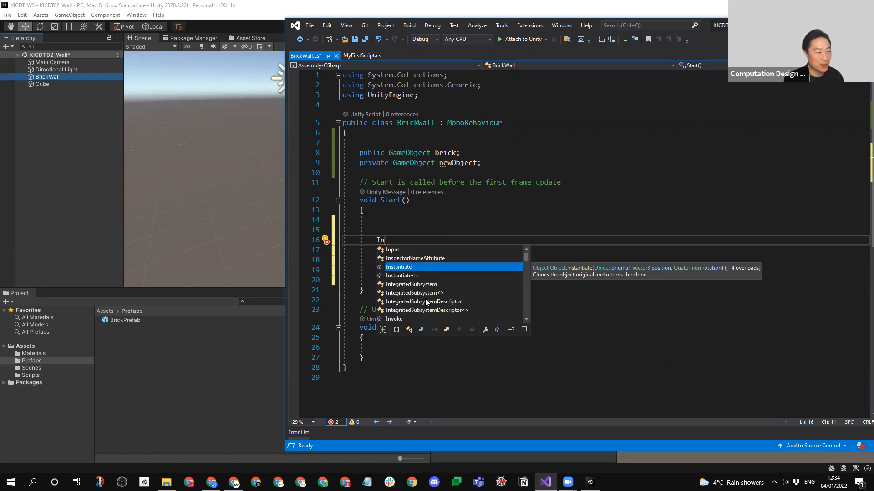
{"action": "double_click", "coordinate": [406, 268]}
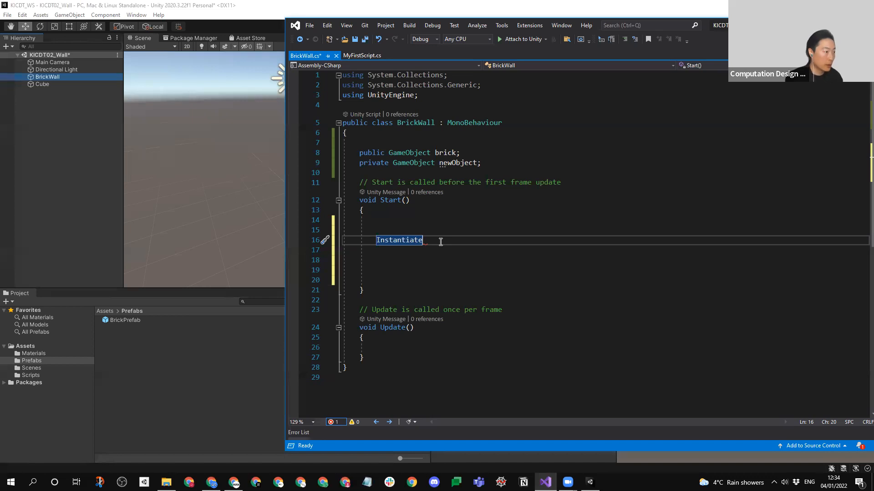
{"action": "mouse_move", "coordinate": [418, 241]}
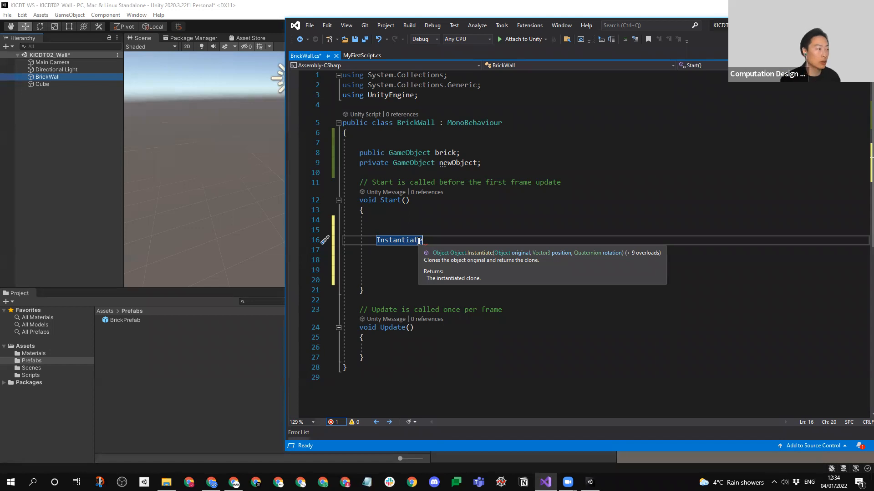
{"action": "type", "text": "("}
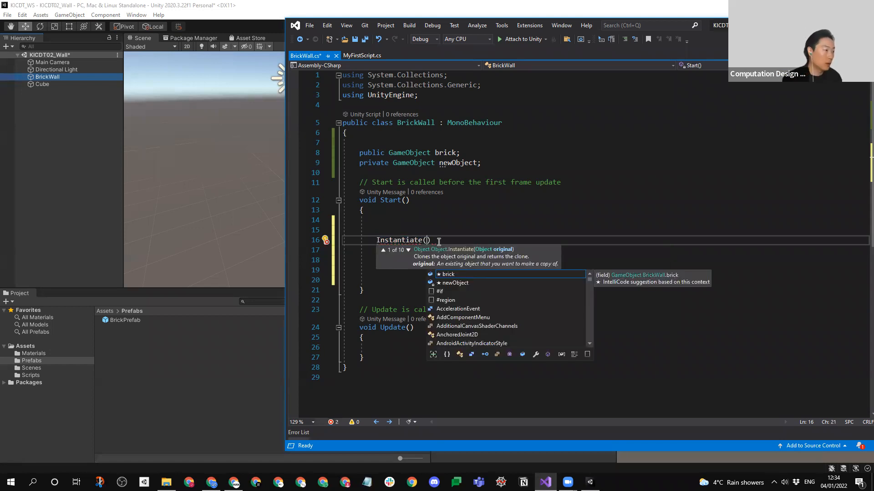
{"action": "double_click", "coordinate": [447, 153]}
{"action": "key", "text": "ctrl+c"}
{"action": "left_click", "coordinate": [427, 239]}
{"action": "key", "text": "ctrl+v"}
{"action": "type", "text": ","}
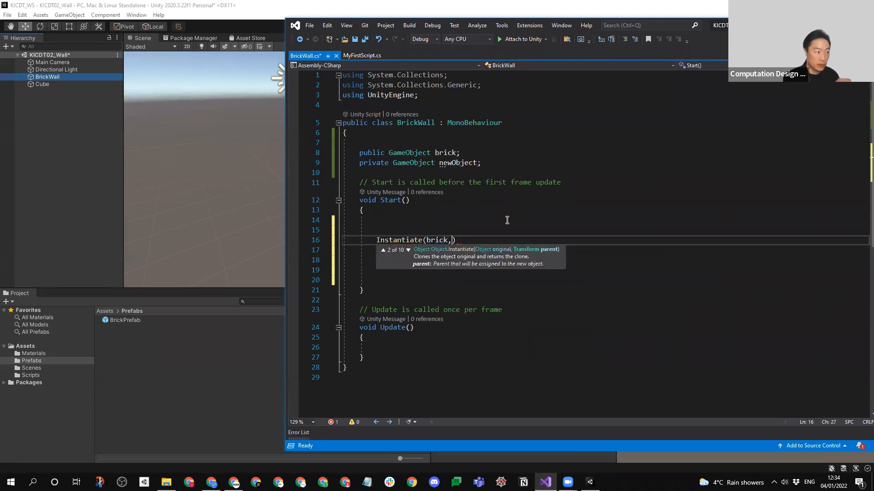
{"action": "type", "text": " Ve"}
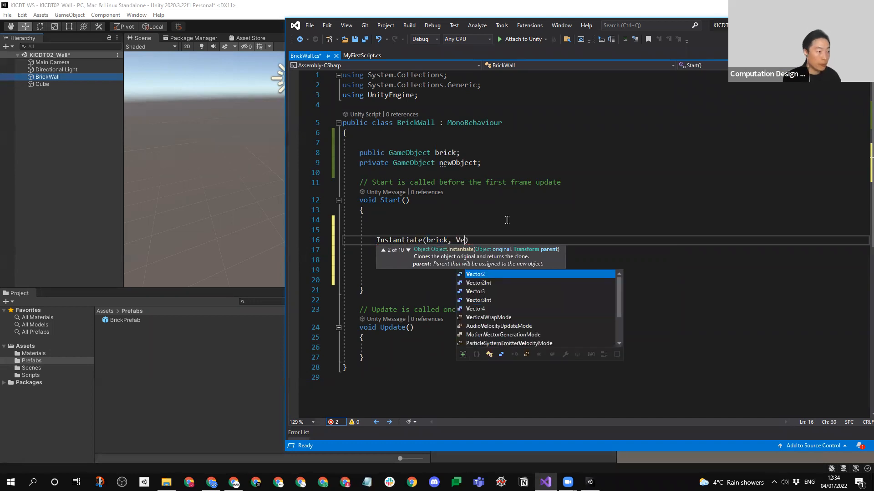
{"action": "type", "text": "r"}
- Add Vector3.zero as the position argument of the Instantiate call
{"action": "key", "text": "BackSpace"}
{"action": "key", "text": "Down"}
{"action": "key", "text": "Down"}
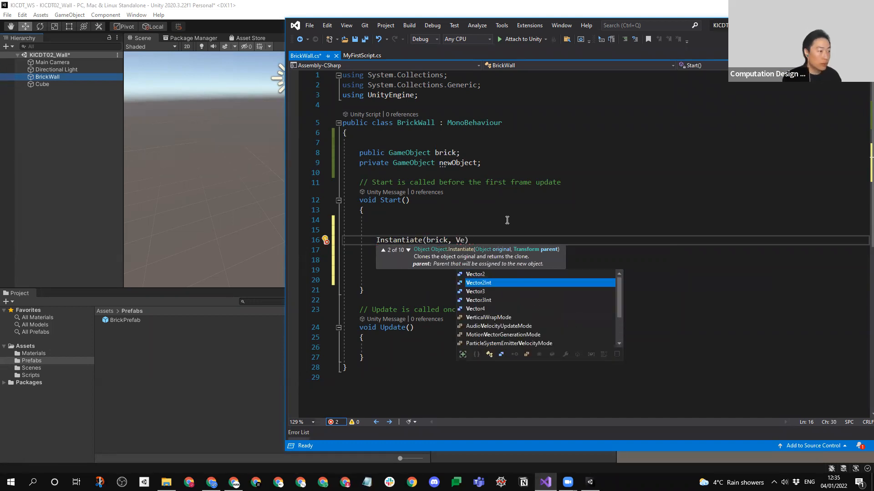
{"action": "key", "text": "Return"}
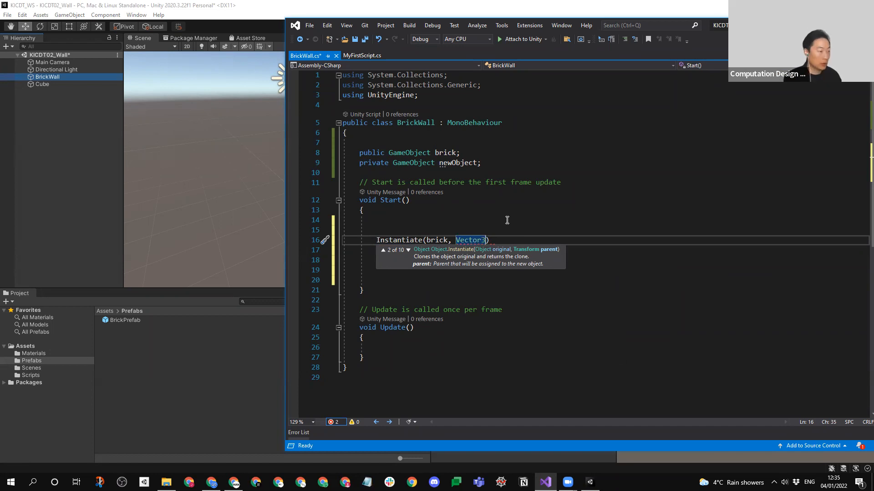
{"action": "type", "text": ".z"}
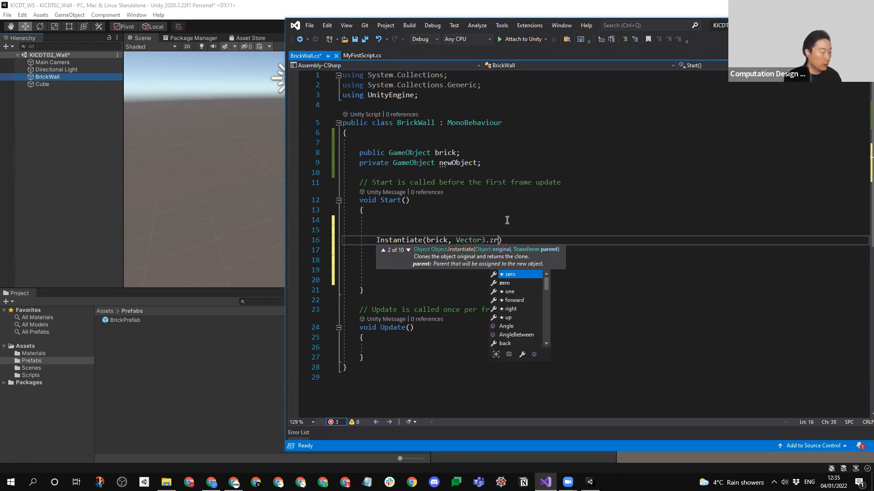
{"action": "key", "text": "Tab"}
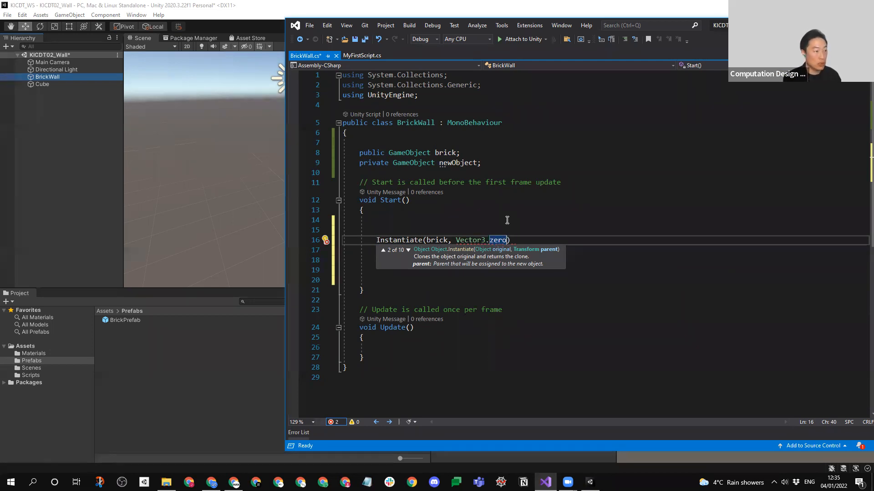
- Add Quaternion.identity as the rotation argument, end the Instantiate statement with a semicolon, and save BrickWall.cs
{"action": "type", "text": ","}
{"action": "type", "text": " Q"}
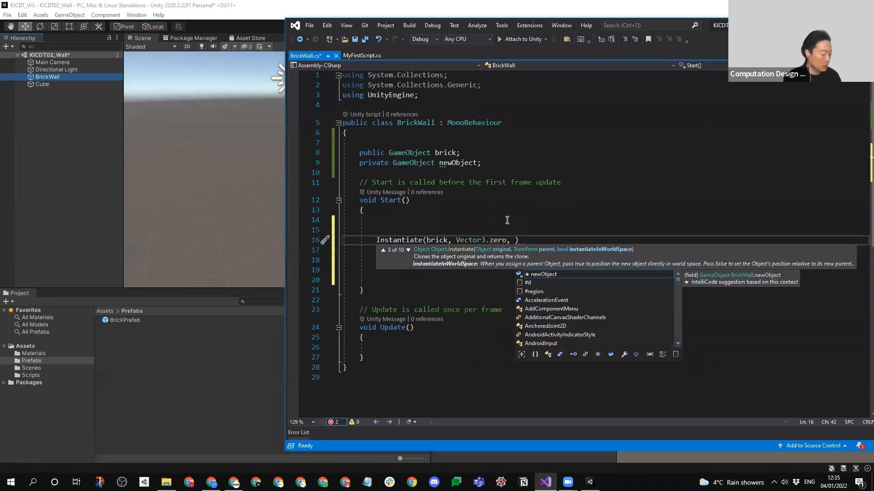
{"action": "key", "text": "Down"}
{"action": "key", "text": "Down"}
{"action": "key", "text": "Tab"}
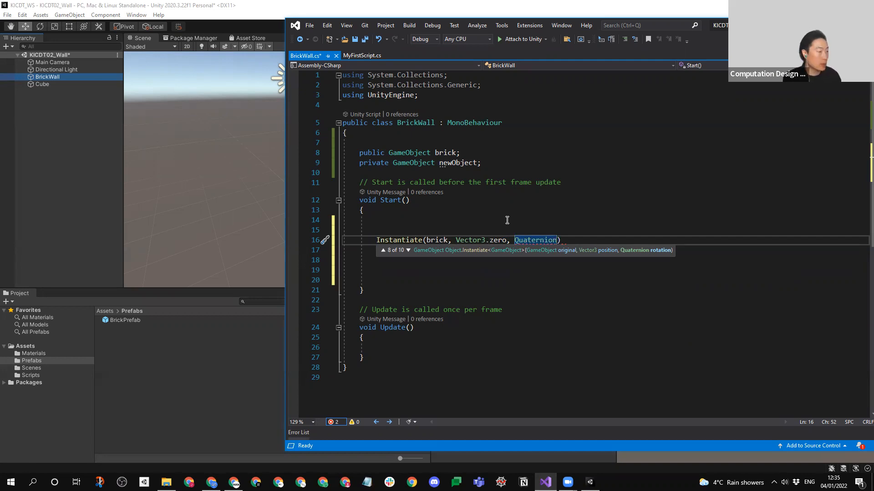
{"action": "type", "text": ".identity"}
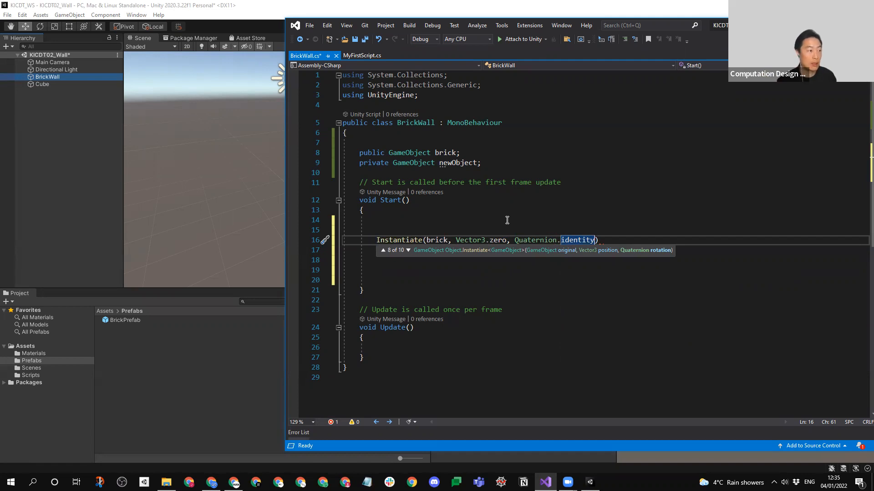
{"action": "left_click", "coordinate": [607, 239]}
{"action": "type", "text": ";"}
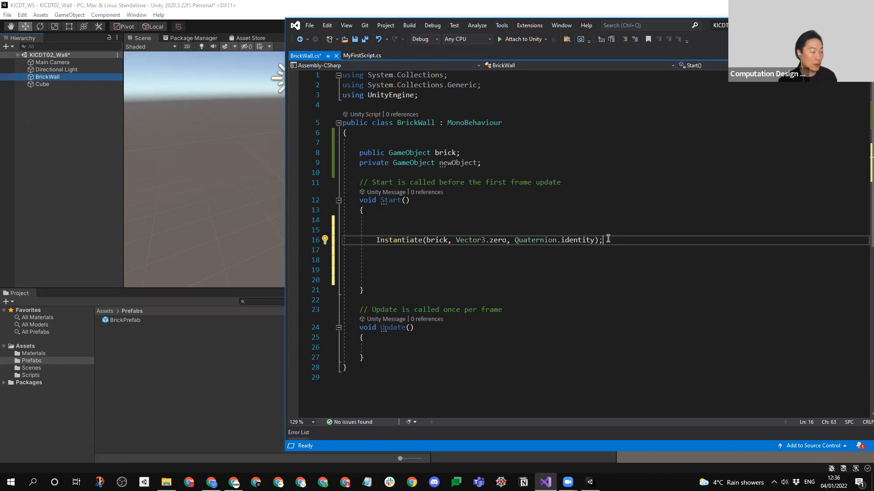
{"action": "key", "text": "ctrl+s"}
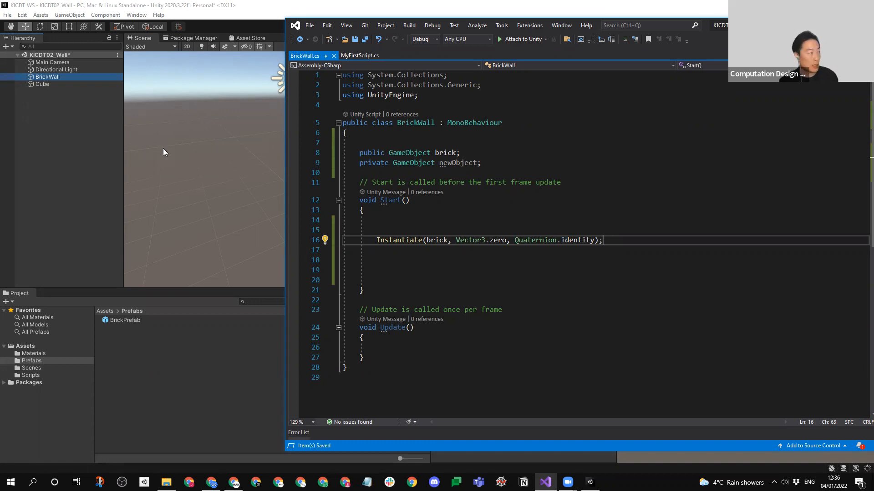
- Switch to Unity, check the BrickWall object's Brick reference, run the scene and inspect the instantiated brick clone
{"action": "left_click", "coordinate": [92, 174]}
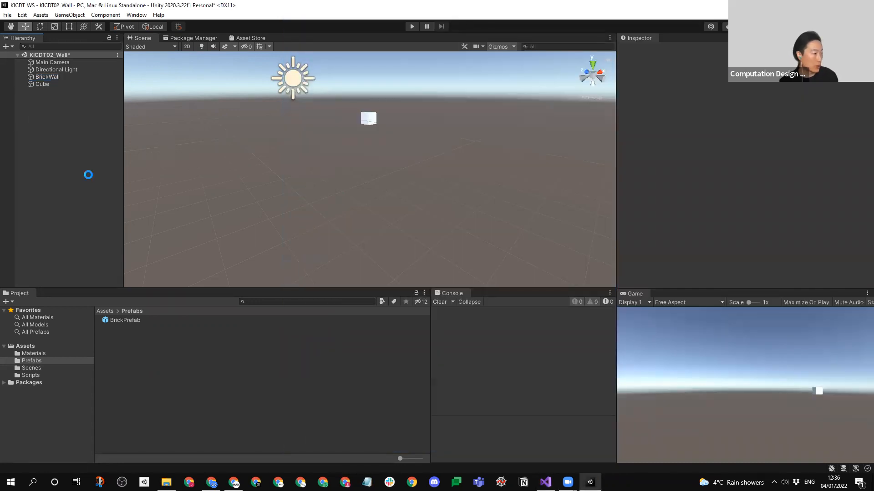
{"action": "left_click", "coordinate": [41, 78]}
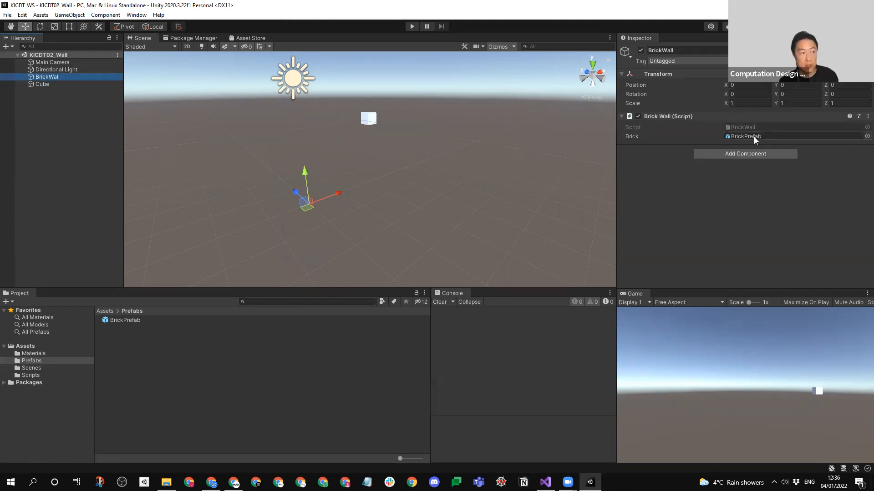
{"action": "left_click", "coordinate": [411, 26]}
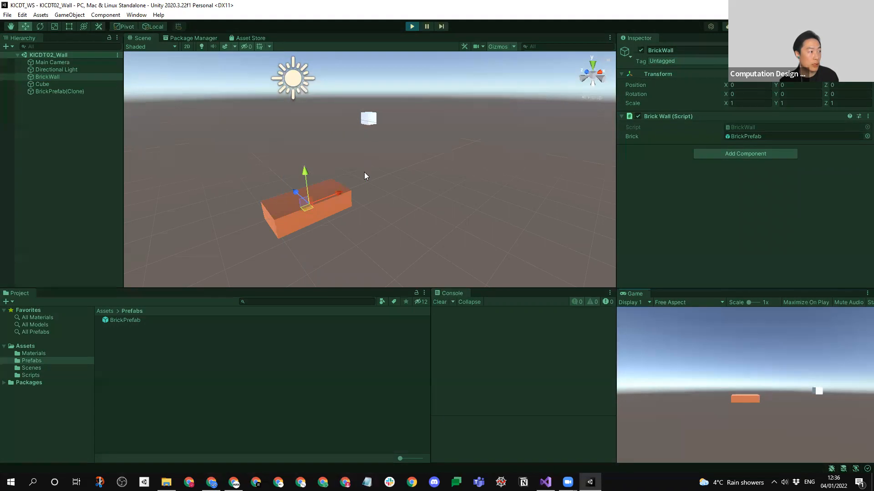
{"action": "left_click", "coordinate": [414, 189]}
{"action": "left_click", "coordinate": [335, 214]}
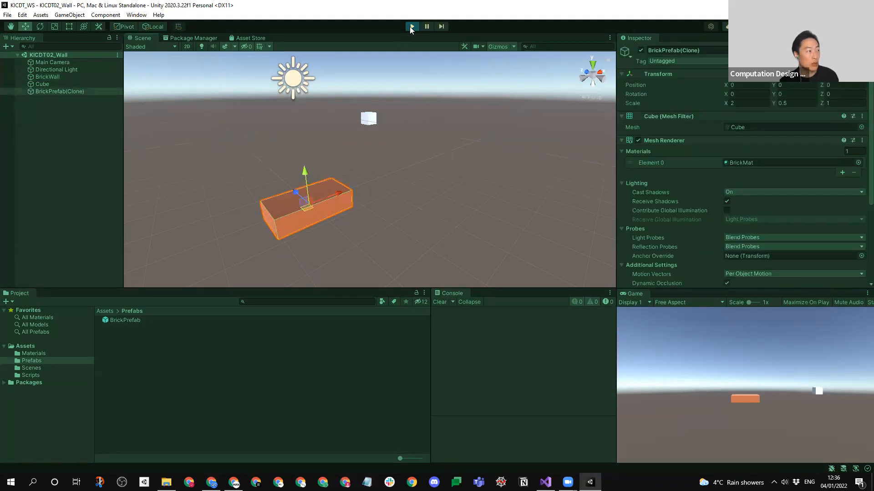
- Move the Cube onto the brick clone during Play mode, to about X -0.01 and Z 0.05
{"action": "left_click", "coordinate": [37, 142]}
{"action": "left_click", "coordinate": [42, 85]}
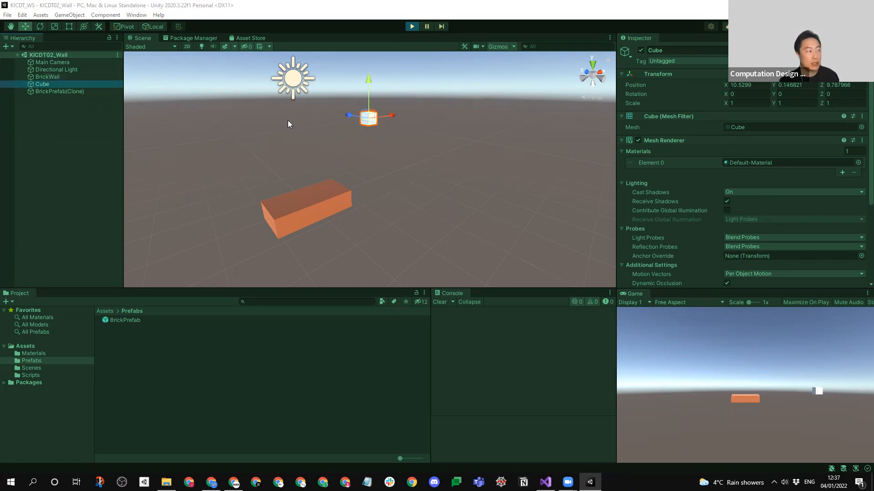
{"action": "right_click_drag", "start_coordinate": [268, 195], "coordinate": [241, 204]}
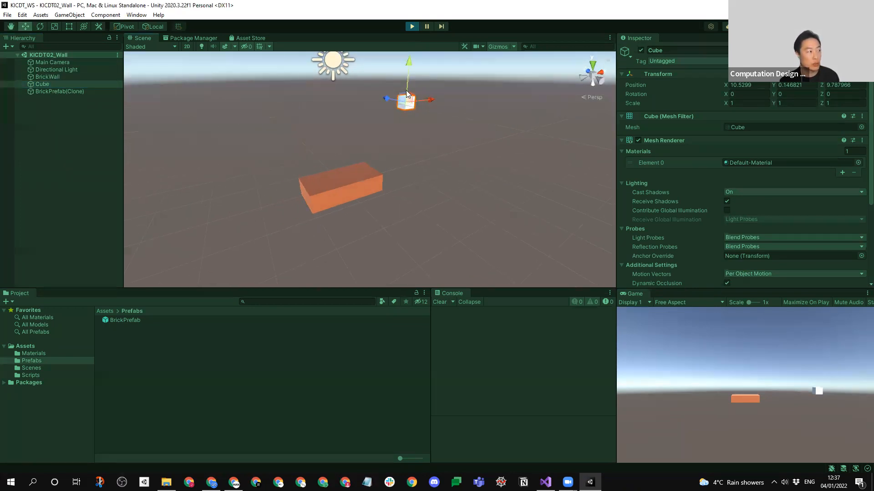
{"action": "left_click_drag", "start_coordinate": [402, 105], "coordinate": [327, 190]}
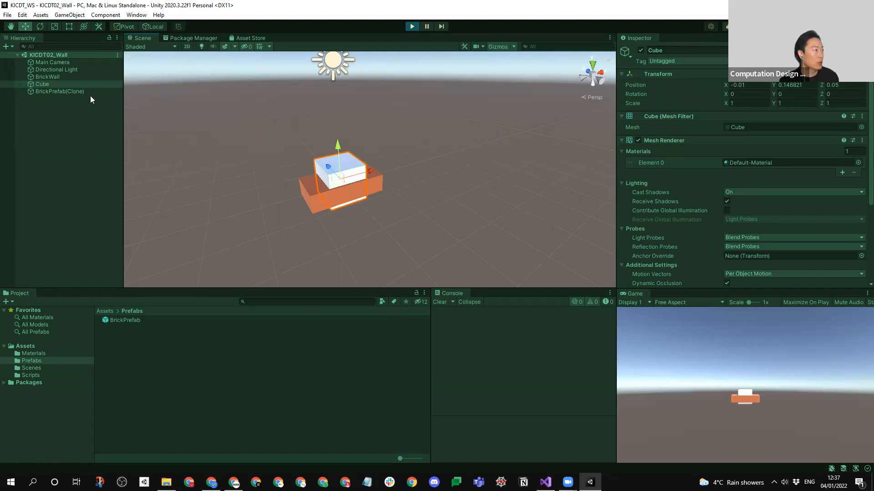
- Move the Main Camera close to the brick clone, to Y 0.03 and Z -2.79, and stop Play mode
{"action": "left_click", "coordinate": [53, 62]}
{"action": "key", "text": "f"}
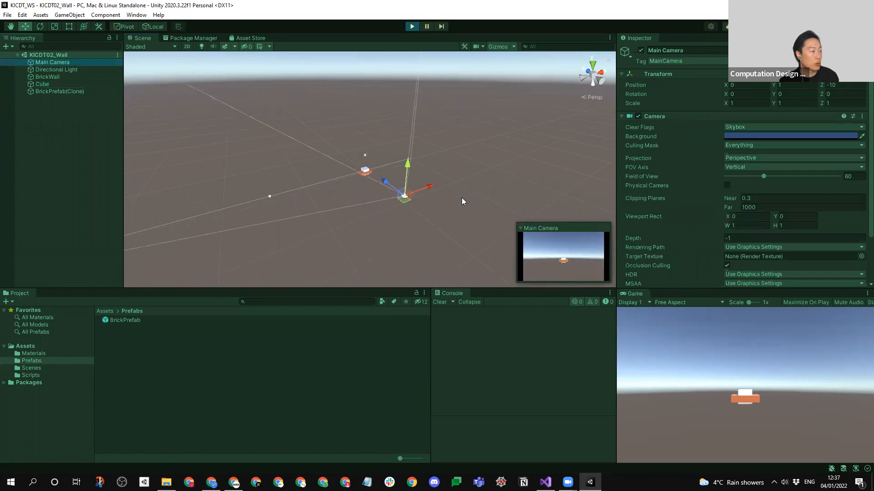
{"action": "mouse_move", "coordinate": [389, 186]}
{"action": "left_mouse_down"}
{"action": "mouse_move", "coordinate": [380, 152]}
{"action": "mouse_move", "coordinate": [374, 178]}
{"action": "left_mouse_up"}
{"action": "scroll", "coordinate": [374, 179], "scroll_direction": "up", "scroll_amount": 8}
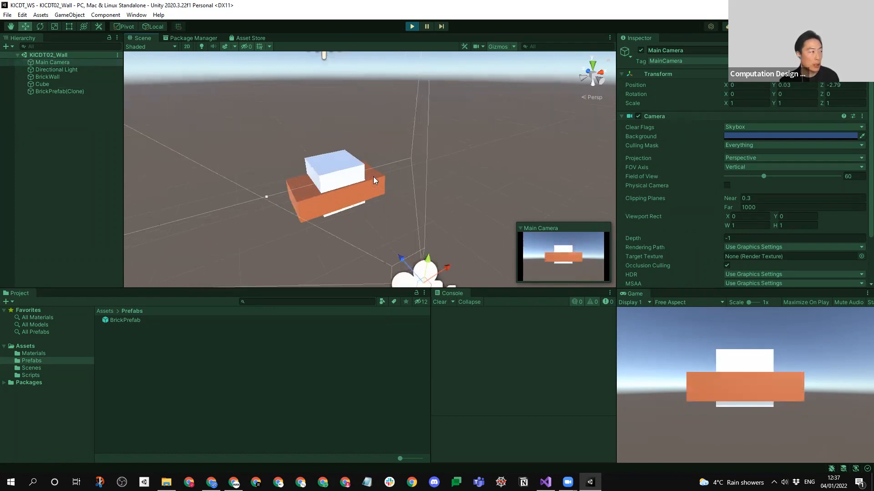
{"action": "scroll", "coordinate": [374, 180], "scroll_direction": "up", "scroll_amount": 2}
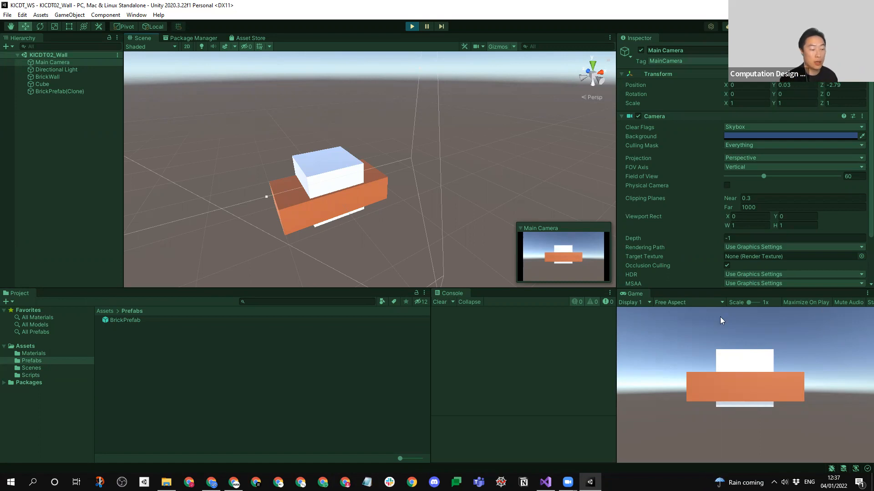
{"action": "middle_click_drag", "start_coordinate": [338, 171], "coordinate": [363, 140]}
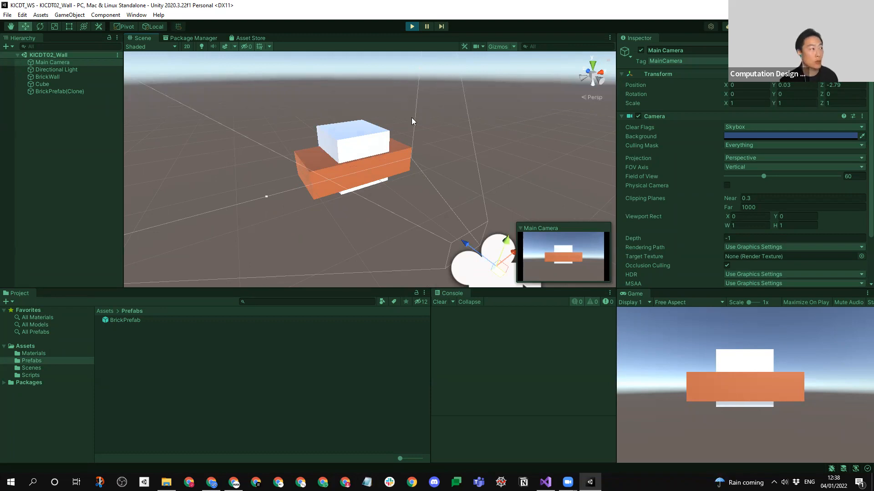
{"action": "left_click", "coordinate": [413, 27]}
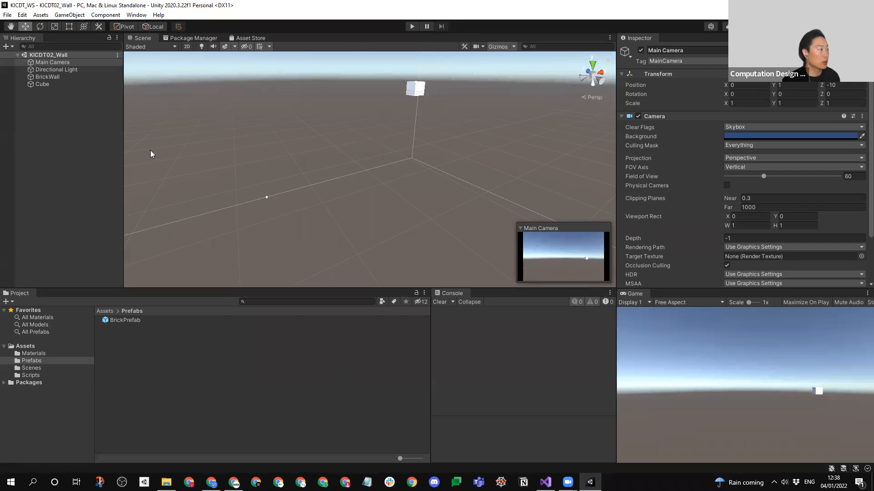
- Align the Main Camera with a Scene view framing the brick and the cube, and test it in Play mode
{"action": "left_click", "coordinate": [413, 26]}
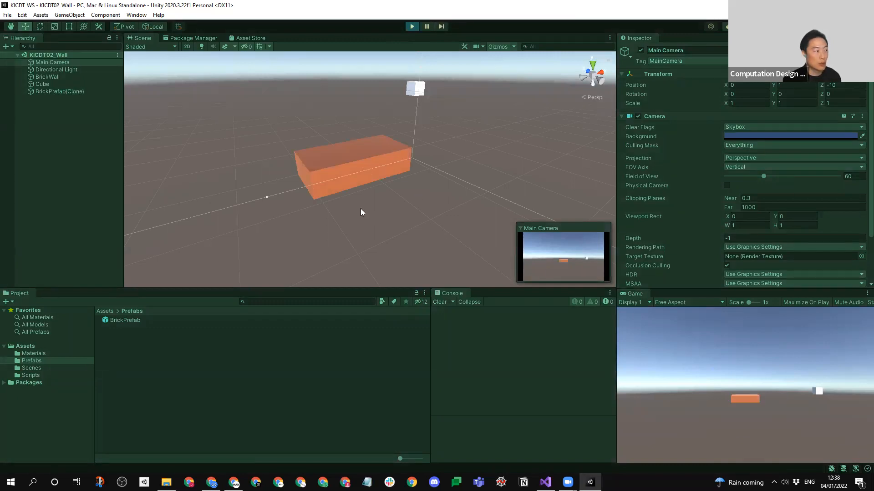
{"action": "middle_click_drag", "start_coordinate": [448, 152], "coordinate": [426, 173]}
{"action": "right_click_drag", "start_coordinate": [314, 228], "coordinate": [322, 221]}
{"action": "mouse_move", "coordinate": [320, 226]}
{"action": "middle_mouse_down"}
{"action": "mouse_move", "coordinate": [339, 210]}
{"action": "mouse_move", "coordinate": [324, 220]}
{"action": "middle_mouse_up"}
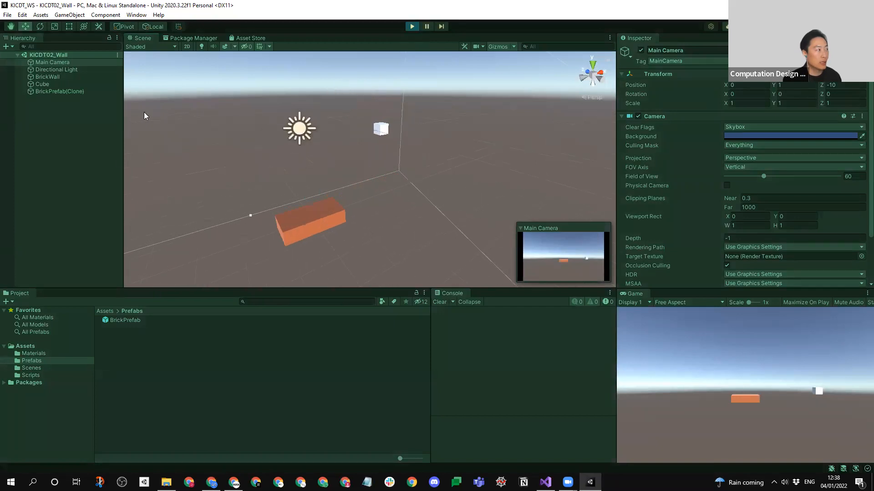
{"action": "mouse_move", "coordinate": [392, 200]}
{"action": "middle_mouse_down"}
{"action": "mouse_move", "coordinate": [451, 168]}
{"action": "mouse_move", "coordinate": [374, 195]}
{"action": "mouse_move", "coordinate": [390, 200]}
{"action": "mouse_move", "coordinate": [392, 189]}
{"action": "middle_mouse_up"}
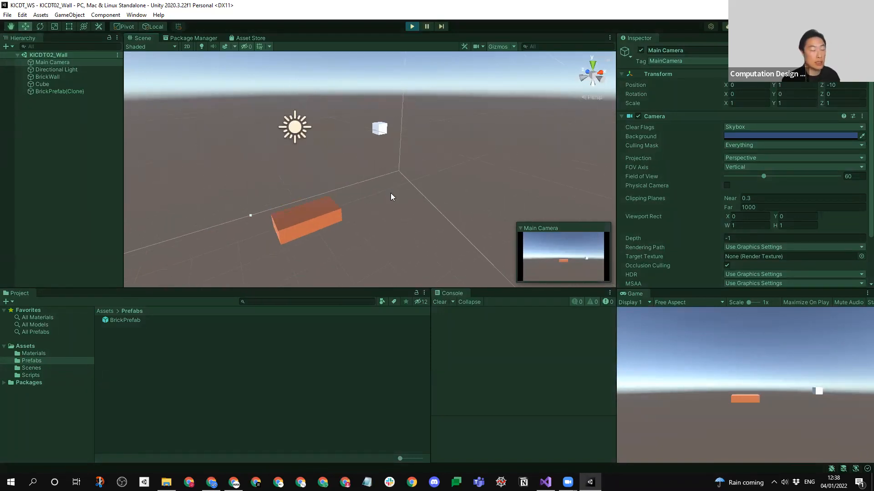
{"action": "left_click", "coordinate": [411, 26]}
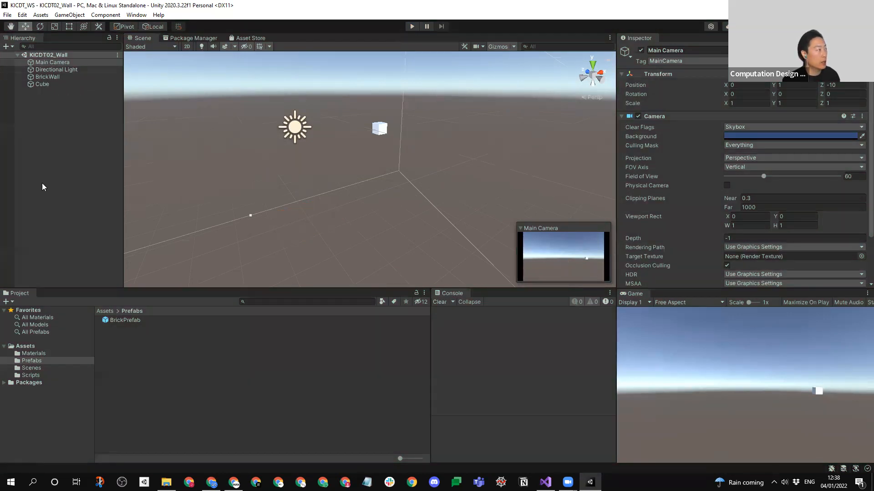
{"action": "left_click", "coordinate": [61, 61]}
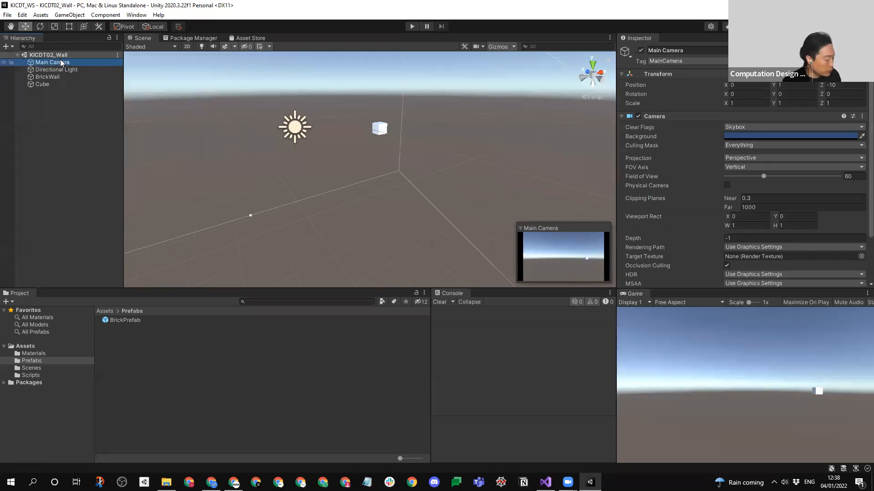
{"action": "key", "text": "ctrl+shift+f"}
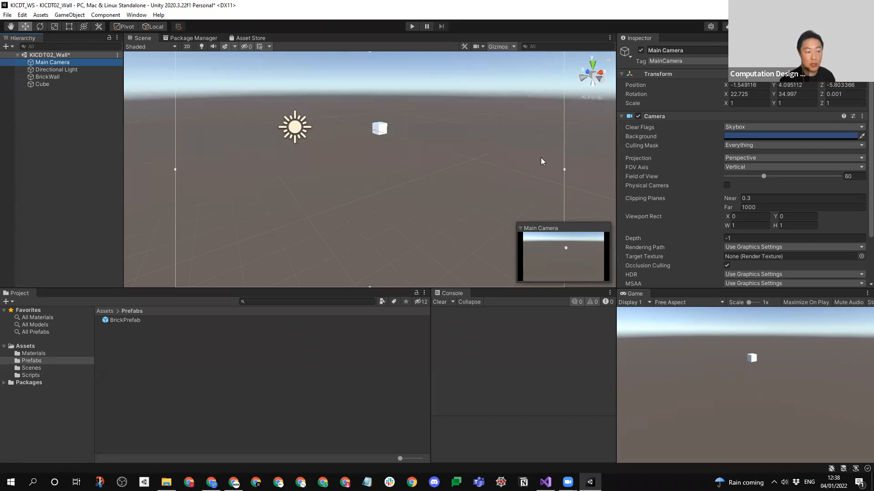
{"action": "left_click", "coordinate": [412, 26]}
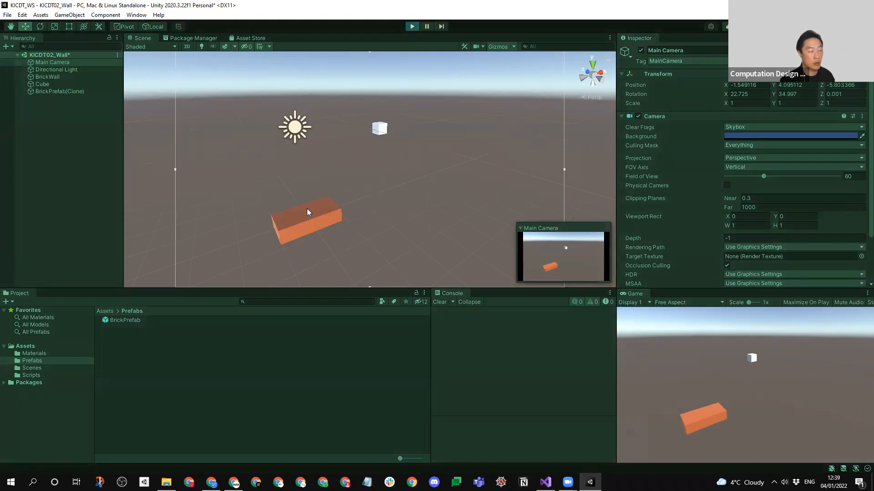
{"action": "left_click", "coordinate": [412, 28]}
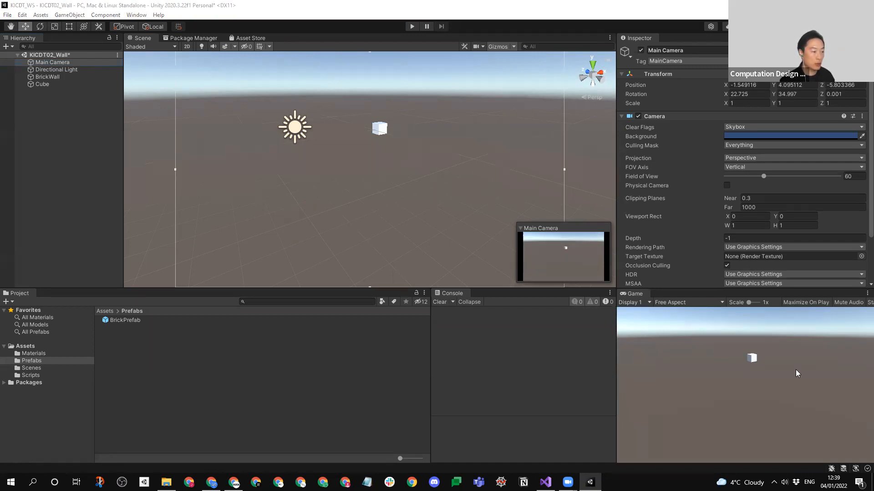
- Review the Instantiate line in BrickWall.cs and compare it with the script settings on the BrickWall object in Unity
{"action": "left_click", "coordinate": [546, 482]}
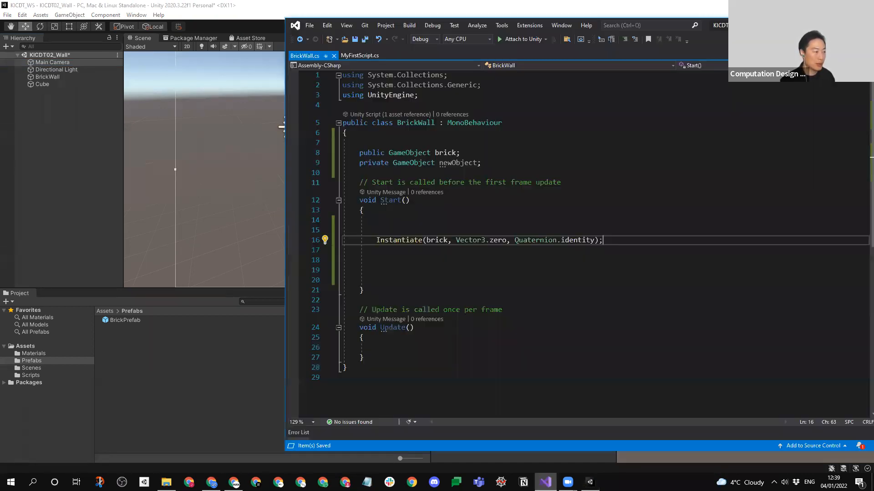
{"action": "left_click", "coordinate": [682, 132]}
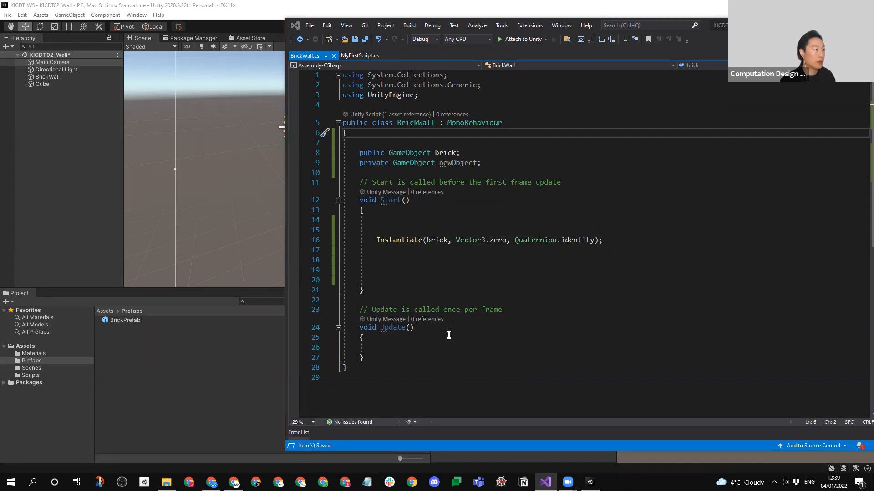
{"action": "left_click", "coordinate": [202, 357]}
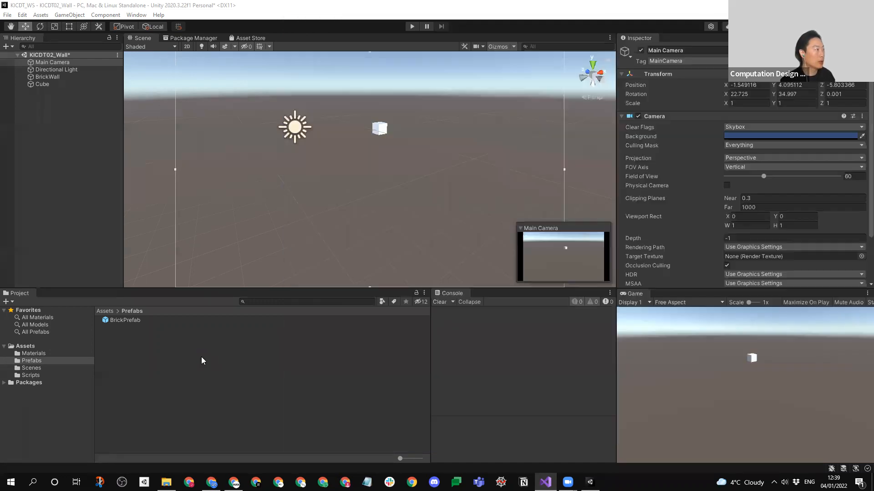
{"action": "left_click", "coordinate": [53, 77]}
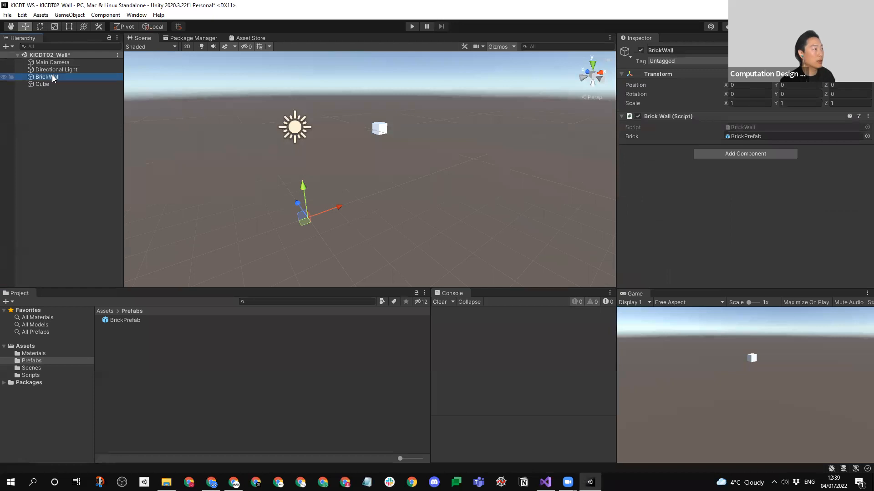
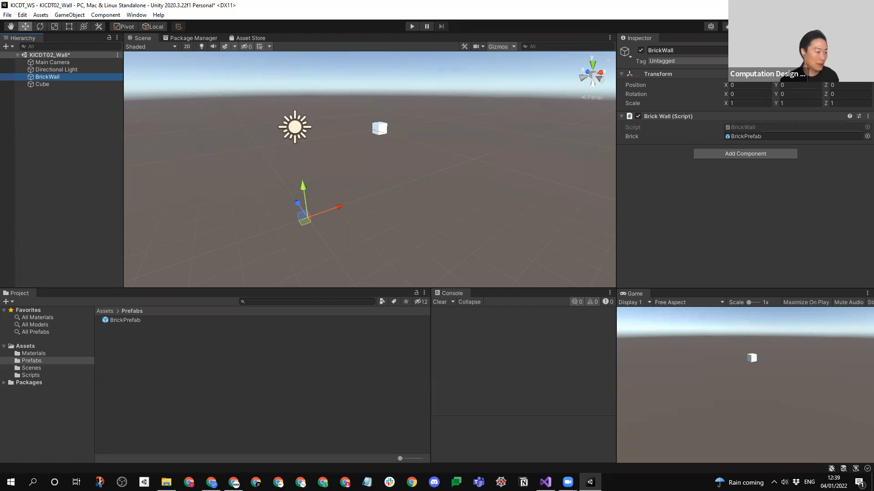
- Switch to BrickWall.cs in Visual Studio and delete the surplus blank lines below the Instantiate call
{"action": "mouse_move", "coordinate": [545, 482]}
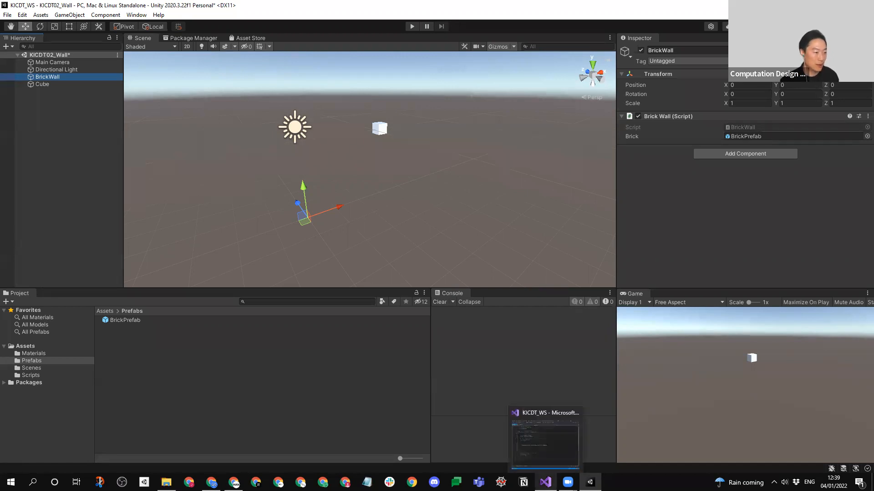
{"action": "left_click", "coordinate": [546, 450]}
{"action": "key", "text": "Delete"}
{"action": "key", "text": "Delete"}
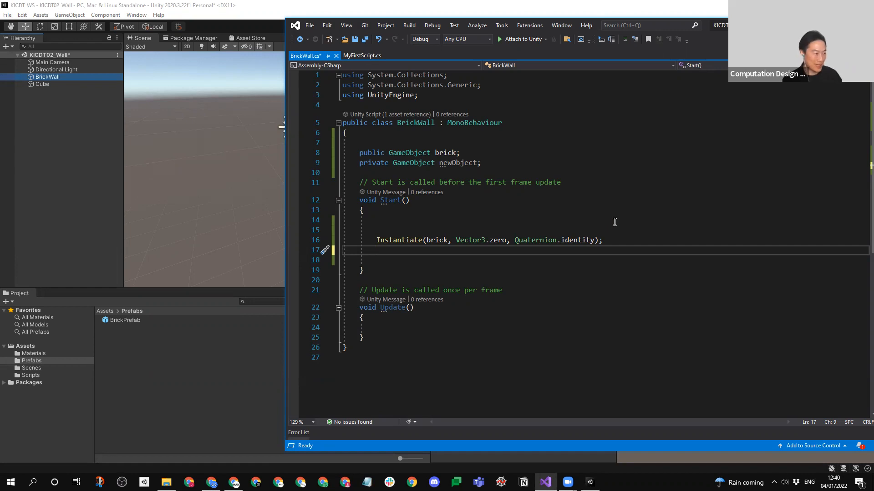
{"action": "key", "text": "Return"}
{"action": "key", "text": "Return"}
{"action": "key", "text": "Return"}
{"action": "key", "text": "Up"}
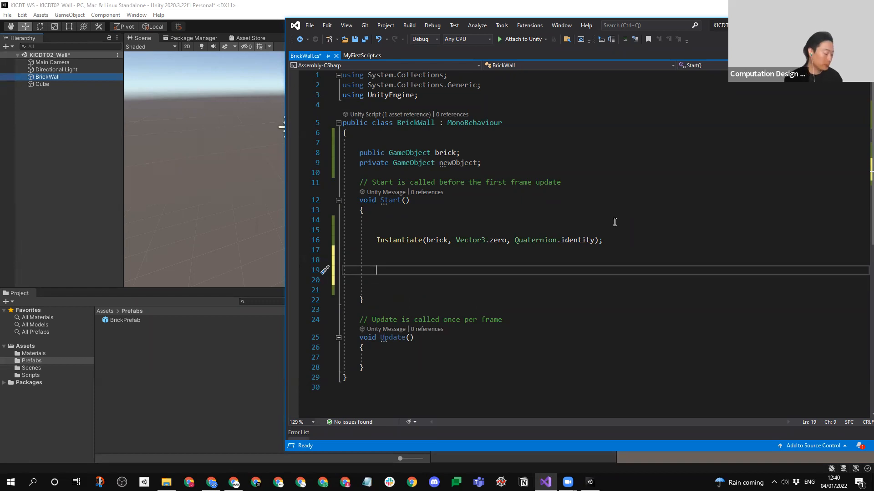
{"action": "type", "text": "for"}
{"action": "key", "text": "BackSpace"}
{"action": "key", "text": "BackSpace"}
{"action": "key", "text": "BackSpace"}
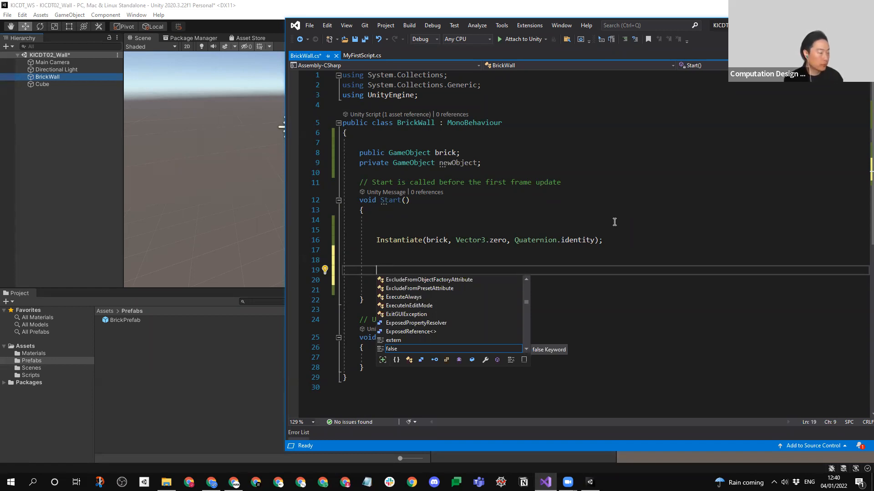
{"action": "left_click", "coordinate": [614, 223]}
{"action": "left_click_drag", "start_coordinate": [423, 260], "coordinate": [428, 283]}
{"action": "key", "text": "BackSpace"}
{"action": "left_click_drag", "start_coordinate": [437, 250], "coordinate": [450, 272]}
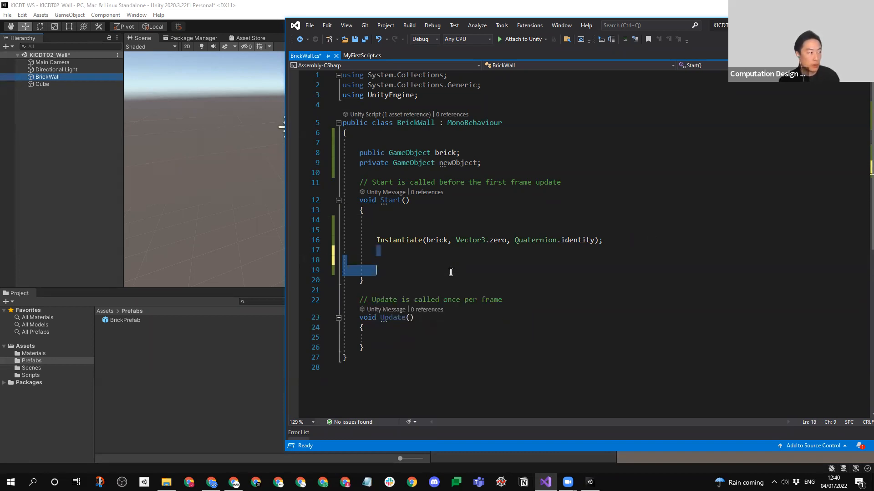
{"action": "key", "text": "BackSpace"}
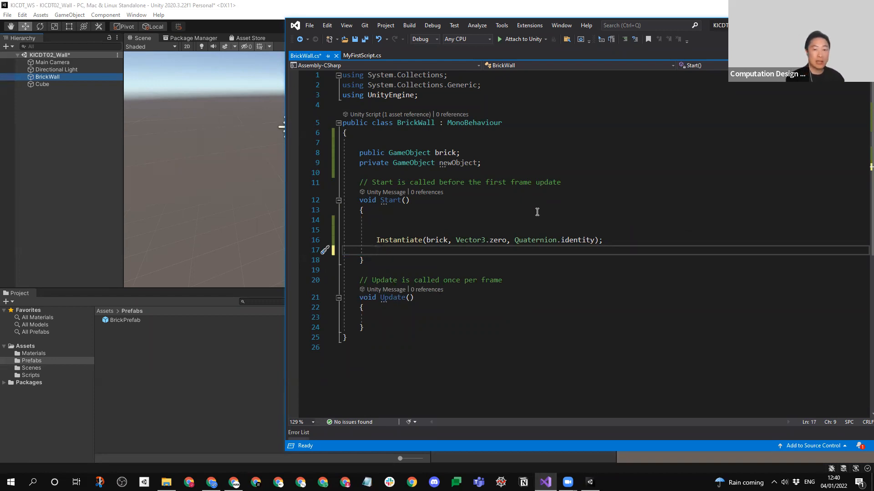
- Declare a Vector3 variable brickPostion as new Vector3(1, 0, 0) at the top of Start(), above the Instantiate call
{"action": "left_click", "coordinate": [537, 211]}
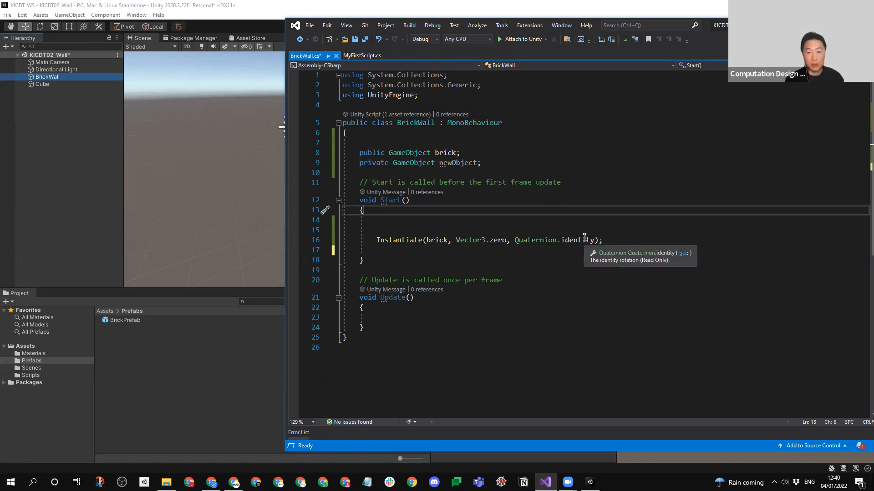
{"action": "key", "text": "Return"}
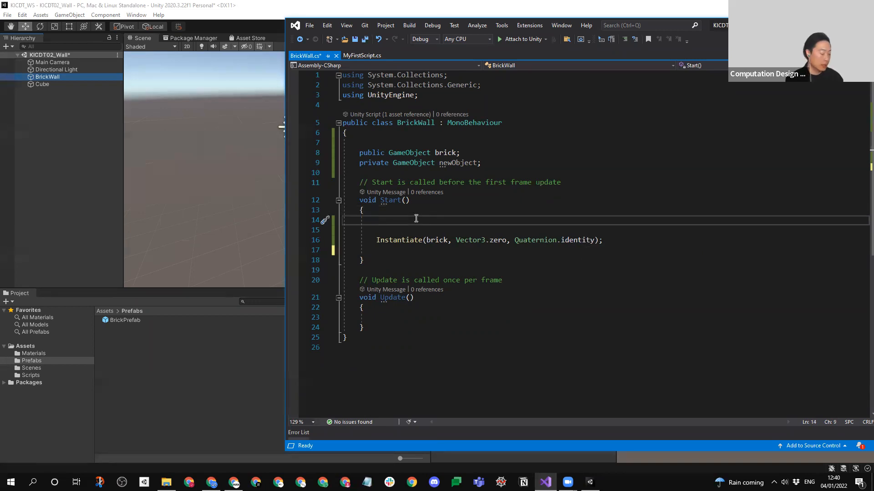
{"action": "key", "text": "Return"}
{"action": "key", "text": "Up"}
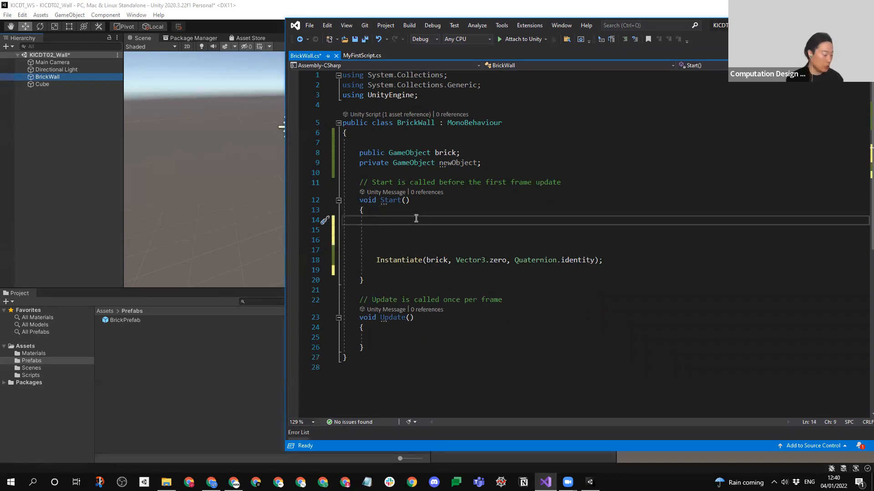
{"action": "type", "text": "Vector3"}
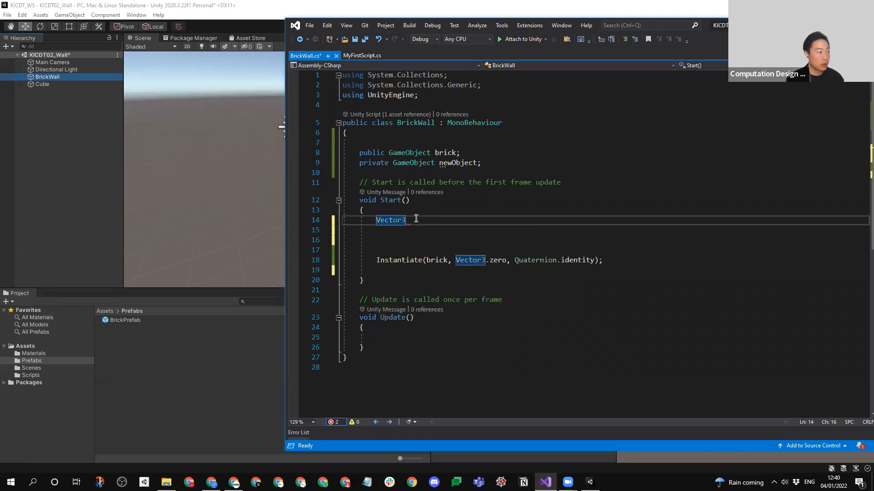
{"action": "type", "text": " brickPostion = "}
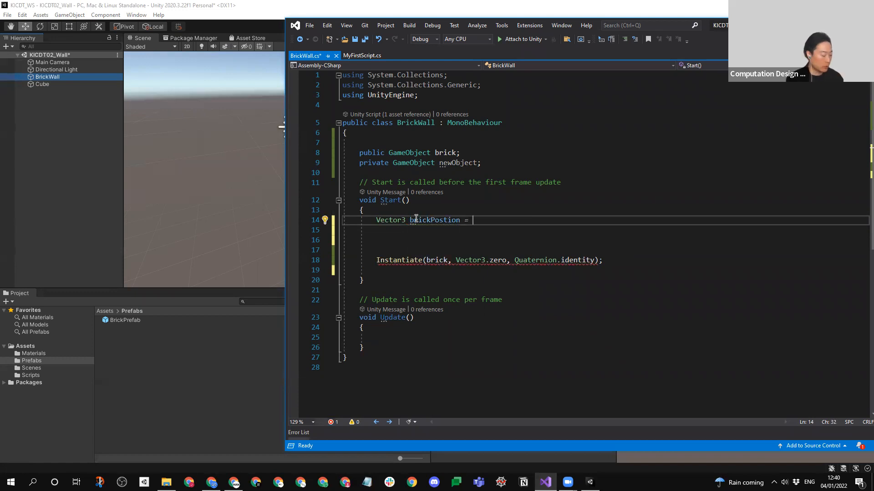
{"action": "type", "text": "new"}
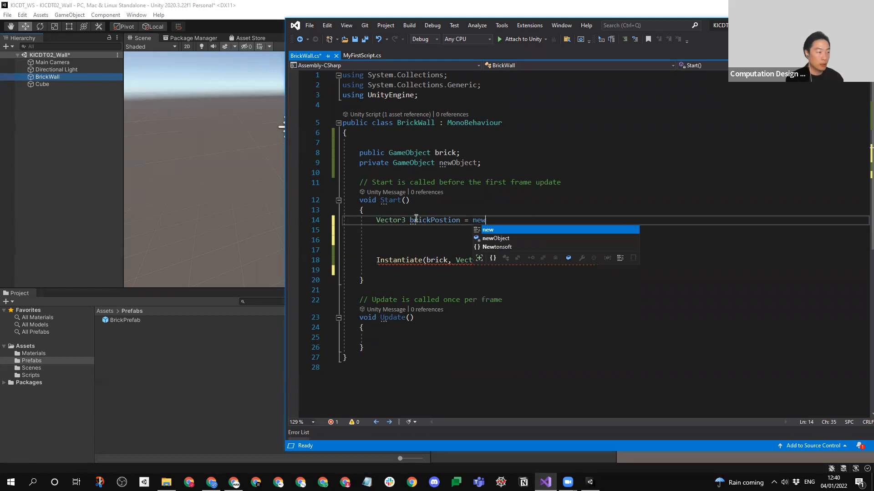
{"action": "key", "text": "Tab"}
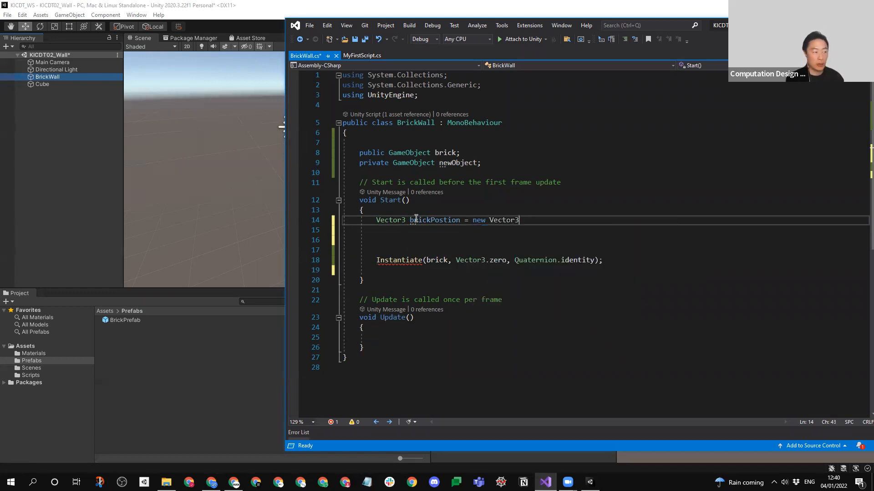
{"action": "type", "text": "("}
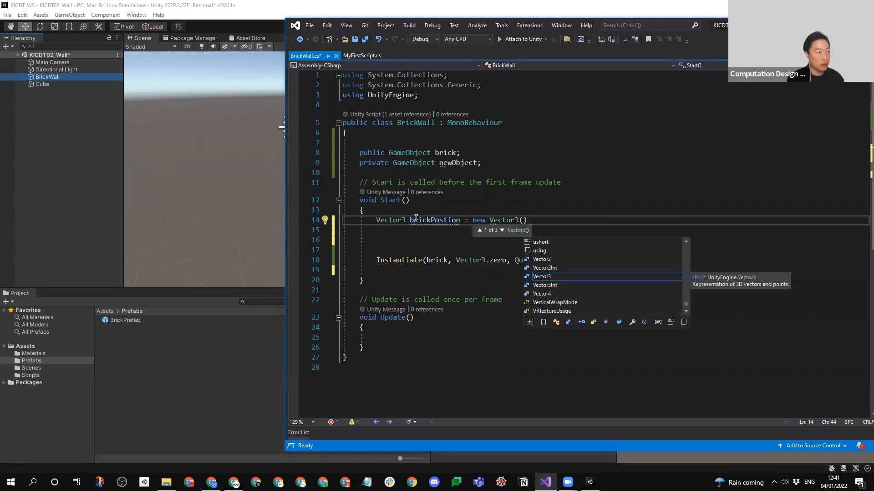
{"action": "type", "text": "0,"}
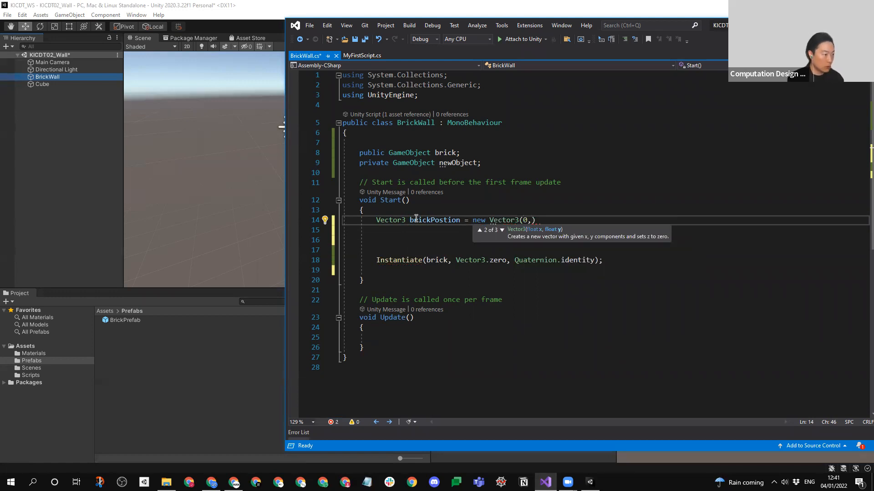
{"action": "key", "text": "BackSpace"}
{"action": "key", "text": "BackSpace"}
{"action": "type", "text": "1, 0, 0"}
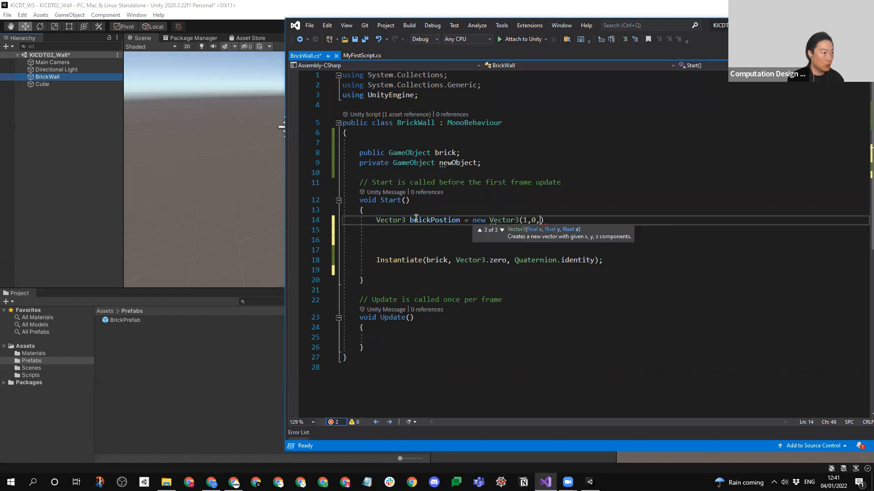
{"action": "type", "text": ");"}
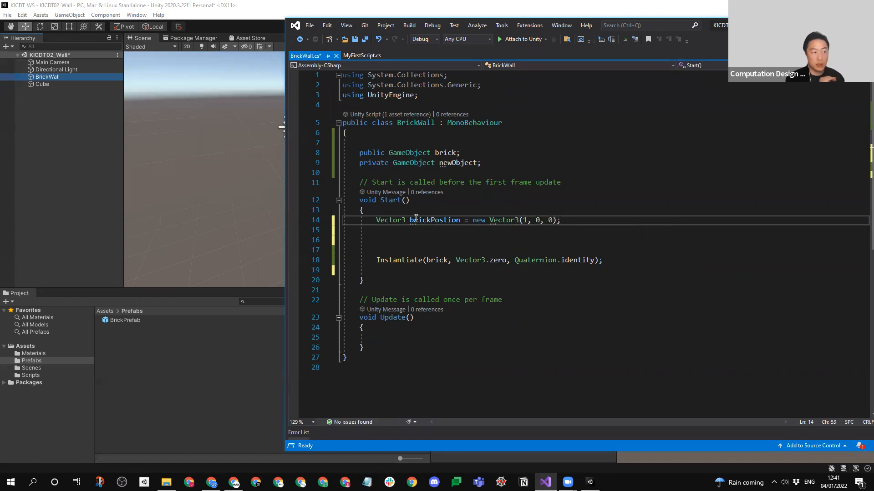
- Declare a Quaternion variable brickRotation below brickPostion and assign it Quaternion.identity, reusing the value from the Instantiate call
{"action": "left_click", "coordinate": [393, 229]}
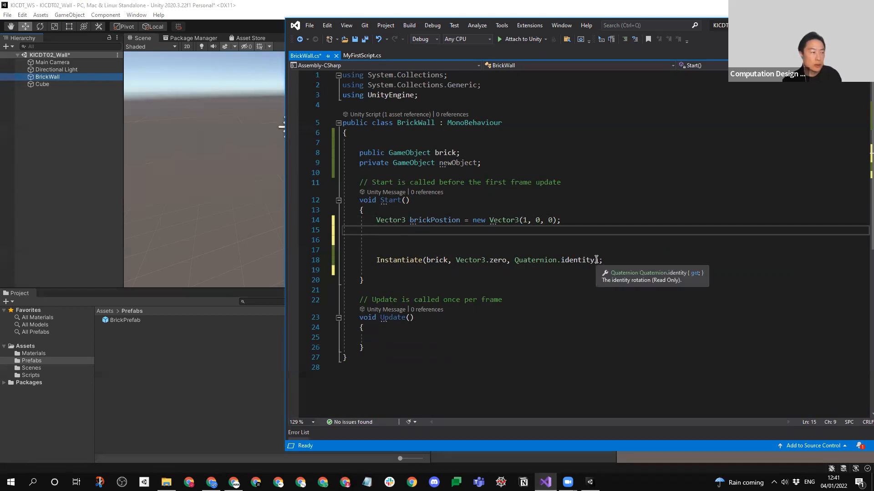
{"action": "type", "text": "Ve"}
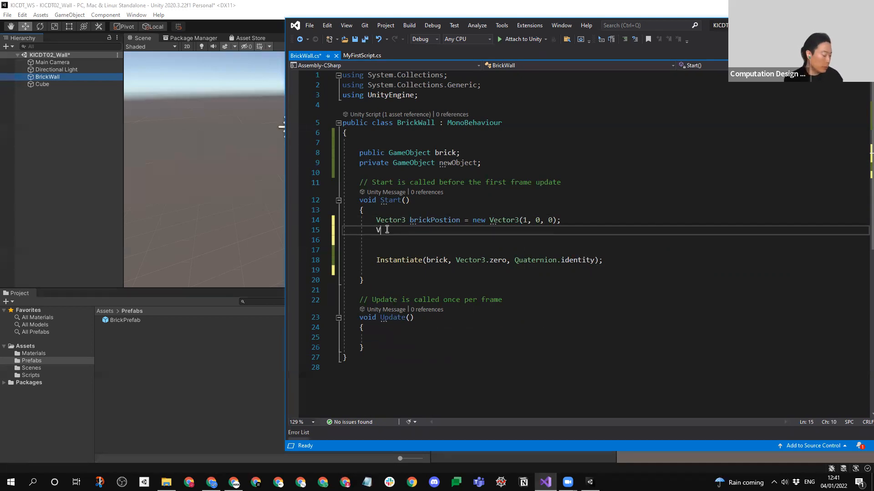
{"action": "key", "text": "BackSpace"}
{"action": "key", "text": "BackSpace"}
{"action": "type", "text": "Q"}
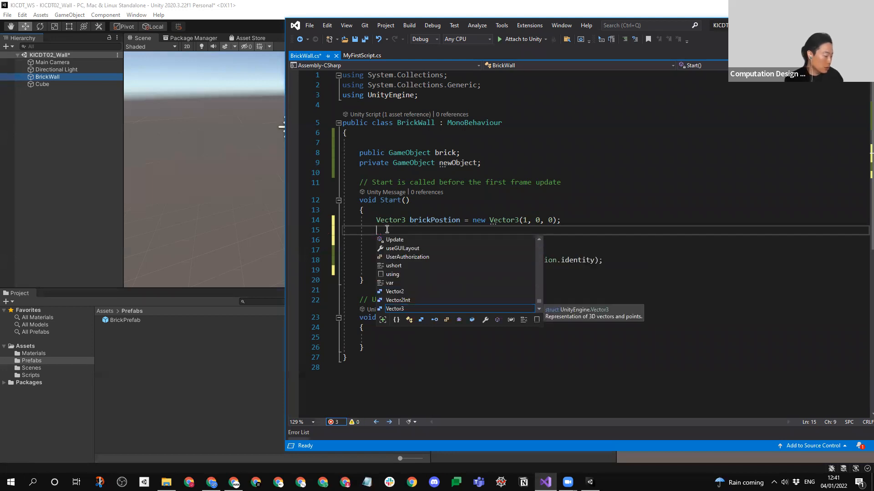
{"action": "type", "text": "uaternion "}
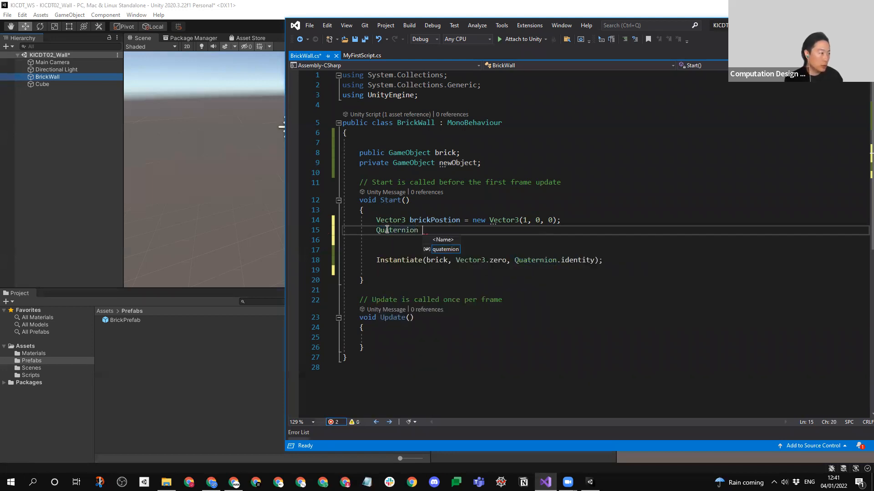
{"action": "type", "text": "brick"}
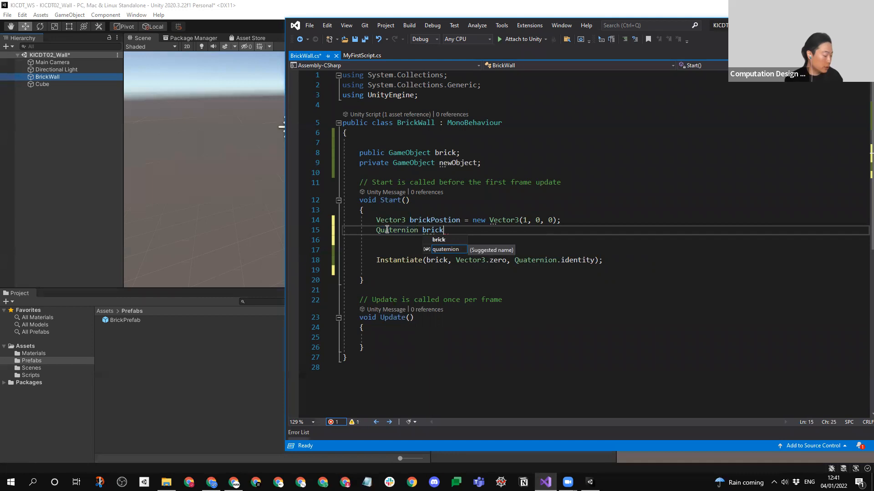
{"action": "type", "text": "Rotation"}
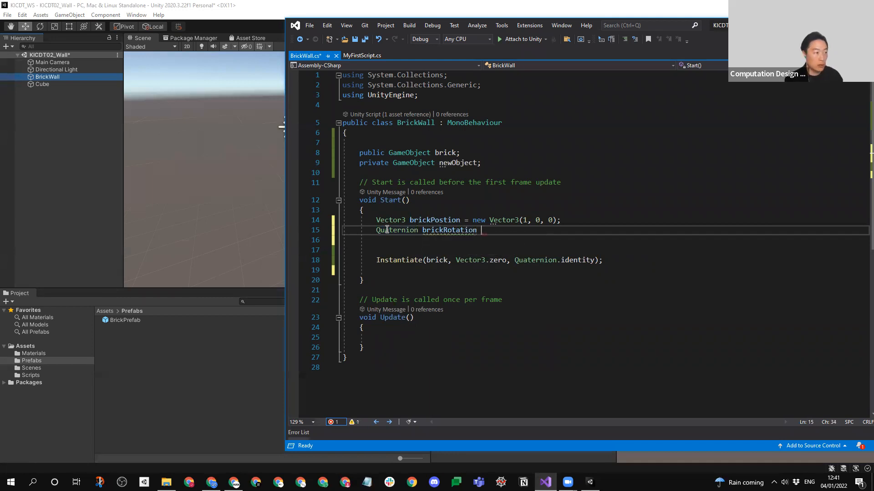
{"action": "type", "text": " ="}
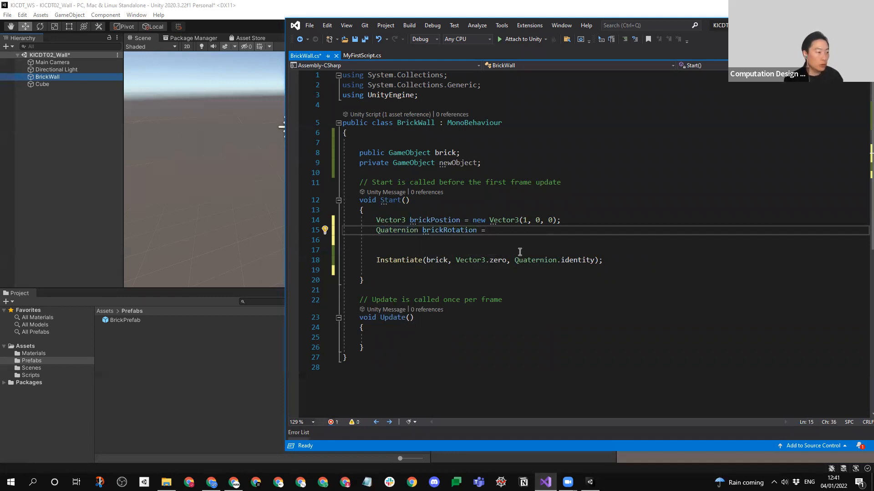
{"action": "left_click_drag", "start_coordinate": [591, 262], "coordinate": [515, 258]}
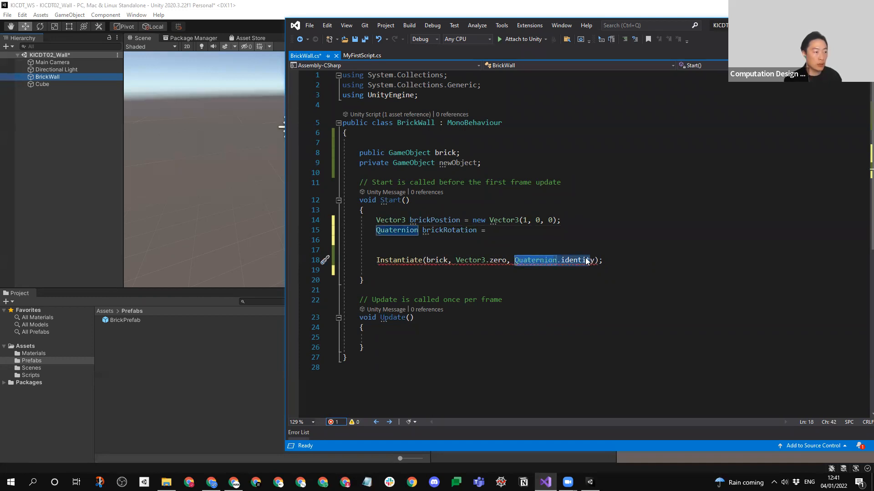
{"action": "key", "text": "ctrl+c"}
{"action": "left_click", "coordinate": [607, 229]}
{"action": "key", "text": "ctrl+v"}
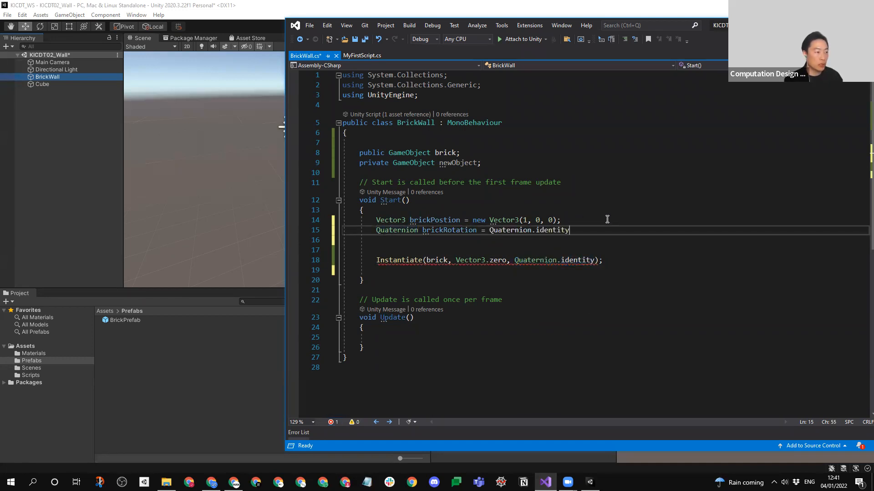
{"action": "type", "text": ";"}
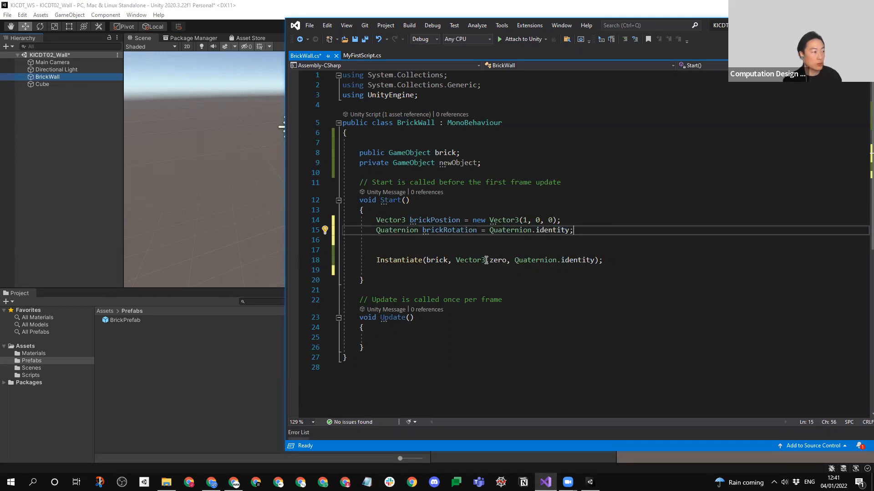
- Replace Vector3.zero and Quaternion.identity in the Instantiate call with brickPostion and brickRotation
{"action": "double_click", "coordinate": [441, 221]}
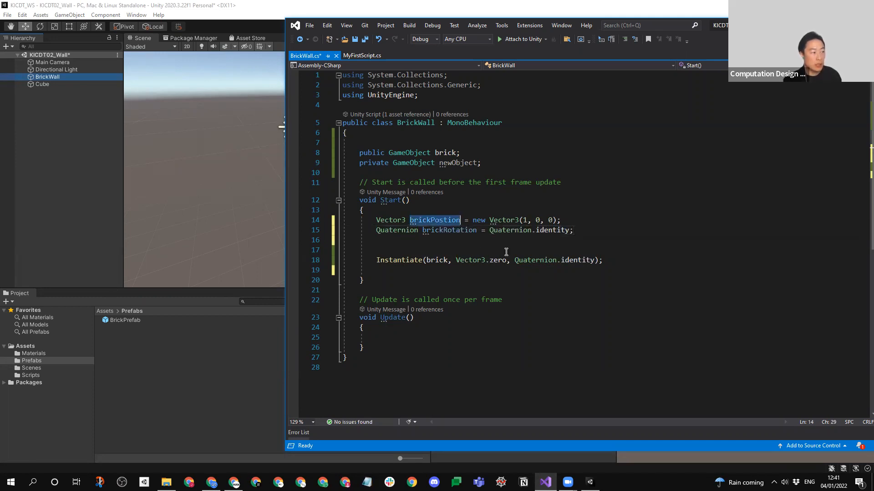
{"action": "left_click_drag", "start_coordinate": [507, 260], "coordinate": [456, 260]}
{"action": "key", "text": "ctrl+v"}
{"action": "double_click", "coordinate": [449, 230]}
{"action": "left_click_drag", "start_coordinate": [594, 260], "coordinate": [514, 261]}
{"action": "key", "text": "ctrl+v"}
- Change the X component of brickPostion to 0 and set it back to 1
{"action": "left_click", "coordinate": [525, 220]}
{"action": "key", "text": "BackSpace"}
{"action": "type", "text": "0"}
{"action": "left_click", "coordinate": [623, 239]}
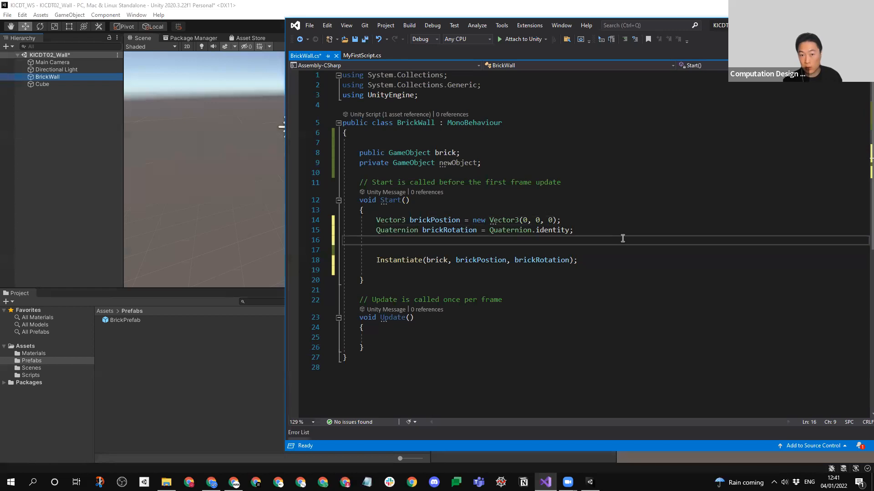
{"action": "double_click", "coordinate": [525, 220]}
{"action": "type", "text": "1"}
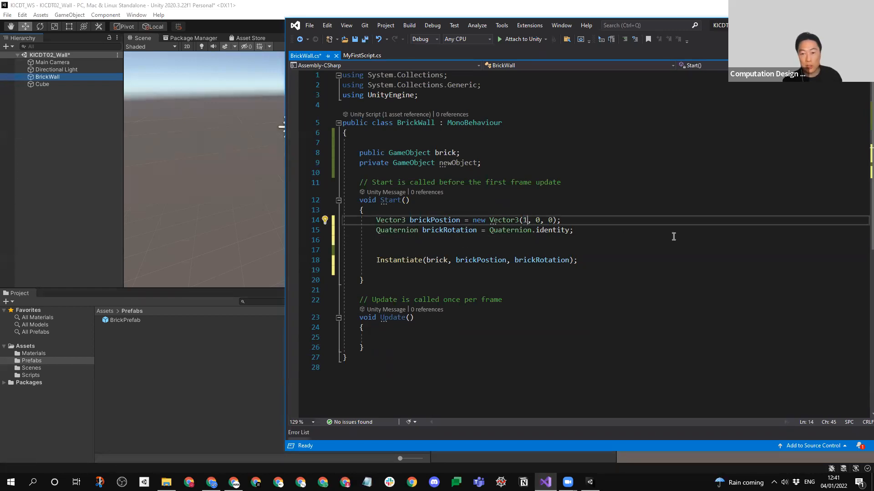
- Remove the extra blank line between the brickRotation declaration and the Instantiate call, and save BrickWall.cs
{"action": "left_click_drag", "start_coordinate": [649, 232], "coordinate": [646, 240]}
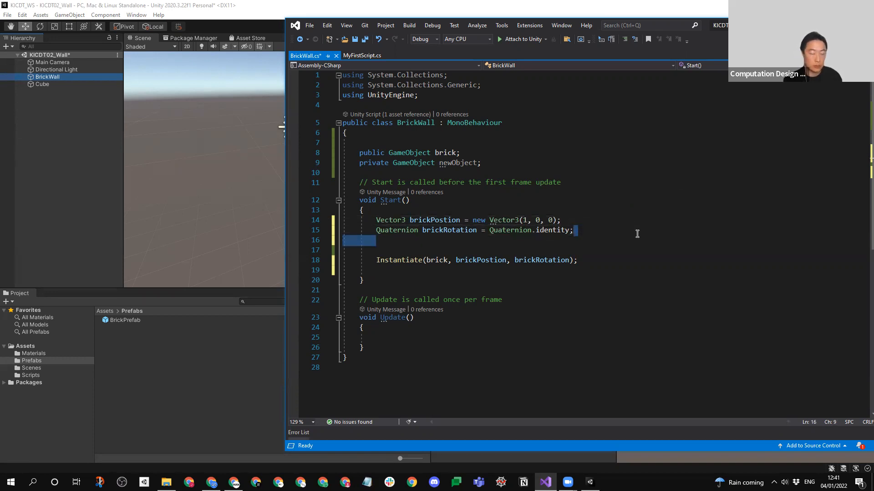
{"action": "key", "text": "BackSpace"}
{"action": "key", "text": "ctrl+s"}
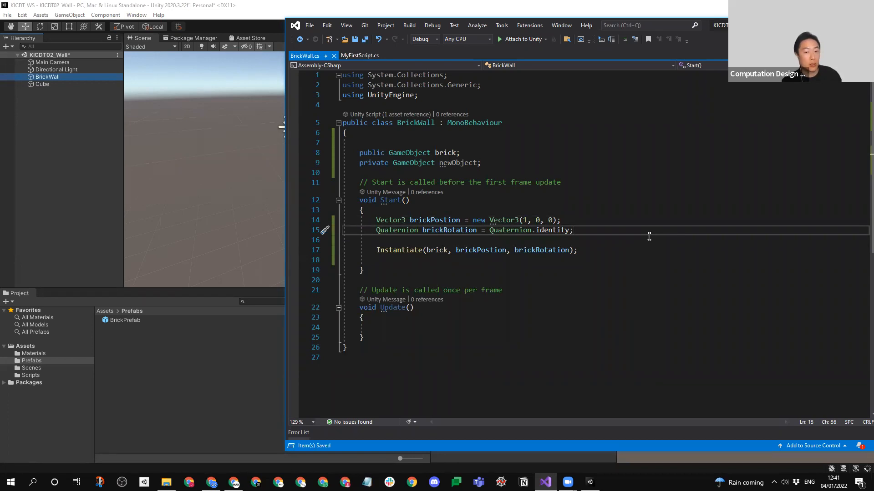
{"action": "left_click", "coordinate": [649, 236]}
{"action": "left_click", "coordinate": [446, 246]}
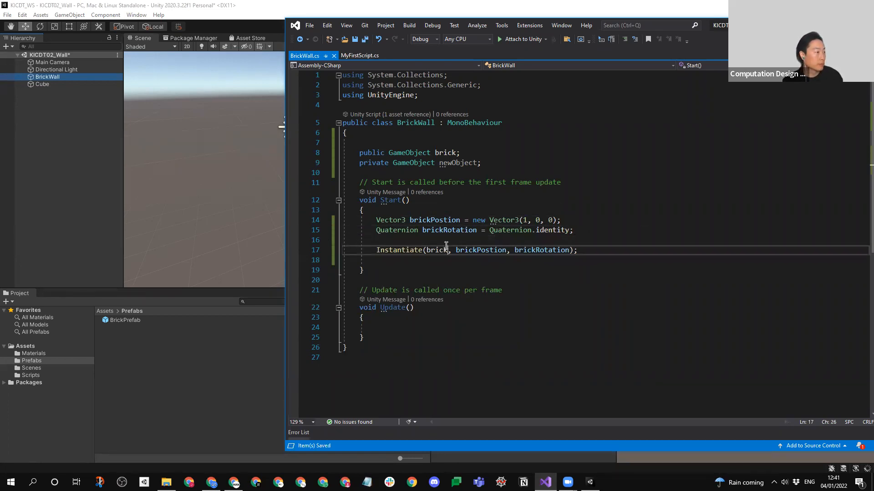
- Switch to Unity and run the scene in Play mode with the BrickWall object selected to check the brick's position
{"action": "left_click", "coordinate": [58, 182]}
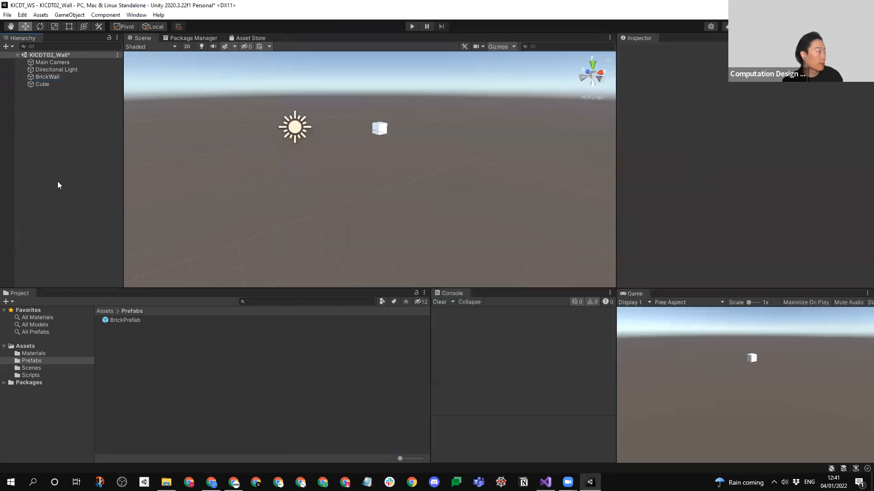
{"action": "left_click", "coordinate": [38, 76]}
{"action": "left_click", "coordinate": [408, 27]}
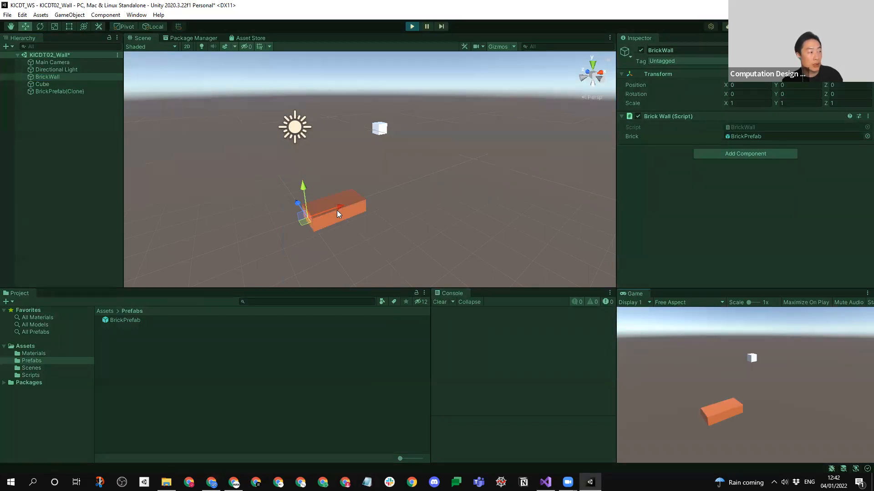
- Stop Play mode, switch to Visual Studio, set the X component of brickPostion to 5, and save BrickWall.cs
{"action": "key", "text": "ctrl+p"}
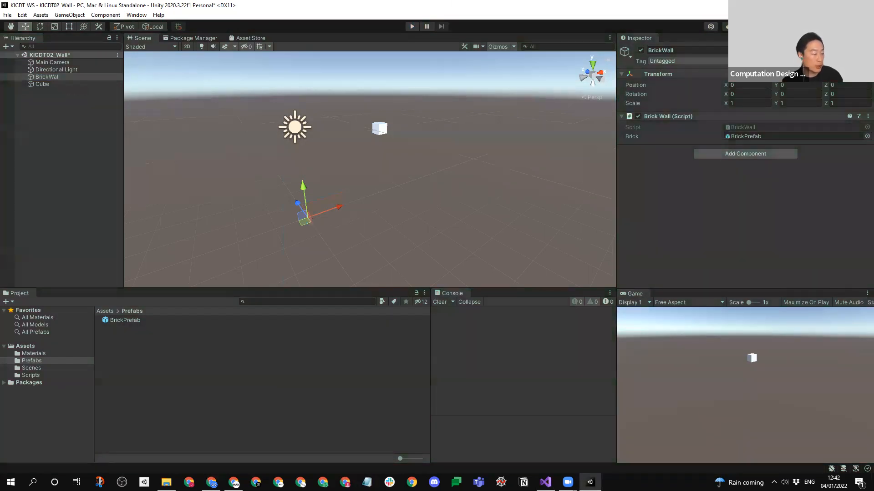
{"action": "key", "text": "alt+Tab"}
{"action": "left_click_drag", "start_coordinate": [527, 222], "coordinate": [523, 222]}
{"action": "type", "text": "5"}
{"action": "left_click", "coordinate": [574, 230]}
{"action": "key", "text": "ctrl+s"}
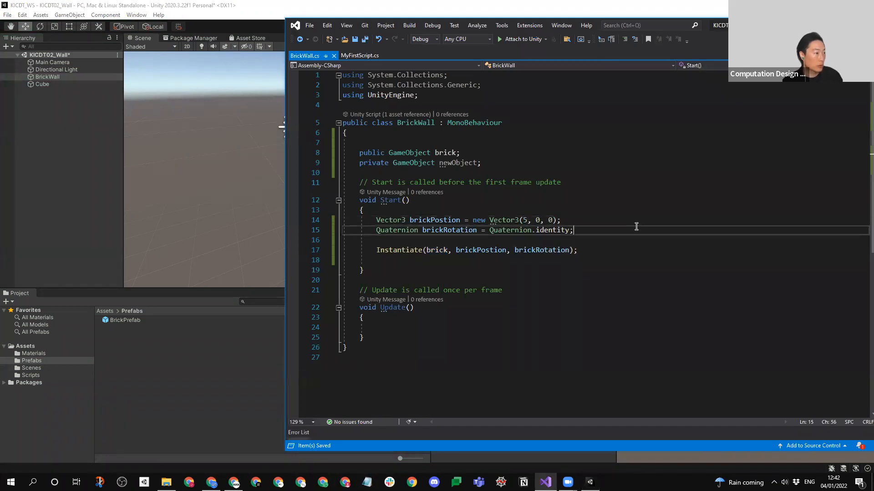
- Switch to Unity, run the scene in Play mode, select the instantiated brick to check its position, and stop Play mode
{"action": "left_click", "coordinate": [74, 156]}
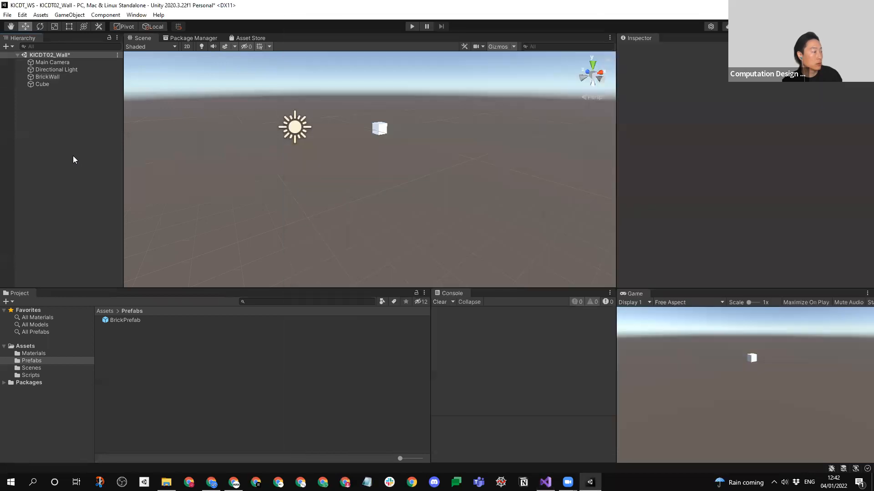
{"action": "left_click", "coordinate": [412, 27]}
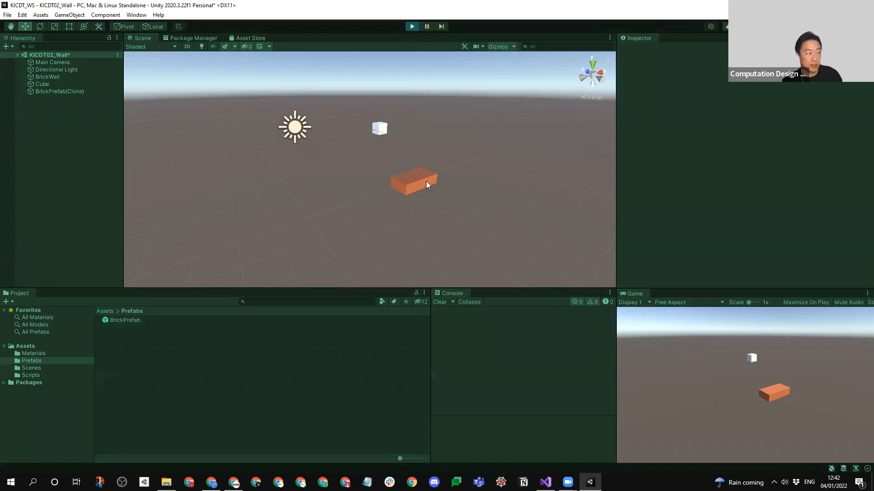
{"action": "left_click", "coordinate": [427, 182]}
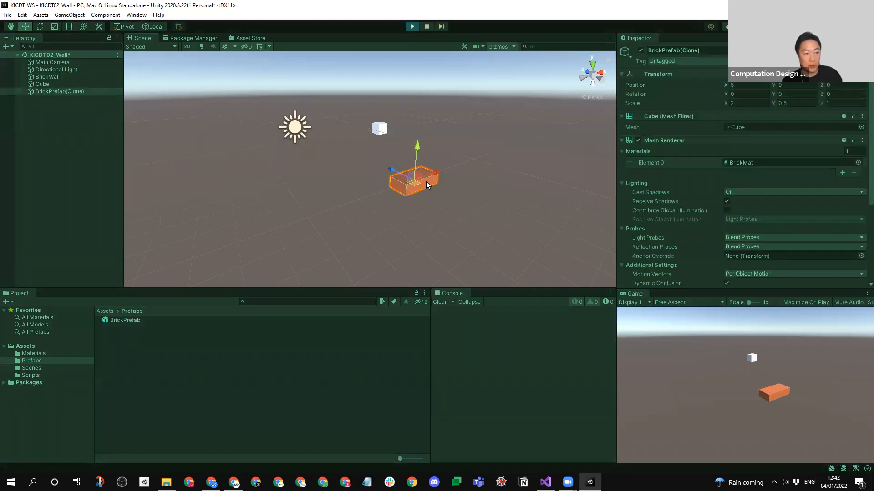
{"action": "left_click", "coordinate": [411, 26]}
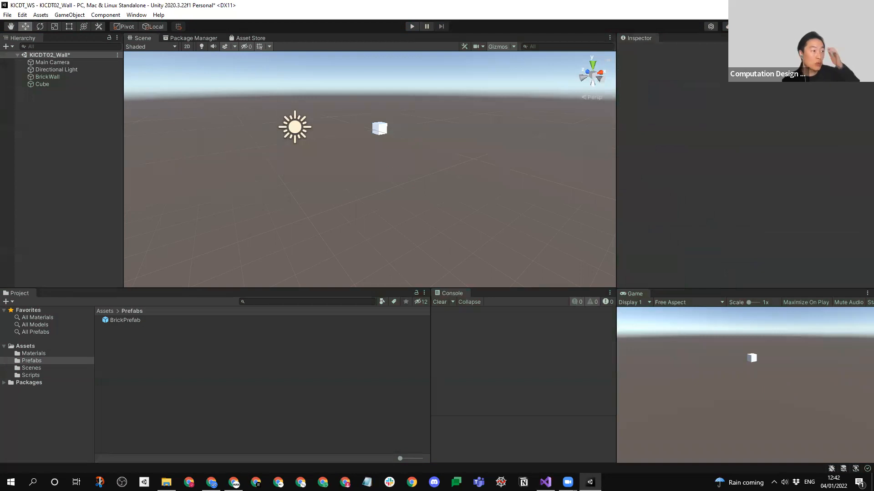
- Switch to Visual Studio and declare a public float variable brickXpos with the value 5 below the newObject declaration
{"action": "key", "text": "alt+Tab"}
{"action": "left_click", "coordinate": [485, 163]}
{"action": "key", "text": "Return"}
{"action": "key", "text": "Return"}
{"action": "type", "text": "public "}
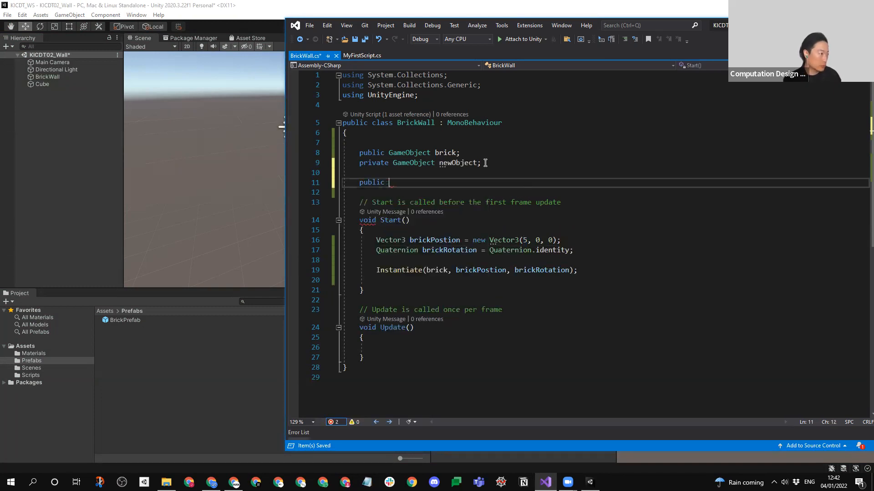
{"action": "type", "text": "f"}
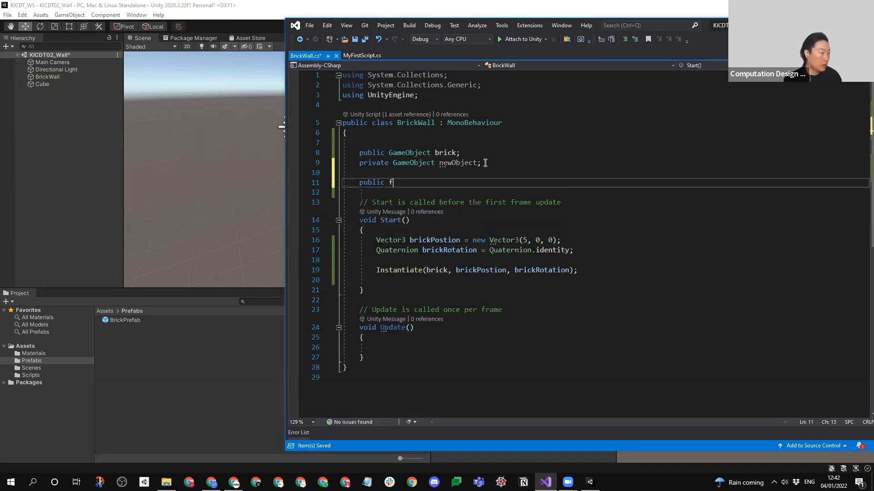
{"action": "type", "text": "loat"}
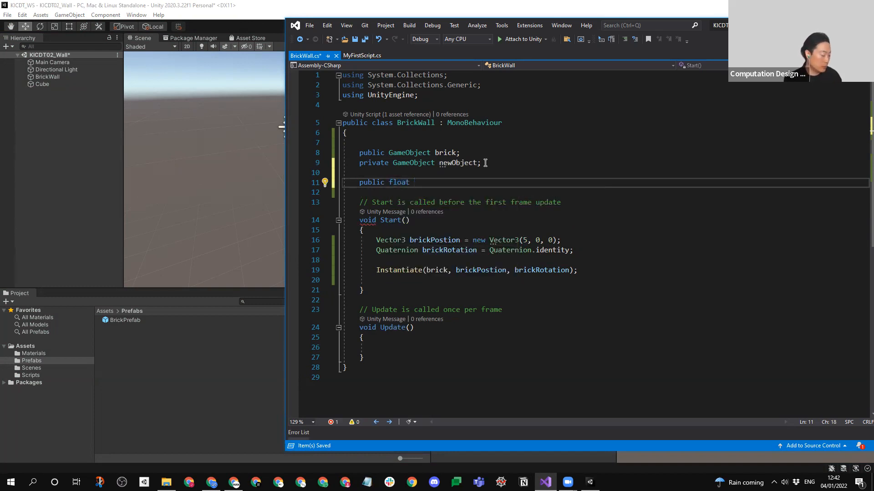
{"action": "type", "text": "brick"}
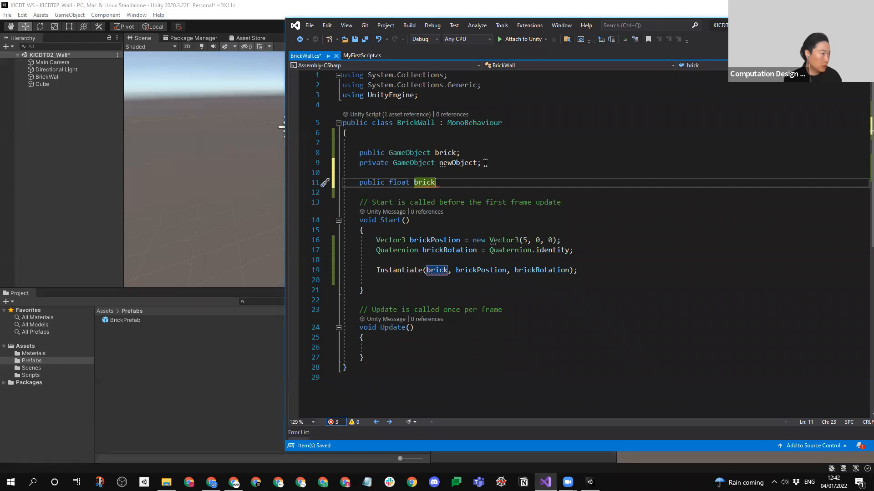
{"action": "type", "text": "Xpos"}
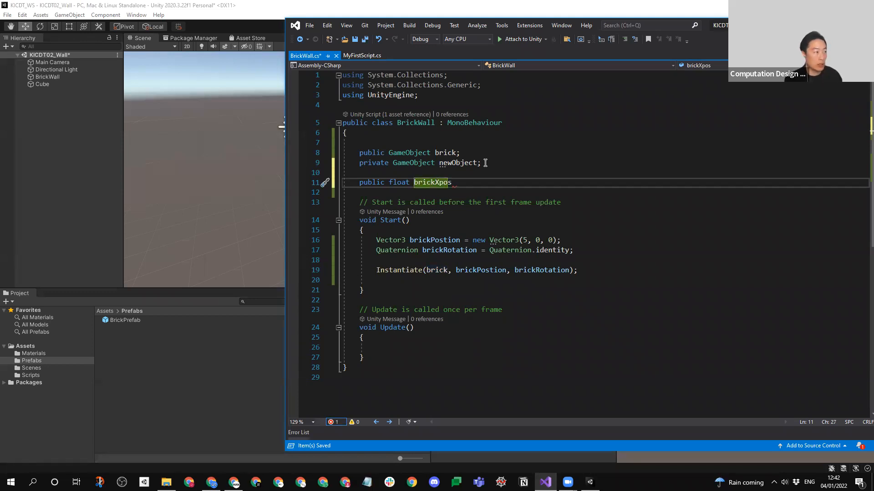
{"action": "type", "text": ";"}
{"action": "key", "text": "Up"}
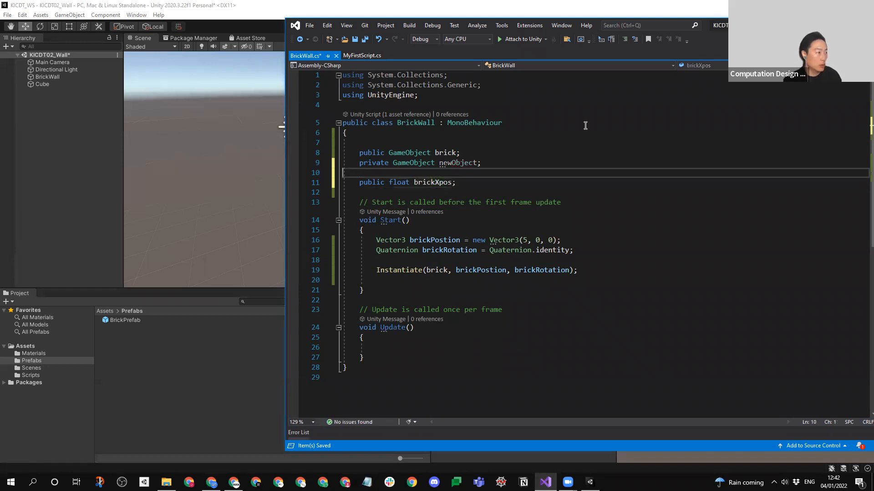
{"action": "left_click", "coordinate": [451, 184]}
{"action": "type", "text": "= 5"}
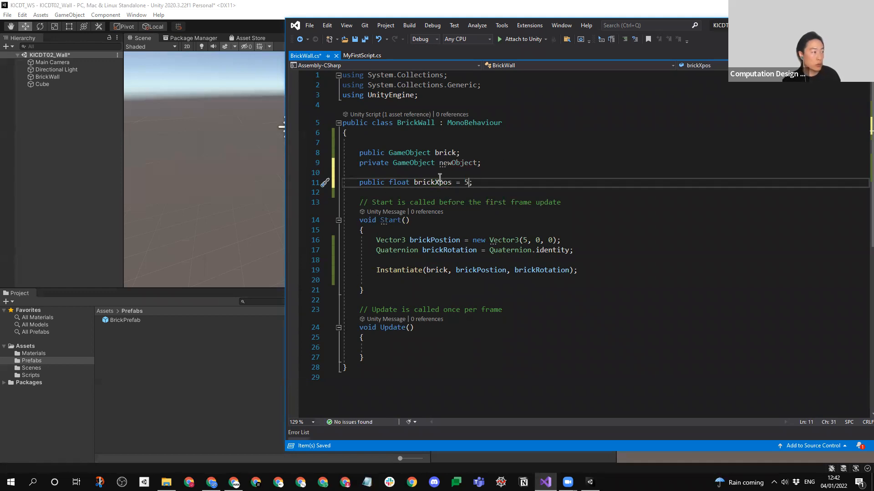
- Replace the X component of the brickPostion vector with brickXpos and save BrickWall.cs
{"action": "double_click", "coordinate": [434, 182]}
{"action": "key", "text": "ctrl+c"}
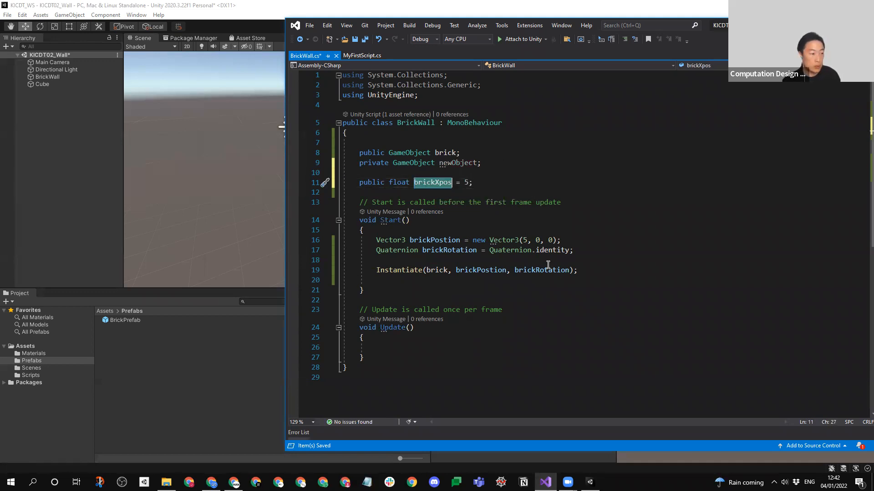
{"action": "double_click", "coordinate": [525, 240]}
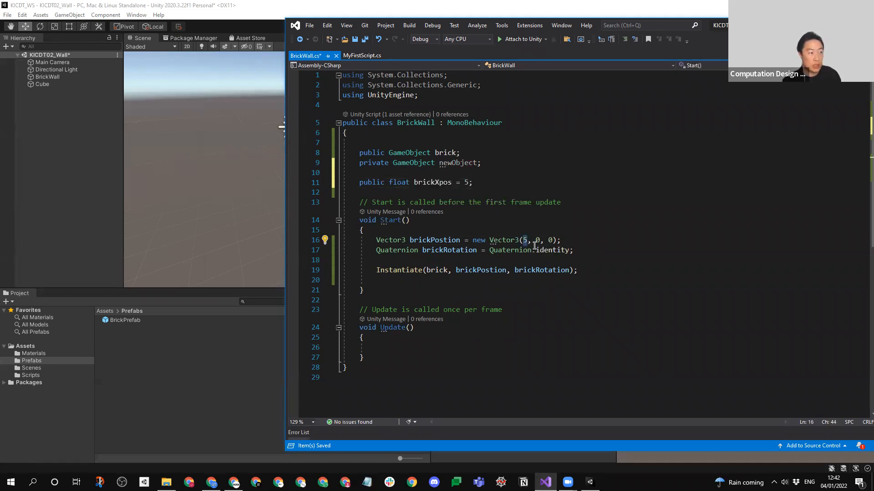
{"action": "key", "text": "ctrl+v"}
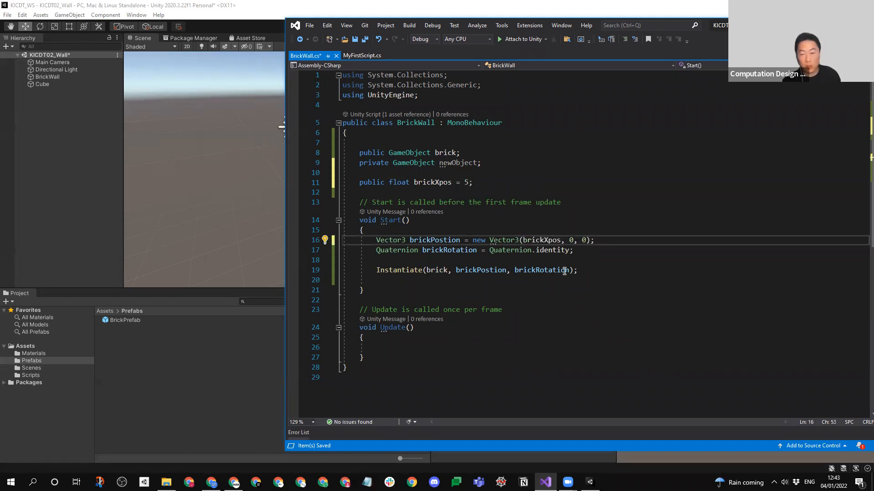
{"action": "left_click", "coordinate": [628, 250]}
{"action": "key", "text": "ctrl+s"}
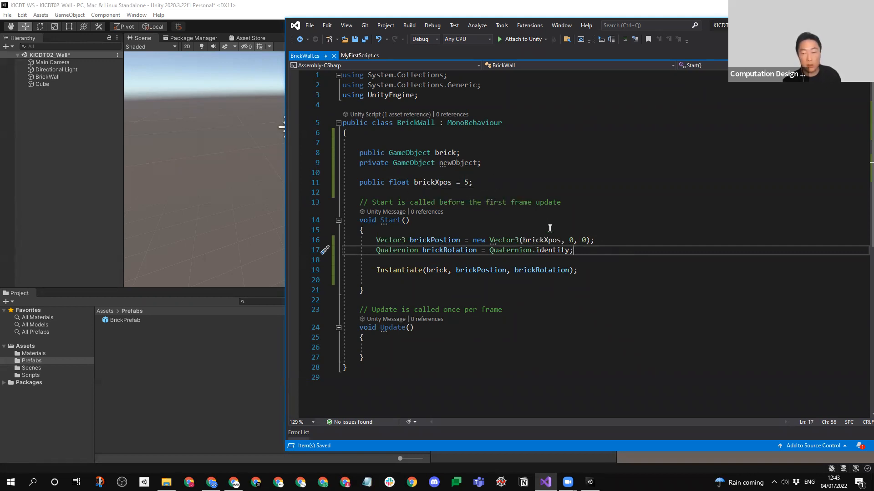
- Switch to Unity, select the BrickWall object to view its Brick Xpos field, and run and stop the scene
{"action": "left_click", "coordinate": [63, 172]}
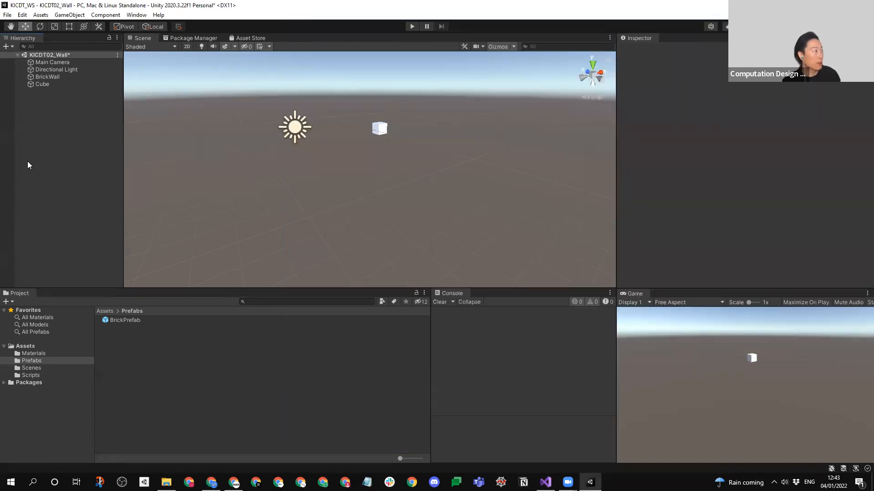
{"action": "left_click", "coordinate": [39, 77]}
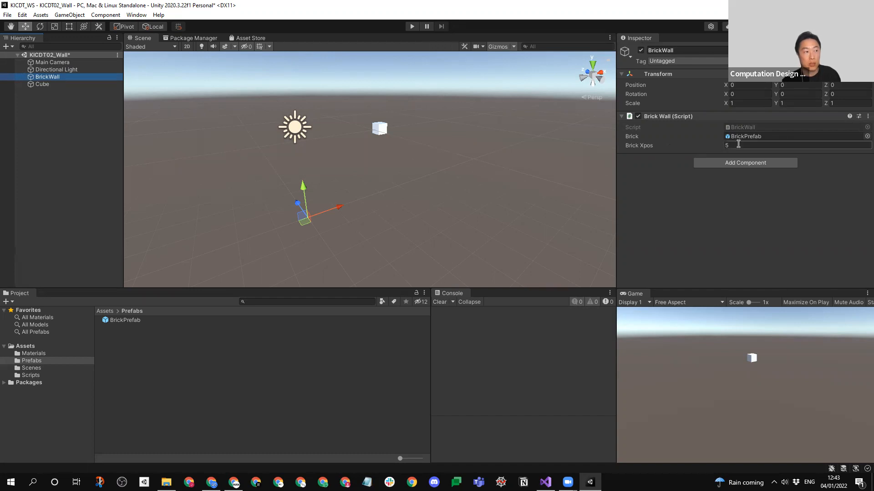
{"action": "left_click", "coordinate": [411, 26]}
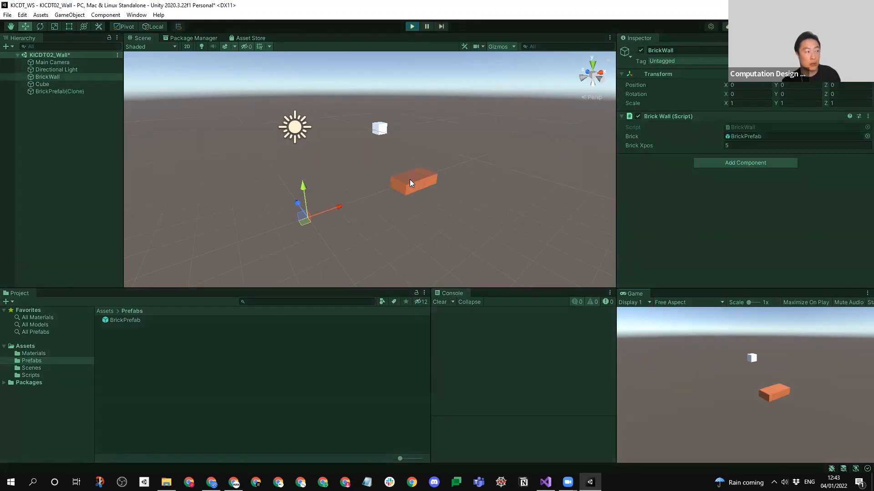
{"action": "left_click", "coordinate": [410, 26]}
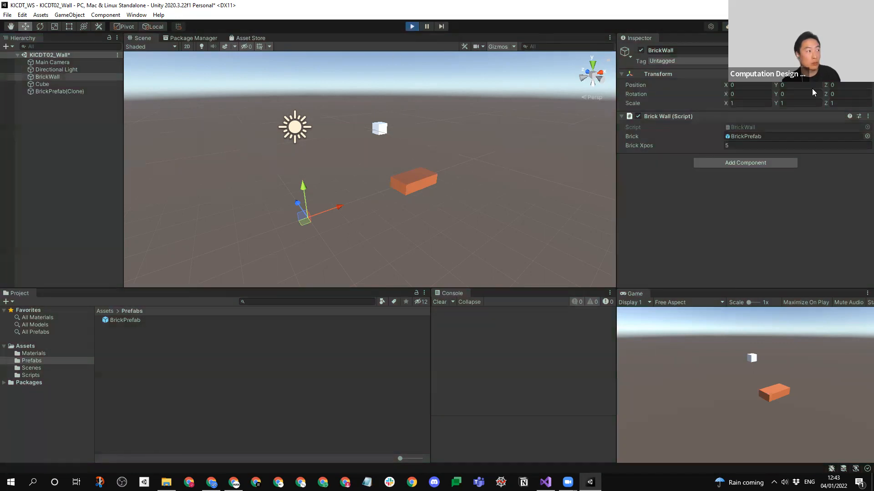
- Set Brick Xpos to 1 in the BrickWall object's script component
{"action": "left_click", "coordinate": [756, 148]}
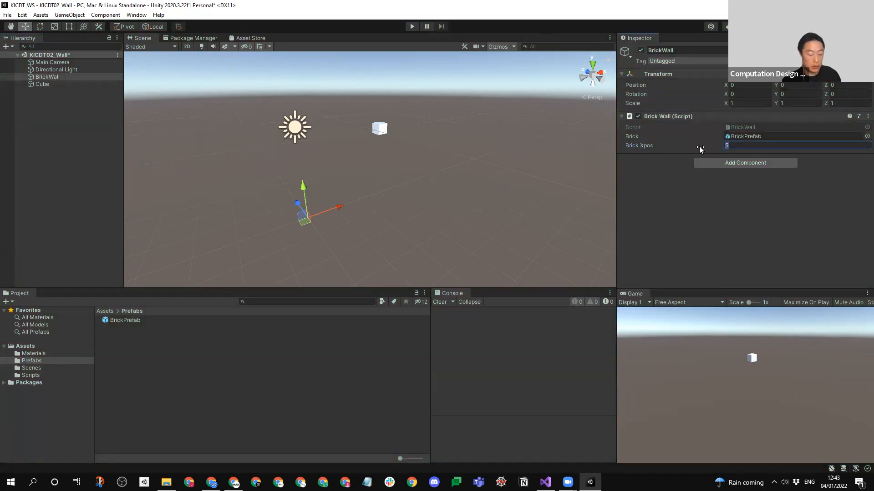
{"action": "type", "text": "1"}
{"action": "key", "text": "Return"}
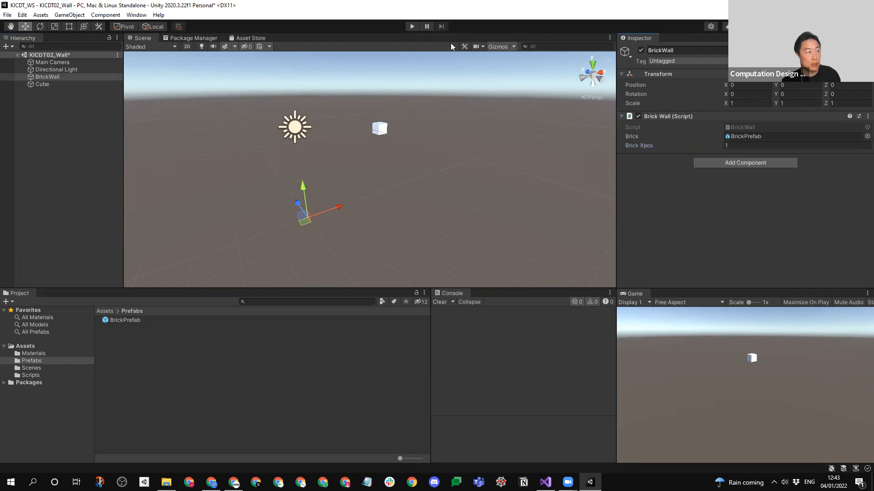
- Run the scene in Play mode to check the brick's position with the new Brick Xpos value, and stop it
{"action": "left_click", "coordinate": [411, 27]}
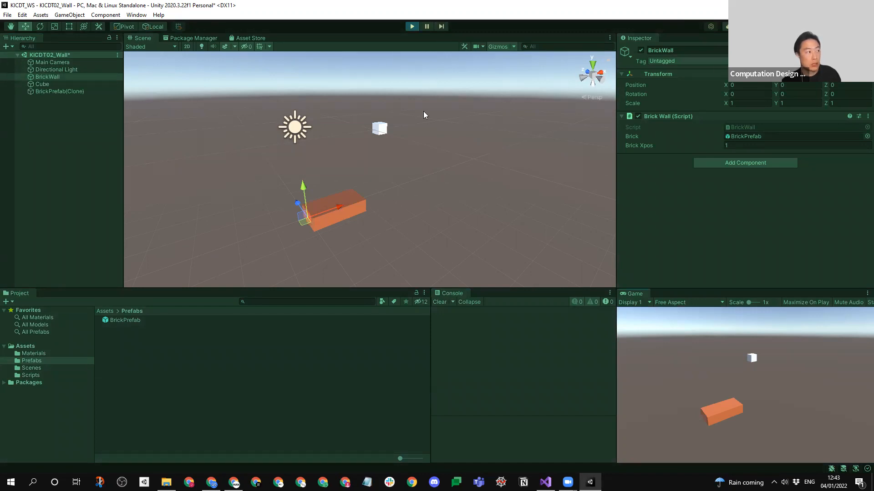
{"action": "left_click", "coordinate": [727, 146]}
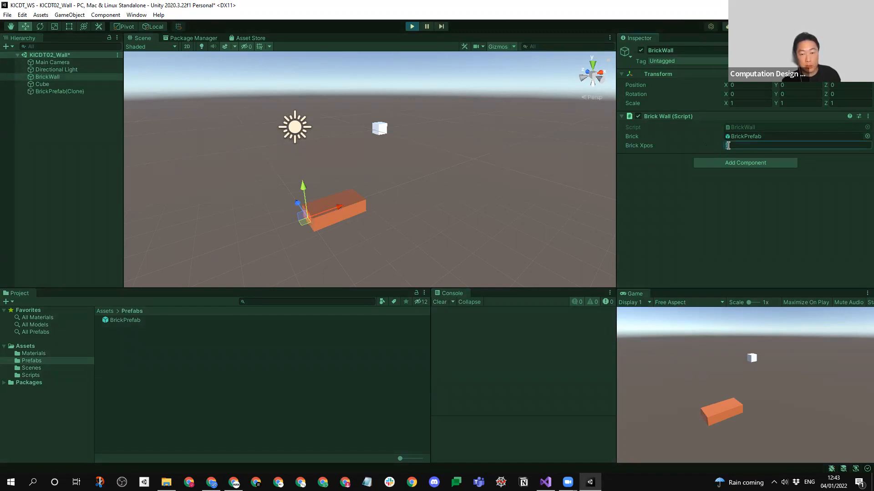
{"action": "left_click", "coordinate": [412, 27]}
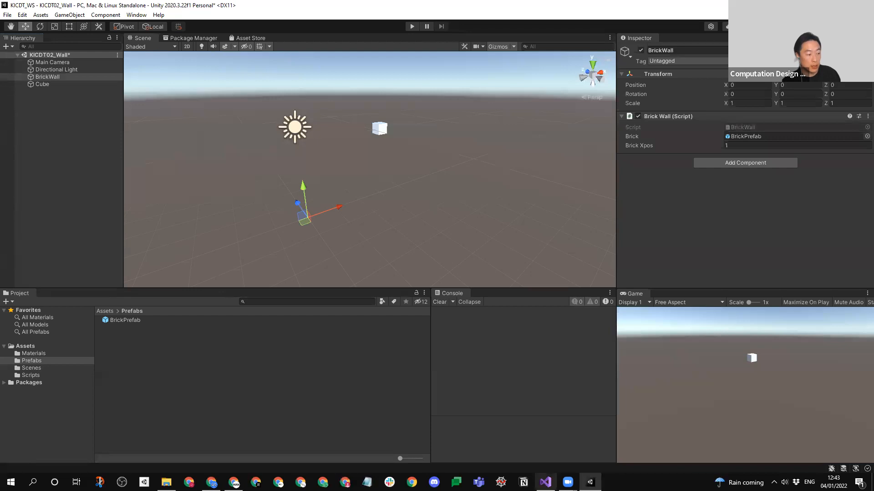
- Review the brickXpos code in Visual Studio, return to Unity, and start and stop Play mode twice
{"action": "left_click", "coordinate": [545, 482]}
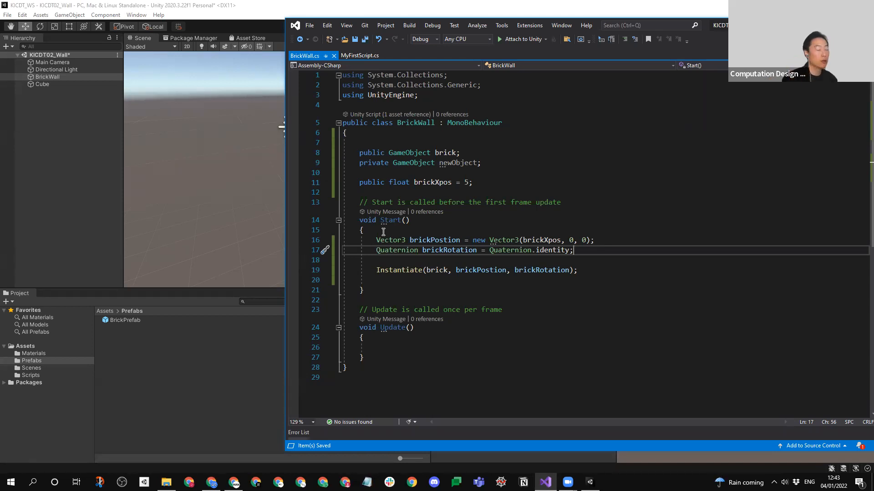
{"action": "left_click", "coordinate": [78, 173]}
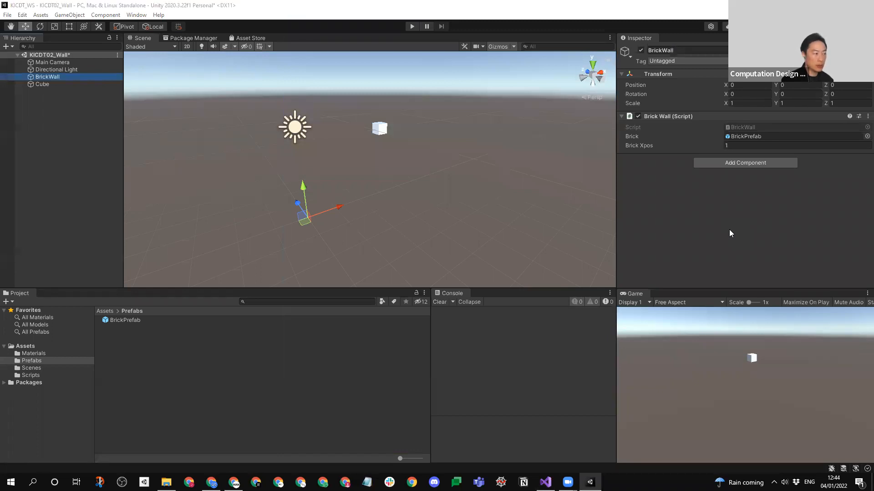
{"action": "left_click", "coordinate": [411, 26]}
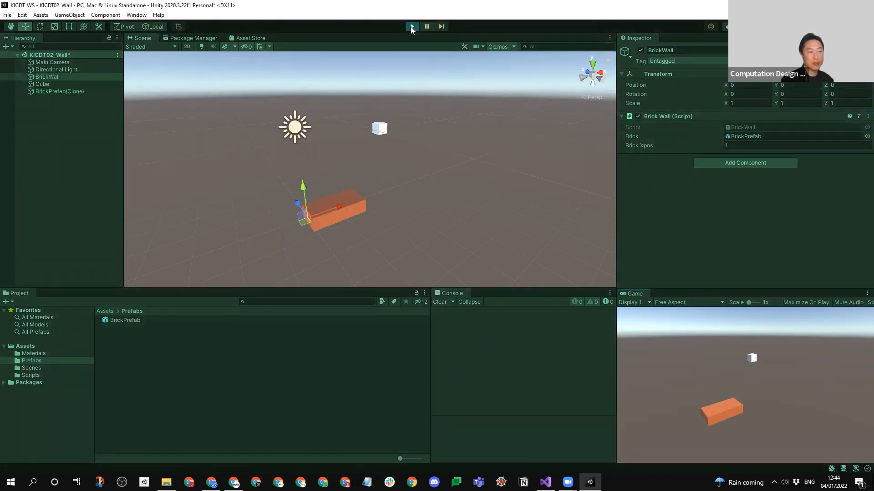
{"action": "left_click", "coordinate": [742, 145]}
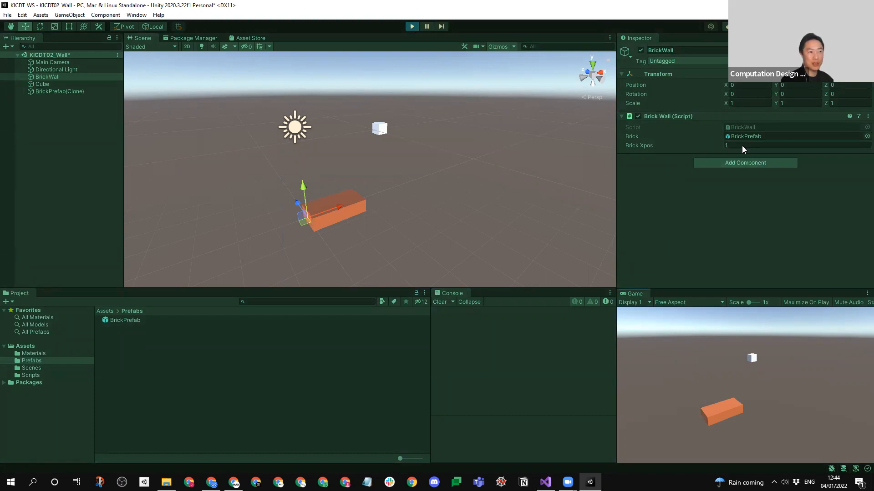
{"action": "left_click", "coordinate": [490, 68]}
{"action": "left_click", "coordinate": [411, 26]}
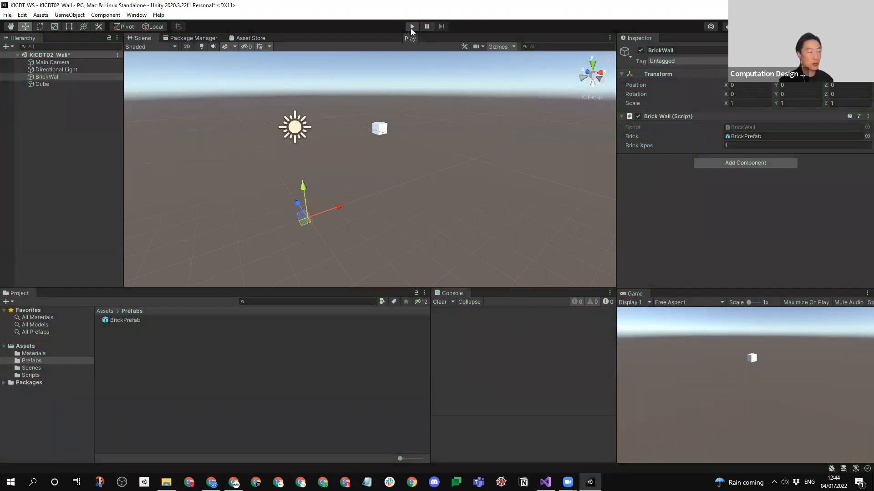
{"action": "left_click", "coordinate": [411, 27]}
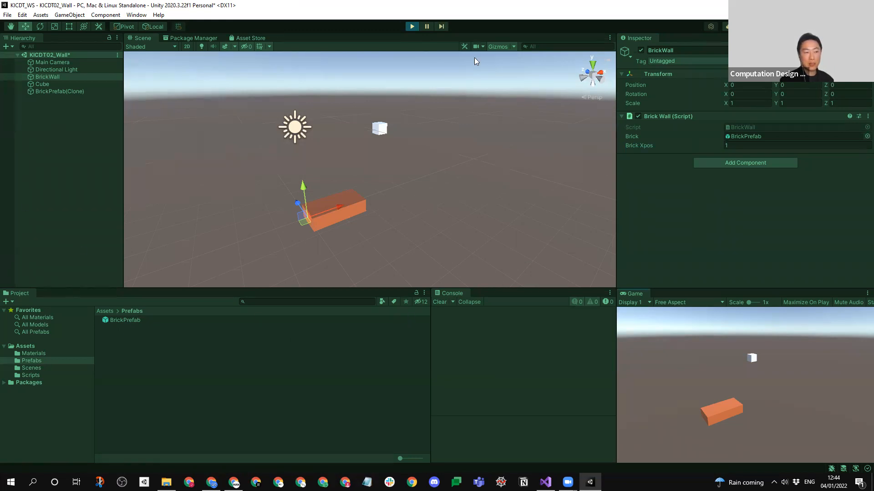
{"action": "left_click", "coordinate": [413, 27]}
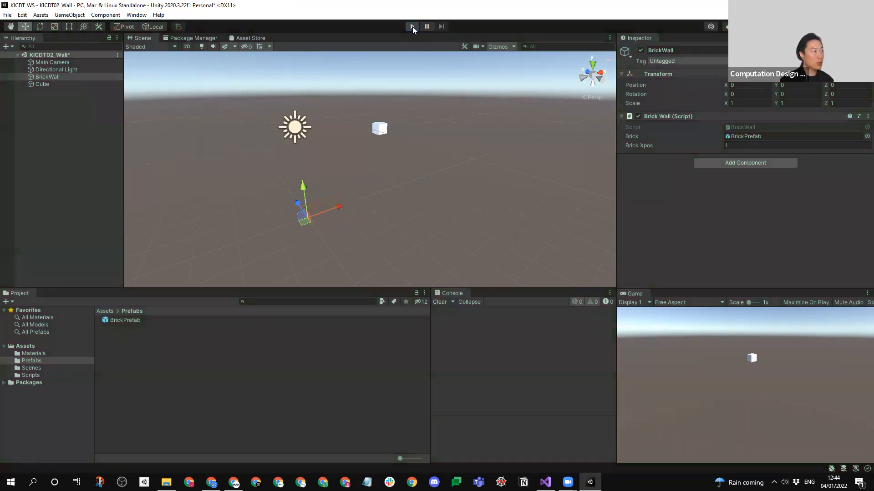
- Look over the Player project settings and the Playmode tint entry in the Colors preferences, and close the preferences
{"action": "left_click", "coordinate": [7, 14]}
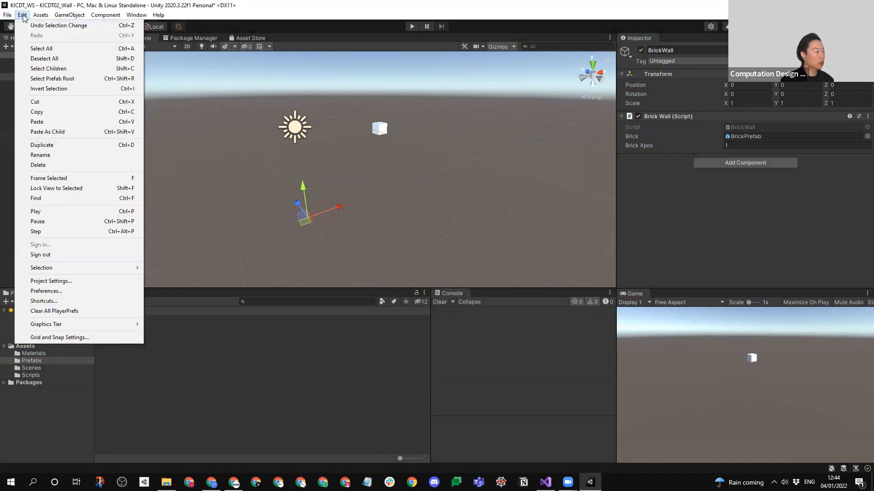
{"action": "left_click", "coordinate": [72, 282]}
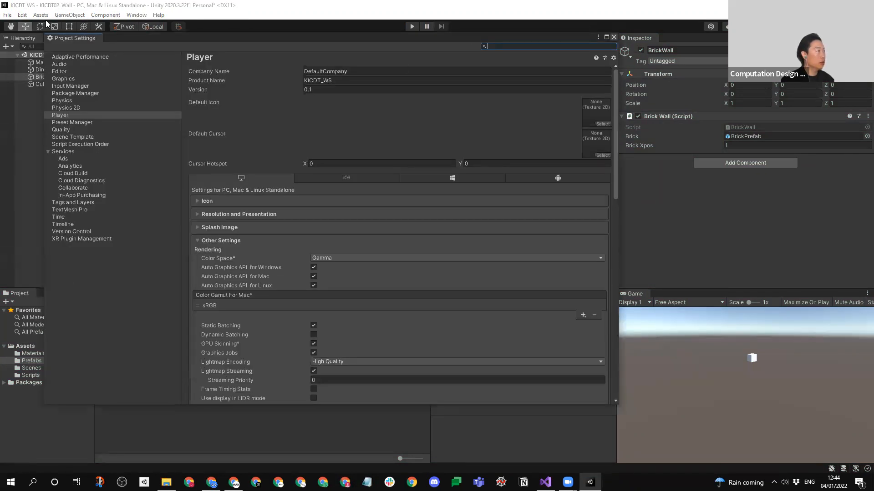
{"action": "left_click", "coordinate": [22, 15]}
{"action": "left_click", "coordinate": [32, 292]}
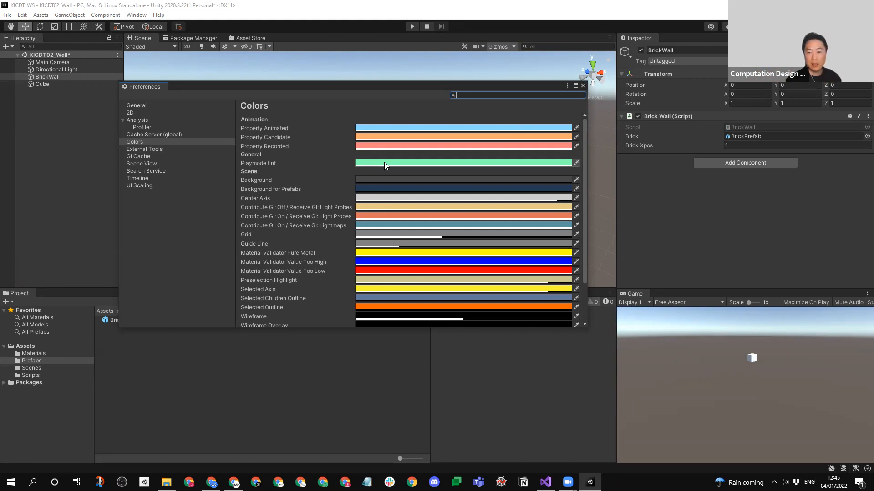
{"action": "left_click", "coordinate": [582, 85]}
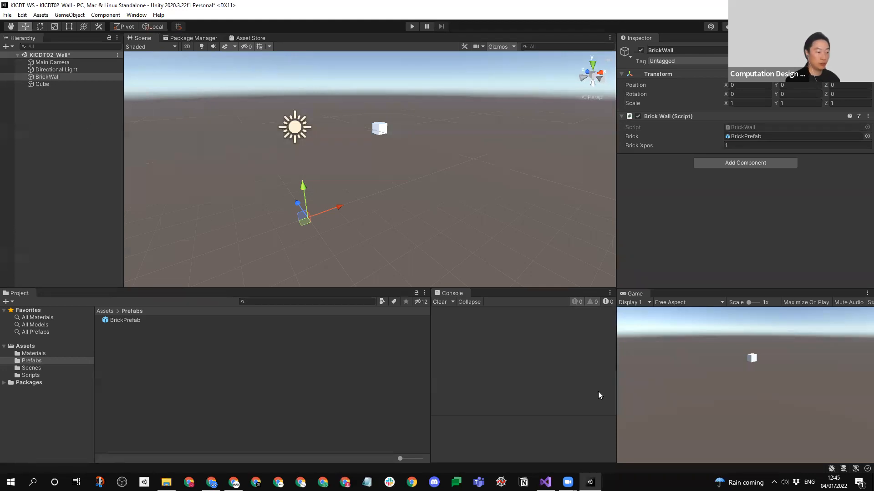
- Switch to Visual Studio and add two blank lines above the Instantiate call in the Start method of BrickWall.cs
{"action": "key", "text": "alt+Tab"}
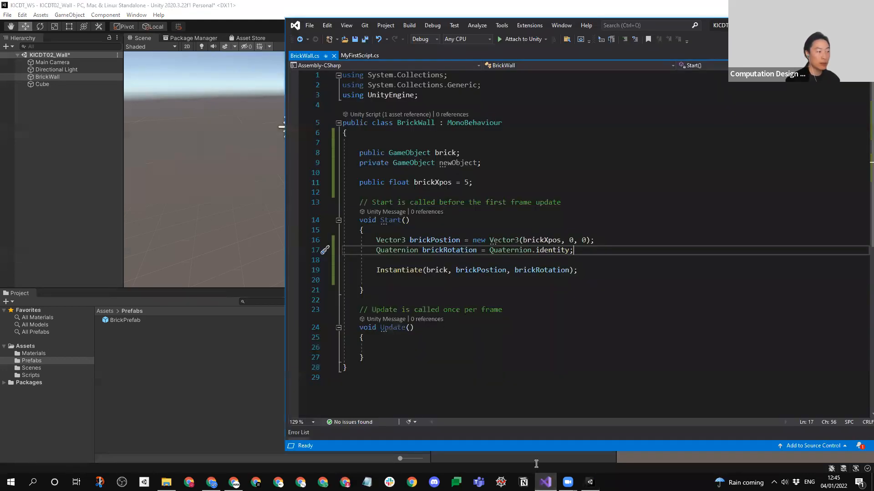
{"action": "left_click", "coordinate": [524, 344]}
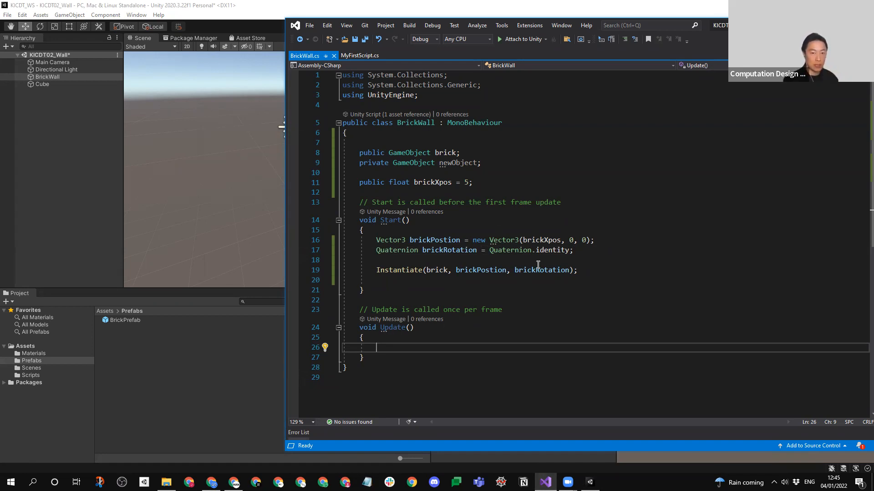
{"action": "left_click", "coordinate": [454, 257]}
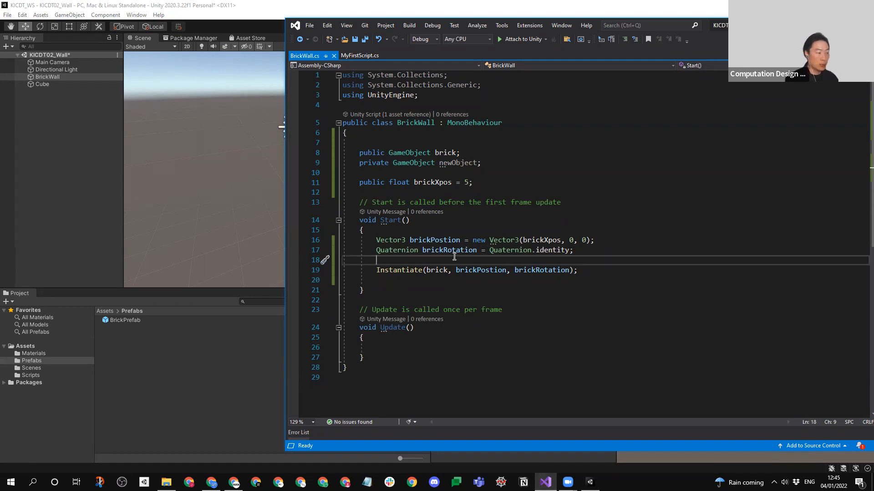
{"action": "key", "text": "Return"}
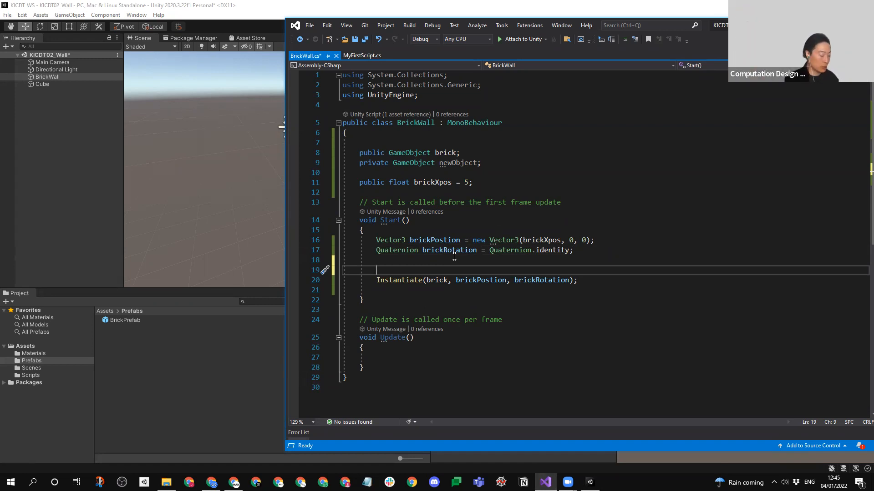
{"action": "key", "text": "Return"}
{"action": "key", "text": "Up"}
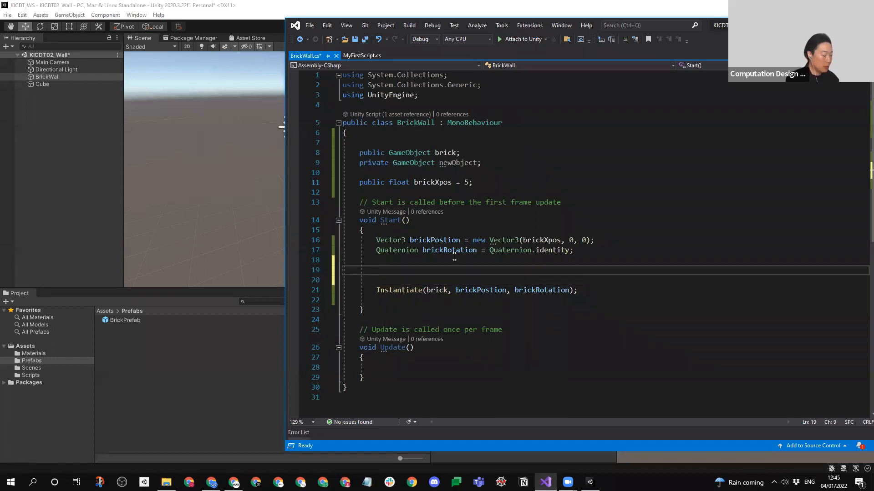
{"action": "type", "text": "for"}
{"action": "key", "text": "BackSpace"}
{"action": "key", "text": "BackSpace"}
{"action": "key", "text": "BackSpace"}
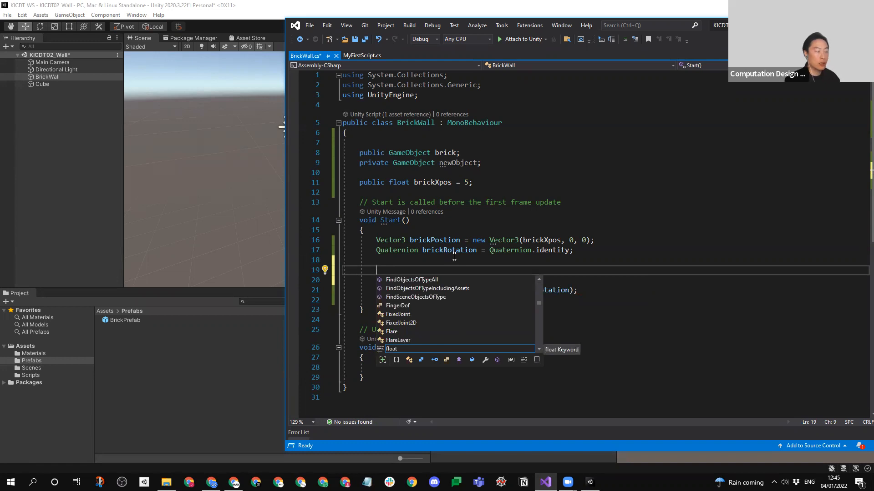
{"action": "left_click", "coordinate": [435, 190]}
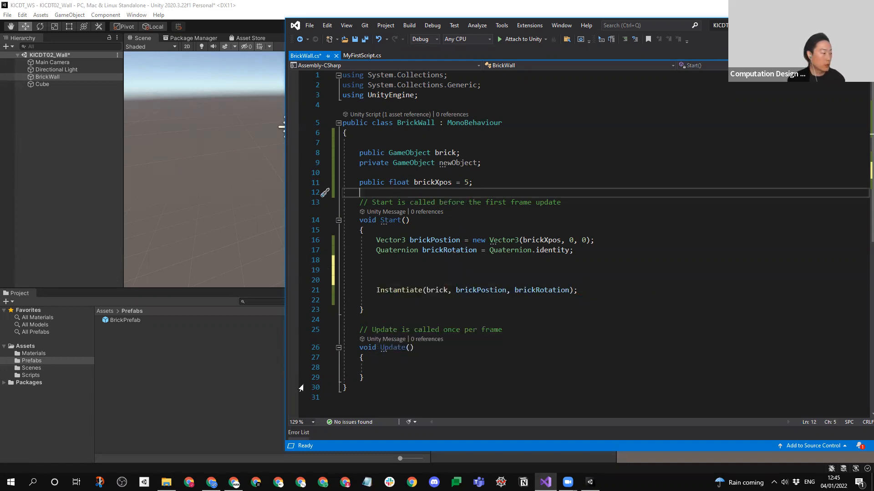
- Review the int/float and Build Something slides of the workshop presentation in the browser, and return to the Instantiate code in Visual Studio
{"action": "mouse_move", "coordinate": [211, 482]}
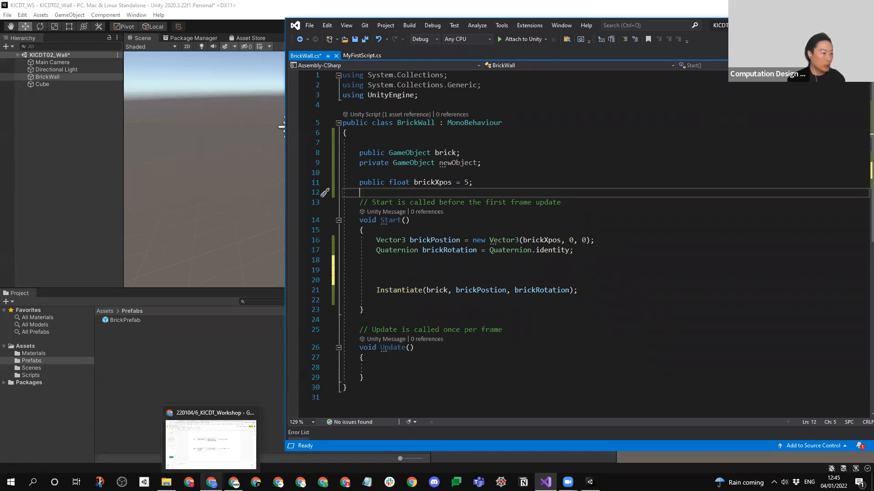
{"action": "left_click", "coordinate": [224, 457]}
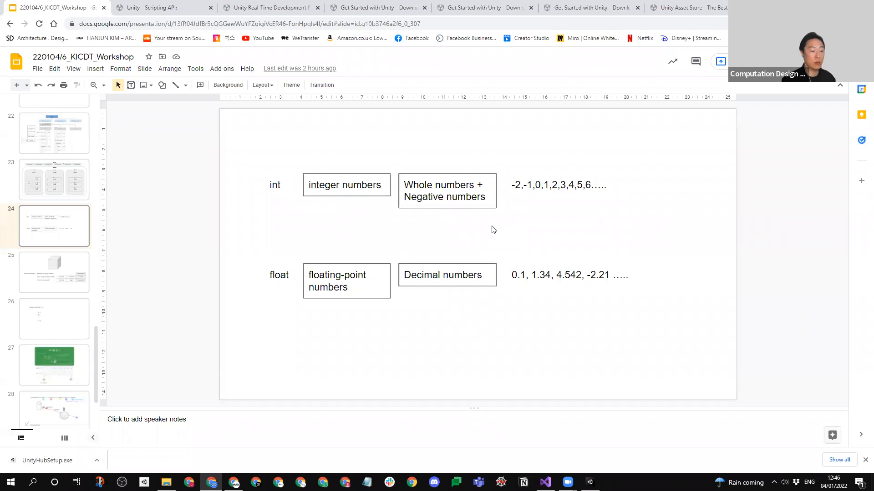
{"action": "left_click", "coordinate": [28, 279]}
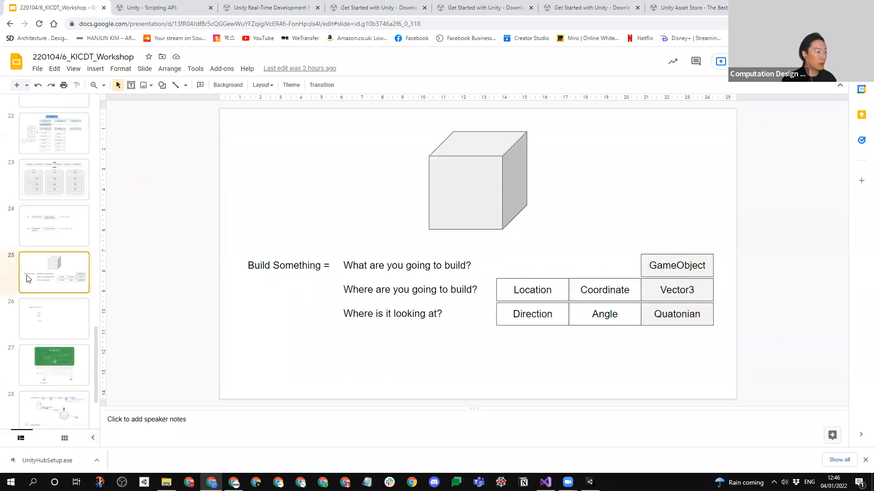
{"action": "left_click", "coordinate": [57, 218]}
{"action": "left_click", "coordinate": [38, 311]}
{"action": "left_click", "coordinate": [55, 278]}
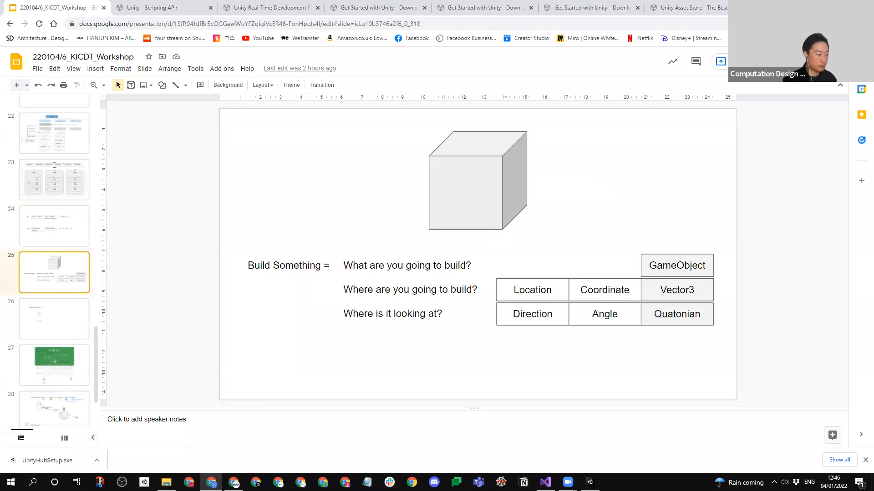
{"action": "key", "text": "alt+Tab"}
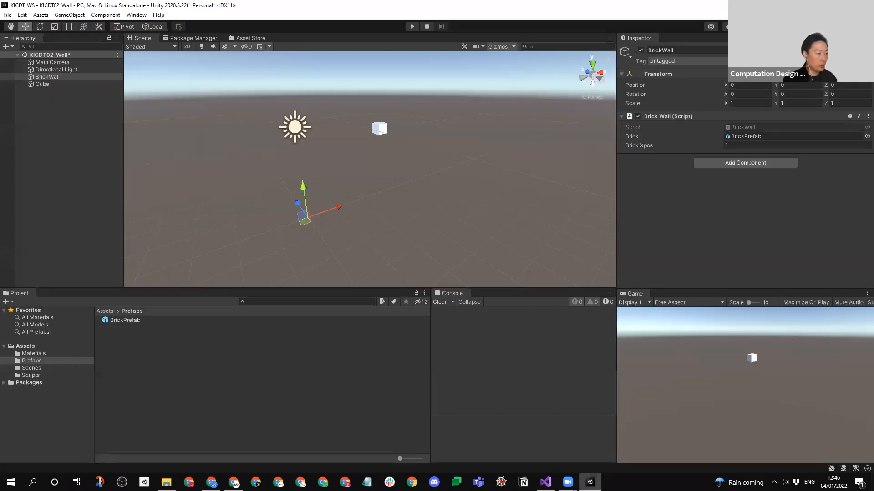
{"action": "key", "text": "alt+Tab"}
{"action": "left_click", "coordinate": [408, 283]}
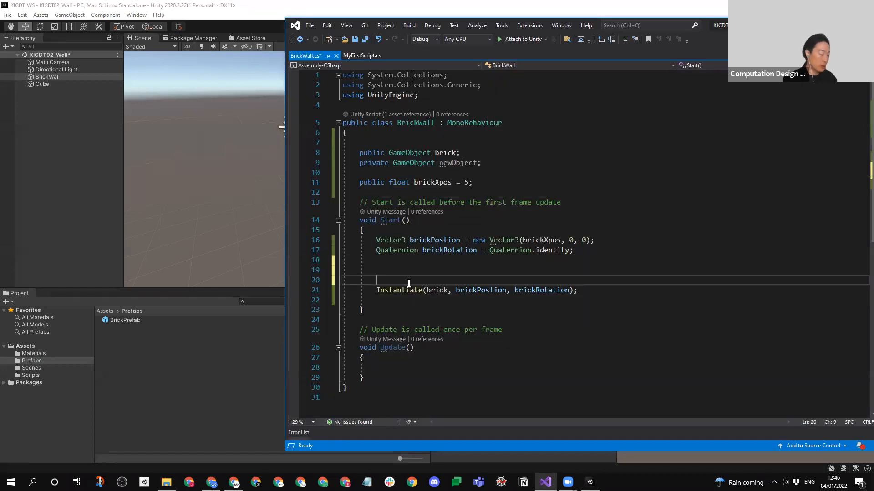
{"action": "type", "text": "for"}
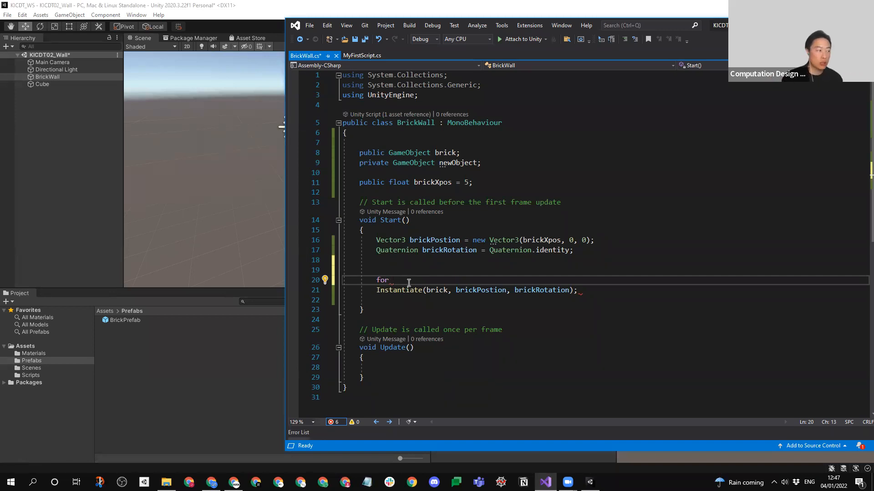
{"action": "type", "text": "(in"}
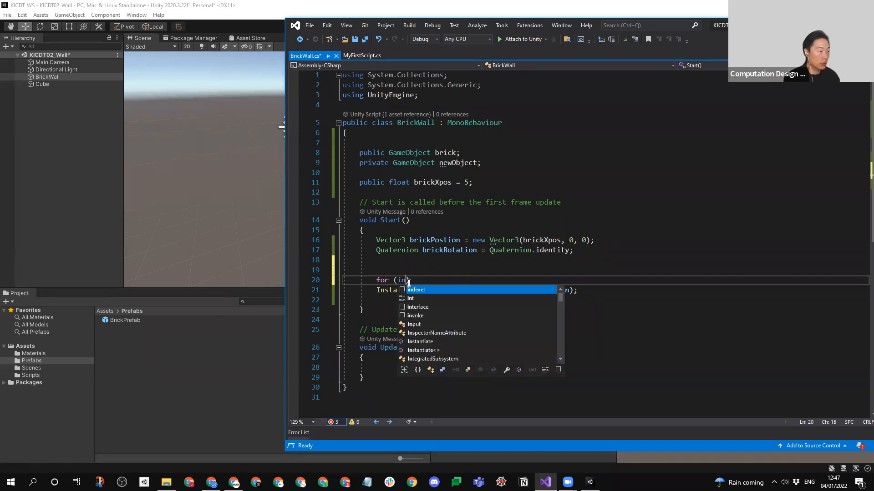
{"action": "key", "text": "BackSpace"}
{"action": "key", "text": "BackSpace"}
{"action": "key", "text": "BackSpace"}
{"action": "key", "text": "BackSpace"}
{"action": "key", "text": "BackSpace"}
{"action": "key", "text": "BackSpace"}
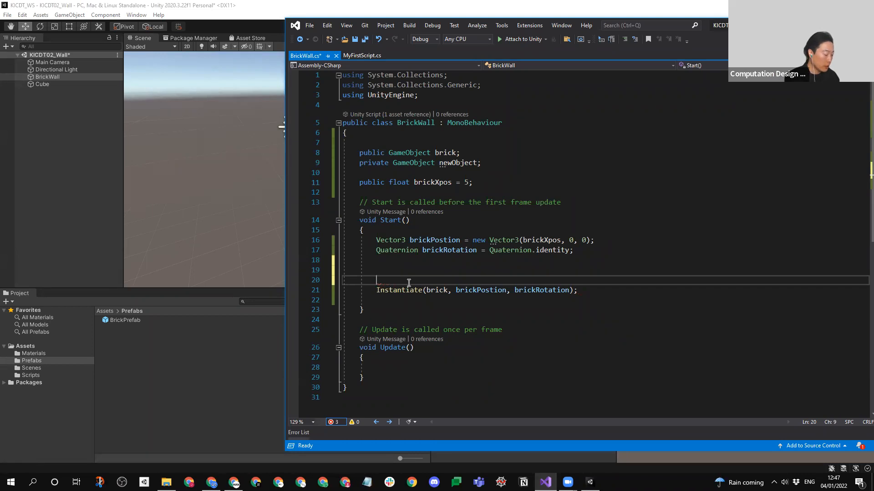
- Insert a for loop above the Instantiate call, with int i = 0, the condition i < 10 and the increment i++
{"action": "type", "text": "for"}
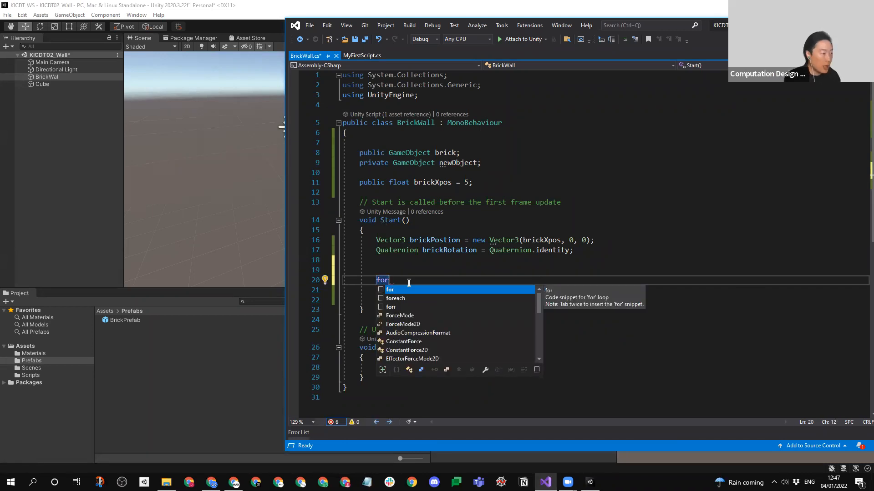
{"action": "key", "text": "Tab"}
{"action": "key", "text": "Tab"}
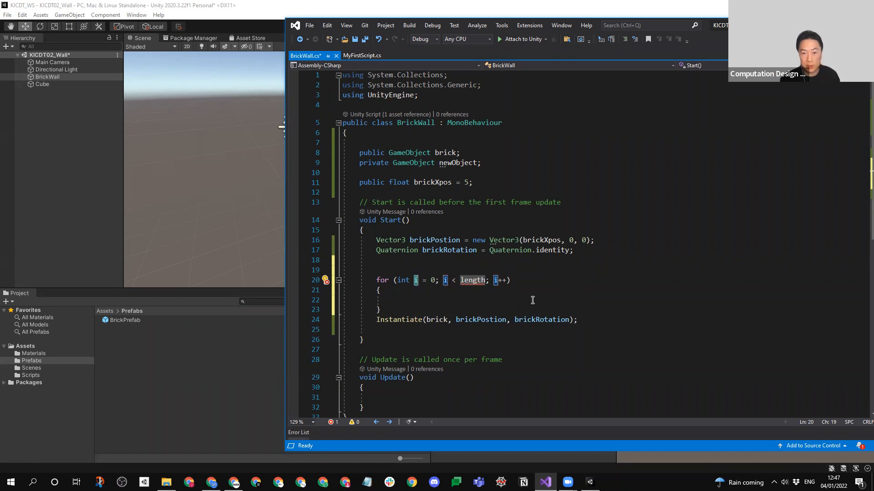
{"action": "left_click", "coordinate": [433, 281]}
{"action": "left_click", "coordinate": [414, 280]}
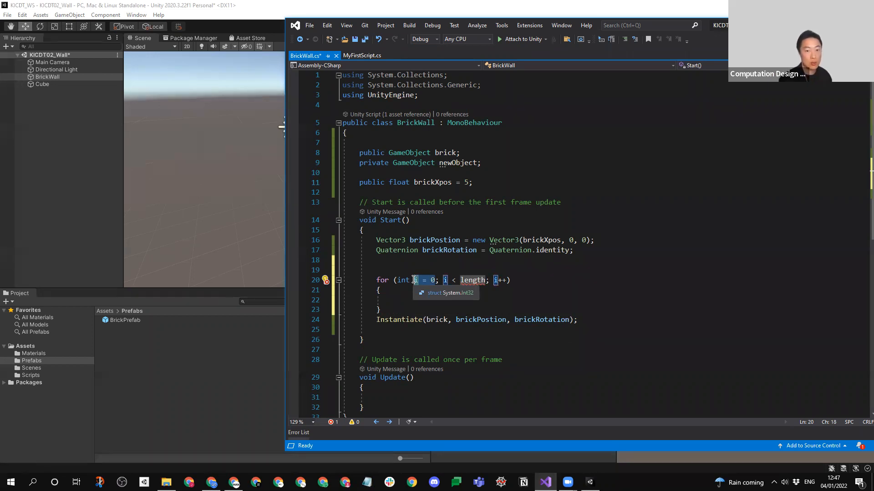
{"action": "double_click", "coordinate": [478, 281]}
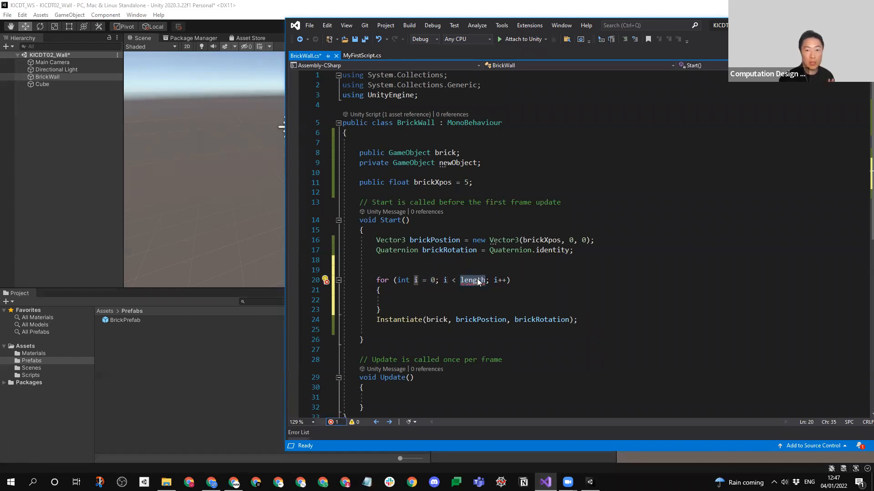
{"action": "type", "text": "10"}
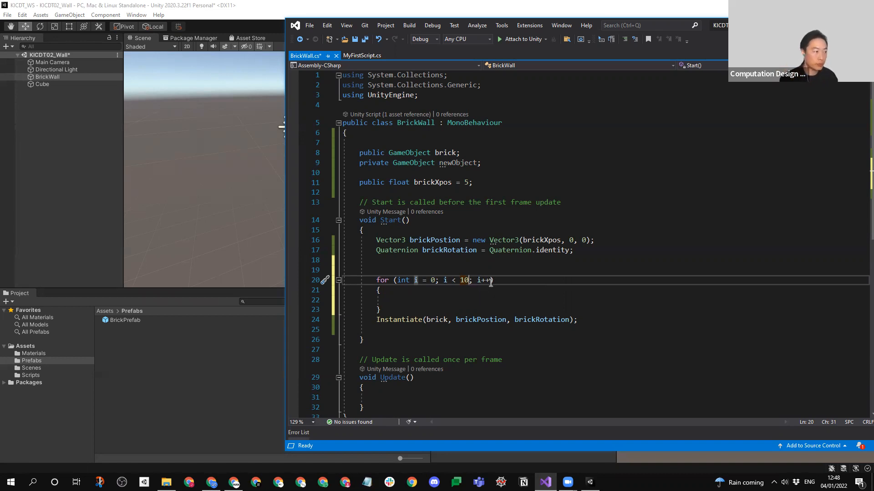
- Write i = i + 1 inside the for loop's body to illustrate the i++ increment
{"action": "left_click_drag", "start_coordinate": [490, 281], "coordinate": [477, 281]}
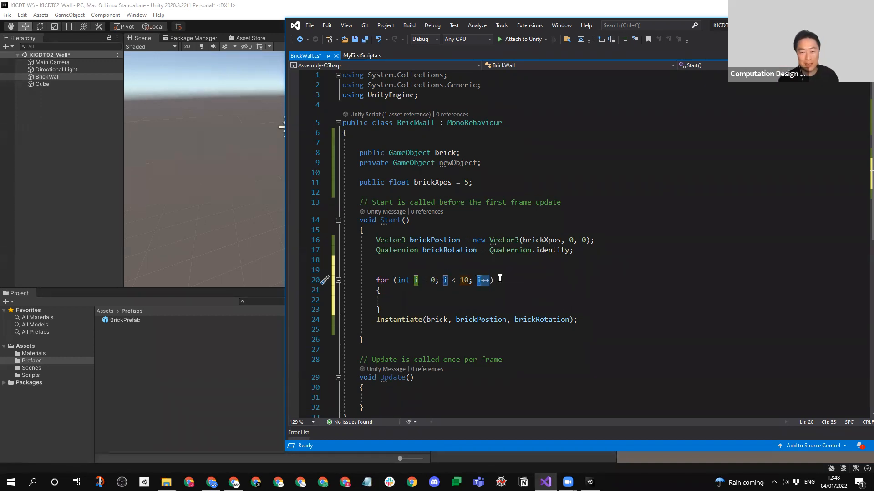
{"action": "left_click", "coordinate": [477, 300]}
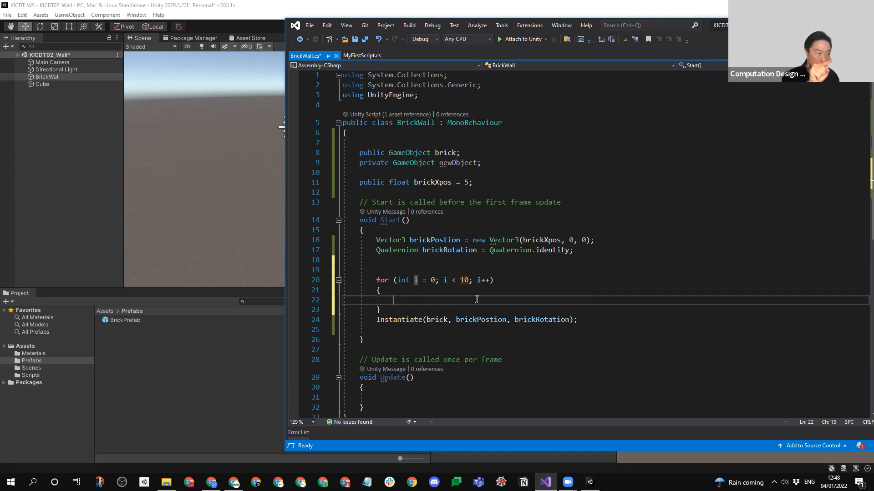
{"action": "type", "text": "i = i + 1"}
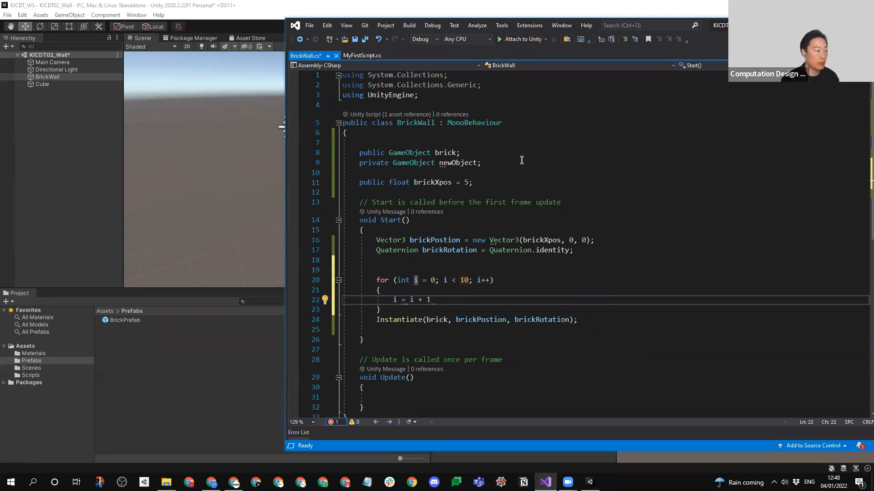
- Move the Instantiate(brick, brickPostion, brickRotation) statement into the for loop's body, replacing the i = i + 1 text
{"action": "left_click_drag", "start_coordinate": [579, 322], "coordinate": [377, 320]}
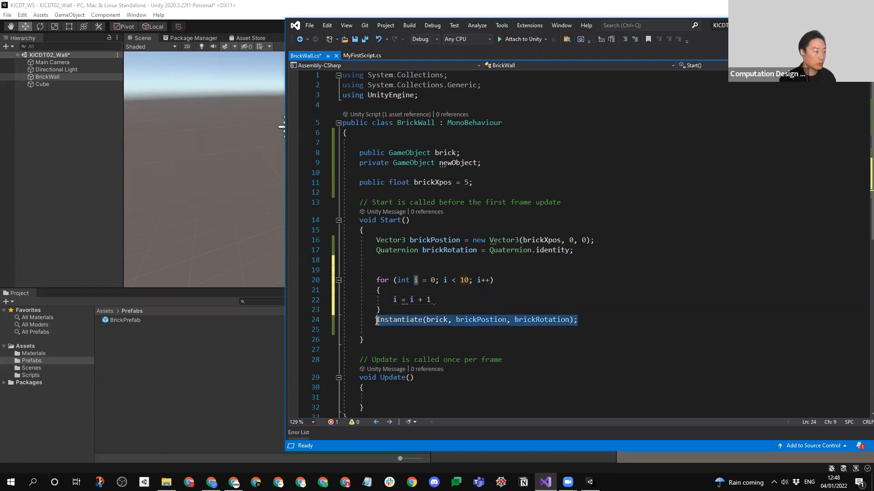
{"action": "key", "text": "ctrl+x"}
{"action": "left_click_drag", "start_coordinate": [442, 302], "coordinate": [393, 301]}
{"action": "key", "text": "ctrl+v"}
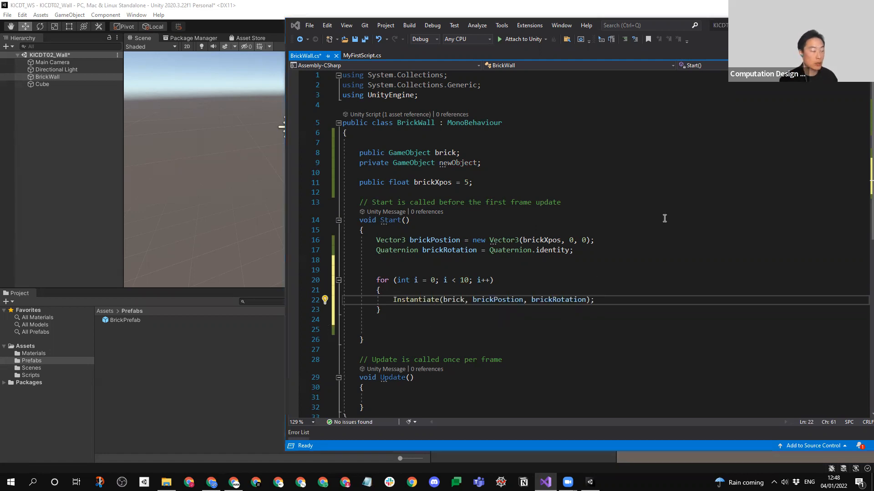
- Move the brickPostion and brickRotation declarations from the top of Start into the for loop, separated from the Instantiate call by a blank line
{"action": "left_click_drag", "start_coordinate": [590, 253], "coordinate": [375, 240]}
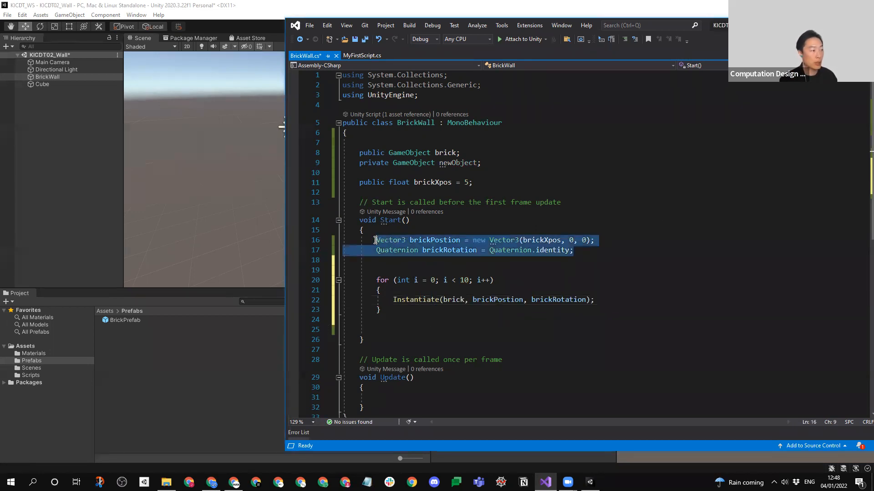
{"action": "left_click", "coordinate": [414, 289]}
{"action": "key", "text": "Return"}
{"action": "key", "text": "ctrl+v"}
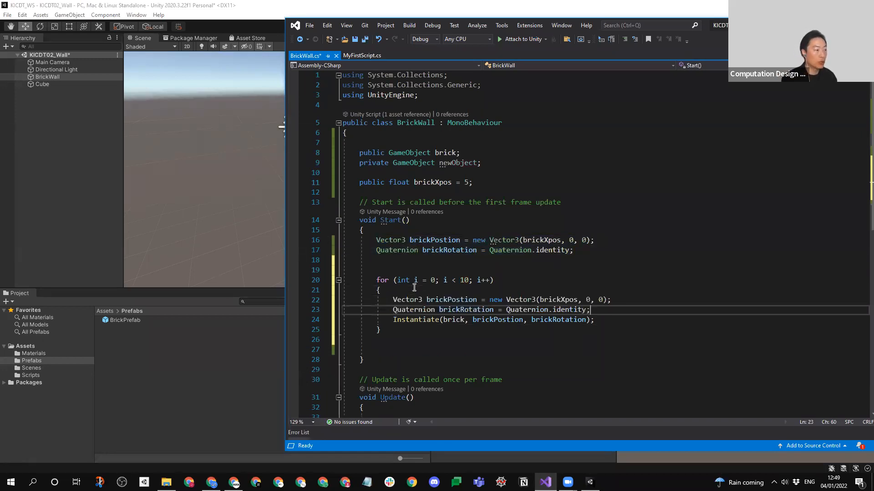
{"action": "key", "text": "Return"}
{"action": "left_click_drag", "start_coordinate": [577, 251], "coordinate": [343, 239]}
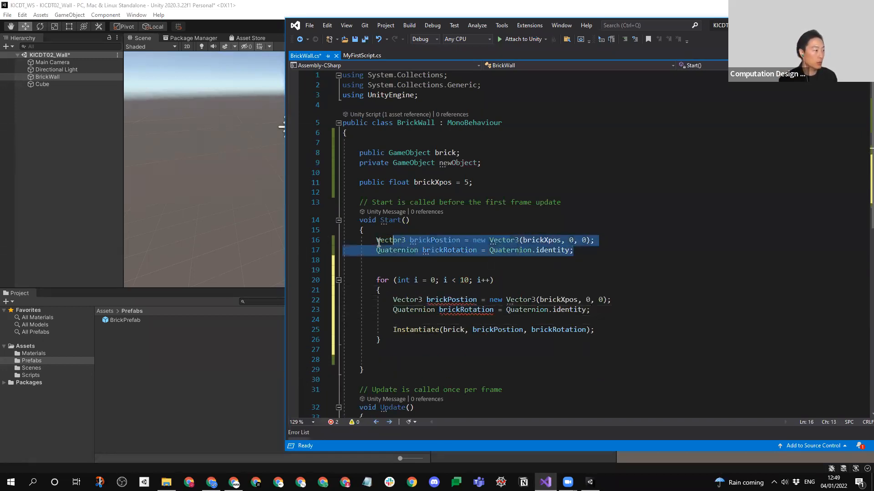
{"action": "key", "text": "Delete"}
{"action": "left_click", "coordinate": [618, 257]}
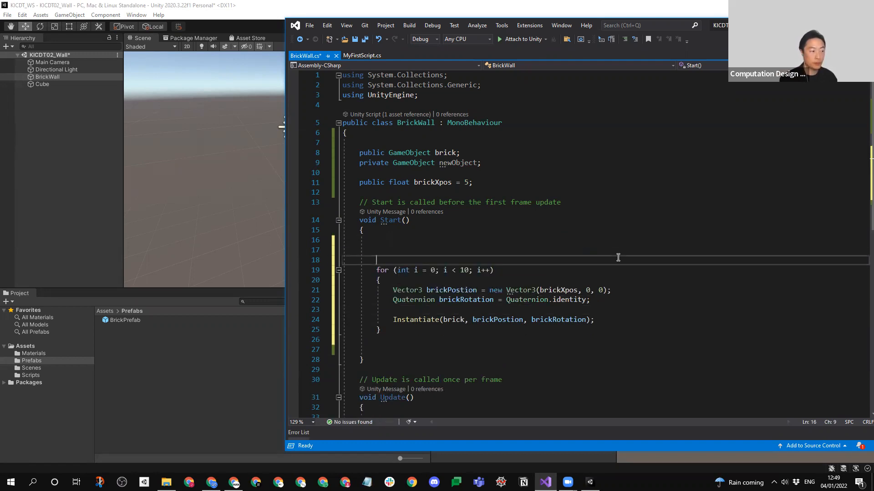
{"action": "left_click", "coordinate": [563, 291]}
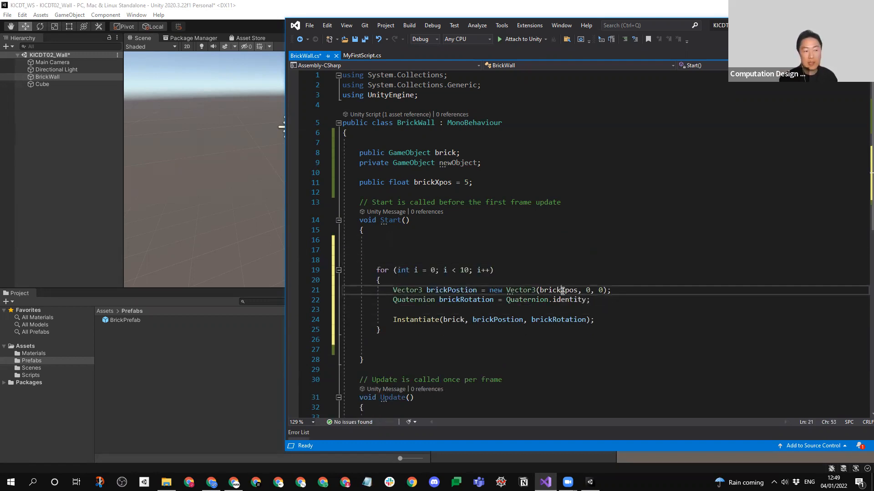
- Replace brickXpos with i * 2 as the X value in the brickPostion Vector3 and save the script
{"action": "left_click", "coordinate": [422, 270]}
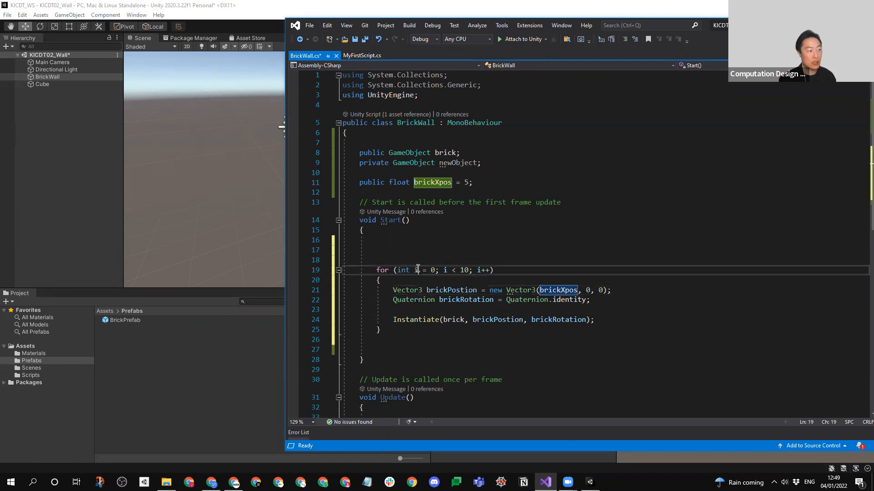
{"action": "double_click", "coordinate": [566, 291]}
{"action": "key", "text": "ctrl+v"}
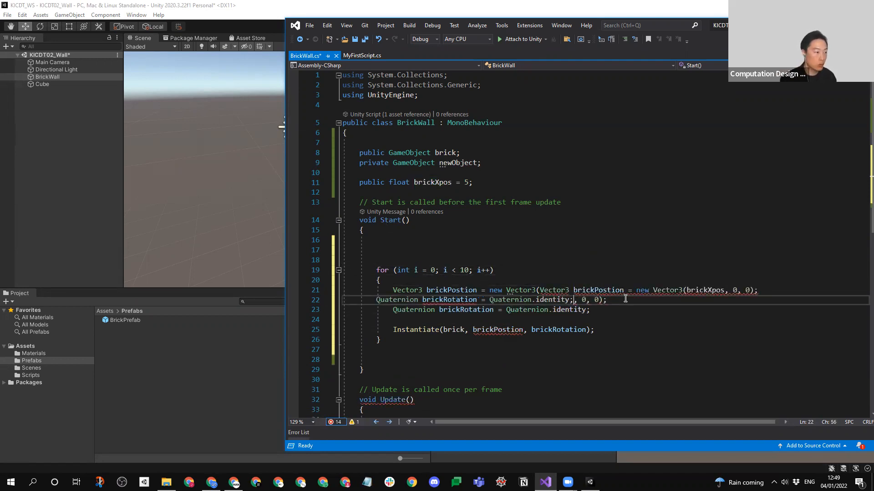
{"action": "key", "text": "ctrl+z"}
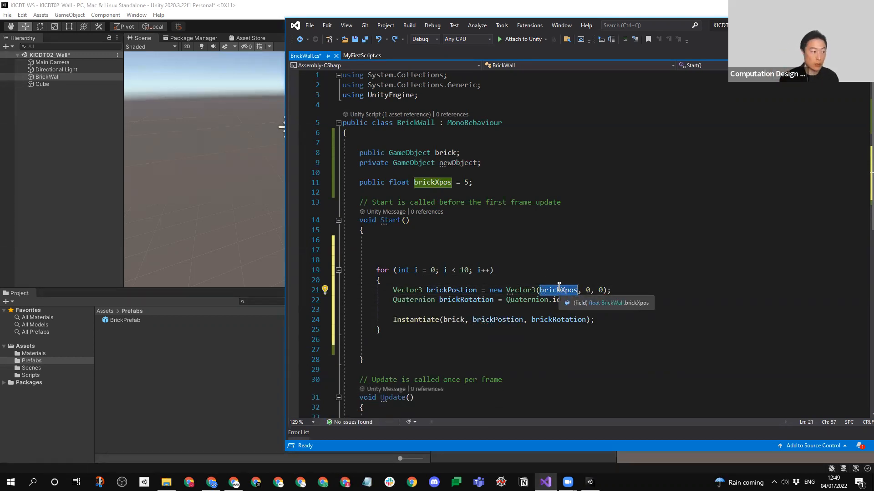
{"action": "type", "text": "i"}
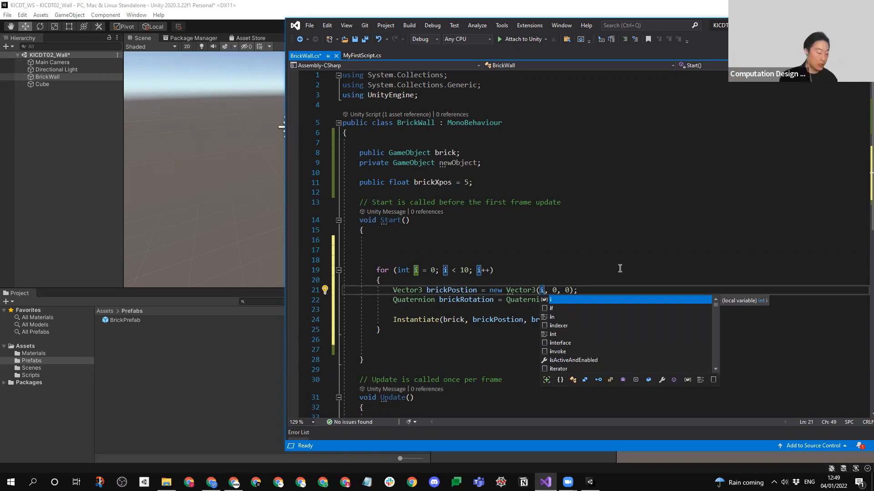
{"action": "type", "text": " * 2"}
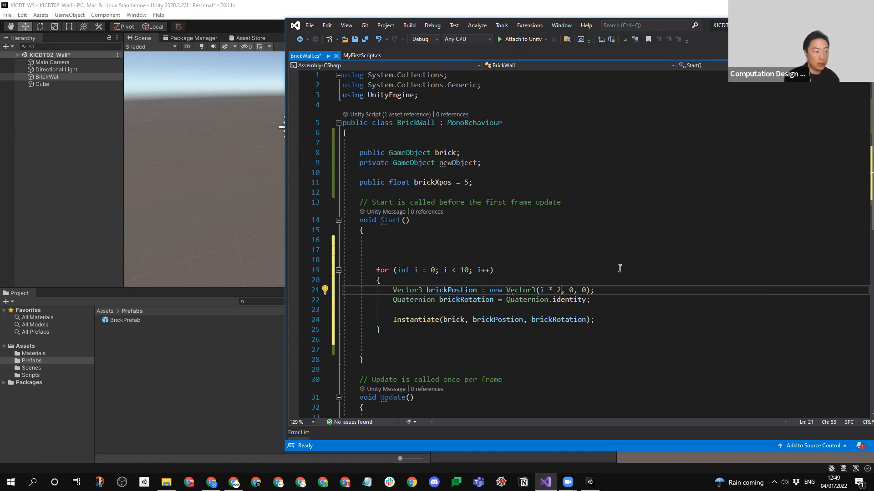
{"action": "left_click", "coordinate": [618, 260]}
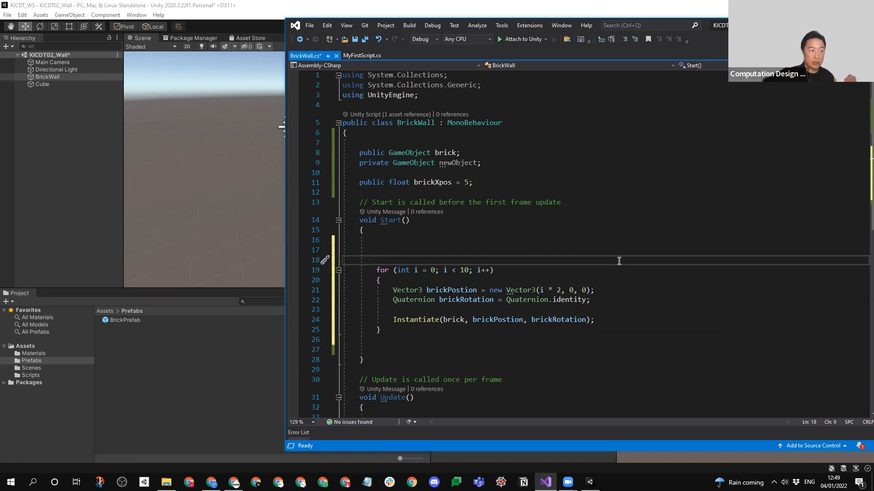
{"action": "key", "text": "ctrl+s"}
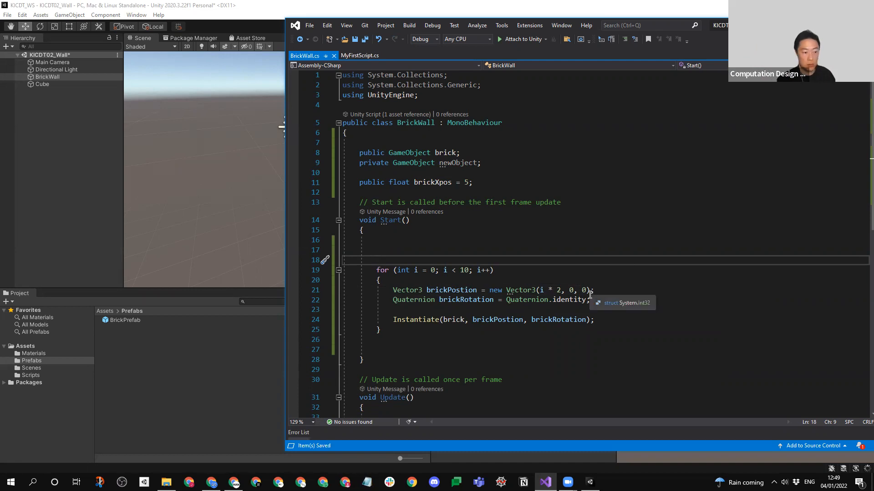
- Run the scene in Unity, select individual brick clones along the generated row to inspect them, and stop play mode
{"action": "left_click", "coordinate": [24, 162]}
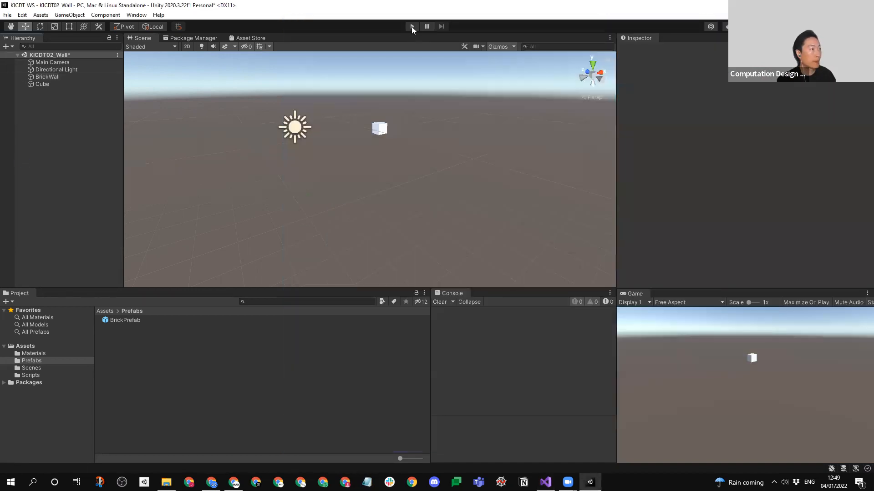
{"action": "left_click", "coordinate": [412, 26]}
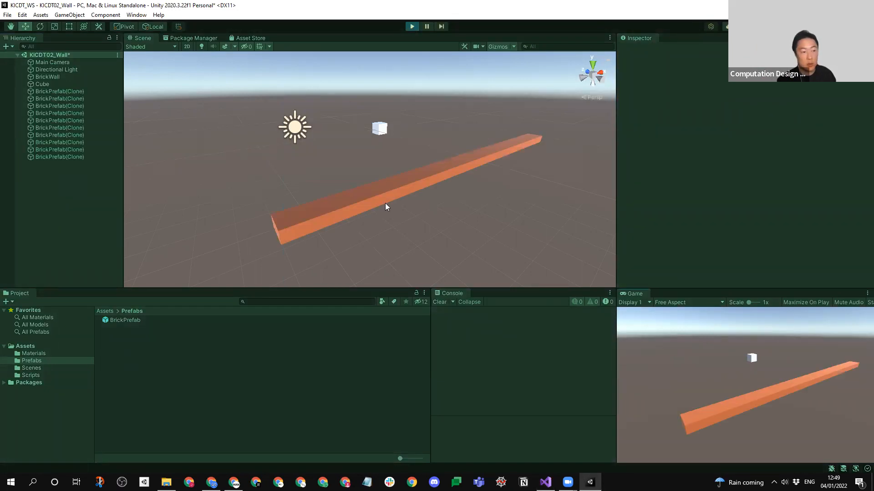
{"action": "left_click", "coordinate": [353, 203]}
{"action": "left_click", "coordinate": [407, 193]}
{"action": "left_click", "coordinate": [436, 181]}
{"action": "left_click", "coordinate": [461, 170]}
{"action": "left_click", "coordinate": [482, 154]}
{"action": "left_click", "coordinate": [514, 142]}
{"action": "left_click", "coordinate": [530, 136]}
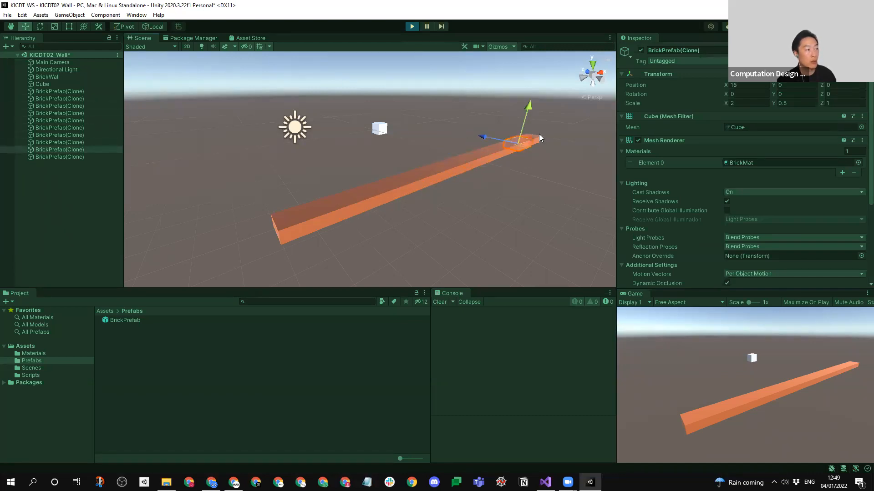
{"action": "left_click", "coordinate": [537, 134]}
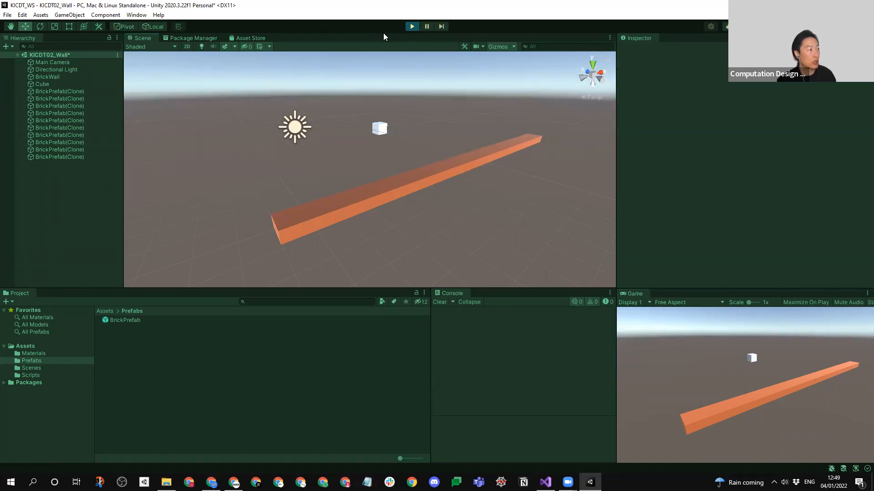
{"action": "left_click", "coordinate": [412, 27]}
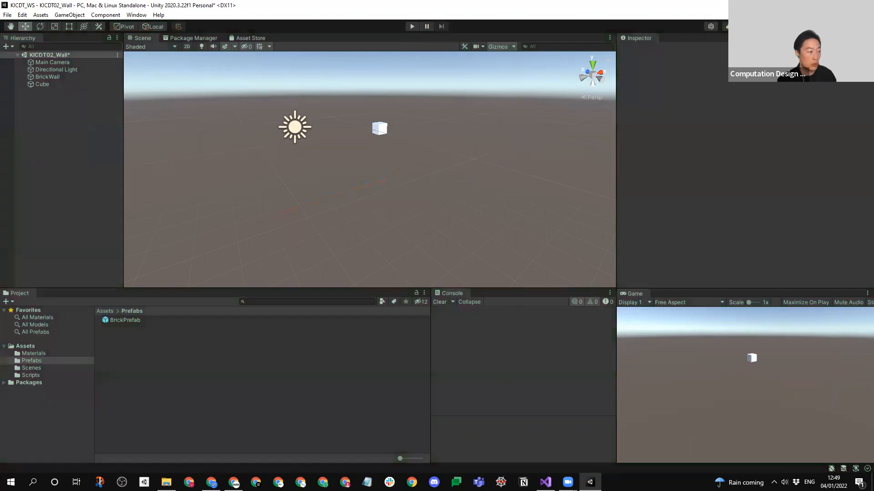
- Return to Visual Studio, change the brickPostion X multiplier to 2.1f and save the script
{"action": "left_click", "coordinate": [542, 480]}
{"action": "type", "text": ".1f, 0, 0);"}
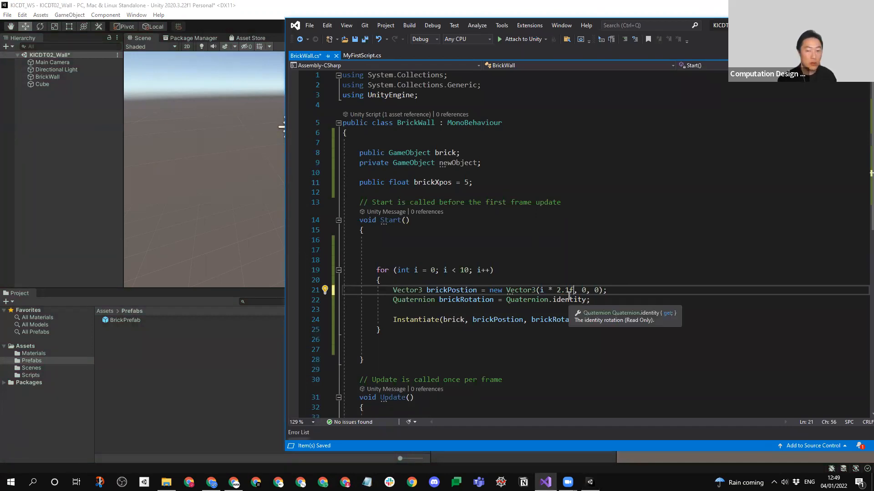
{"action": "left_click_drag", "start_coordinate": [569, 290], "coordinate": [557, 292]}
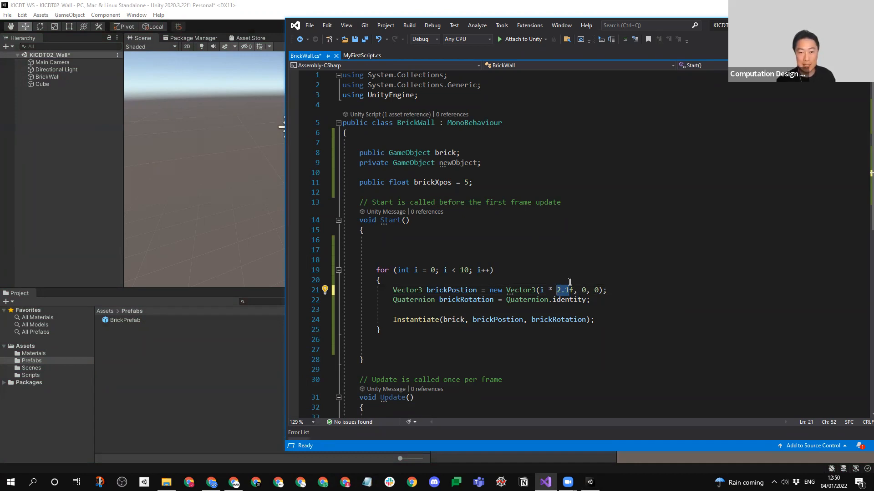
{"action": "key", "text": "ctrl+s"}
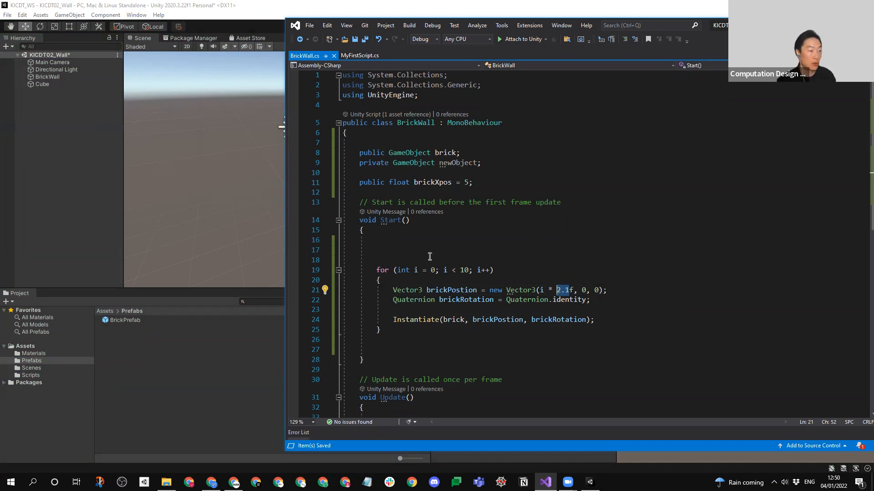
{"action": "left_click_drag", "start_coordinate": [574, 290], "coordinate": [557, 291]}
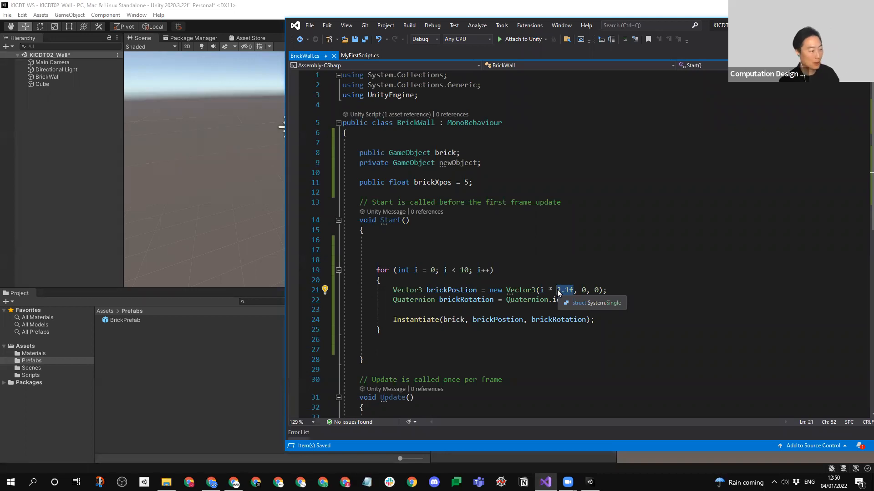
- Play the scene in Unity, examine the spacing between the bricks from different angles, and stop play mode
{"action": "left_click", "coordinate": [152, 177]}
{"action": "left_click", "coordinate": [411, 26]}
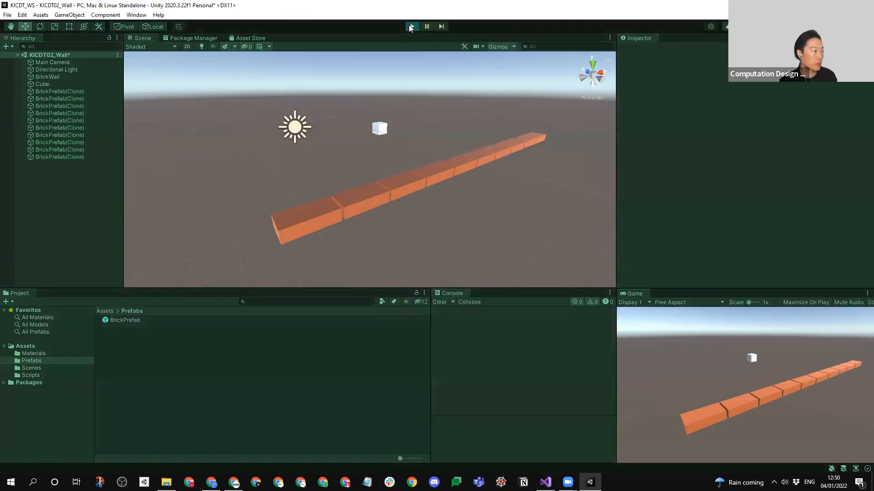
{"action": "right_click_drag", "start_coordinate": [463, 210], "coordinate": [433, 197]}
{"action": "middle_click_drag", "start_coordinate": [433, 197], "coordinate": [349, 206]}
{"action": "scroll", "coordinate": [349, 206], "scroll_direction": "down", "scroll_amount": 4}
{"action": "middle_click_drag", "start_coordinate": [473, 201], "coordinate": [465, 213]}
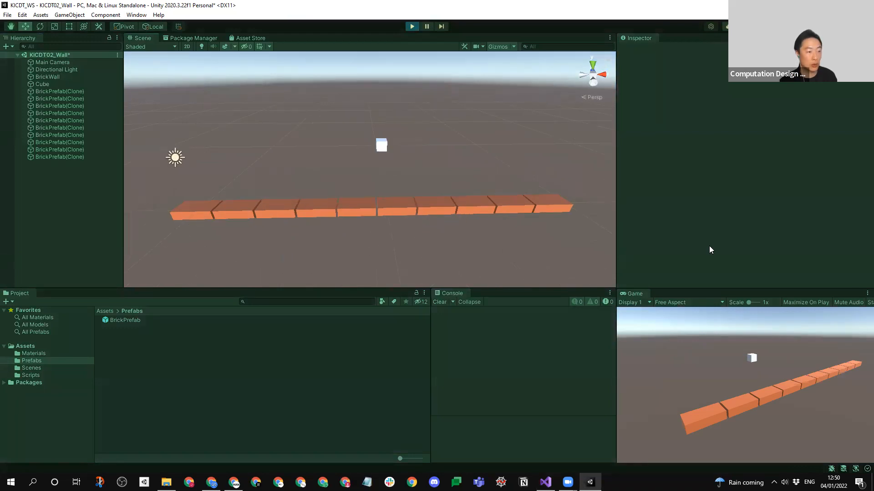
{"action": "left_click_drag", "start_coordinate": [291, 136], "coordinate": [342, 77], "text": "alt"}
{"action": "left_click", "coordinate": [411, 28]}
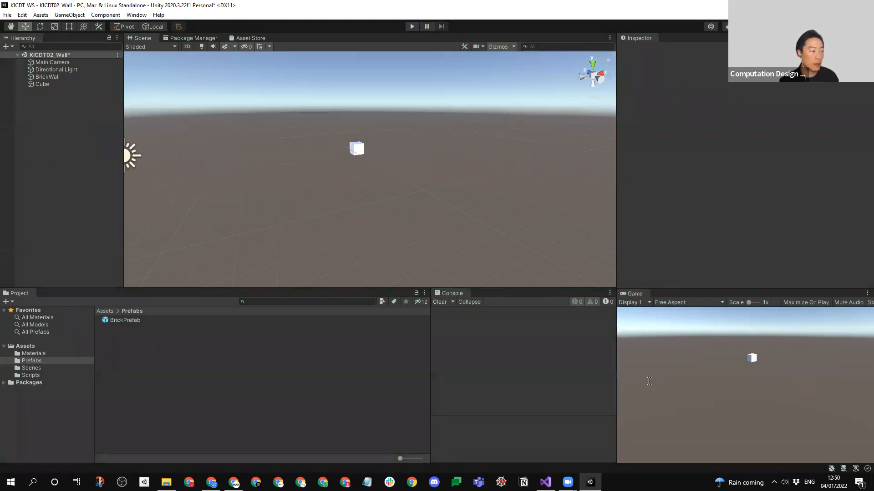
- Back in Visual Studio, insert a second for loop from the code snippet at the start of the existing loop's body
{"action": "key", "text": "alt+Tab"}
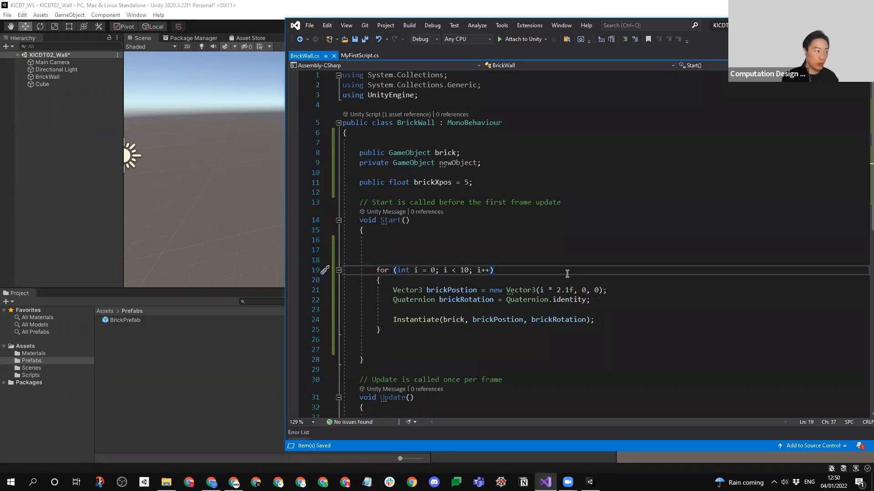
{"action": "key", "text": "Return"}
{"action": "key", "text": "ctrl+z"}
{"action": "key", "text": "Down"}
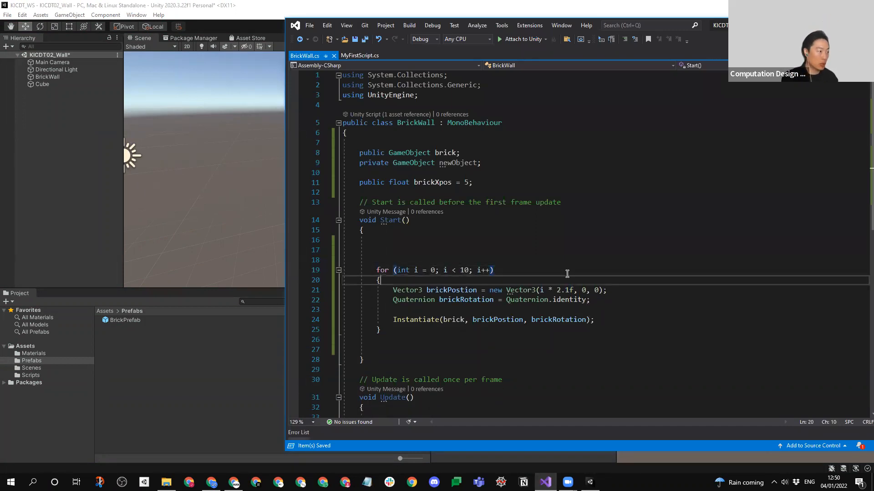
{"action": "key", "text": "Return"}
{"action": "type", "text": "for"}
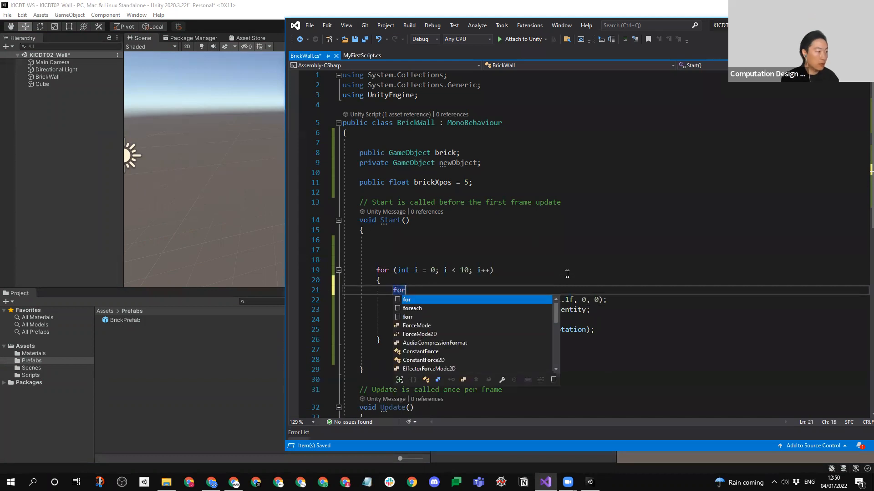
{"action": "key", "text": "Tab"}
{"action": "key", "text": "Tab"}
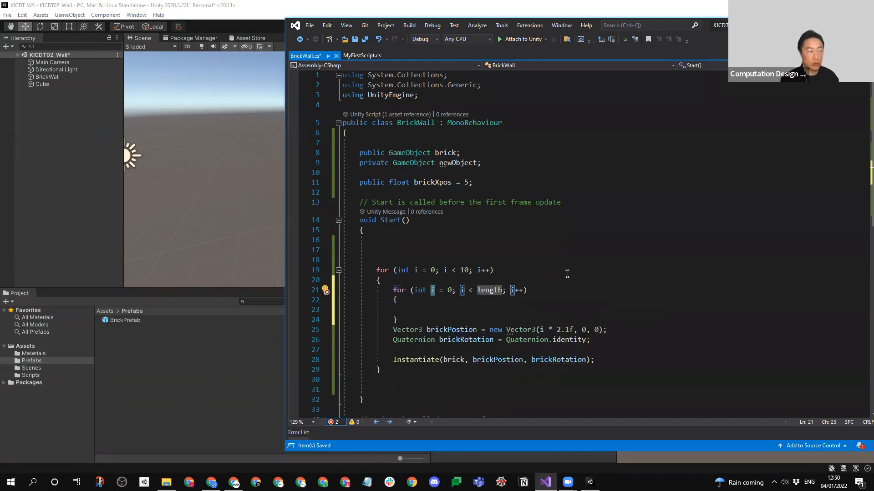
- Rename the nested for loop's counter from i to j throughout its header
{"action": "left_click", "coordinate": [438, 281]}
{"action": "left_click", "coordinate": [433, 291]}
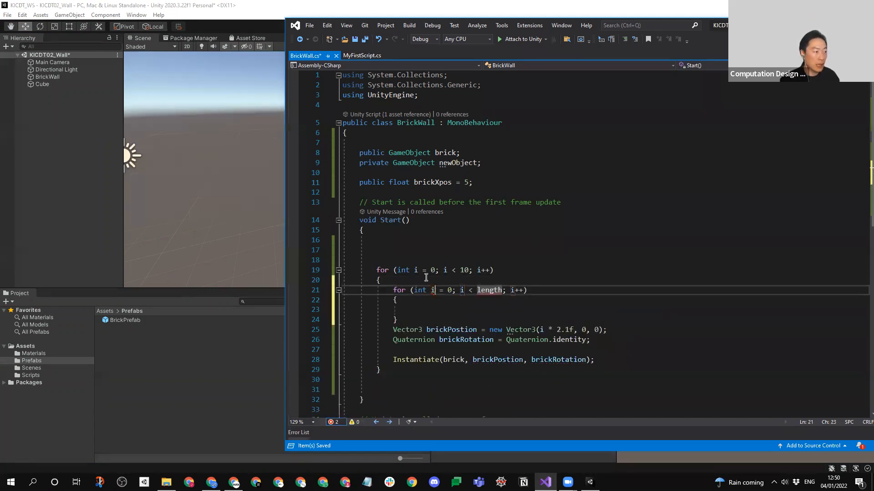
{"action": "key", "text": "shift+Left"}
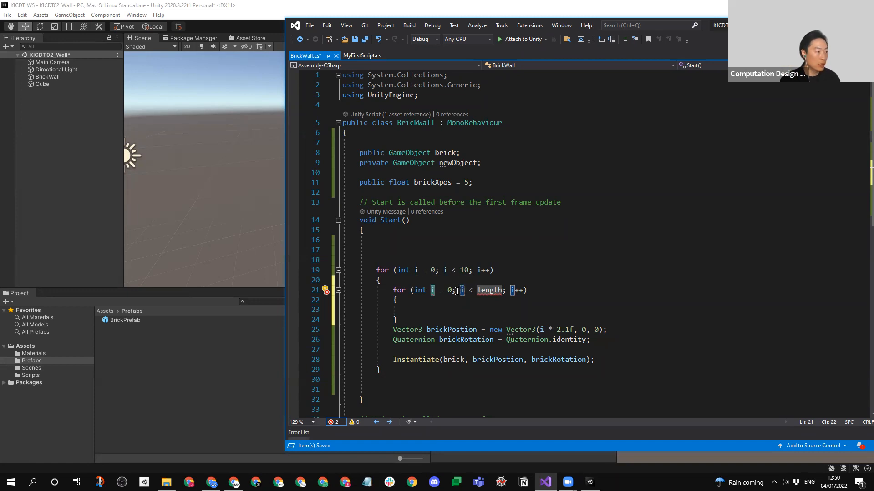
{"action": "type", "text": "j"}
{"action": "left_click_drag", "start_coordinate": [466, 294], "coordinate": [461, 294]}
{"action": "left_click", "coordinate": [543, 309]}
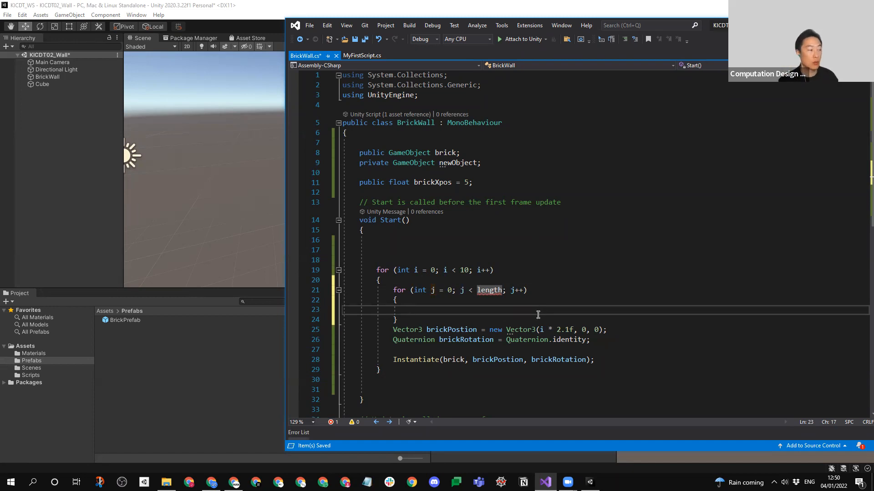
- Move the brickPostion and brickRotation declarations and the Instantiate call into the nested for loop's body
{"action": "left_click_drag", "start_coordinate": [393, 330], "coordinate": [594, 362]}
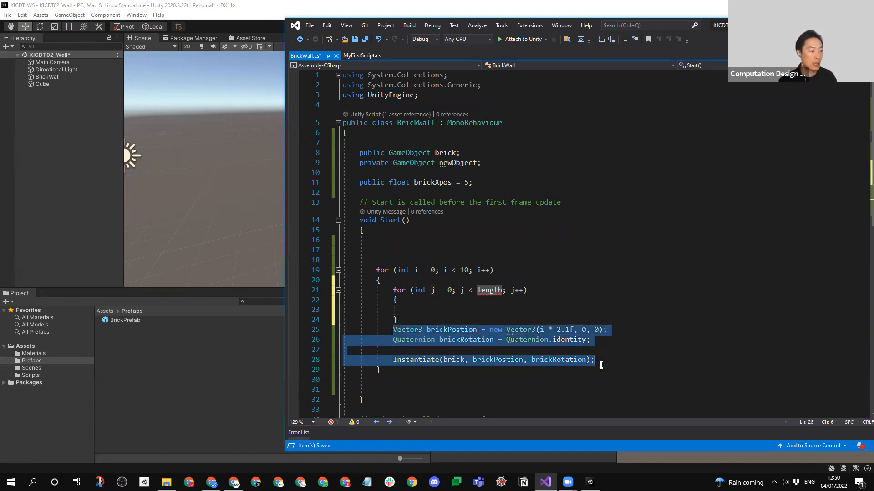
{"action": "key", "text": "ctrl+x"}
{"action": "left_click", "coordinate": [448, 311]}
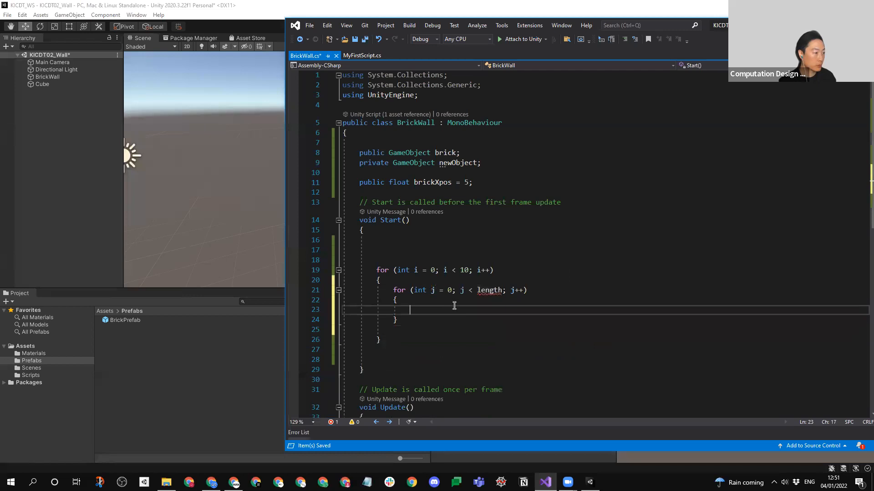
{"action": "key", "text": "ctrl+v"}
- Set the nested loop's condition to j < 5 and save the script
{"action": "double_click", "coordinate": [490, 291]}
{"action": "type", "text": "5"}
{"action": "left_click", "coordinate": [628, 281]}
{"action": "key", "text": "ctrl+s"}
- Set the Y value in the brickPostion Vector3 to j*1.1f and save the script
{"action": "double_click", "coordinate": [601, 310]}
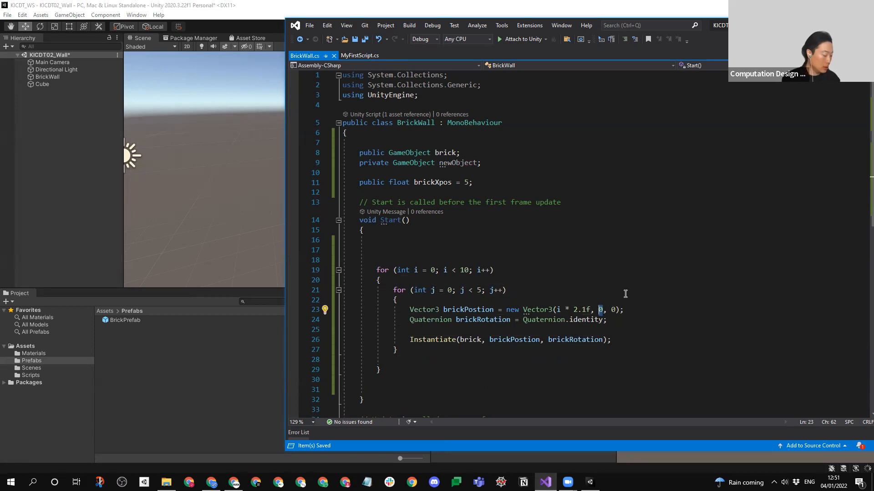
{"action": "type", "text": "j"}
{"action": "type", "text": "*1.1f"}
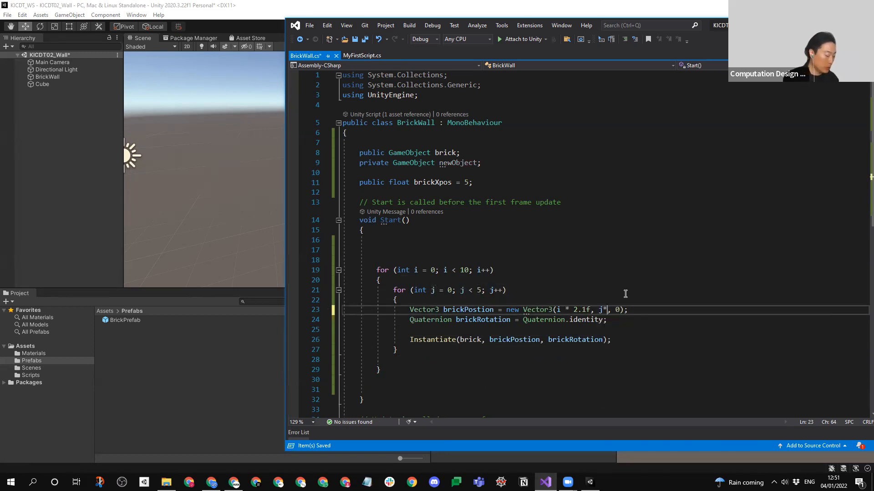
{"action": "left_click", "coordinate": [637, 291]}
{"action": "key", "text": "ctrl+s"}
- Run the scene in Unity, view the stacked brick rows from the front, and stop play mode
{"action": "left_click", "coordinate": [81, 232]}
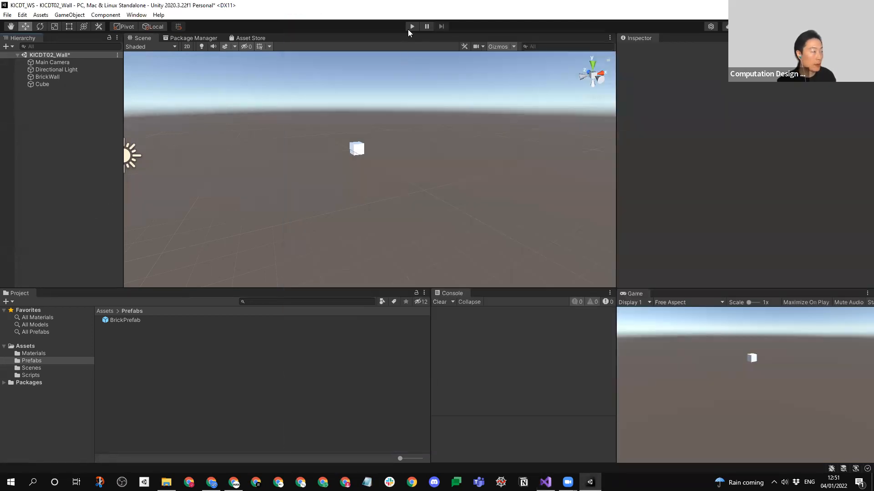
{"action": "left_click", "coordinate": [409, 29]}
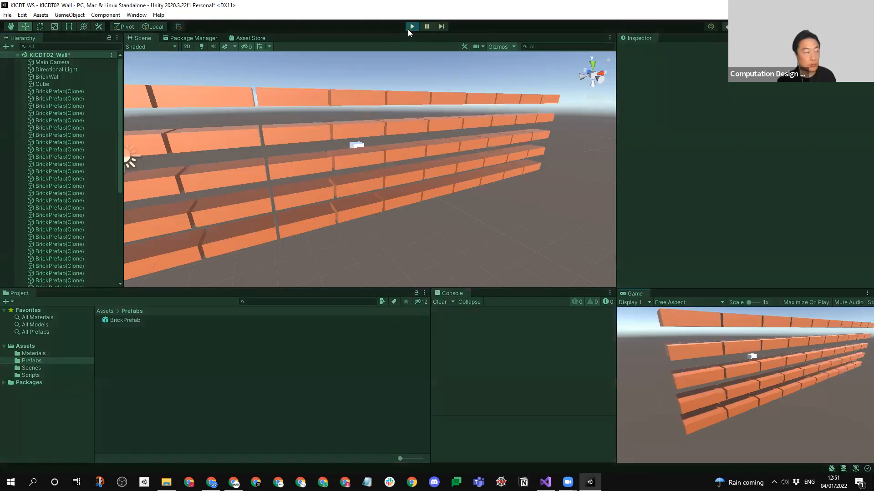
{"action": "scroll", "coordinate": [329, 204], "scroll_direction": "down", "scroll_amount": 3}
{"action": "right_click_drag", "start_coordinate": [330, 204], "coordinate": [359, 200]}
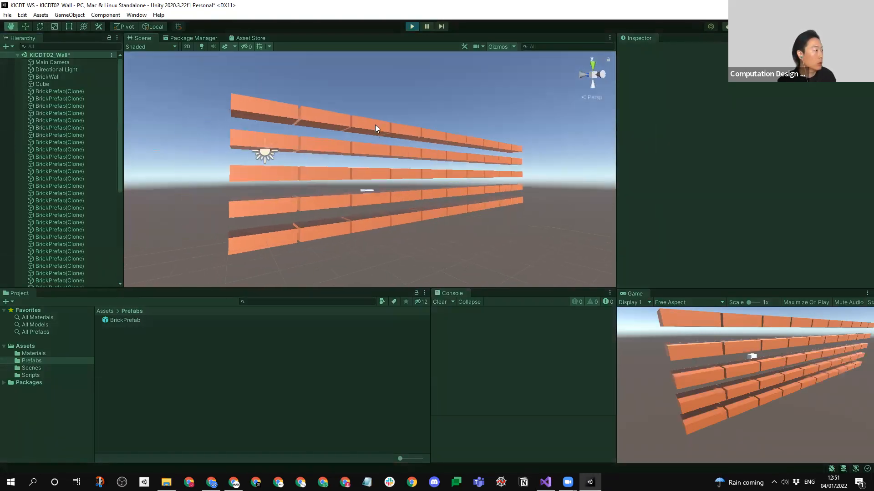
{"action": "key", "text": "ctrl+p"}
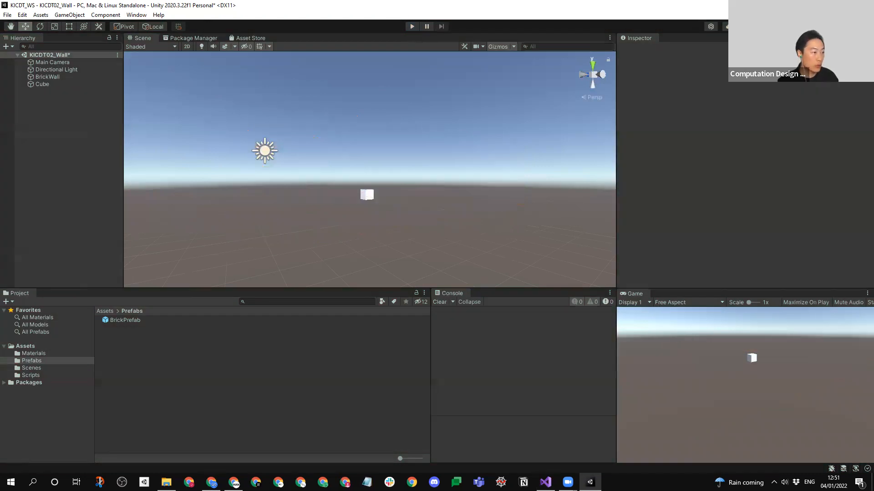
- In BrickWall.cs, set the Y value of the brickPostion Vector3 to j*0.6f and save the script
{"action": "key", "text": "alt+Tab"}
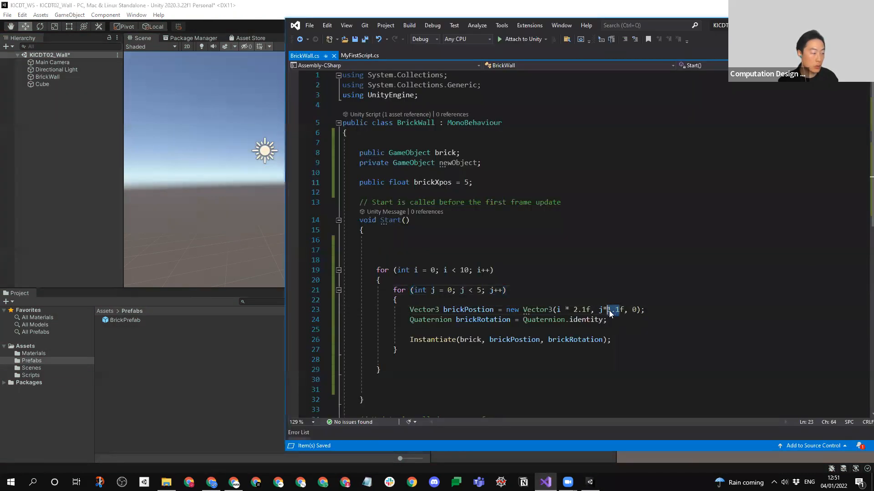
{"action": "type", "text": "0.6"}
{"action": "key", "text": "ctrl+s"}
- Run the scene in Unity, examine the tightened brick rows from several angles, and stop play mode
{"action": "left_click", "coordinate": [102, 204]}
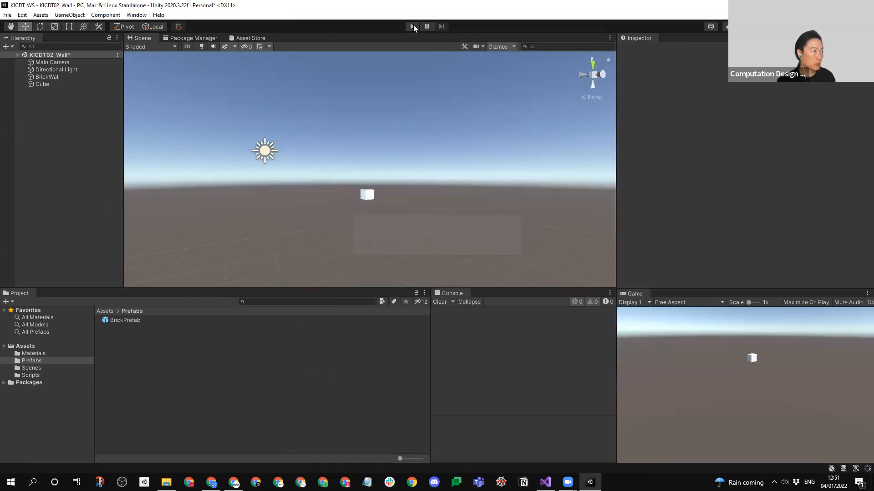
{"action": "left_click", "coordinate": [412, 26]}
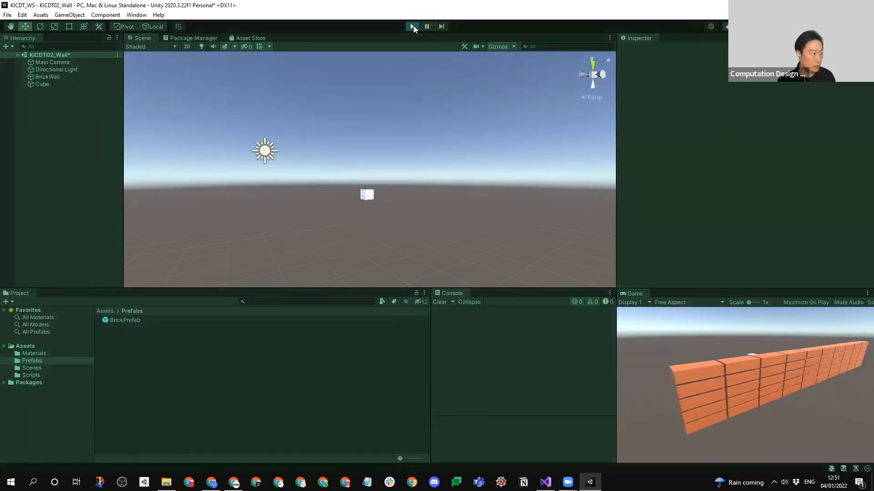
{"action": "right_click_drag", "start_coordinate": [348, 205], "coordinate": [416, 197]}
{"action": "mouse_move", "coordinate": [417, 198]}
{"action": "middle_mouse_down"}
{"action": "mouse_move", "coordinate": [480, 191]}
{"action": "mouse_move", "coordinate": [433, 203]}
{"action": "middle_mouse_up"}
{"action": "right_click_drag", "start_coordinate": [433, 202], "coordinate": [429, 220]}
{"action": "middle_click_drag", "start_coordinate": [428, 220], "coordinate": [422, 219]}
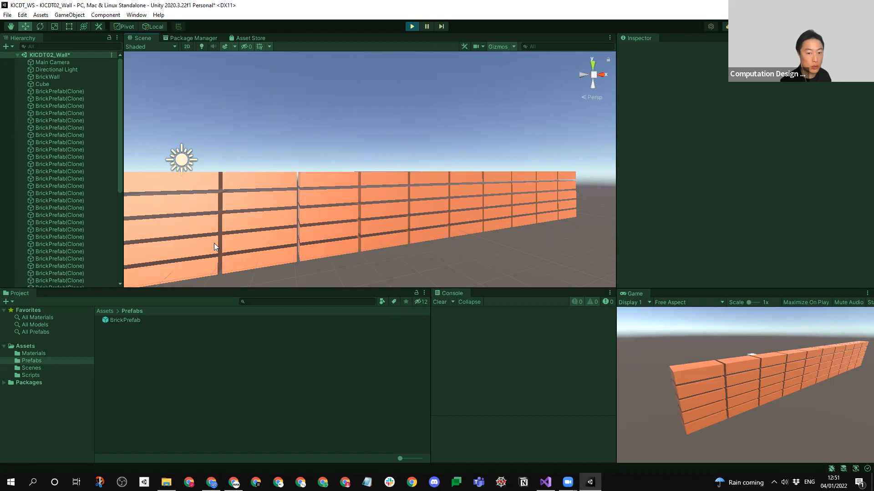
{"action": "scroll", "coordinate": [288, 193], "scroll_direction": "down", "scroll_amount": 3}
{"action": "left_click_drag", "start_coordinate": [364, 197], "coordinate": [443, 184], "text": "alt"}
{"action": "middle_click_drag", "start_coordinate": [444, 184], "coordinate": [421, 202]}
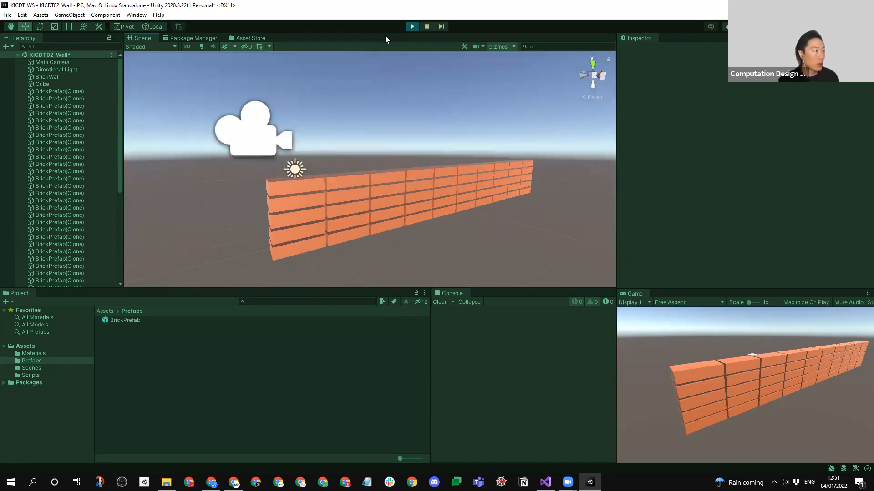
{"action": "left_click", "coordinate": [407, 25]}
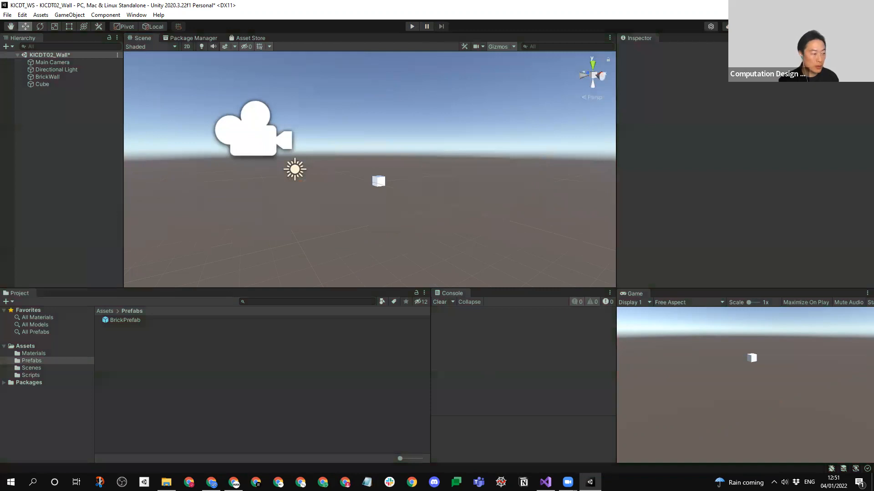
- Remove the blank lines between the outer for loop's closing brace and the end of Start in BrickWall.cs, and save the script
{"action": "key", "text": "alt+Tab"}
{"action": "left_click", "coordinate": [553, 330]}
{"action": "left_click_drag", "start_coordinate": [504, 310], "coordinate": [500, 334]}
{"action": "key", "text": "BackSpace"}
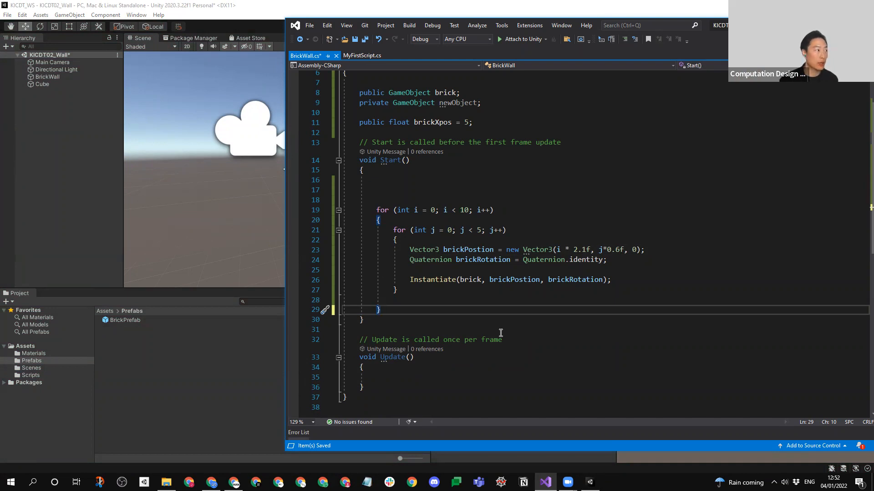
{"action": "key", "text": "ctrl+s"}
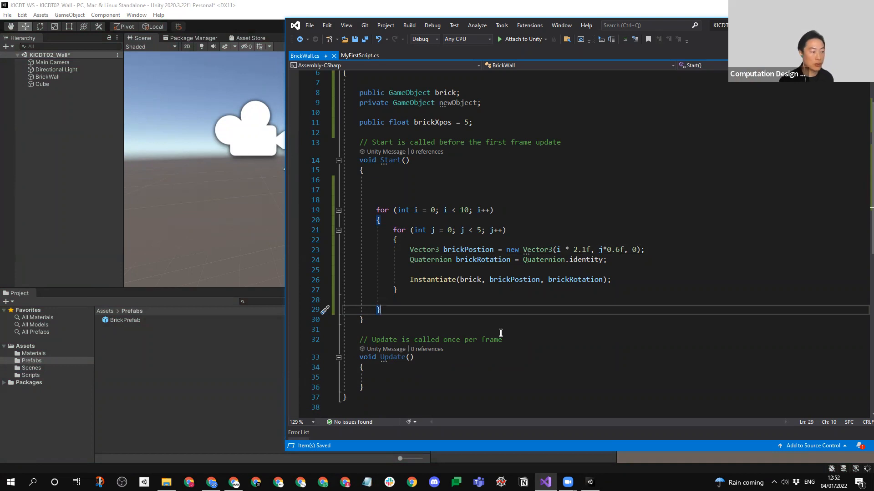
- Switch to Chrome, shrink its maximized window, and open Gmail in a new tab
{"action": "left_click", "coordinate": [226, 347]}
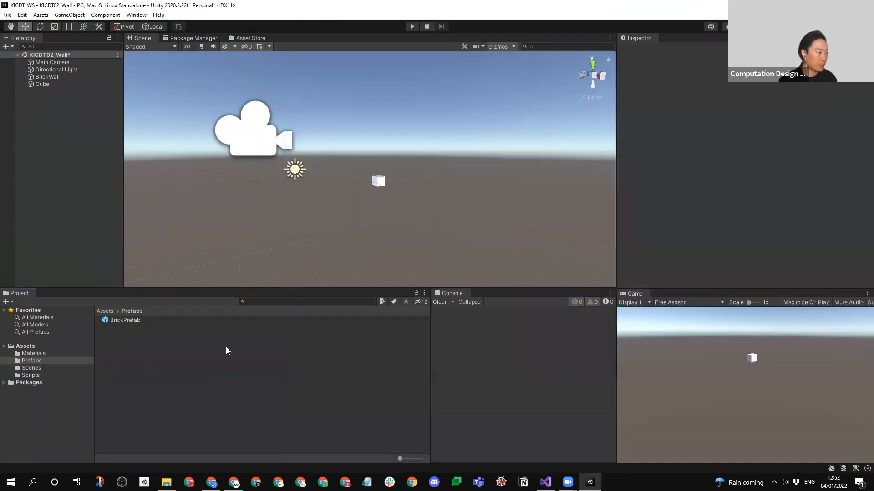
{"action": "mouse_move", "coordinate": [211, 482]}
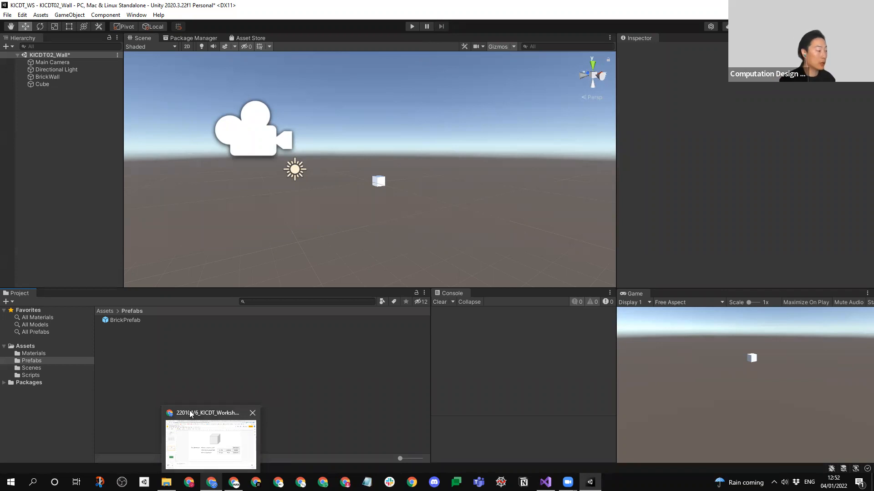
{"action": "left_click", "coordinate": [233, 463]}
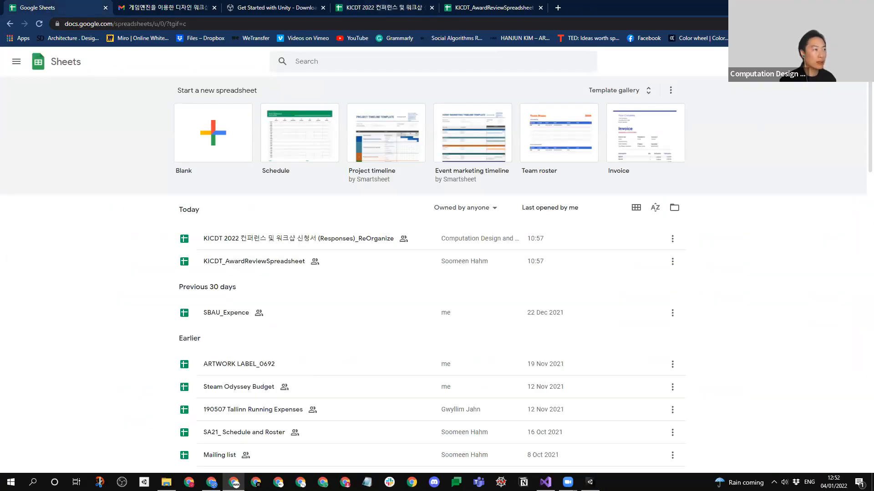
{"action": "left_click", "coordinate": [842, 7]}
{"action": "key", "text": "ctrl+t"}
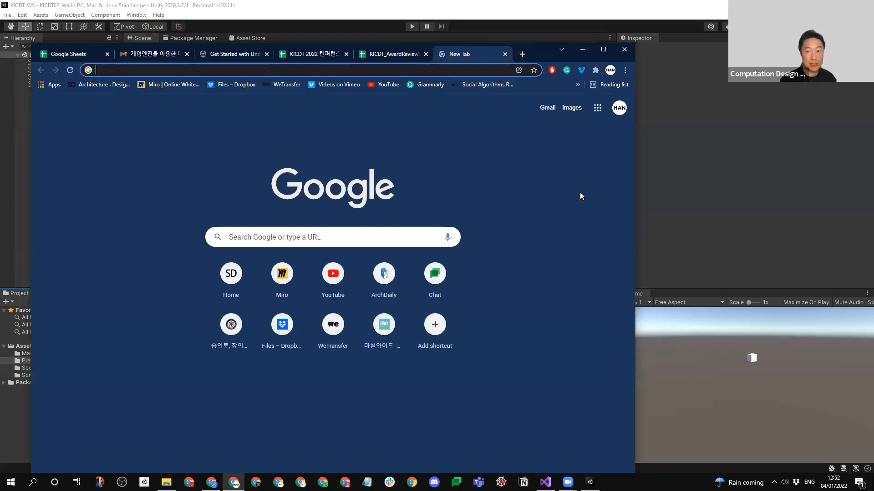
{"action": "left_click", "coordinate": [547, 109]}
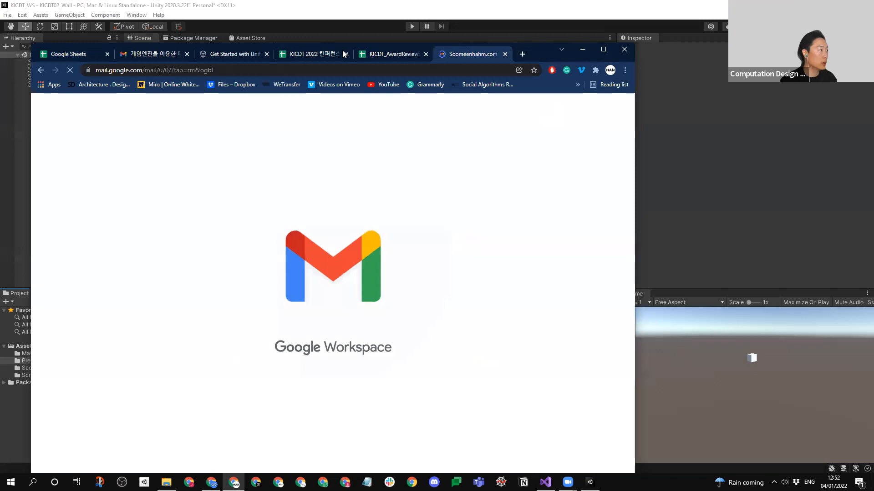
- Close the KICDT_AwardReviewSpreadsheet tab and copy the Email Address cells K3:K39 from the KICDT 2022 responses sheet
{"action": "left_click", "coordinate": [374, 55]}
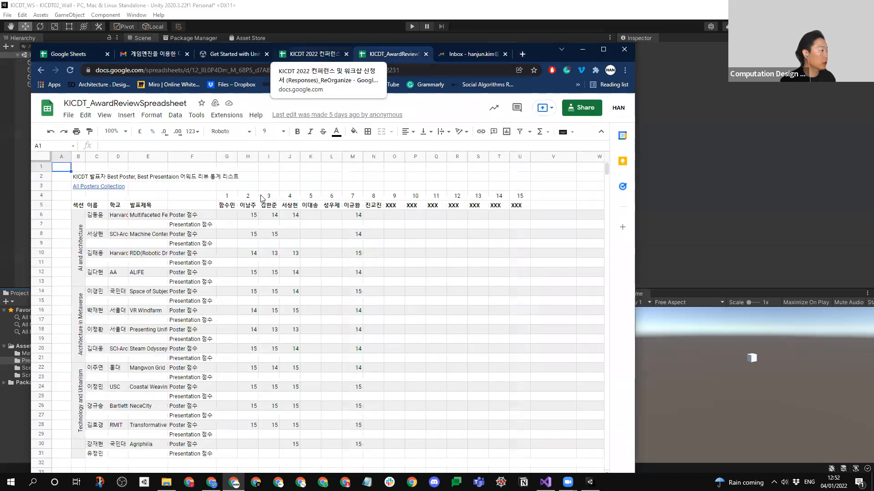
{"action": "left_click", "coordinate": [425, 55]}
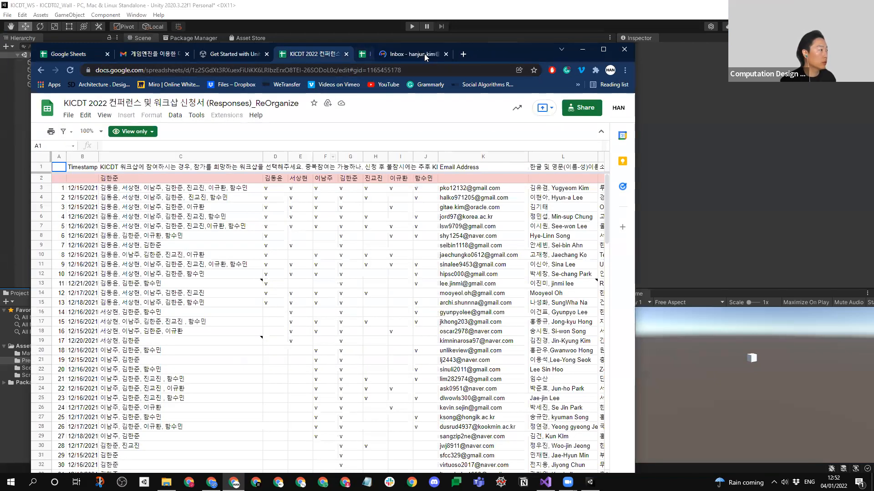
{"action": "scroll", "coordinate": [476, 232], "scroll_direction": "down", "scroll_amount": 1}
{"action": "scroll", "coordinate": [473, 223], "scroll_direction": "up", "scroll_amount": 1}
{"action": "left_click_drag", "start_coordinate": [473, 188], "coordinate": [480, 227]}
{"action": "key", "text": "ctrl+c"}
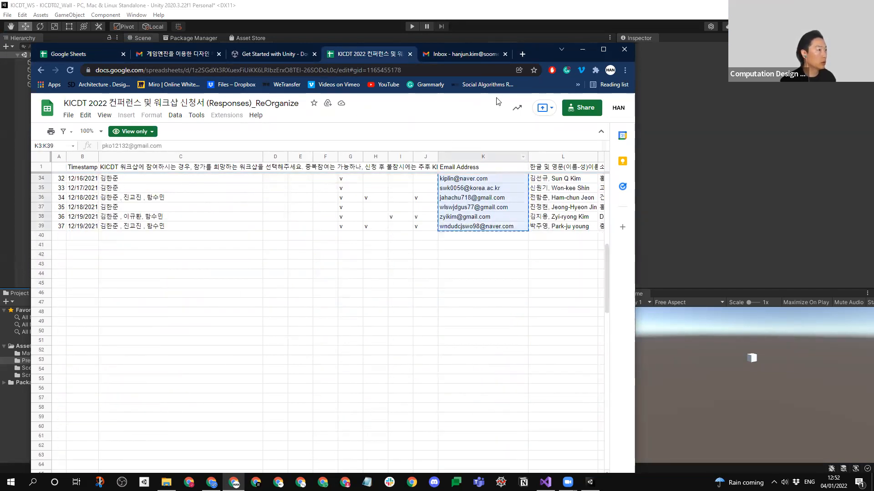
- Open the 게임엔진을 이용한 디자인 워크샵 안내 e-mail in the Gmail inbox and start a reply to its original message
{"action": "left_click_drag", "start_coordinate": [535, 51], "coordinate": [515, 29]}
{"action": "left_click", "coordinate": [455, 29]}
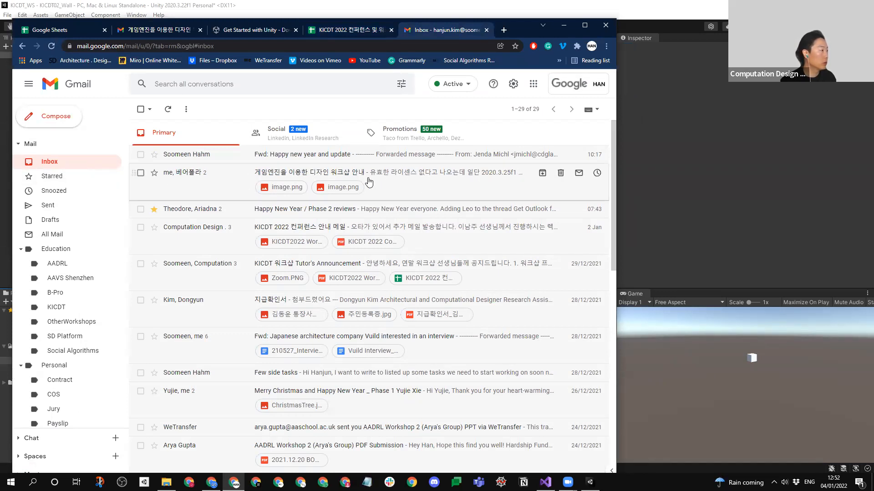
{"action": "left_click", "coordinate": [332, 175]}
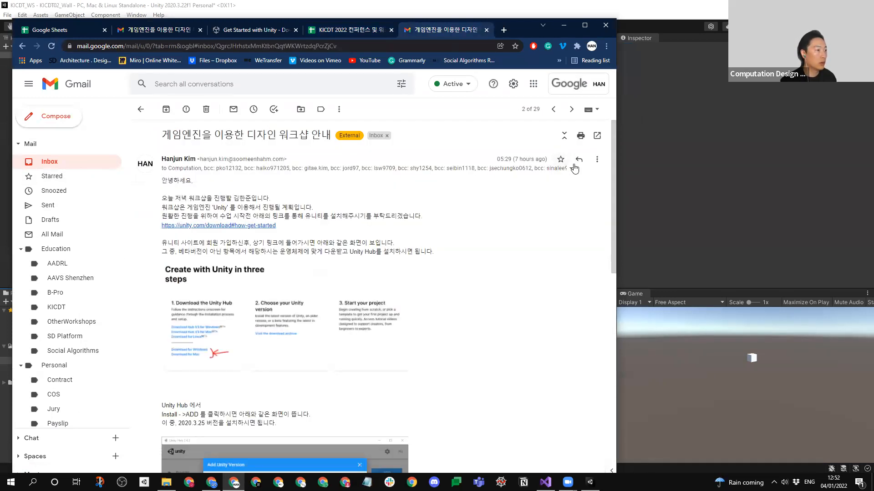
{"action": "left_click", "coordinate": [580, 160]}
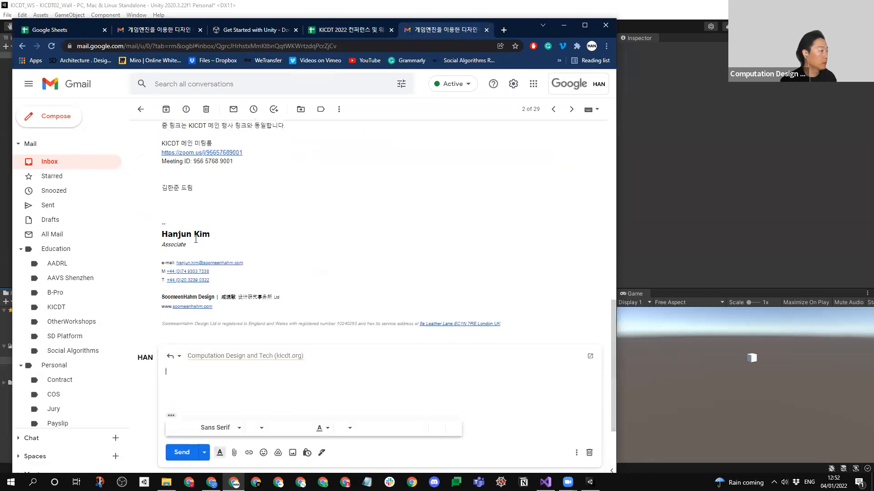
- Add the copied participant e-mail addresses to the reply as Bcc recipients
{"action": "left_click", "coordinate": [336, 265]}
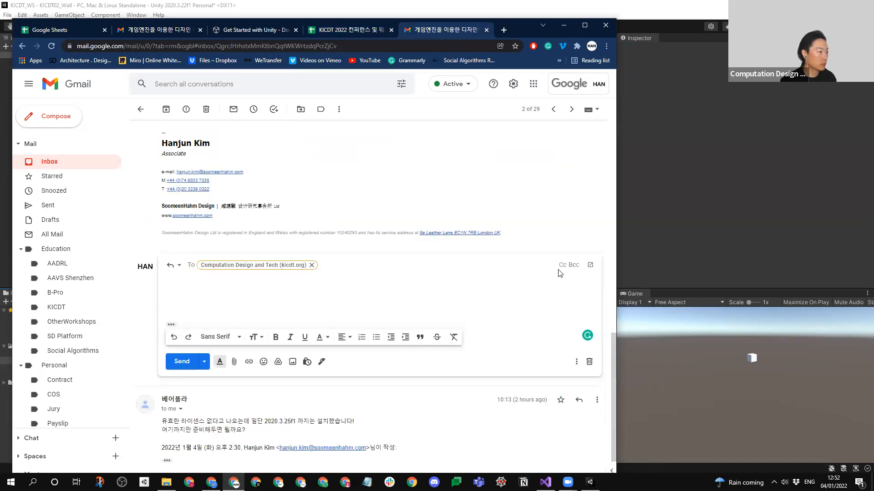
{"action": "left_click", "coordinate": [574, 266]}
{"action": "key", "text": "ctrl+v"}
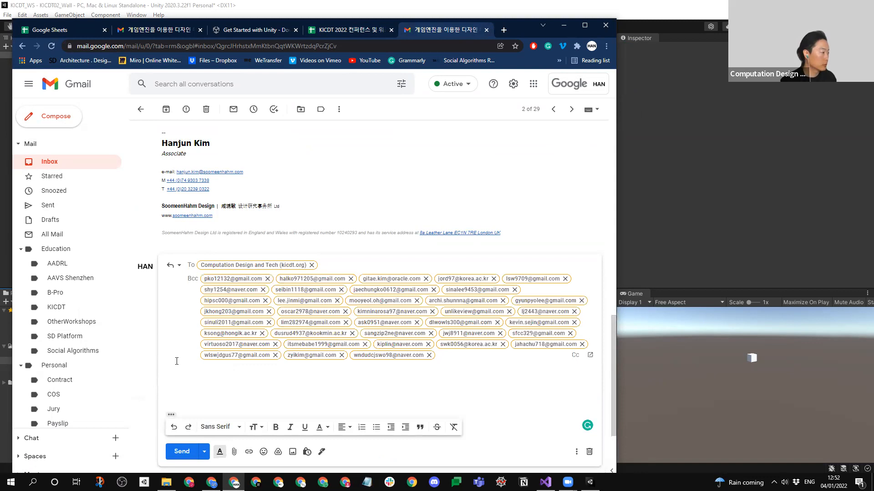
- Write "Boids 스크립트입니다." as the reply's message text, switching to Korean input for the Korean part
{"action": "scroll", "coordinate": [269, 245], "scroll_direction": "down", "scroll_amount": 3}
{"action": "left_click", "coordinate": [264, 249]}
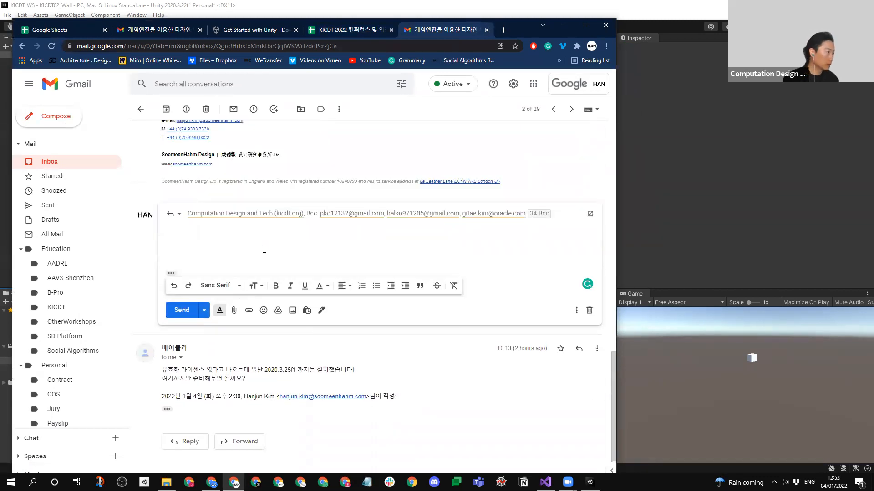
{"action": "type", "text": "BO"}
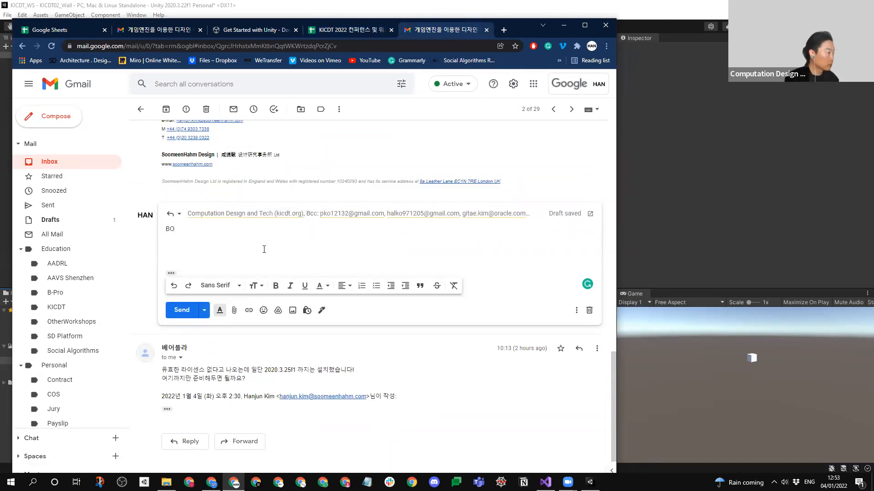
{"action": "type", "text": "ids tmzmf"}
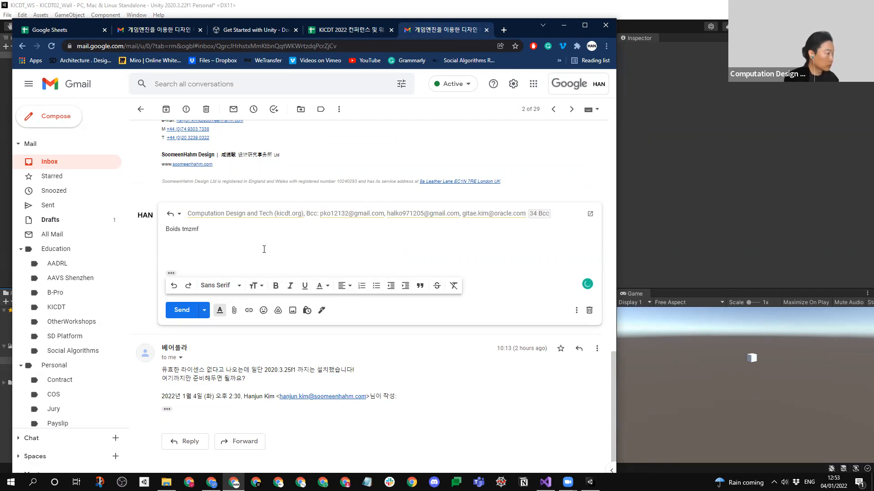
{"action": "type", "text": "lqxmdlqslek"}
{"action": "key", "text": "BackSpace"}
{"action": "key", "text": "BackSpace"}
{"action": "key", "text": "BackSpace"}
{"action": "key", "text": "BackSpace"}
{"action": "key", "text": "BackSpace"}
{"action": "key", "text": "BackSpace"}
{"action": "key", "text": "BackSpace"}
{"action": "key", "text": "BackSpace"}
{"action": "key", "text": "BackSpace"}
{"action": "key", "text": "BackSpace"}
{"action": "key", "text": "BackSpace"}
{"action": "key", "text": "BackSpace"}
{"action": "key", "text": "BackSpace"}
{"action": "key", "text": "BackSpace"}
{"action": "key", "text": "BackSpace"}
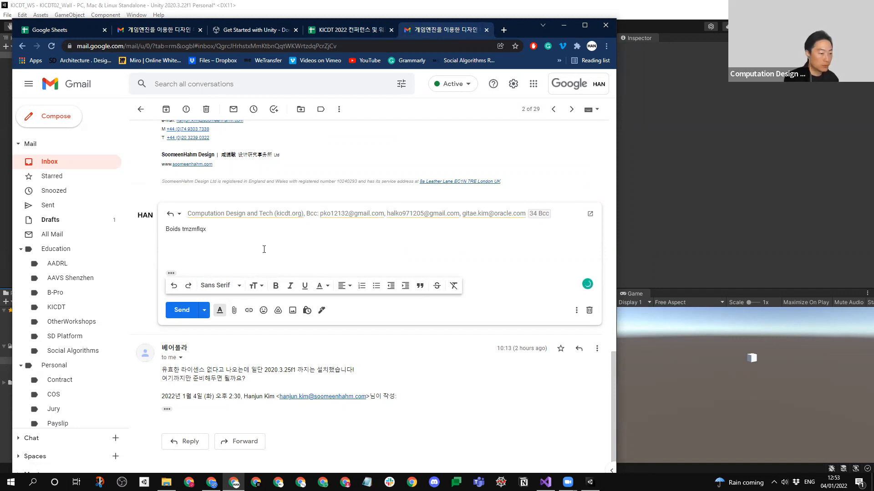
{"action": "key", "text": "super+space"}
{"action": "type", "text": "스"}
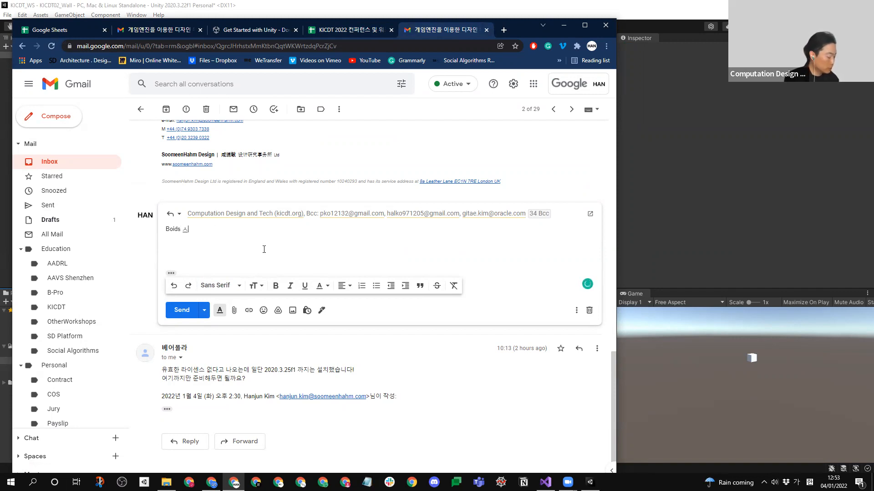
{"action": "type", "text": "크립트입니다."}
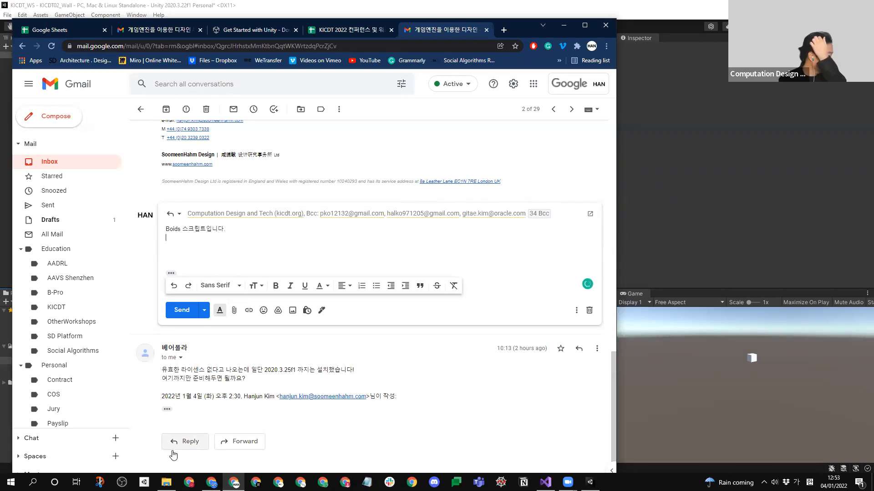
- In File Explorer, copy the Boids folder from KICDT_Prep > Assets > Scripts
{"action": "left_click", "coordinate": [166, 482]}
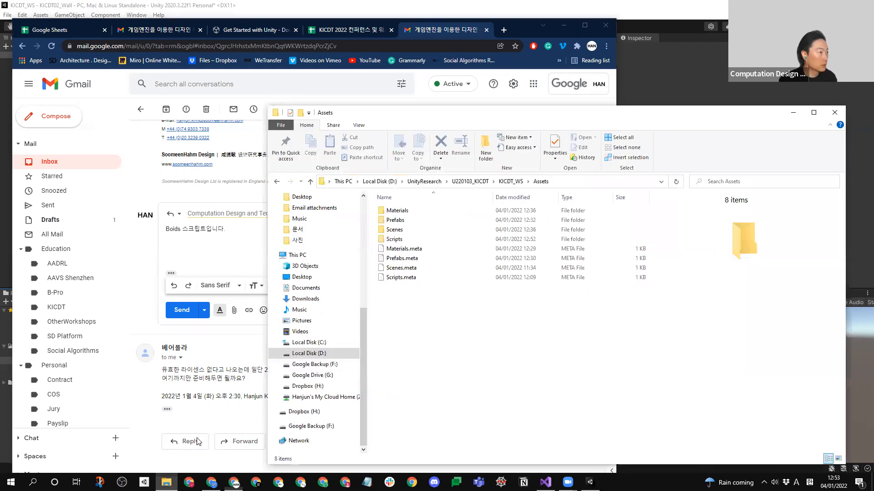
{"action": "left_click", "coordinate": [510, 181]}
{"action": "left_click", "coordinate": [472, 181]}
{"action": "double_click", "coordinate": [399, 212]}
{"action": "double_click", "coordinate": [394, 220]}
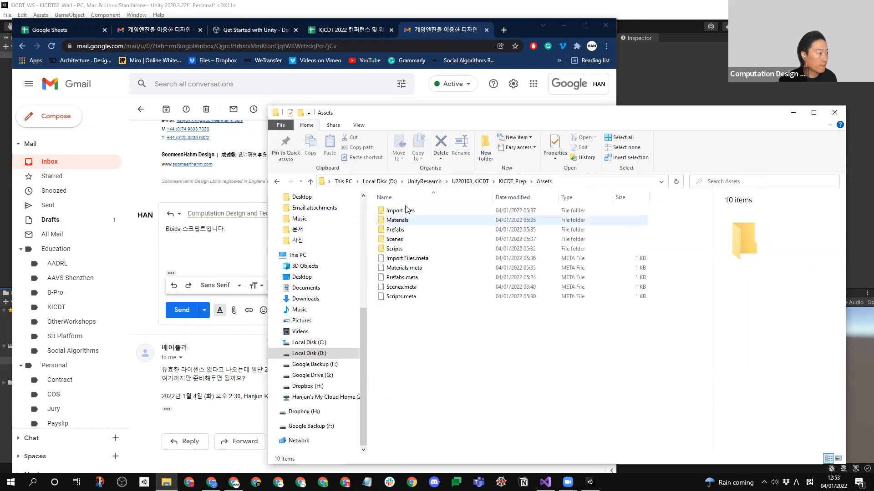
{"action": "double_click", "coordinate": [396, 249]}
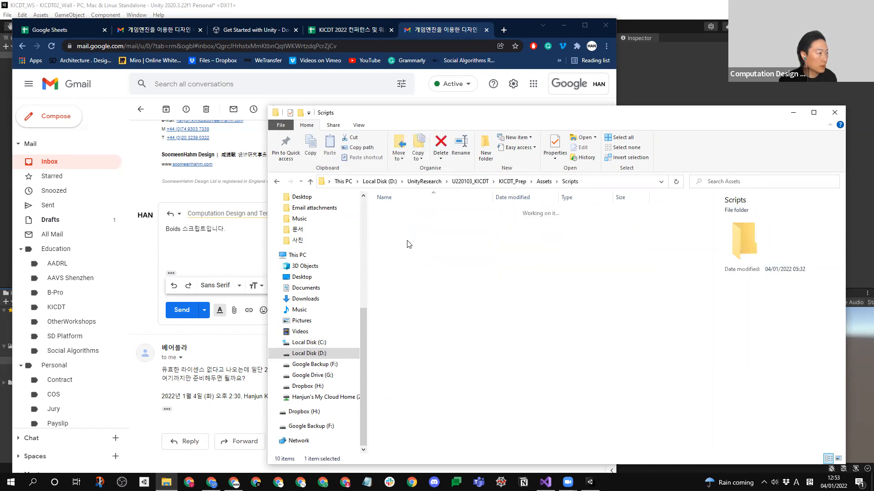
{"action": "double_click", "coordinate": [408, 210]}
{"action": "key", "text": "BackSpace"}
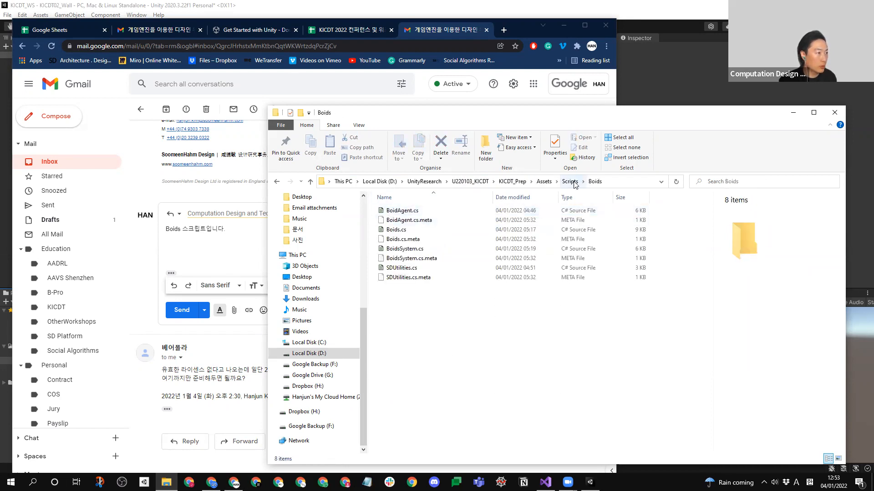
{"action": "left_click", "coordinate": [404, 213]}
{"action": "left_click", "coordinate": [427, 215]}
{"action": "key", "text": "ctrl+c"}
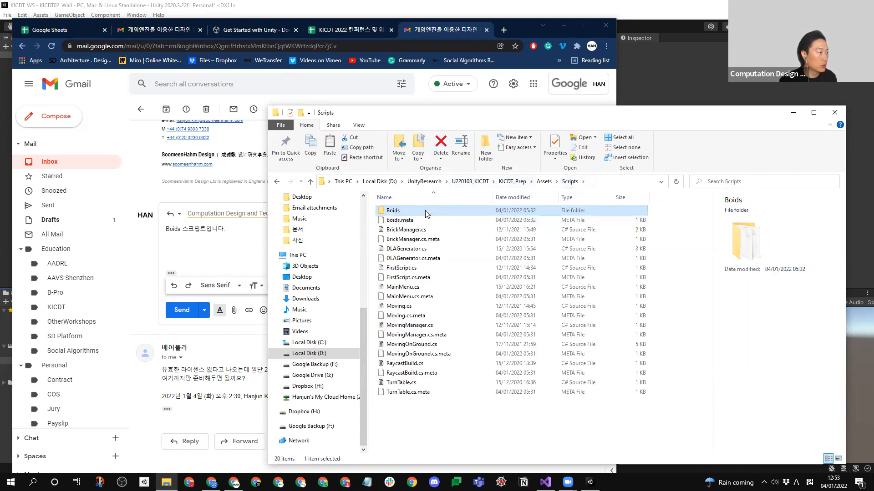
- Paste the Boids folder into the U220103_KICDT folder
{"action": "key", "text": "BackSpace"}
{"action": "key", "text": "BackSpace"}
{"action": "key", "text": "BackSpace"}
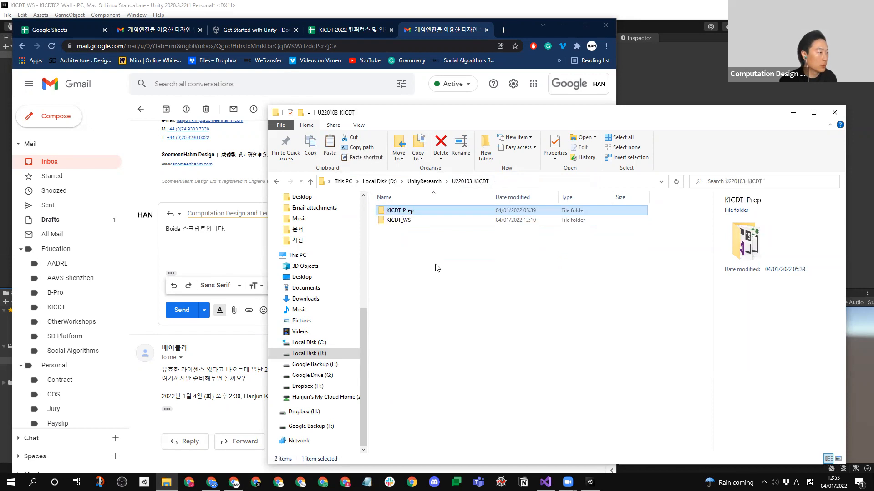
{"action": "left_click", "coordinate": [438, 268]}
{"action": "key", "text": "ctrl+v"}
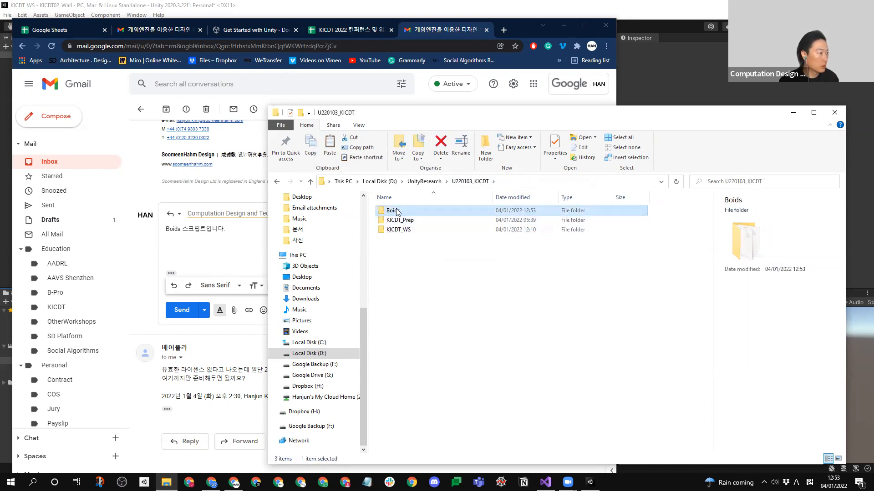
- Delete the four .meta files from the pasted Boids folder, keeping only the C# source files
{"action": "double_click", "coordinate": [398, 211]}
{"action": "left_click", "coordinate": [410, 219]}
{"action": "left_click", "coordinate": [415, 239], "text": "ctrl"}
{"action": "left_click", "coordinate": [412, 258], "text": "ctrl"}
{"action": "left_click", "coordinate": [412, 277], "text": "ctrl"}
{"action": "key", "text": "Delete"}
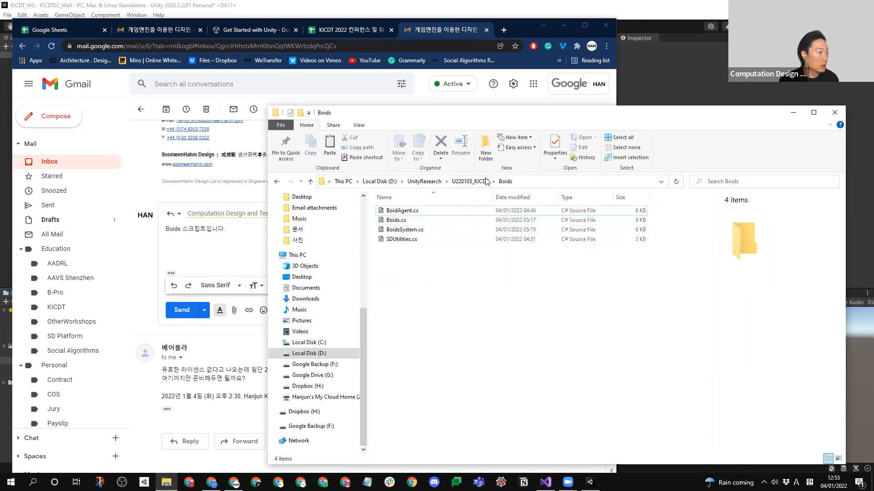
- Go up to the U220103_KICDT folder and compress the Boids folder into a Boids.zip archive
{"action": "left_click", "coordinate": [470, 181]}
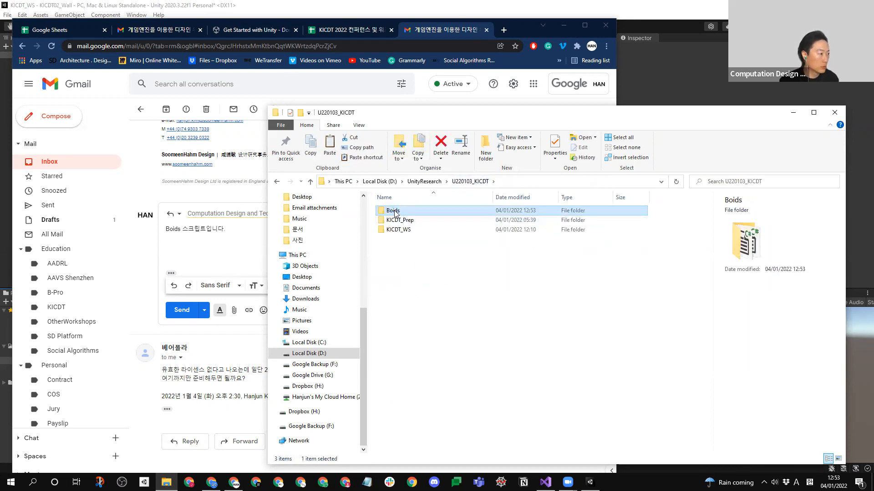
{"action": "right_click", "coordinate": [396, 213]}
{"action": "left_click", "coordinate": [450, 240]}
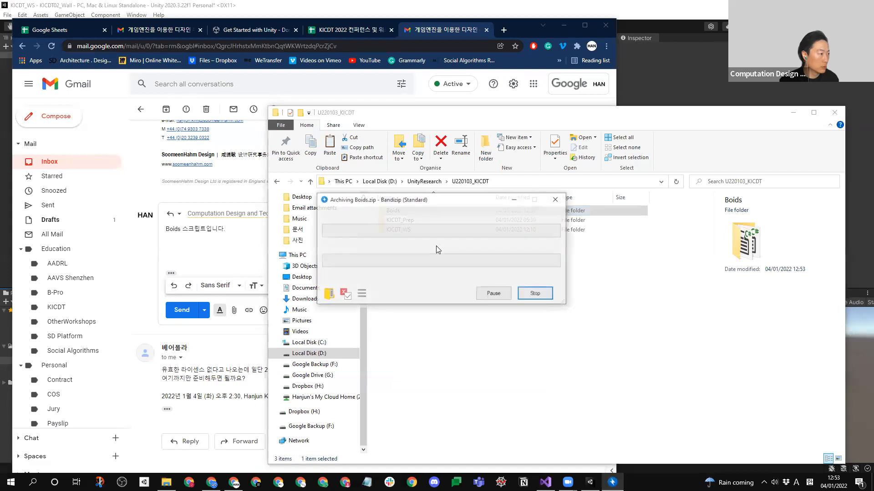
{"action": "left_click", "coordinate": [536, 330]}
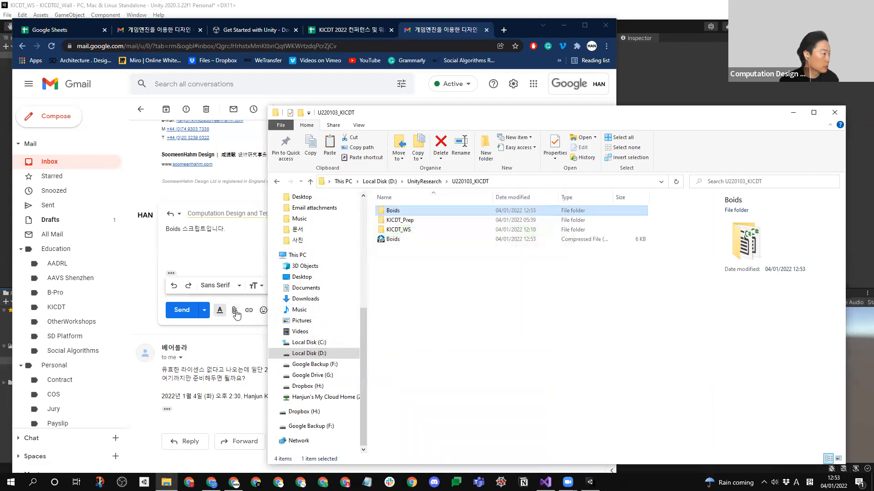
- Open the file chooser for adding an attachment to the Gmail reply
{"action": "left_click", "coordinate": [235, 311]}
{"action": "scroll", "coordinate": [55, 246], "scroll_direction": "down", "scroll_amount": 3}
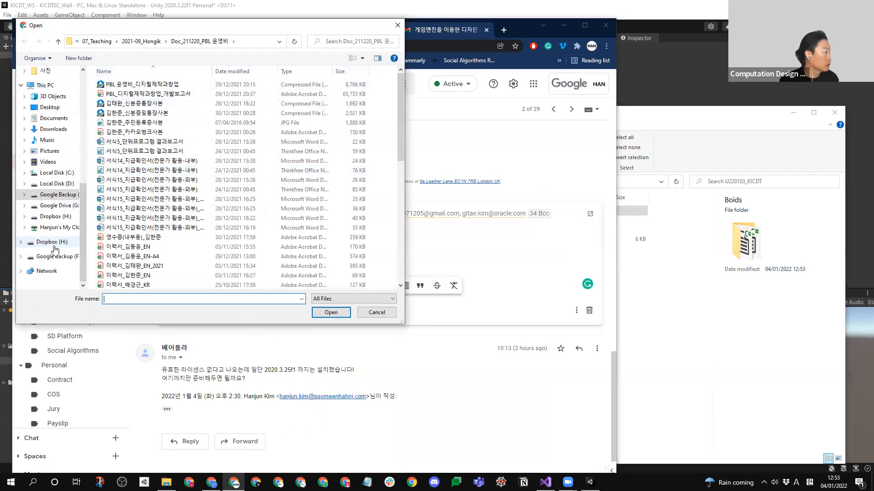
{"action": "left_click", "coordinate": [54, 217]}
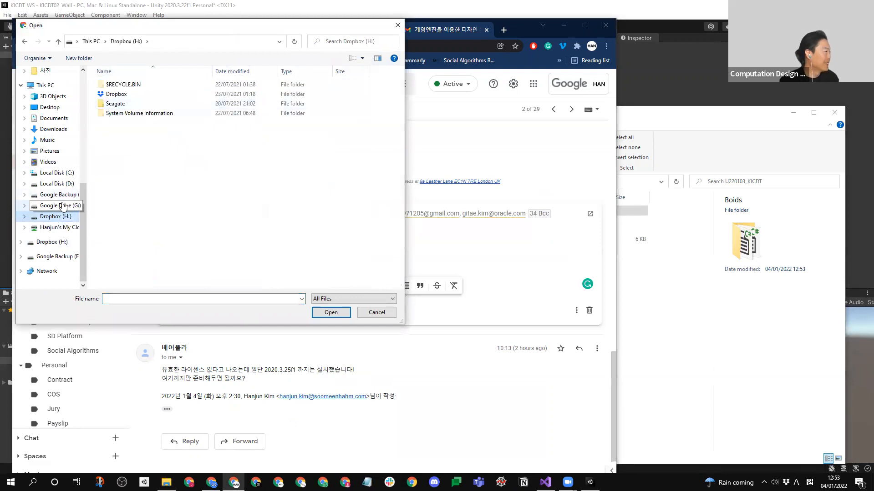
{"action": "left_click", "coordinate": [58, 195]}
{"action": "double_click", "coordinate": [117, 95]}
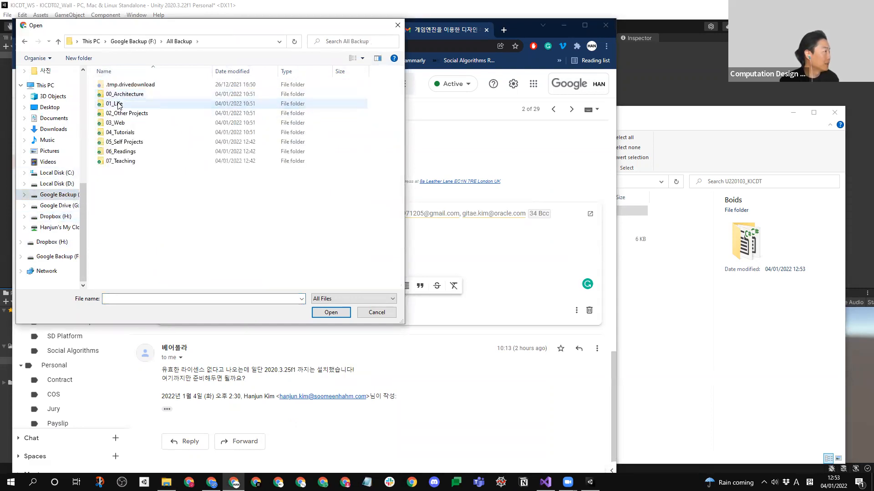
{"action": "double_click", "coordinate": [123, 141]}
{"action": "left_click", "coordinate": [130, 237]}
{"action": "key", "text": "alt+Left"}
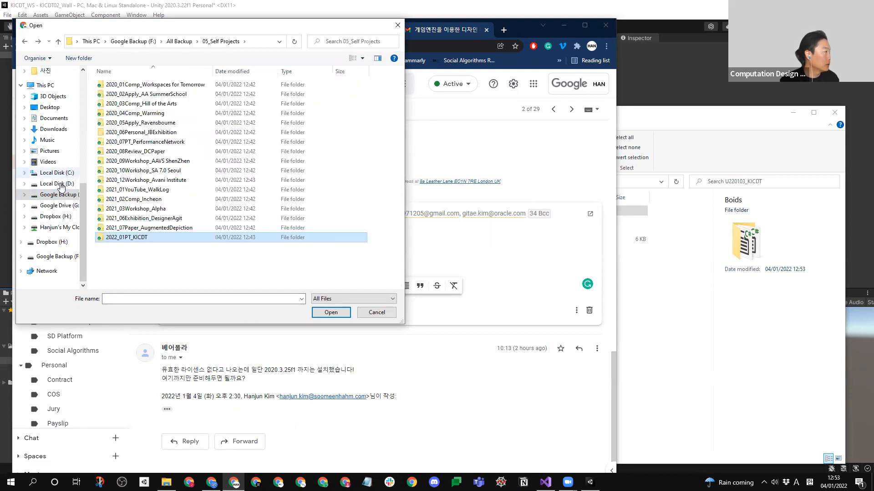
- Attach Boids.zip from Local Disk (D:) > UnityResearch > U220103_KICDT to the reply and send the message
{"action": "left_click", "coordinate": [58, 184]}
{"action": "scroll", "coordinate": [150, 225], "scroll_direction": "down", "scroll_amount": 2}
{"action": "double_click", "coordinate": [132, 228]}
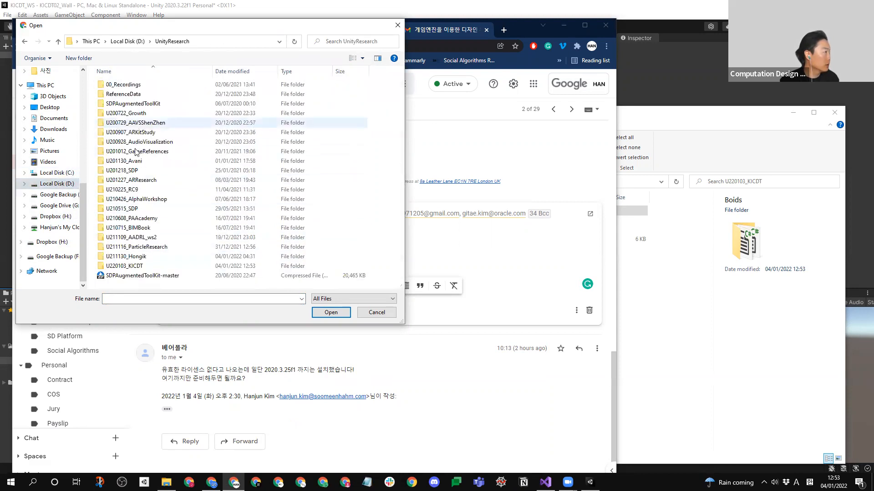
{"action": "double_click", "coordinate": [135, 266]}
{"action": "left_click", "coordinate": [113, 86]}
{"action": "left_click", "coordinate": [112, 114]}
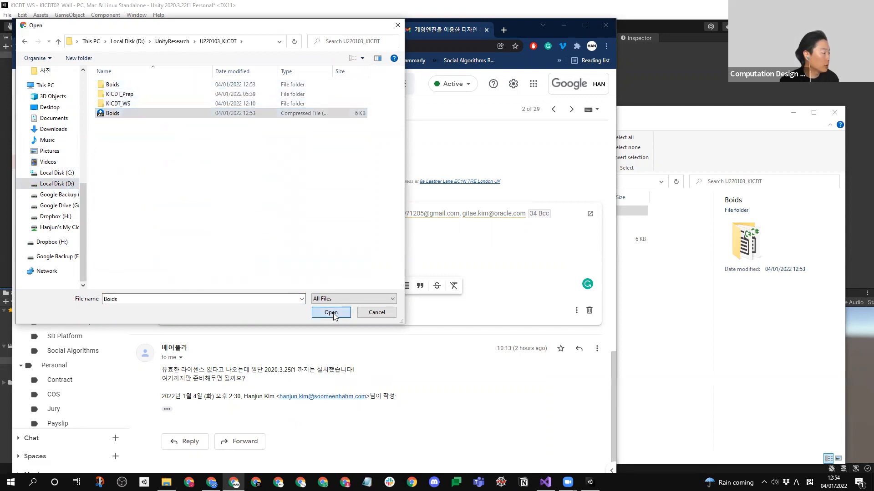
{"action": "left_click", "coordinate": [332, 313]}
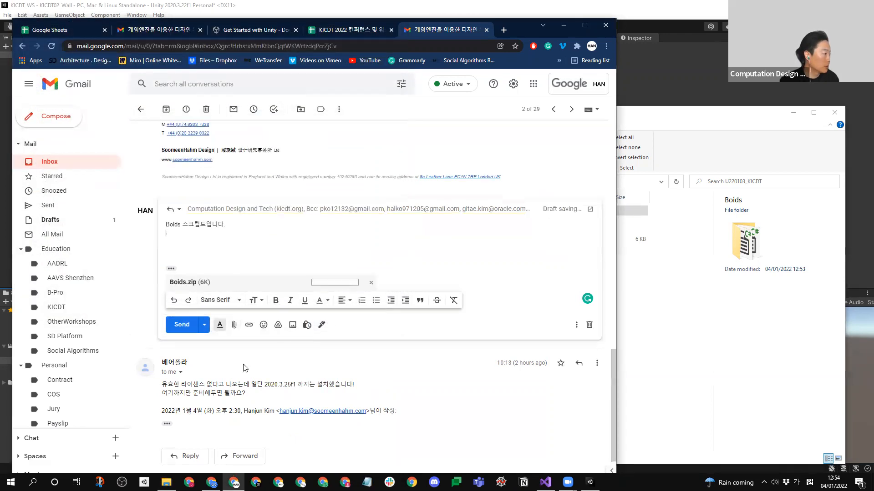
{"action": "left_click", "coordinate": [181, 325]}
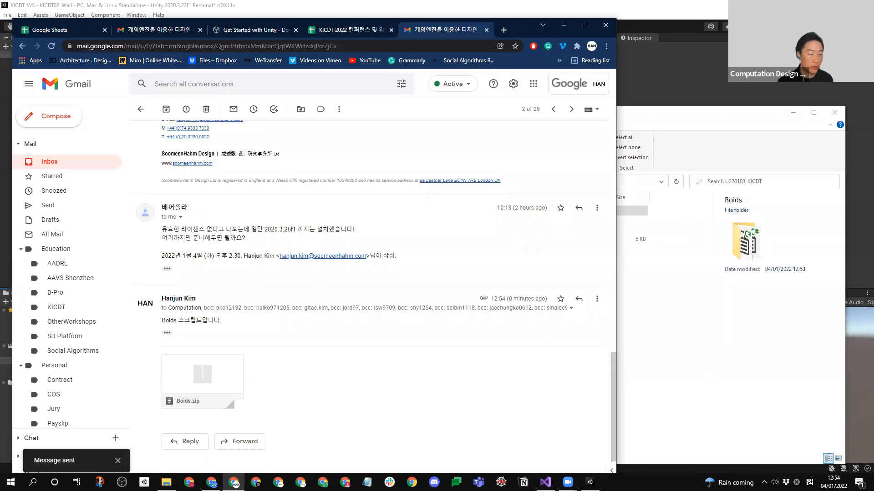
- Switch to BrickWall.cs in Visual Studio and examine the i and j expressions that set the brick position
{"action": "left_click", "coordinate": [540, 477]}
{"action": "left_click", "coordinate": [523, 289]}
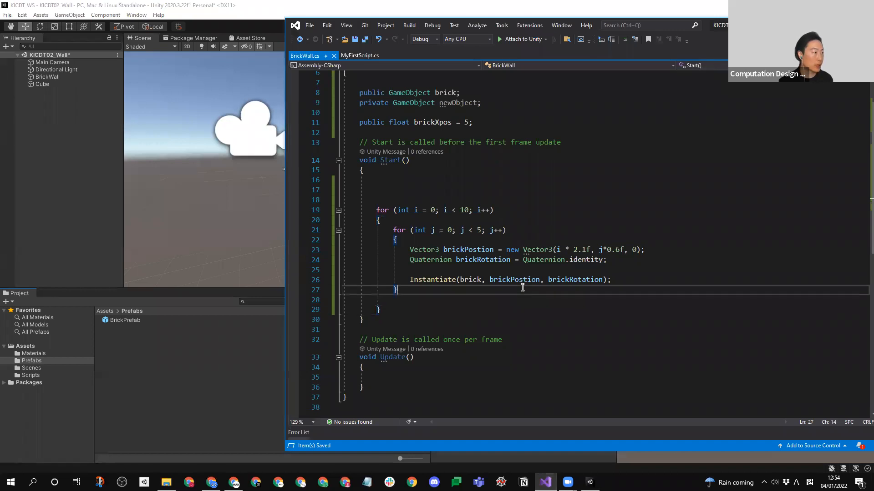
{"action": "scroll", "coordinate": [524, 315], "scroll_direction": "up", "scroll_amount": 1}
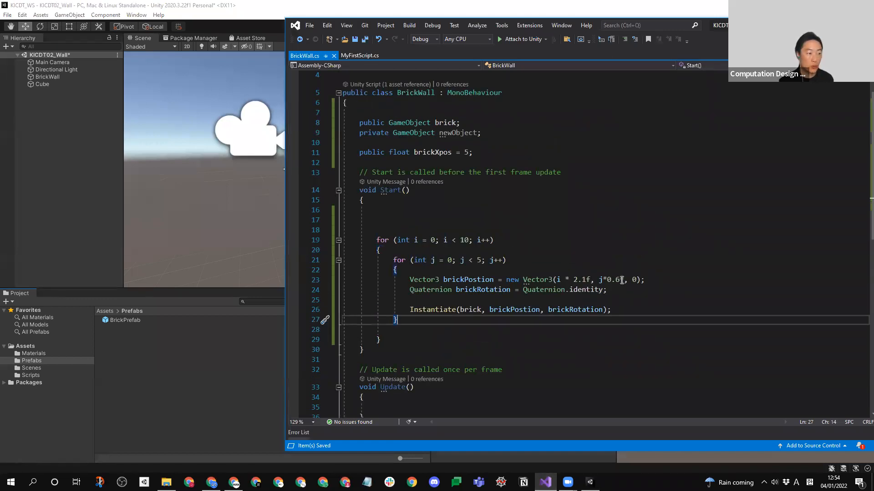
{"action": "left_click_drag", "start_coordinate": [623, 280], "coordinate": [556, 280]}
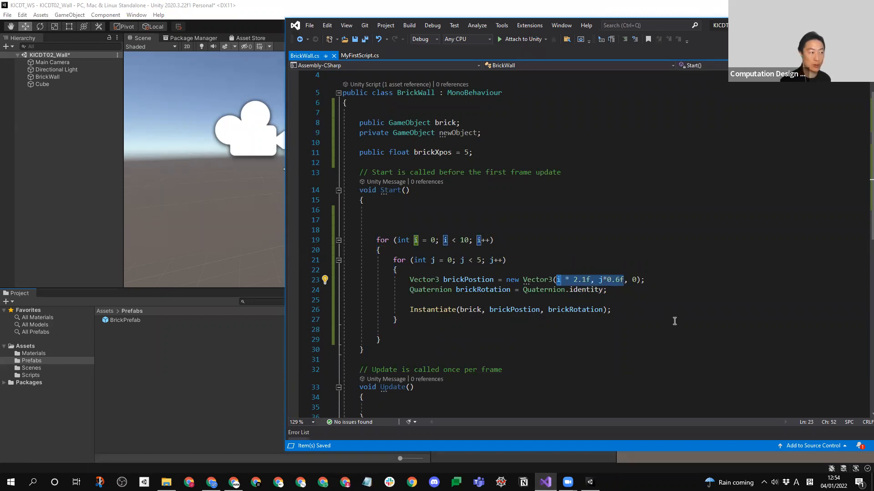
{"action": "left_click", "coordinate": [627, 290]}
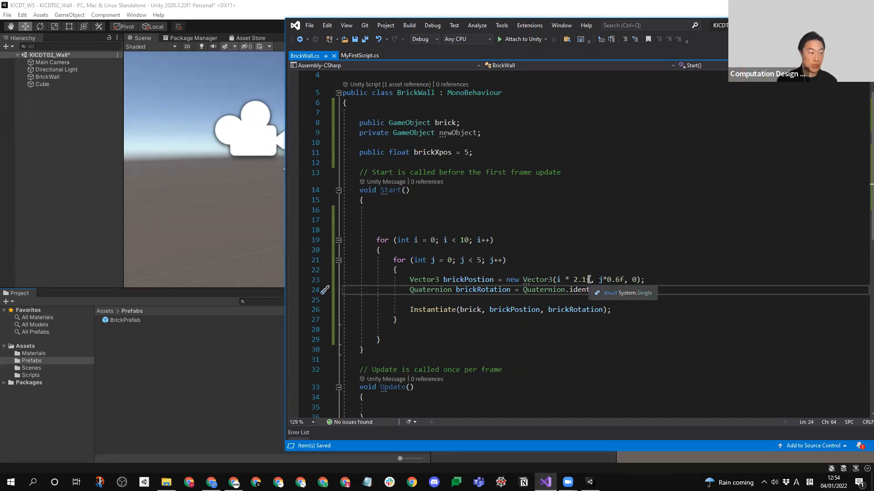
{"action": "mouse_move", "coordinate": [591, 279]}
{"action": "left_mouse_down"}
{"action": "mouse_move", "coordinate": [558, 281]}
{"action": "mouse_move", "coordinate": [599, 283]}
{"action": "left_mouse_up"}
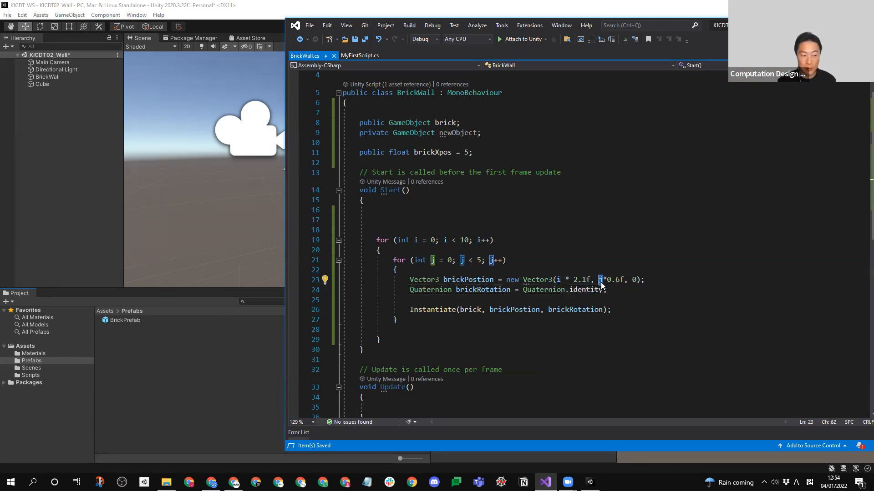
- Try replacing the x and y components of the brickPostion vector with 0, and undo the replacement
{"action": "left_click_drag", "start_coordinate": [591, 279], "coordinate": [571, 279]}
{"action": "type", "text": "0, 0"}
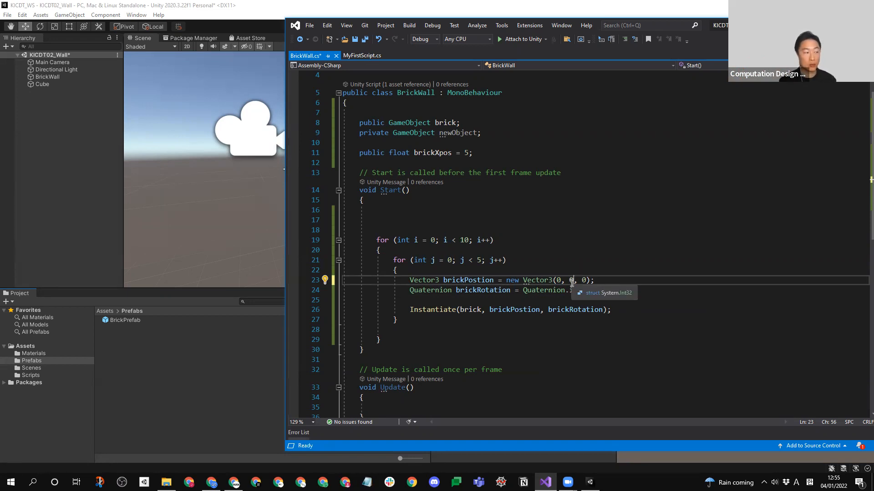
{"action": "key", "text": "ctrl+z"}
{"action": "key", "text": "ctrl+z"}
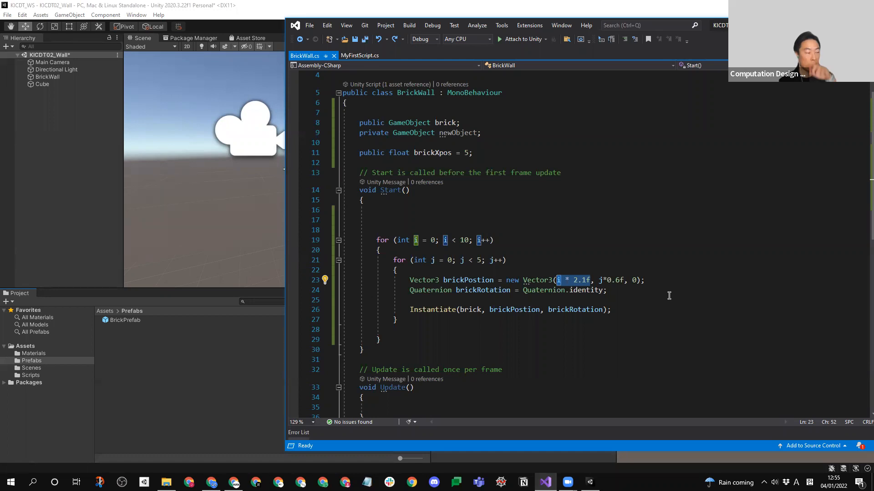
- Declare the variable "public int columns = 10;" directly below brickXpos in the BrickWall class
{"action": "left_click", "coordinate": [469, 241]}
{"action": "double_click", "coordinate": [469, 241]}
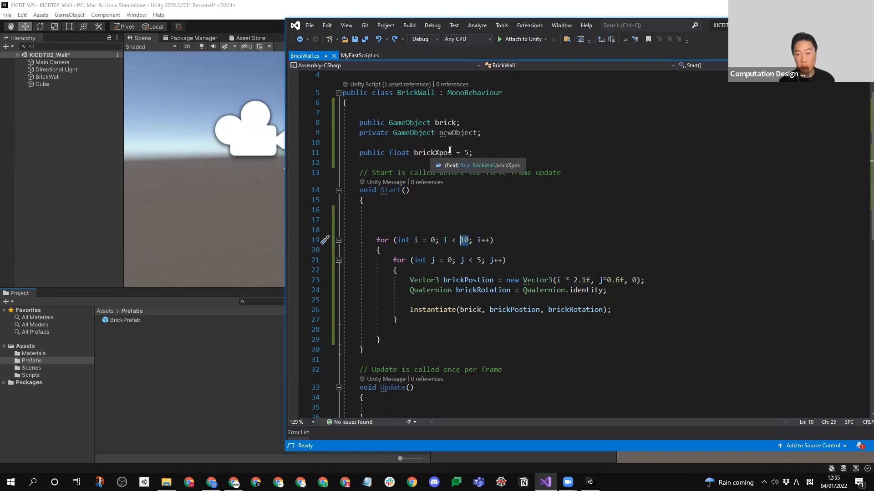
{"action": "left_click", "coordinate": [480, 260]}
{"action": "left_click", "coordinate": [391, 162]}
{"action": "type", "text": "pu"}
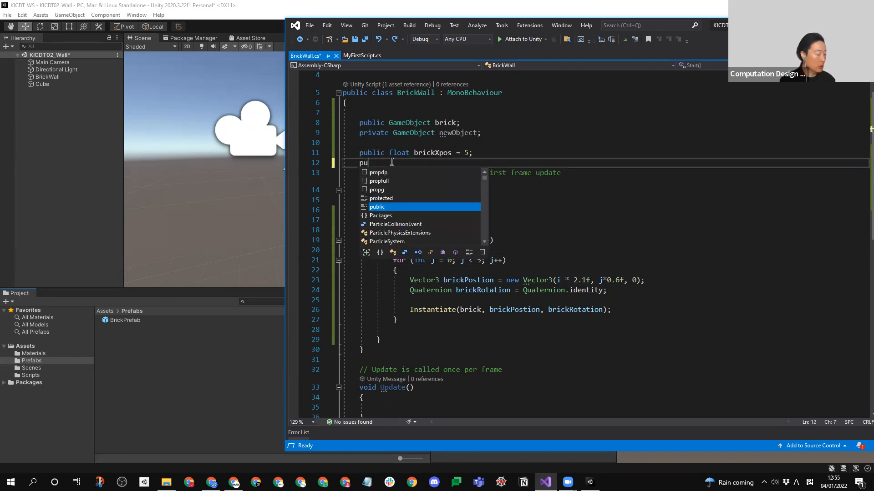
{"action": "type", "text": "blic int "}
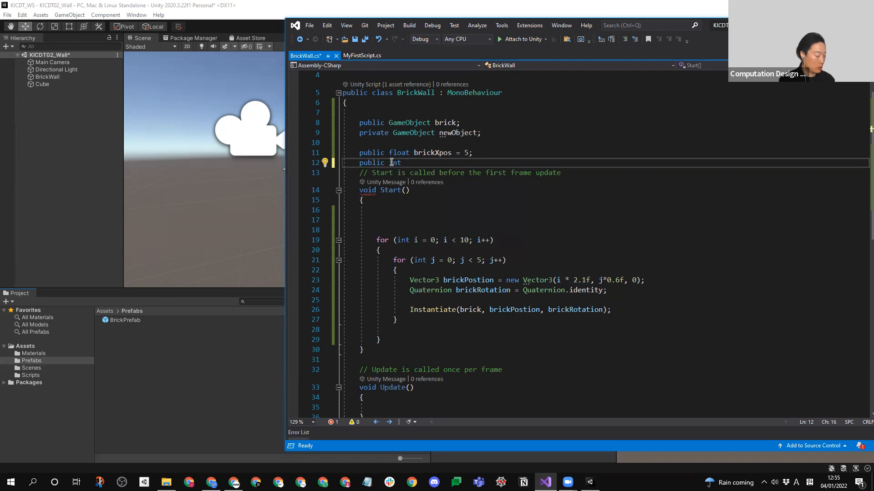
{"action": "type", "text": "colu"}
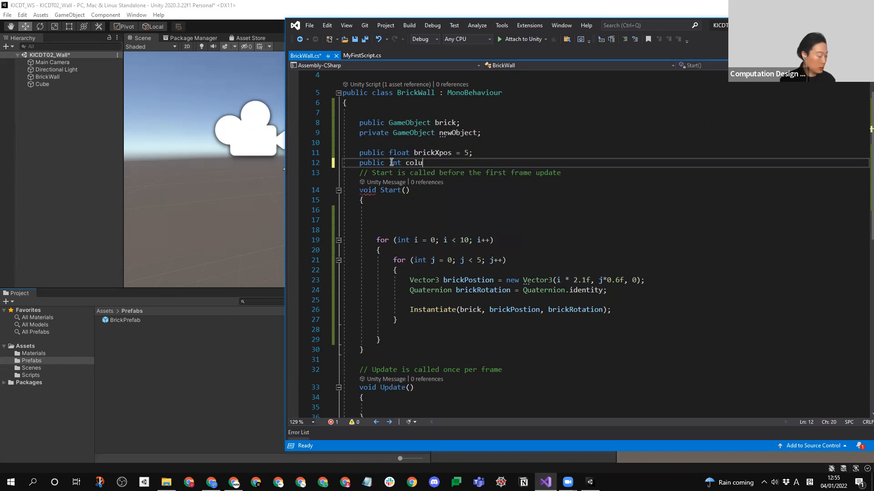
{"action": "type", "text": "msa"}
{"action": "key", "text": "BackSpace"}
{"action": "key", "text": "BackSpace"}
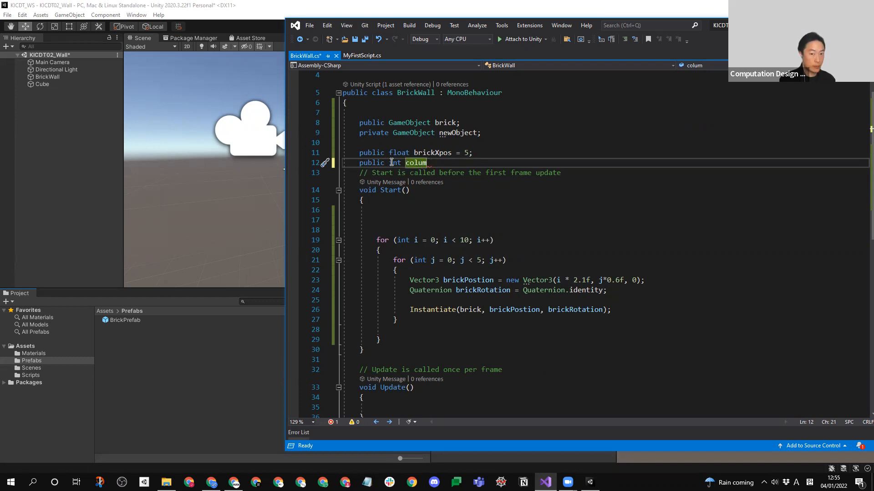
{"action": "type", "text": "ns = 10;"}
- Replace the outer for loop's fixed limit with columns and save the script
{"action": "left_click", "coordinate": [418, 162]}
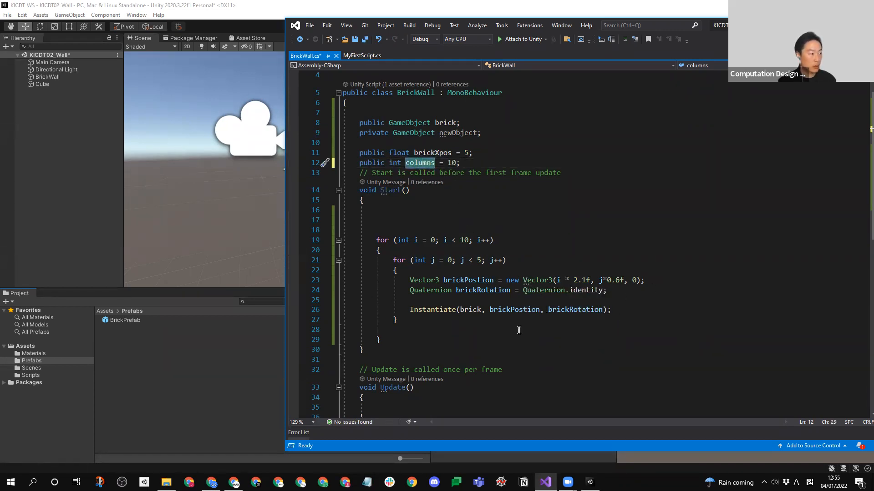
{"action": "double_click", "coordinate": [465, 240]}
{"action": "type", "text": "columns"}
{"action": "left_click", "coordinate": [622, 259]}
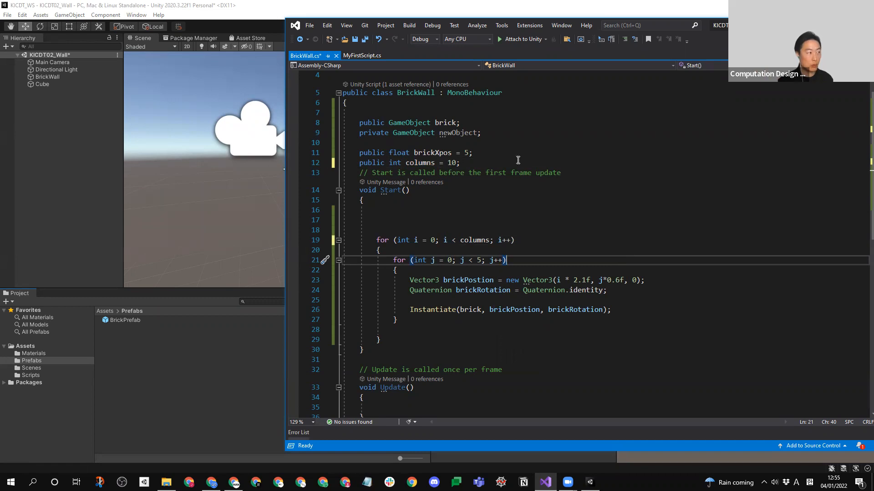
{"action": "left_click", "coordinate": [463, 163]}
{"action": "key", "text": "Return"}
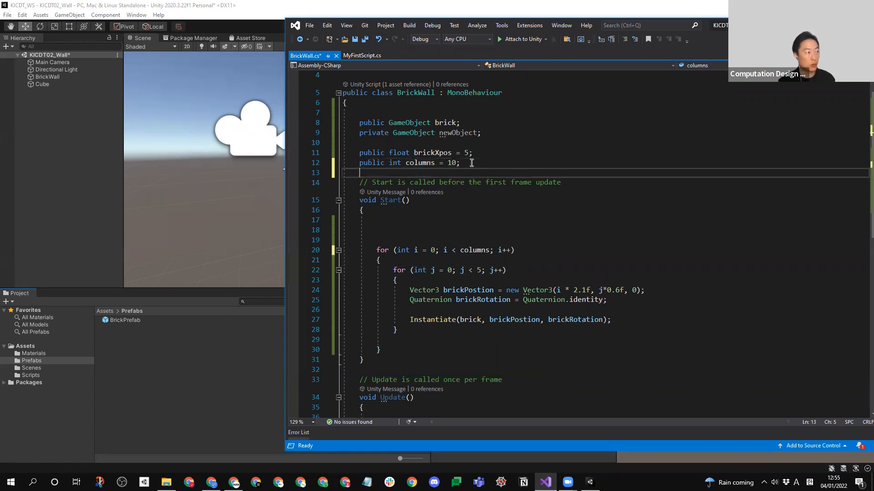
{"action": "key", "text": "ctrl+s"}
{"action": "left_click", "coordinate": [478, 270]}
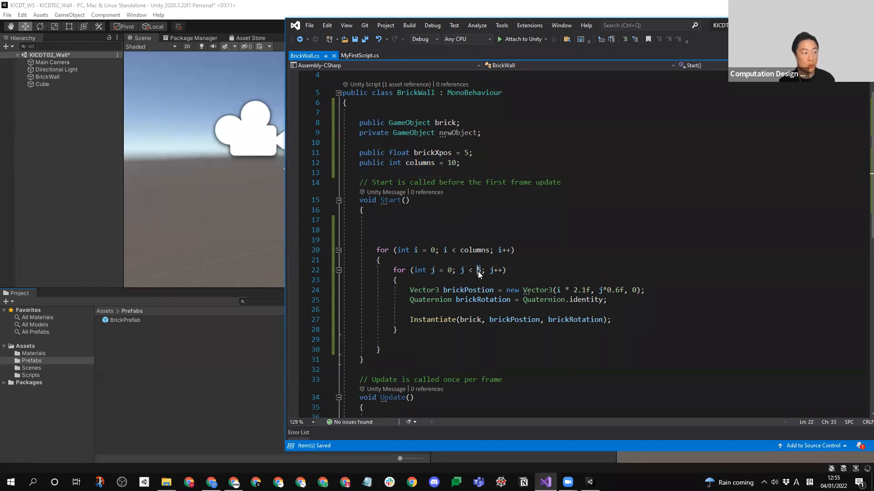
- Switch to Unity, set the BrickWall object's Columns to 5, and test the wall in Play mode
{"action": "left_click", "coordinate": [39, 132]}
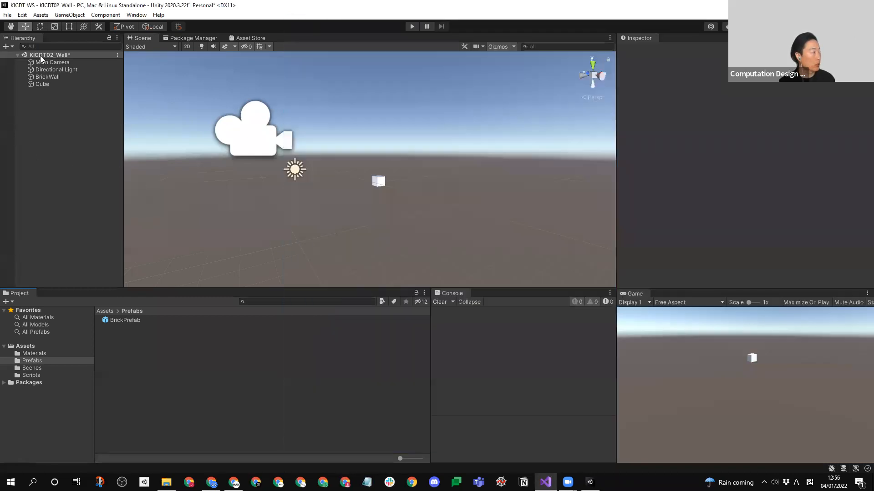
{"action": "left_click", "coordinate": [46, 77]}
{"action": "left_click", "coordinate": [726, 154]}
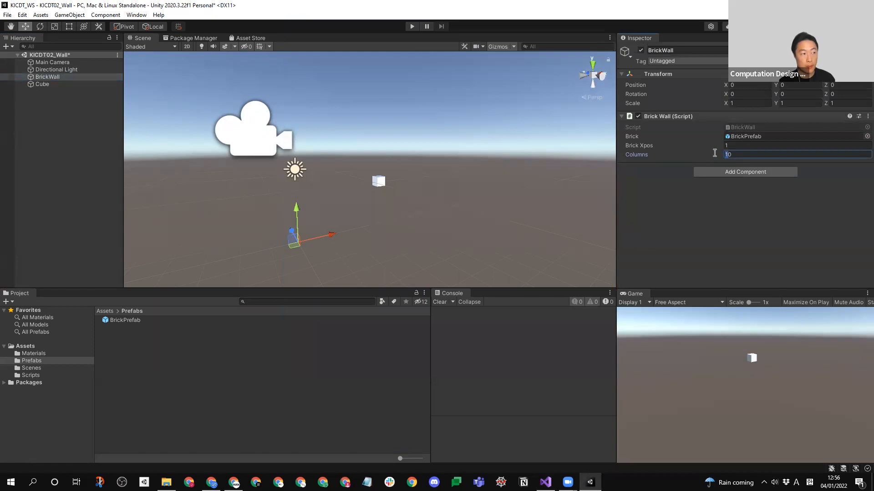
{"action": "type", "text": "5"}
{"action": "key", "text": "Return"}
{"action": "left_click", "coordinate": [412, 26]}
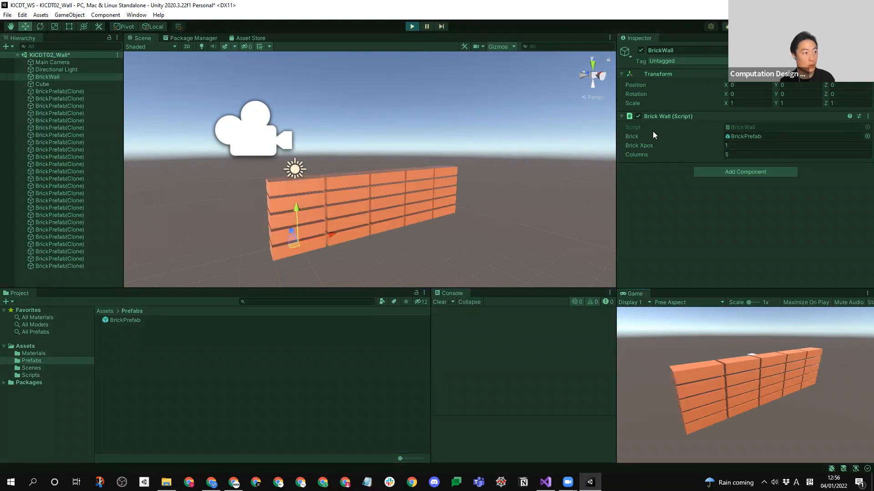
{"action": "left_click", "coordinate": [413, 27]}
- Set the BrickWall object's Columns to 20 and test the wall in Play mode again
{"action": "left_click", "coordinate": [712, 155]}
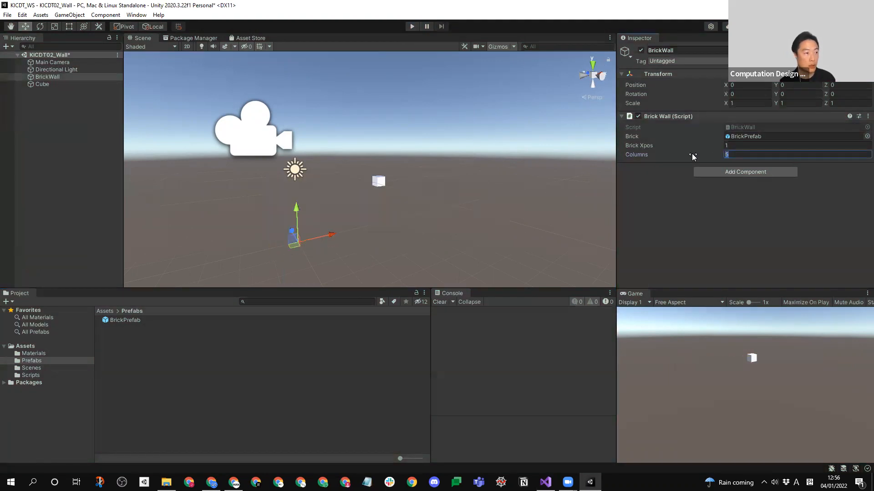
{"action": "type", "text": "20"}
{"action": "left_click", "coordinate": [412, 27]}
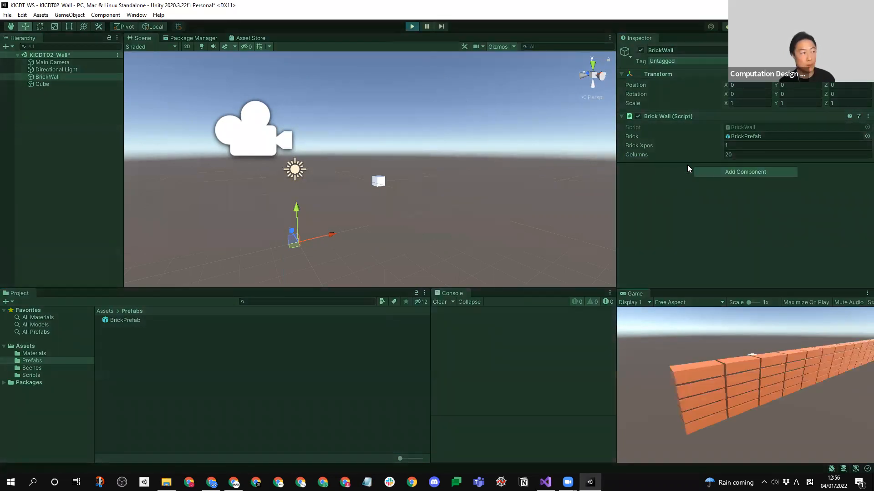
{"action": "left_click", "coordinate": [412, 26]}
- Clear the selection, slightly widen the Hierarchy, and save the KICDT02_Wall scene
{"action": "left_click", "coordinate": [168, 387]}
{"action": "mouse_move", "coordinate": [124, 170]}
{"action": "left_mouse_down"}
{"action": "mouse_move", "coordinate": [106, 167]}
{"action": "mouse_move", "coordinate": [140, 167]}
{"action": "left_mouse_up"}
{"action": "key", "text": "ctrl+s"}
- Create a new scene containing a main camera and a directional light
{"action": "left_click", "coordinate": [7, 15]}
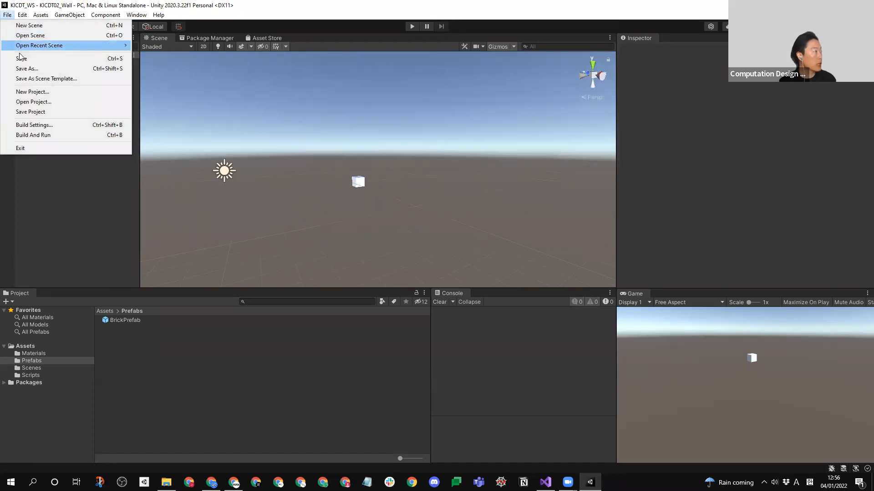
{"action": "left_click", "coordinate": [30, 28]}
{"action": "left_click", "coordinate": [354, 289]}
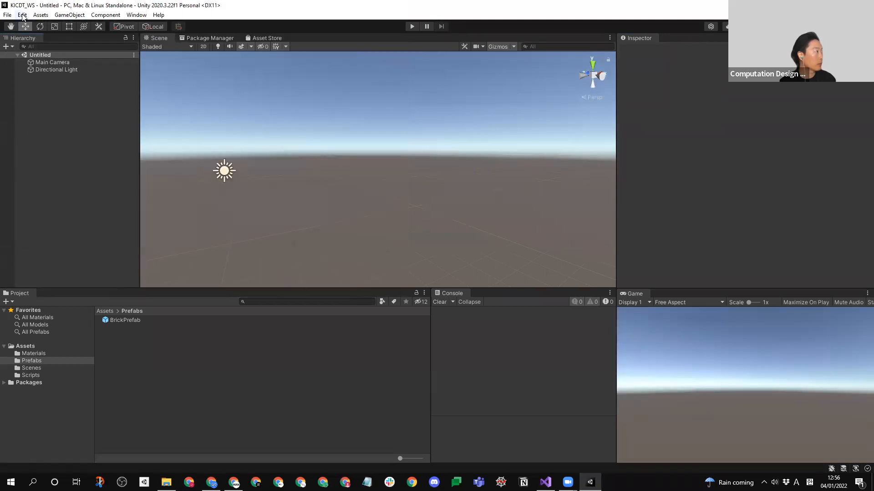
- Save the new scene under the name KICDT03_Boids
{"action": "left_click", "coordinate": [7, 14]}
{"action": "left_click", "coordinate": [30, 69]}
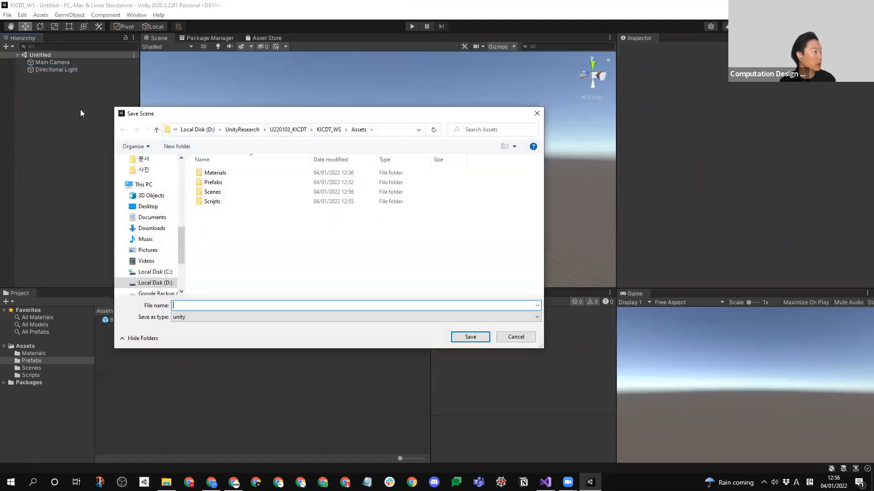
{"action": "left_click", "coordinate": [218, 182]}
{"action": "double_click", "coordinate": [193, 305]}
{"action": "left_click", "coordinate": [194, 305]}
{"action": "key", "text": "BackSpace"}
{"action": "type", "text": "3_Wall.unity"}
{"action": "left_click_drag", "start_coordinate": [195, 305], "coordinate": [284, 291]}
{"action": "type", "text": "Boids"}
{"action": "key", "text": "Return"}
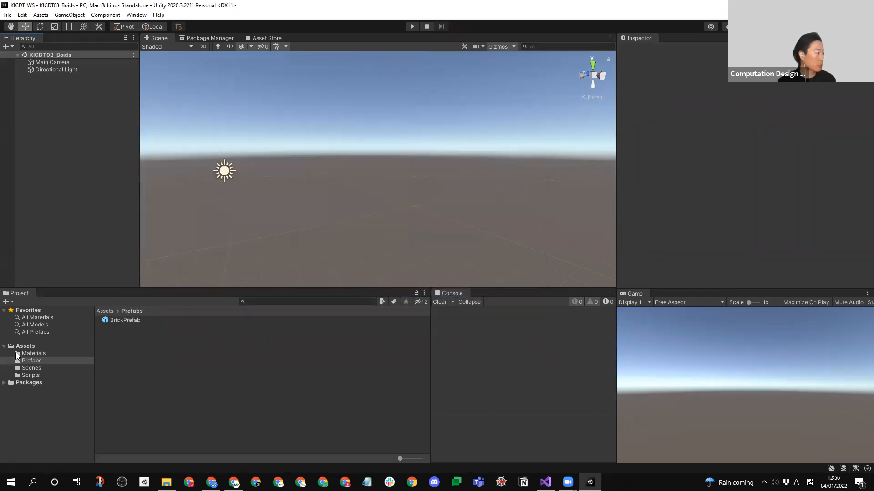
- Import the Boids folder from U220103_KICDT into the project's Scripts folder
{"action": "left_click", "coordinate": [25, 374]}
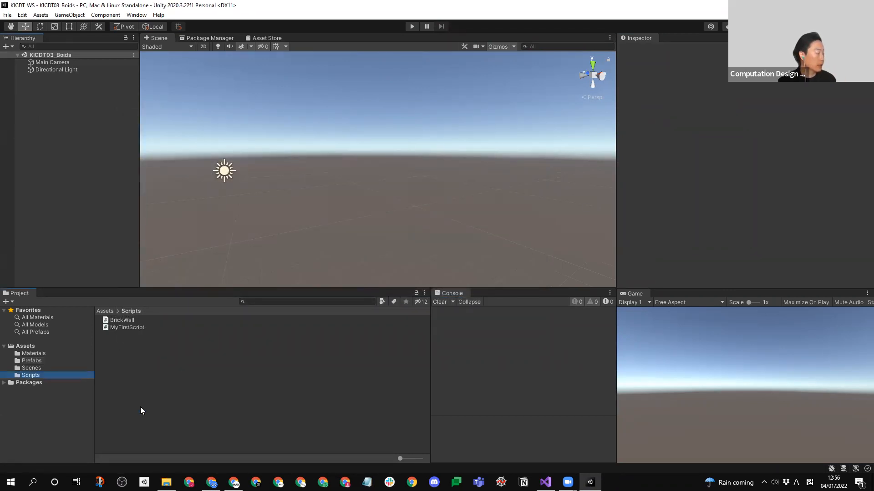
{"action": "left_click", "coordinate": [166, 483]}
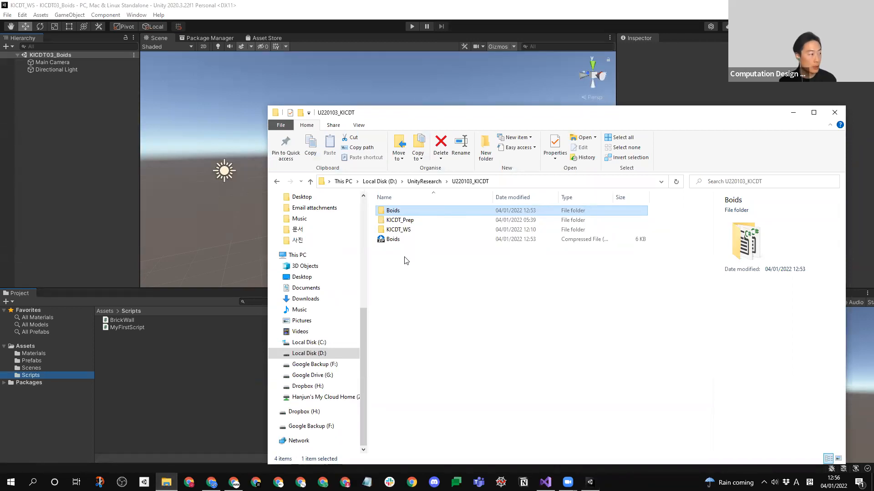
{"action": "double_click", "coordinate": [394, 211]}
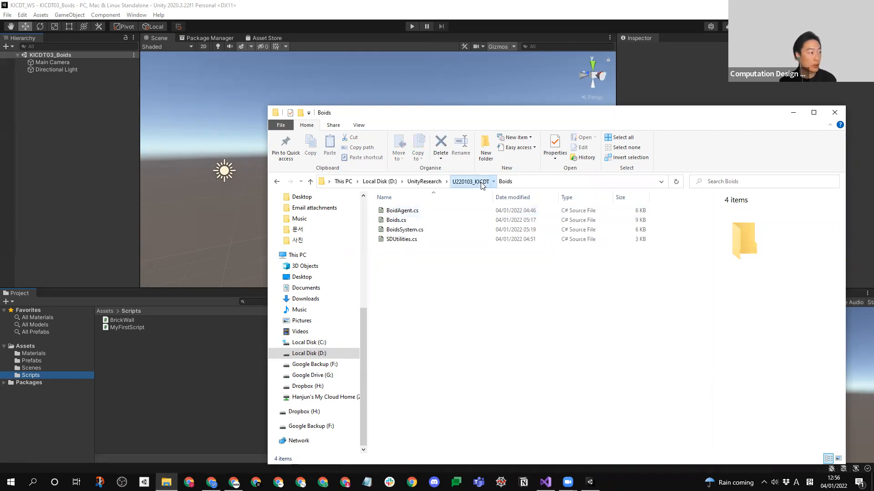
{"action": "left_click", "coordinate": [470, 181]}
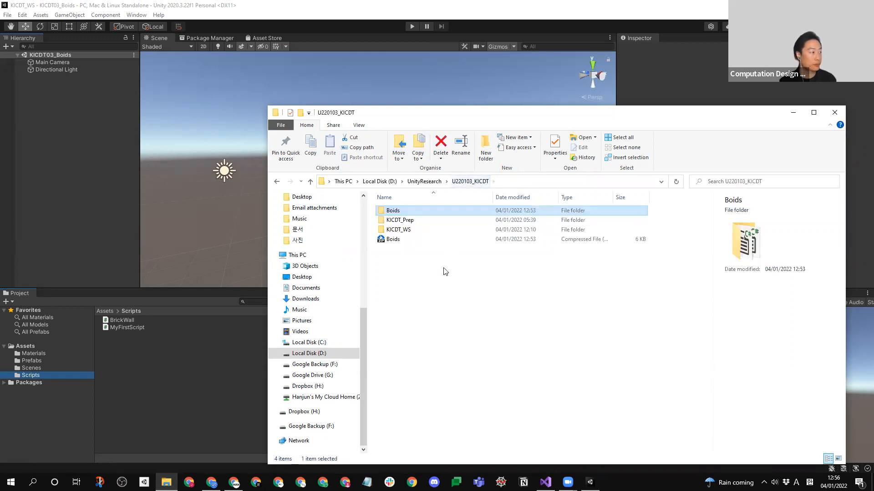
{"action": "left_click", "coordinate": [394, 213]}
{"action": "left_click_drag", "start_coordinate": [394, 214], "coordinate": [143, 372]}
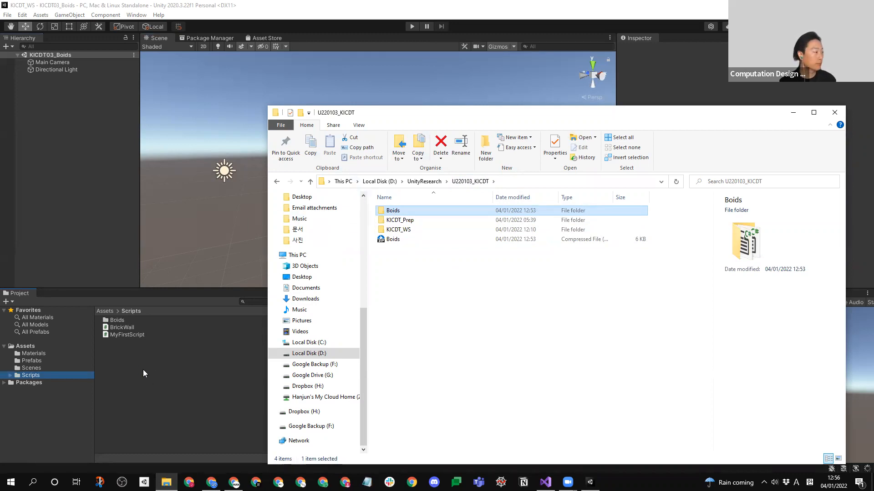
{"action": "left_click", "coordinate": [133, 362]}
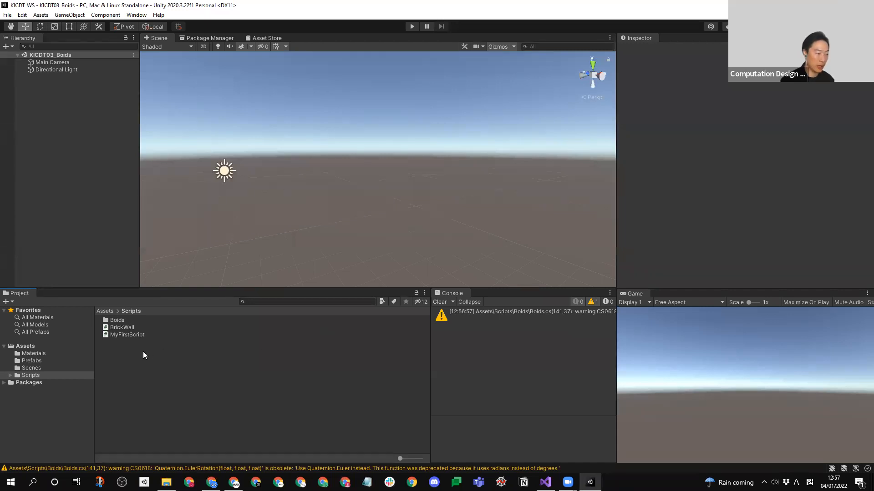
- Open the Boids, BoidsSystem, SDUtilities and BoidAgent scripts from the imported Boids folder in the code editor
{"action": "left_click", "coordinate": [115, 321]}
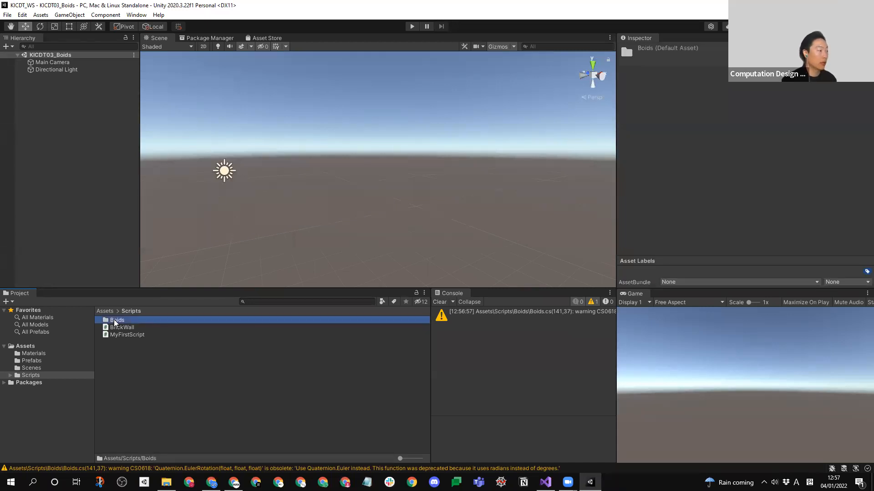
{"action": "double_click", "coordinate": [115, 322]}
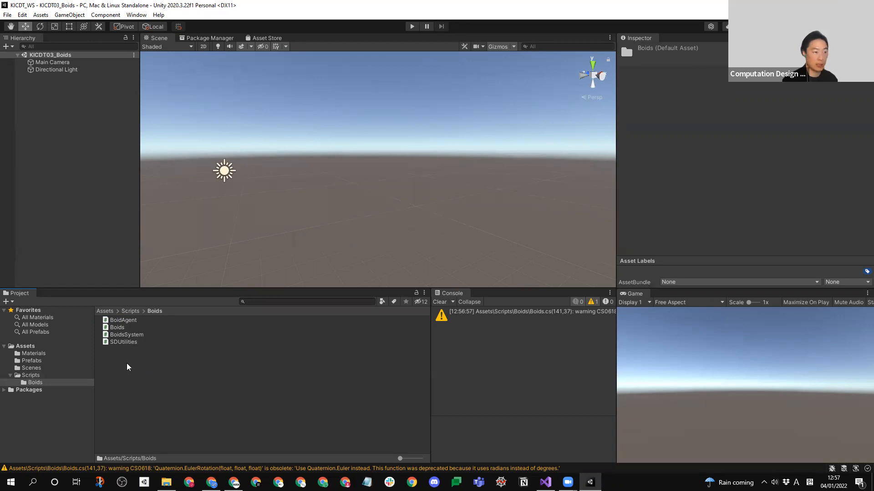
{"action": "double_click", "coordinate": [122, 328]}
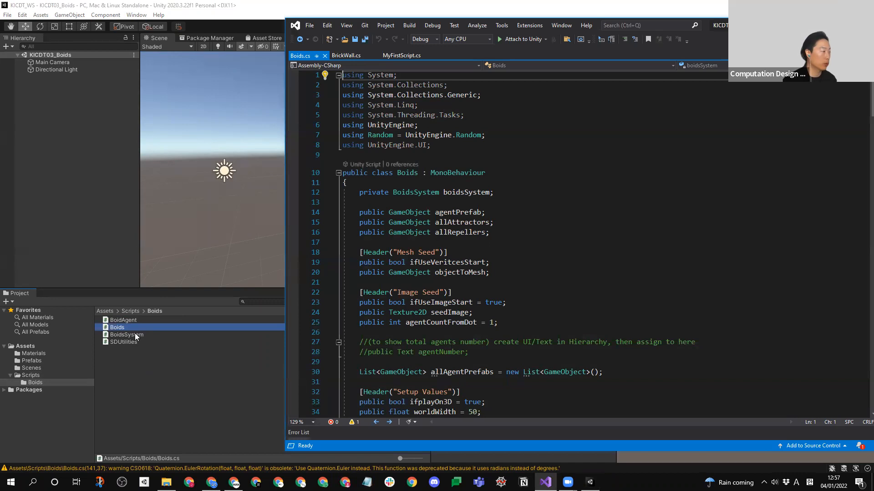
{"action": "left_click", "coordinate": [133, 335]}
{"action": "double_click", "coordinate": [133, 336]}
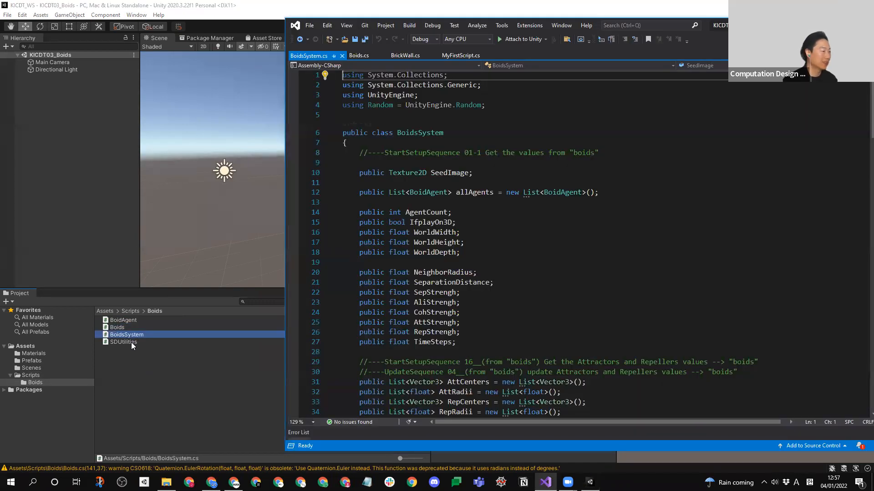
{"action": "left_click", "coordinate": [131, 342]}
{"action": "double_click", "coordinate": [131, 342]}
{"action": "double_click", "coordinate": [125, 320]}
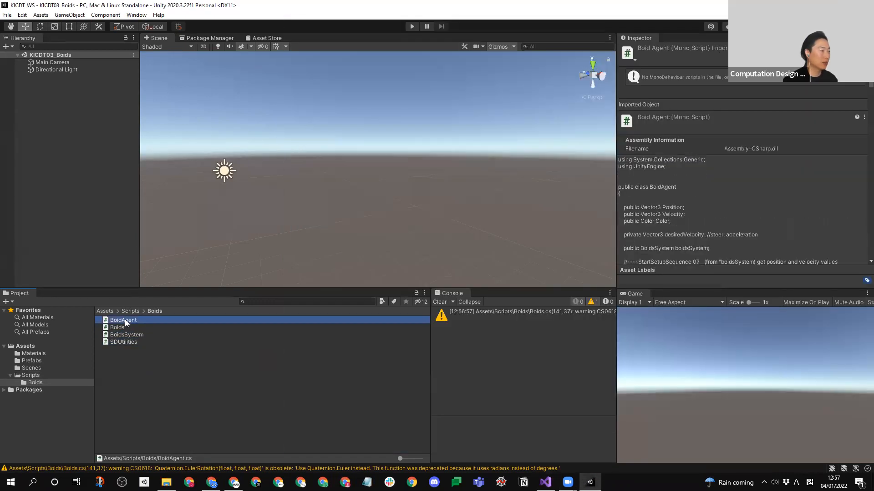
- Look through the BoidAgent, SDUtilities, BoidsSystem and Boids code files, ending on the Boids class that derives from MonoBehaviour
{"action": "left_click", "coordinate": [712, 193]}
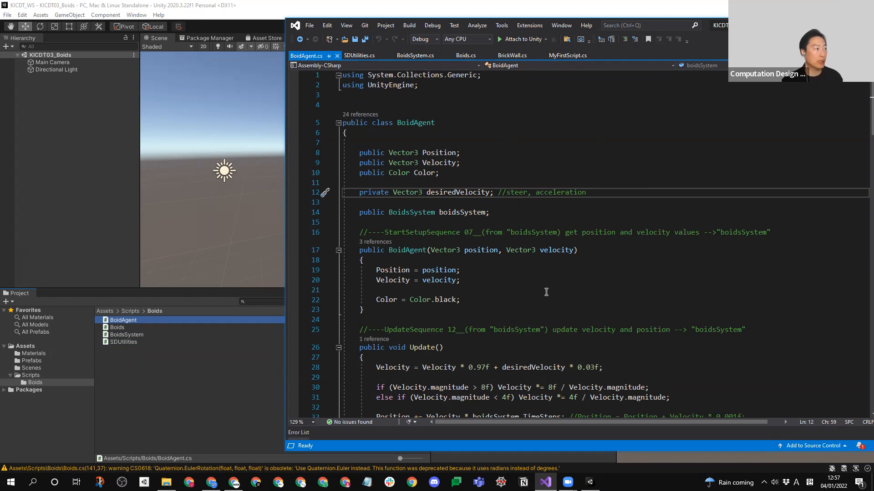
{"action": "left_click", "coordinate": [356, 57]}
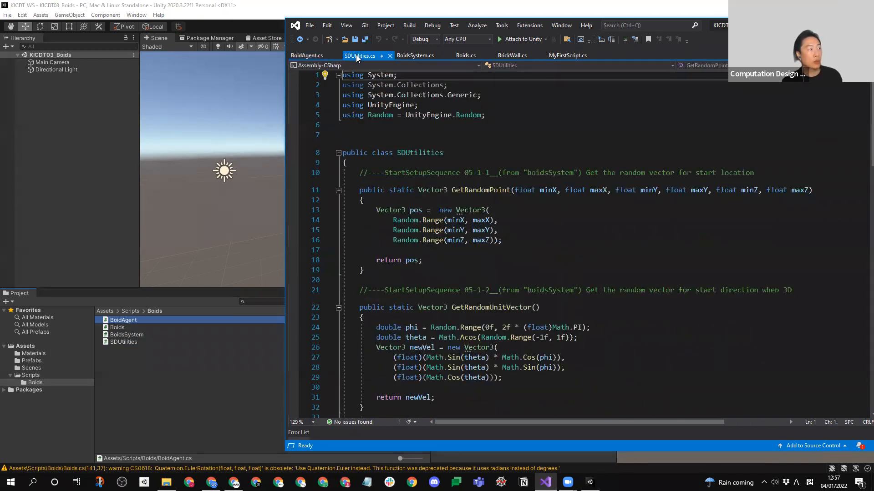
{"action": "left_click", "coordinate": [427, 57]}
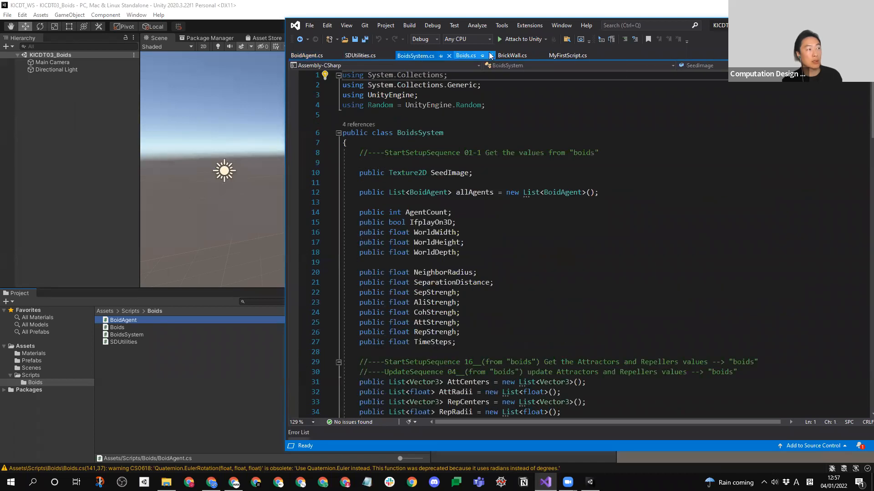
{"action": "left_click", "coordinate": [466, 58]}
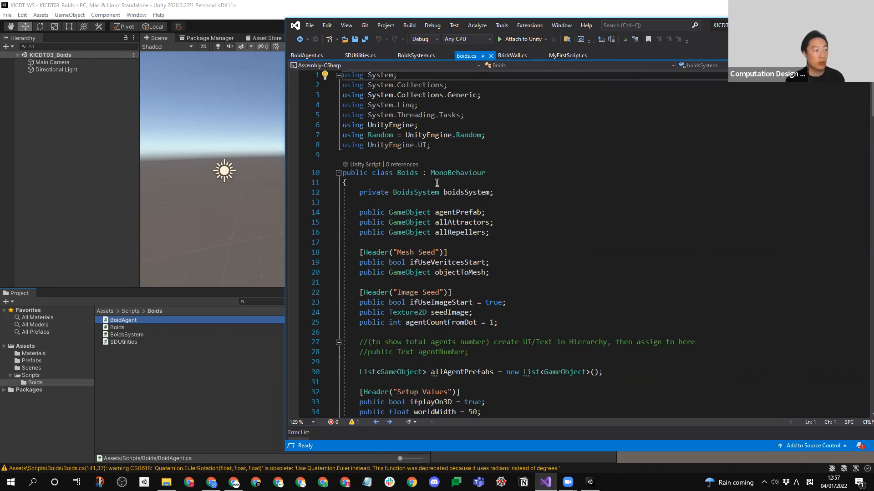
{"action": "left_click", "coordinate": [410, 59]}
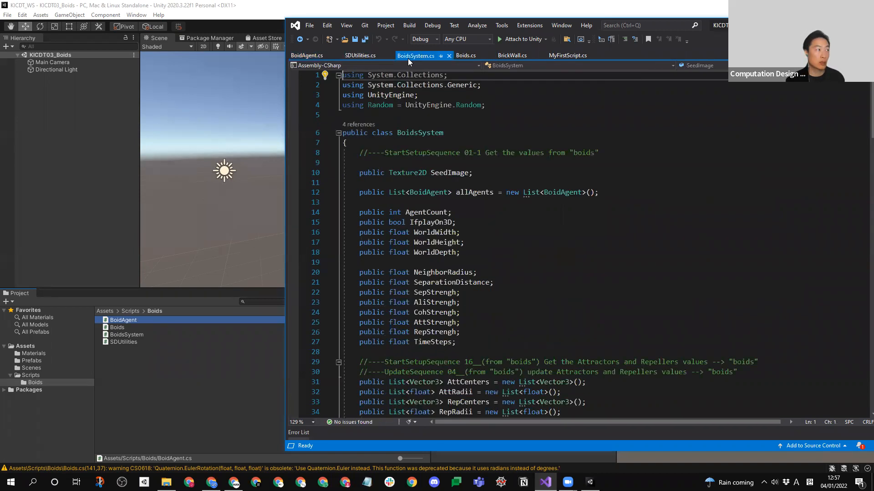
{"action": "left_click", "coordinate": [362, 56]}
{"action": "left_click", "coordinate": [308, 57]}
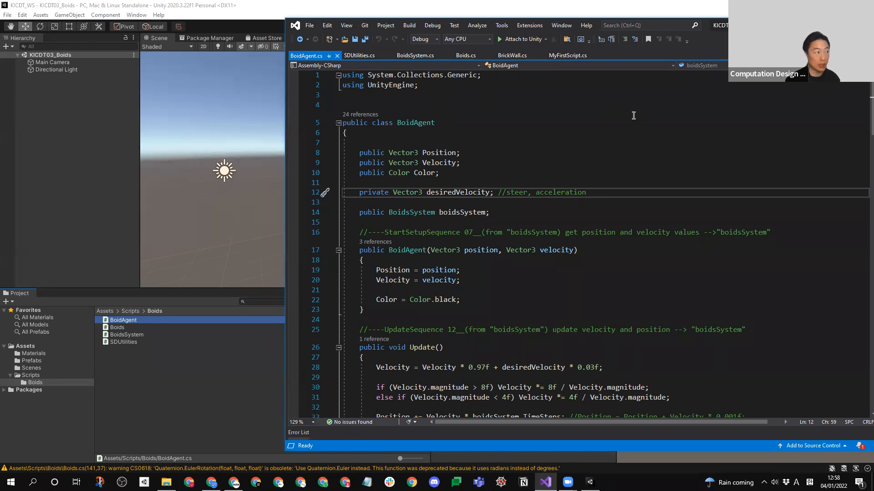
{"action": "left_click", "coordinate": [470, 58]}
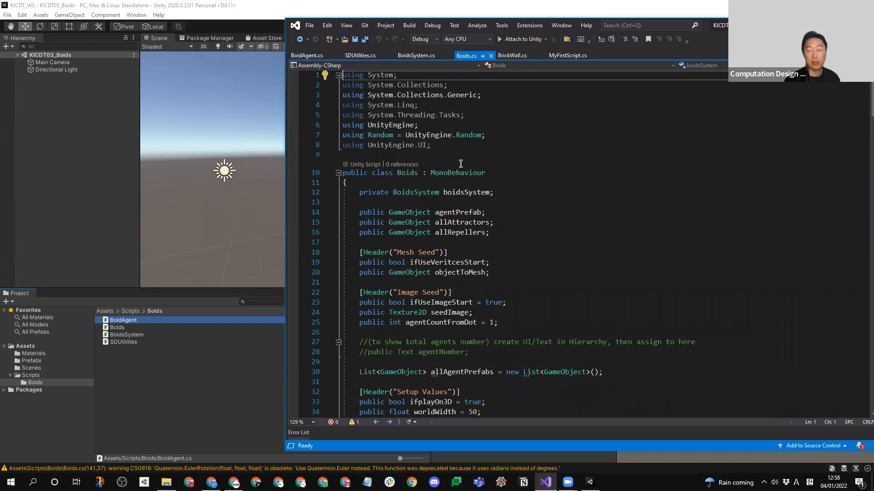
- Back in Unity, create an empty game object named Boids and reset its Transform
{"action": "right_click", "coordinate": [78, 123]}
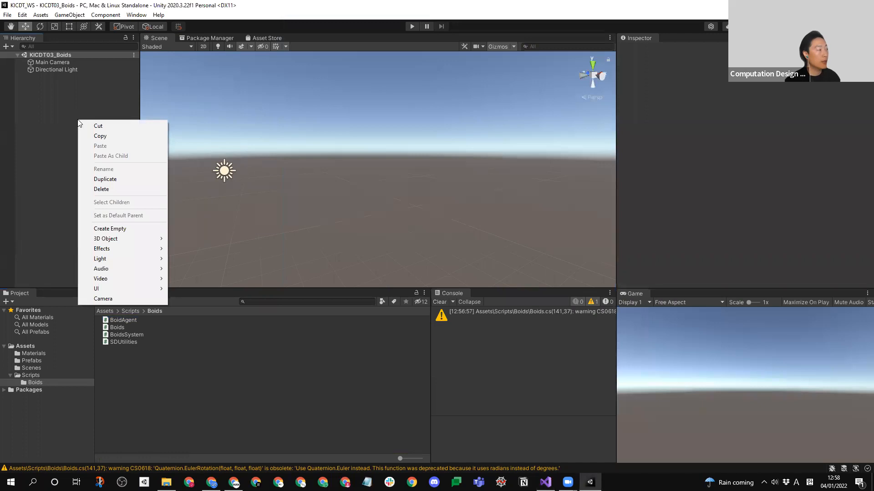
{"action": "left_click", "coordinate": [111, 229]}
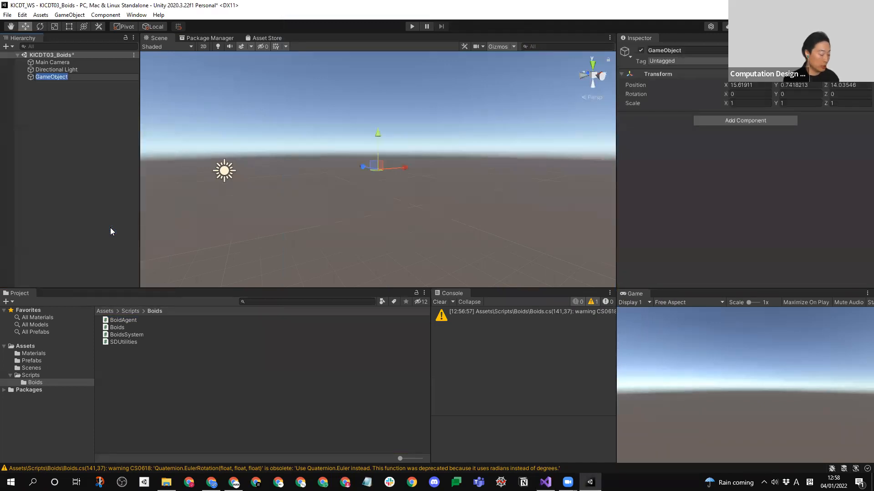
{"action": "type", "text": "Boids"}
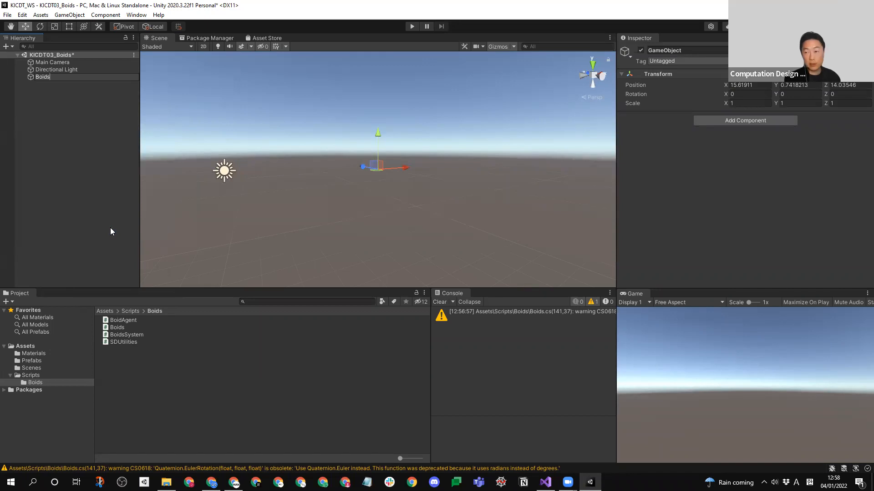
{"action": "key", "text": "Return"}
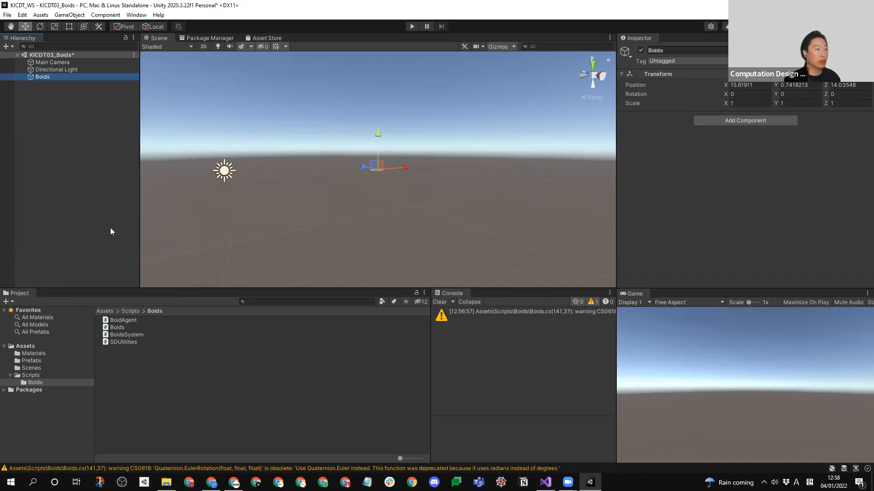
{"action": "right_click", "coordinate": [651, 74]}
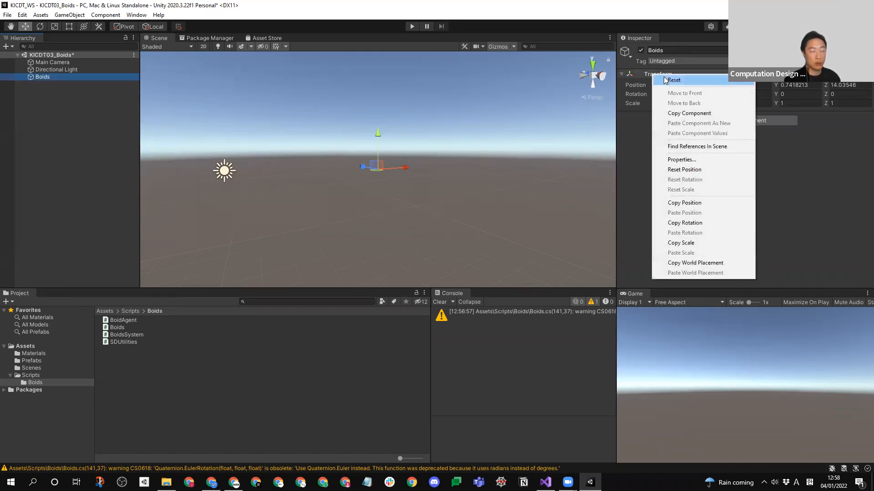
{"action": "left_click", "coordinate": [664, 80]}
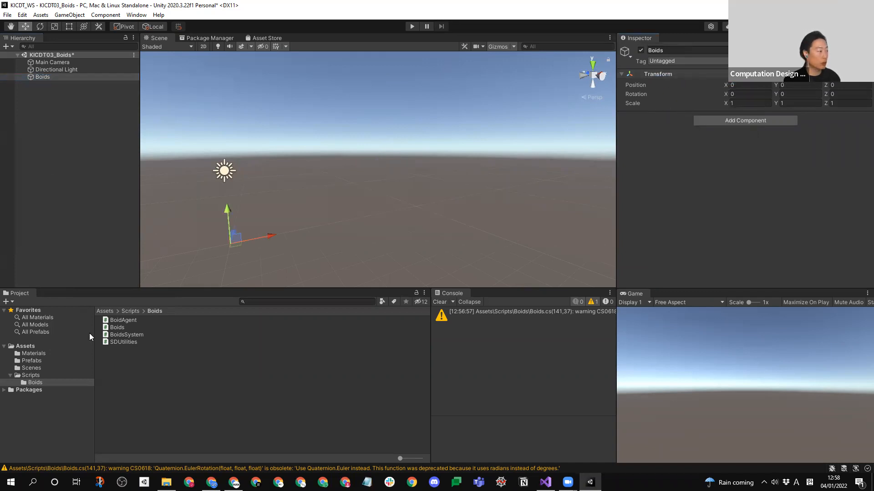
- Attach the Boids script to the Boids object and review the component's settings
{"action": "left_click_drag", "start_coordinate": [124, 328], "coordinate": [693, 200]}
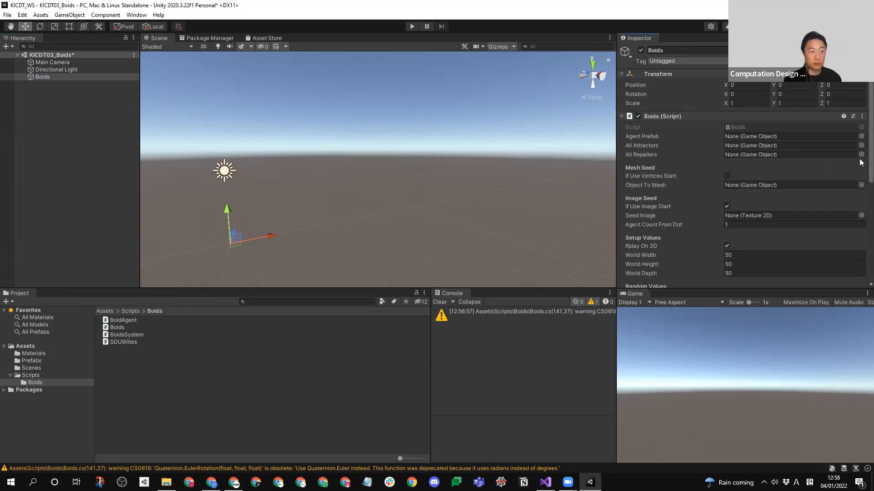
{"action": "scroll", "coordinate": [860, 200], "scroll_direction": "down", "scroll_amount": 3}
{"action": "scroll", "coordinate": [860, 200], "scroll_direction": "down", "scroll_amount": 3}
{"action": "scroll", "coordinate": [860, 173], "scroll_direction": "up", "scroll_amount": 8}
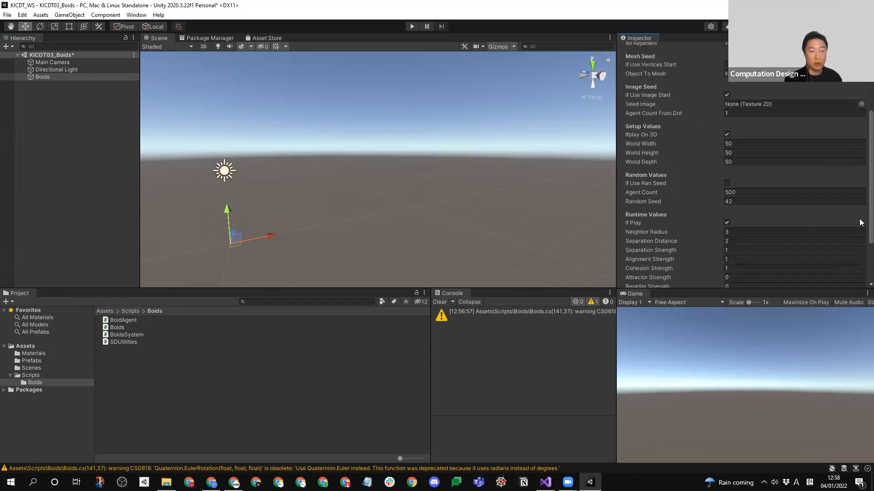
{"action": "scroll", "coordinate": [860, 200], "scroll_direction": "down", "scroll_amount": 5}
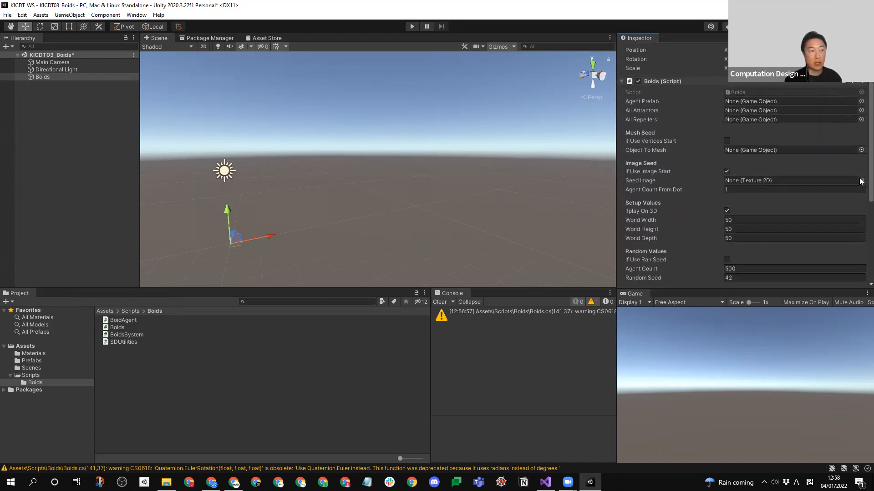
{"action": "scroll", "coordinate": [860, 200], "scroll_direction": "up", "scroll_amount": 4}
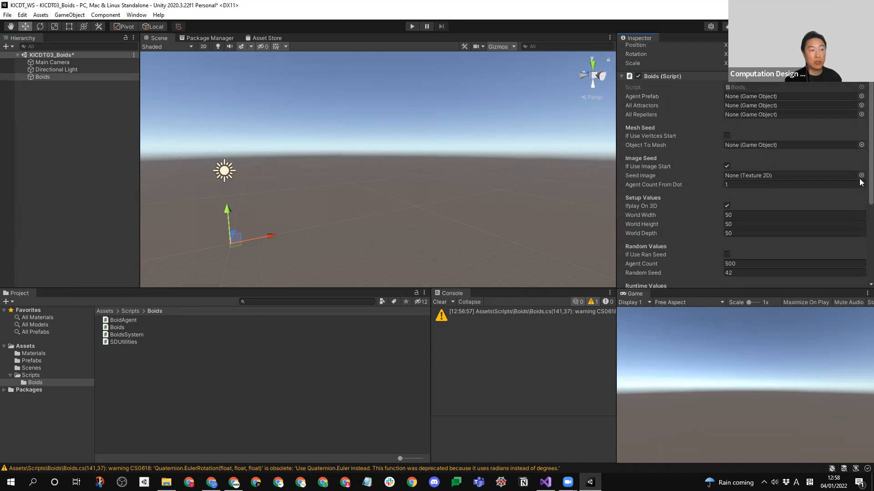
{"action": "scroll", "coordinate": [859, 164], "scroll_direction": "up", "scroll_amount": 1}
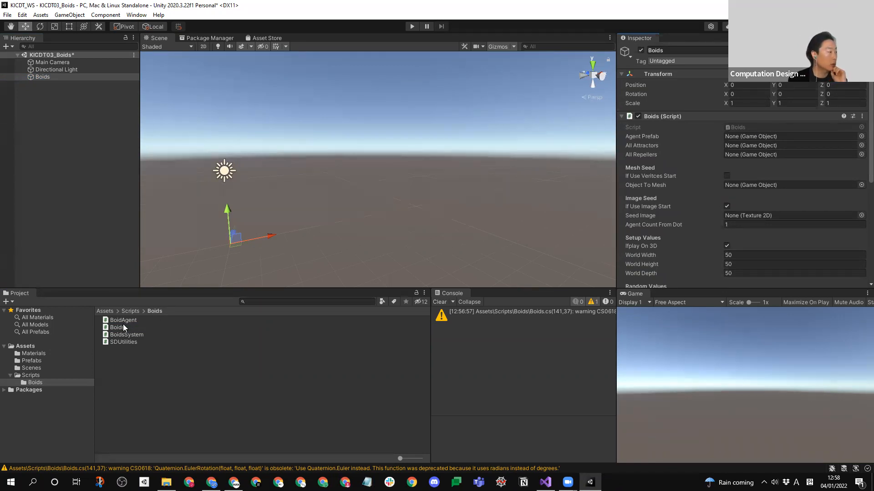
- Assign BrickPrefab as the Boids component's Agent Prefab and turn off If Use Image Start
{"action": "left_click", "coordinate": [20, 361]}
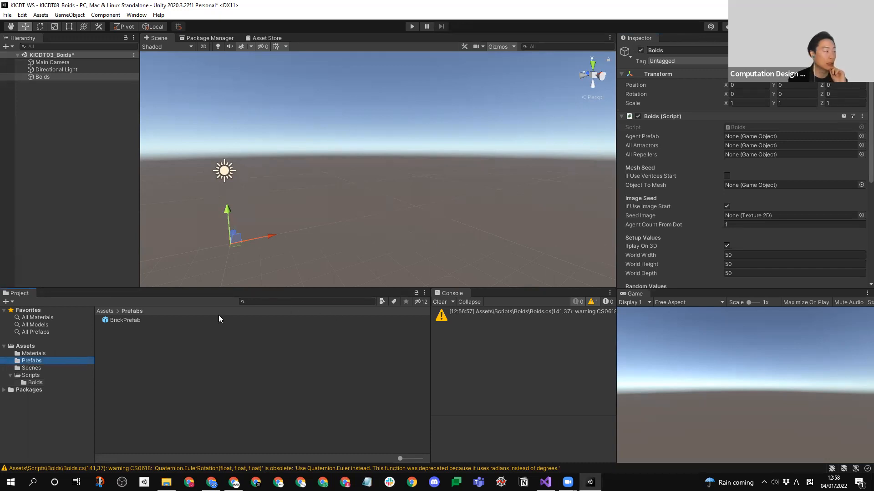
{"action": "left_click_drag", "start_coordinate": [125, 321], "coordinate": [728, 136]}
{"action": "scroll", "coordinate": [860, 167], "scroll_direction": "down", "scroll_amount": 2}
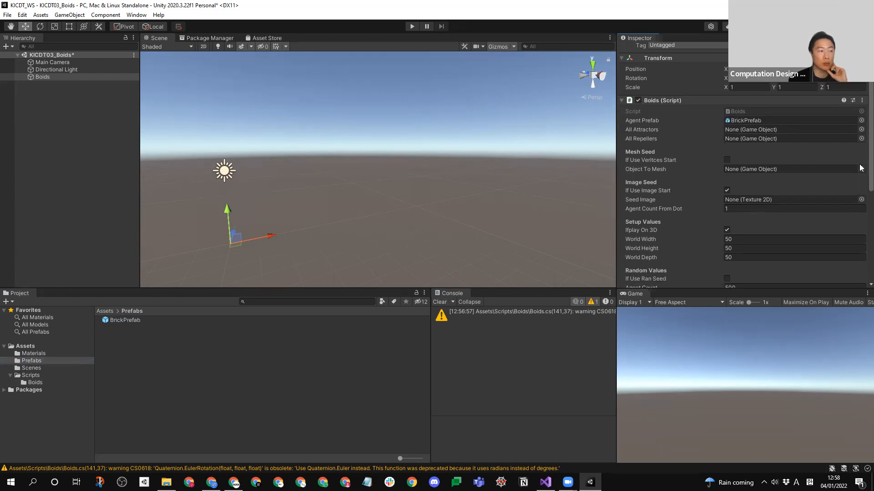
{"action": "left_click", "coordinate": [727, 189]}
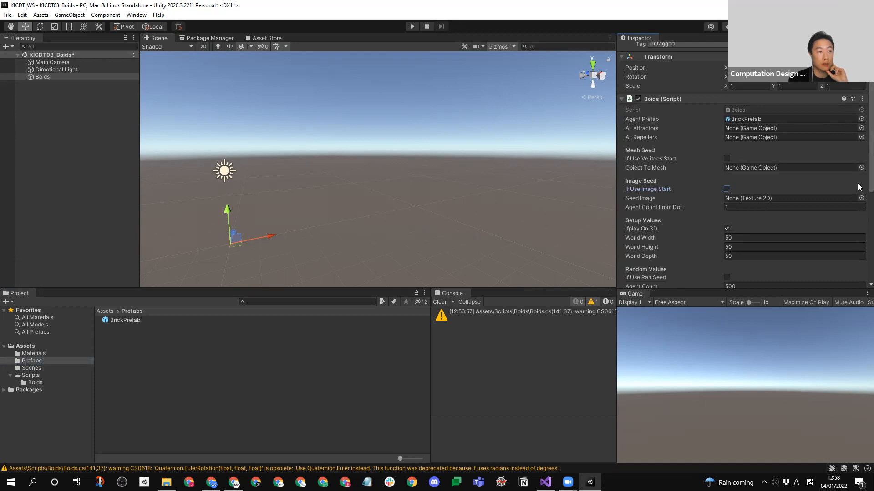
{"action": "scroll", "coordinate": [860, 187], "scroll_direction": "down", "scroll_amount": 3}
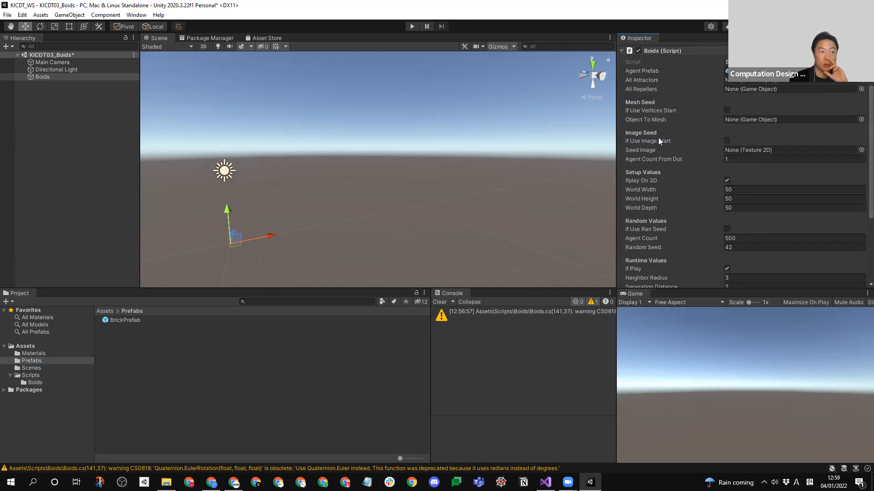
- Turn on If Use Ran Seed for the Boids component and review its setup, random and runtime values
{"action": "left_click", "coordinate": [724, 199]}
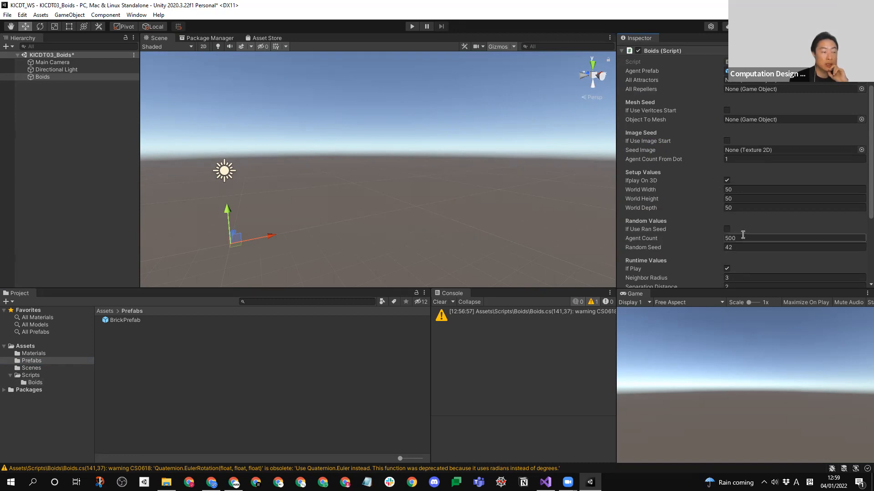
{"action": "left_click", "coordinate": [726, 229]}
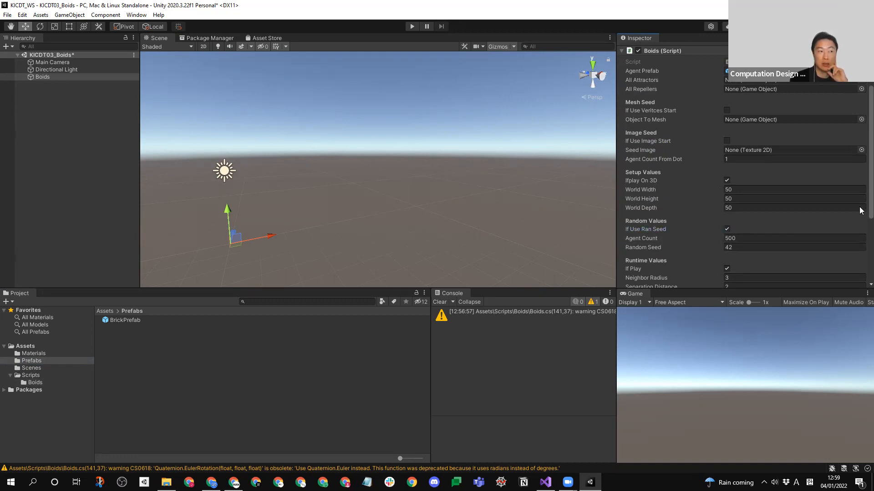
{"action": "scroll", "coordinate": [859, 210], "scroll_direction": "down", "scroll_amount": 3}
{"action": "scroll", "coordinate": [859, 232], "scroll_direction": "down", "scroll_amount": 1}
{"action": "scroll", "coordinate": [860, 232], "scroll_direction": "down", "scroll_amount": 5}
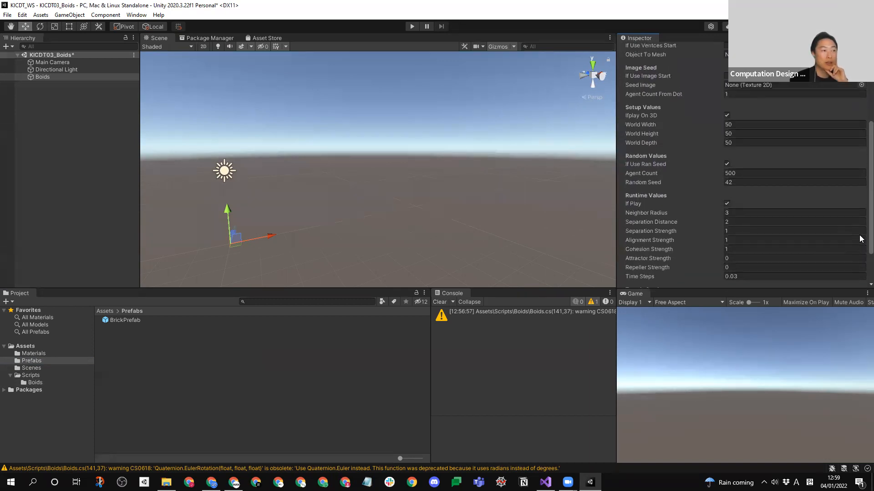
{"action": "scroll", "coordinate": [860, 202], "scroll_direction": "up", "scroll_amount": 5}
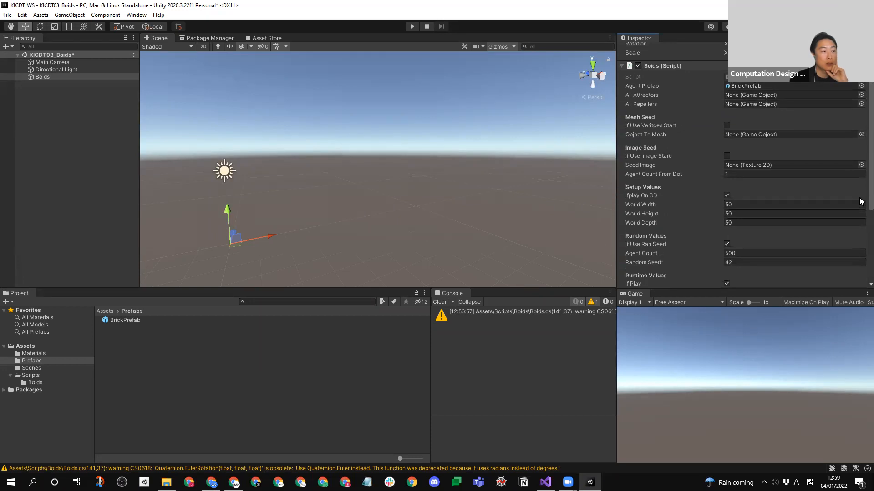
{"action": "scroll", "coordinate": [861, 214], "scroll_direction": "down", "scroll_amount": 3}
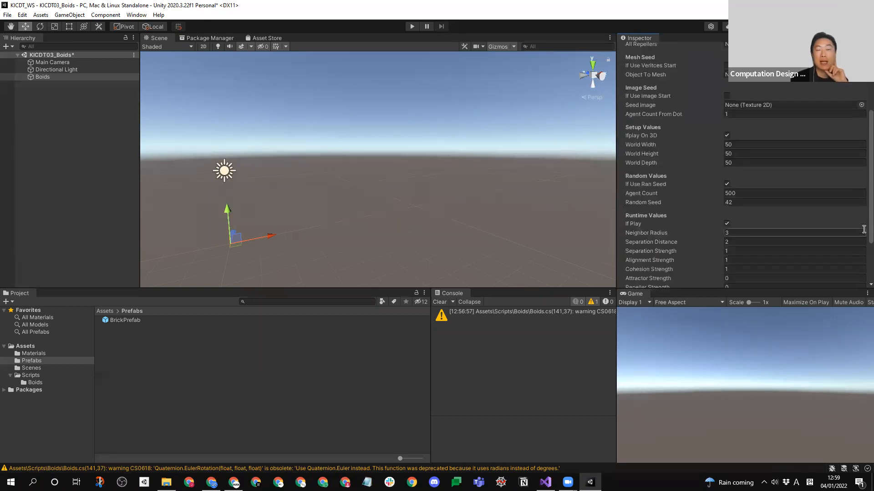
{"action": "scroll", "coordinate": [864, 229], "scroll_direction": "down", "scroll_amount": 4}
{"action": "scroll", "coordinate": [861, 228], "scroll_direction": "up", "scroll_amount": 5}
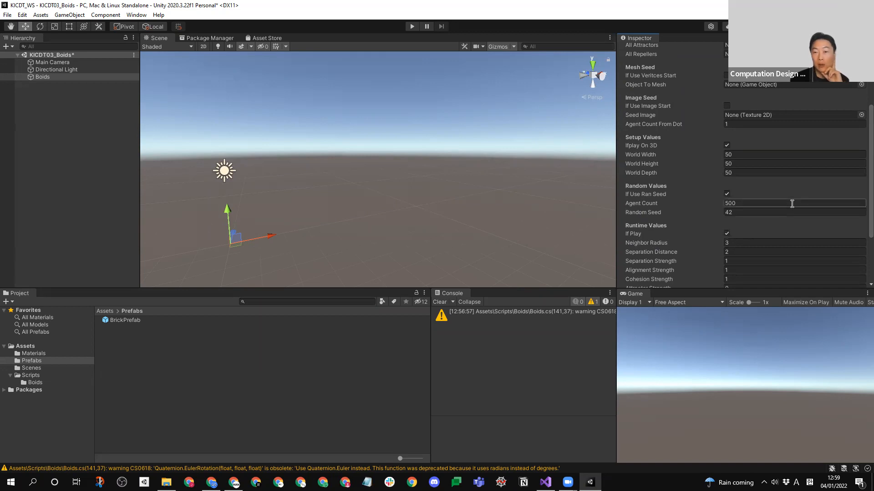
- Test running the scene with the Boids component's Agent Prefab set to None, and reassign BrickPrefab after stopping it
{"action": "left_click_drag", "start_coordinate": [870, 176], "coordinate": [870, 111]}
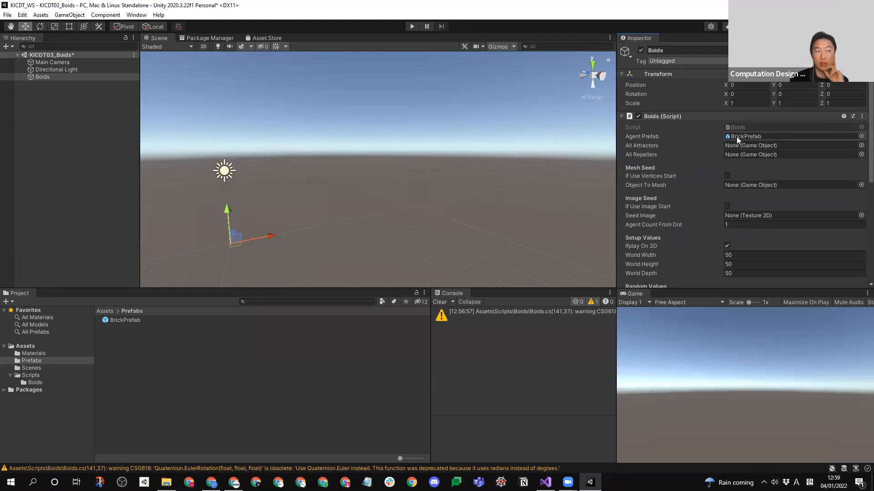
{"action": "left_click", "coordinate": [860, 137]}
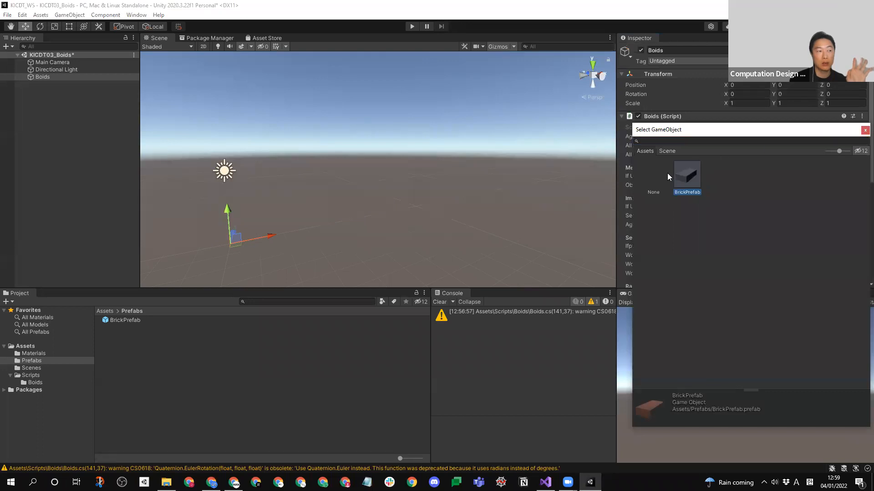
{"action": "left_click", "coordinate": [667, 173]}
{"action": "left_click", "coordinate": [863, 131]}
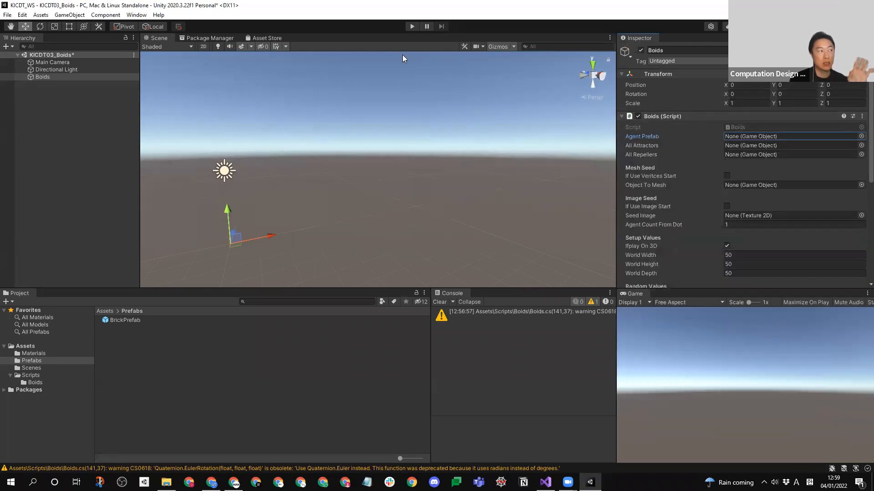
{"action": "left_click", "coordinate": [413, 26]}
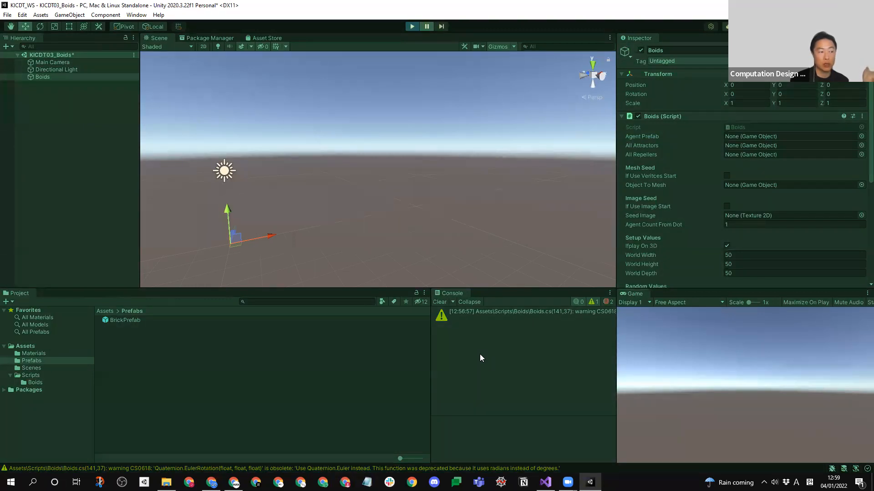
{"action": "left_click", "coordinate": [607, 303]}
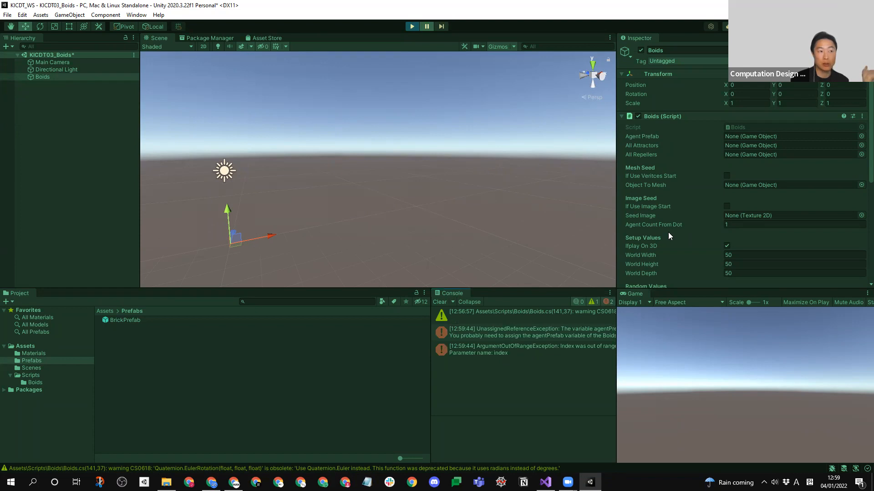
{"action": "left_click", "coordinate": [410, 27]}
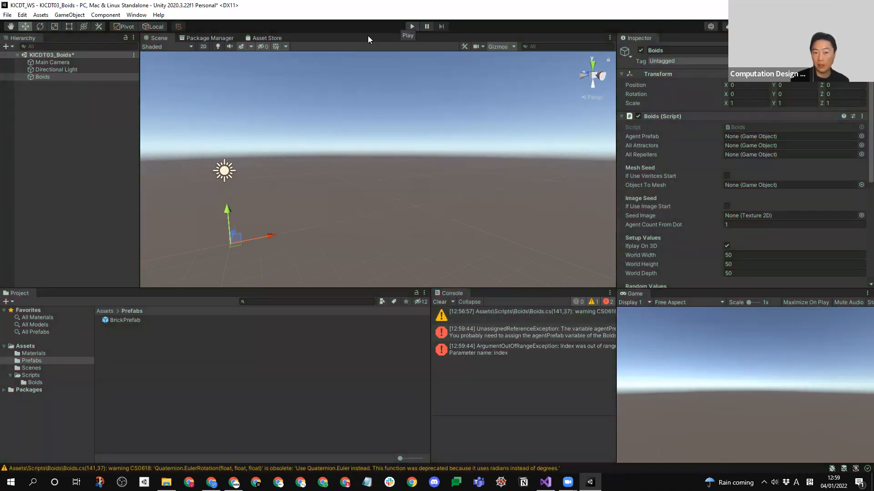
{"action": "left_click_drag", "start_coordinate": [116, 319], "coordinate": [777, 137]}
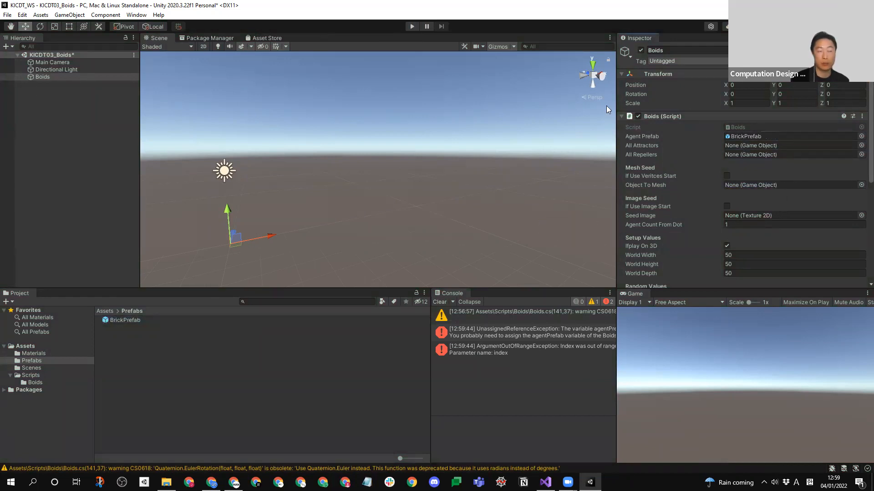
- Run the simulation to examine the flocking bricks in the Scene view, and clear the console after stopping it
{"action": "left_click", "coordinate": [412, 27]}
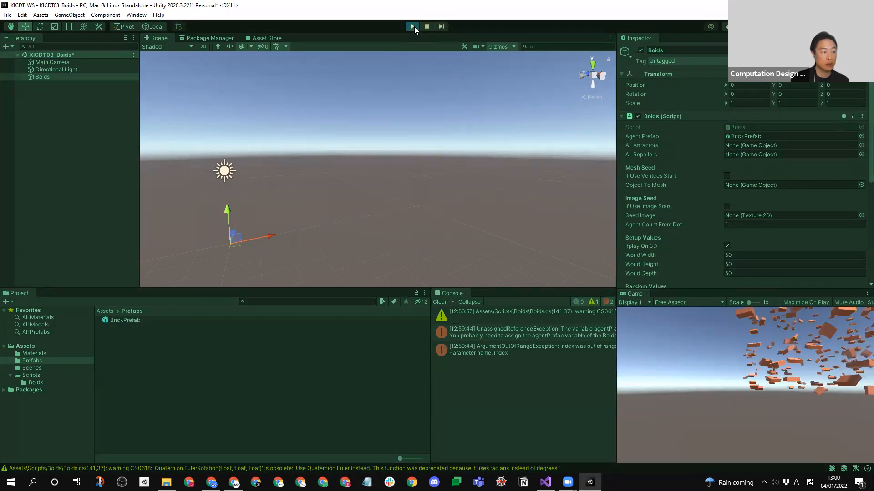
{"action": "right_click_drag", "start_coordinate": [395, 143], "coordinate": [376, 218]}
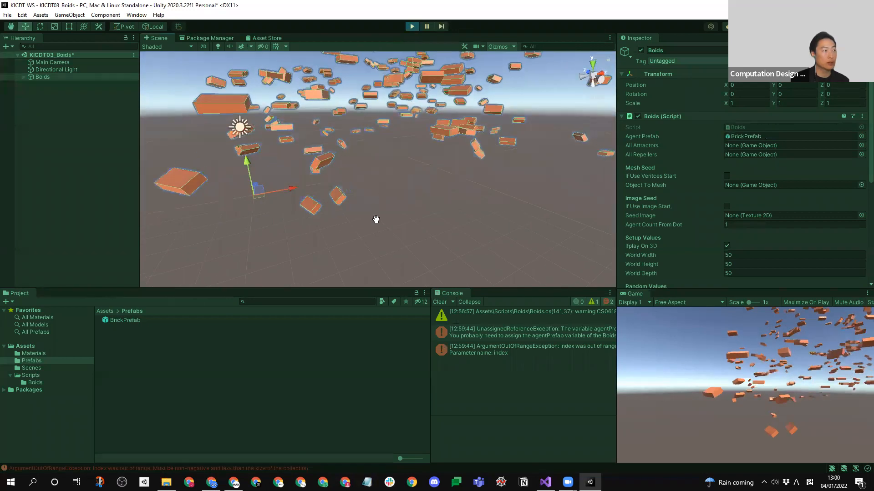
{"action": "scroll", "coordinate": [398, 187], "scroll_direction": "up", "scroll_amount": 5}
{"action": "scroll", "coordinate": [437, 155], "scroll_direction": "down", "scroll_amount": 5}
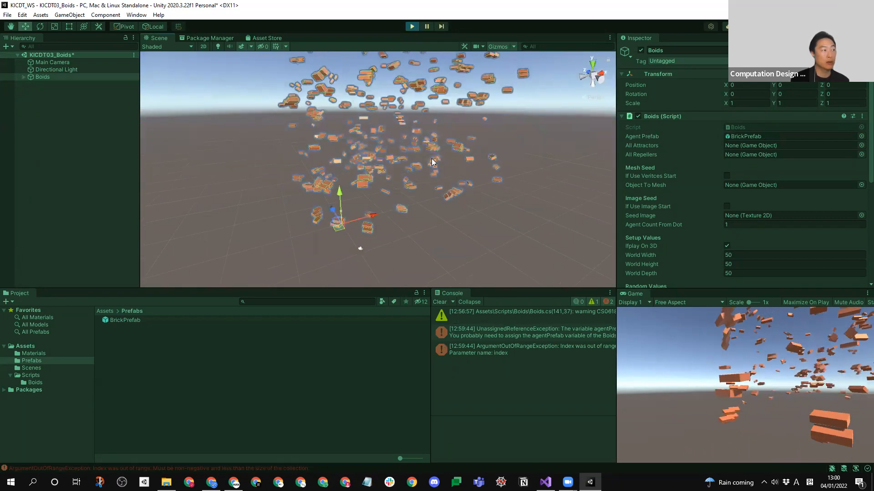
{"action": "scroll", "coordinate": [432, 163], "scroll_direction": "up", "scroll_amount": 4}
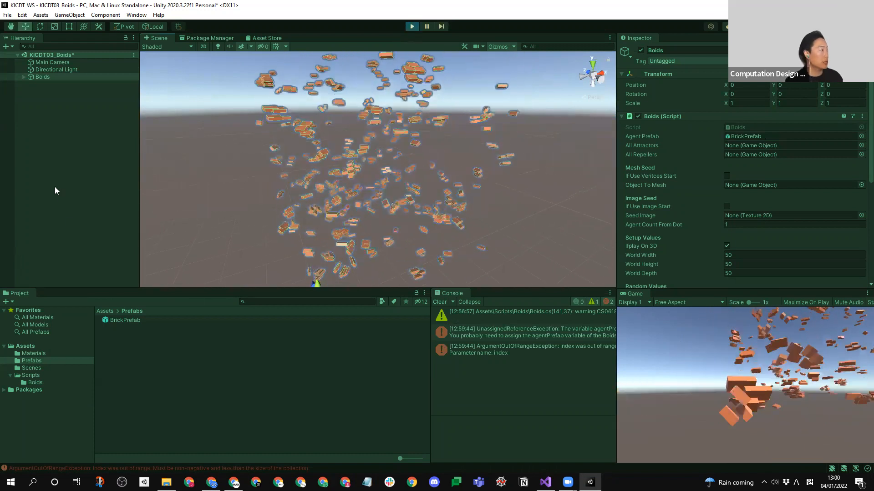
{"action": "key", "text": "ctrl+p"}
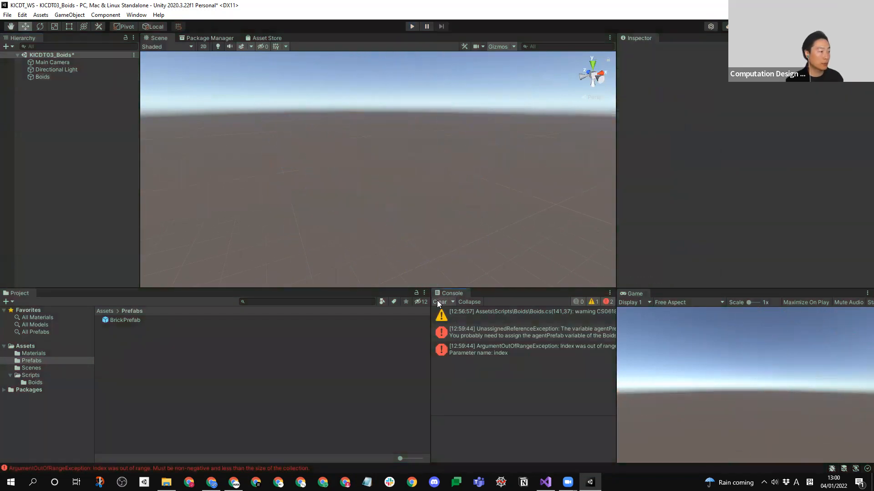
{"action": "left_click", "coordinate": [439, 302]}
- Add a 3D Sphere to the scene and reset its Transform to the origin
{"action": "right_click", "coordinate": [96, 148]}
{"action": "mouse_move", "coordinate": [140, 266]}
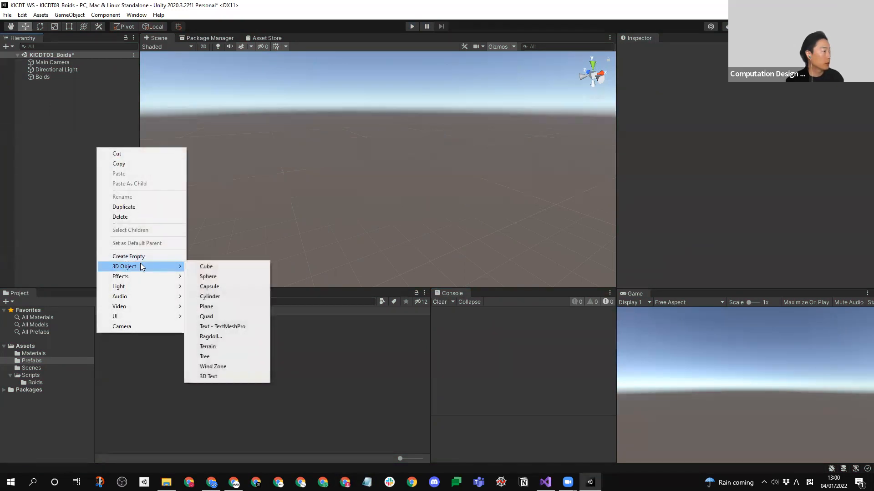
{"action": "left_click", "coordinate": [216, 277]}
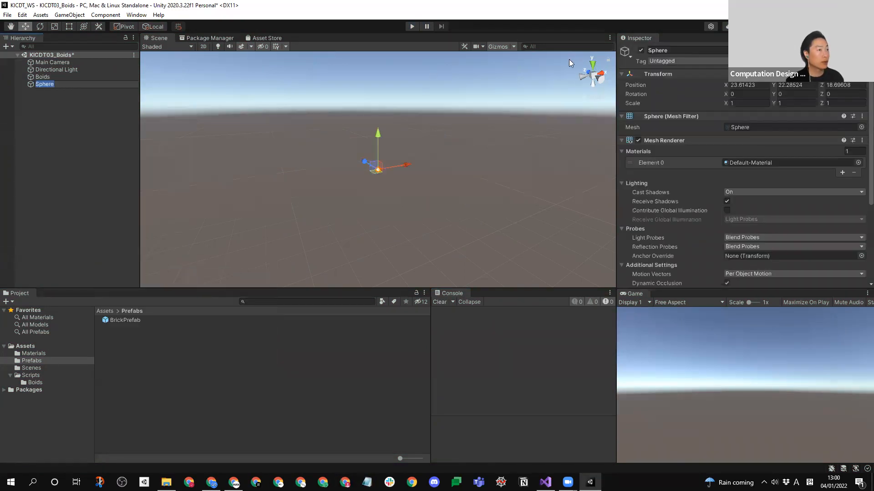
{"action": "right_click", "coordinate": [657, 75]}
{"action": "left_click", "coordinate": [672, 80]}
{"action": "middle_click_drag", "start_coordinate": [294, 275], "coordinate": [297, 185]}
{"action": "key", "text": "f"}
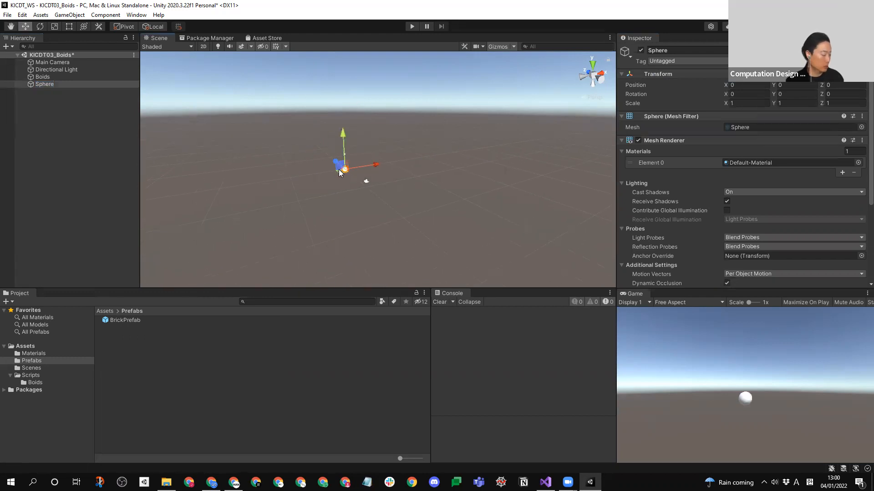
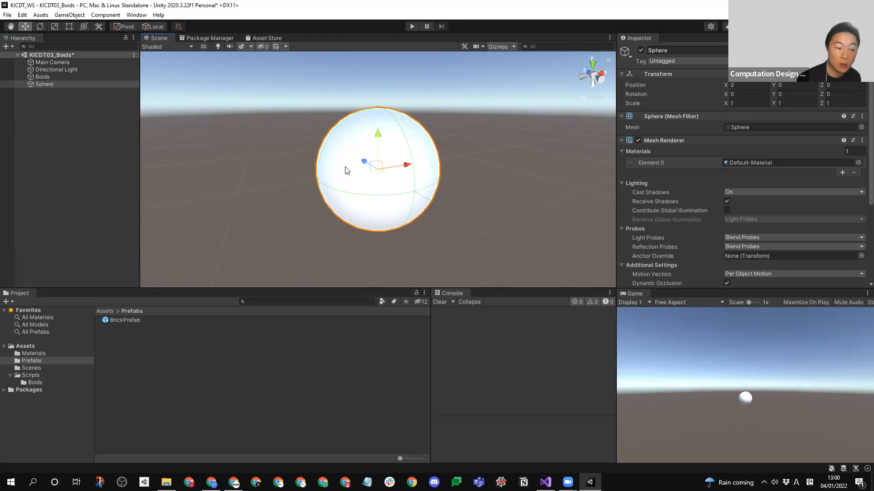
- Rename the Sphere object in the scene as Agent
{"action": "left_click", "coordinate": [26, 147]}
{"action": "left_click", "coordinate": [40, 84]}
{"action": "left_click", "coordinate": [58, 85]}
{"action": "type", "text": "A"}
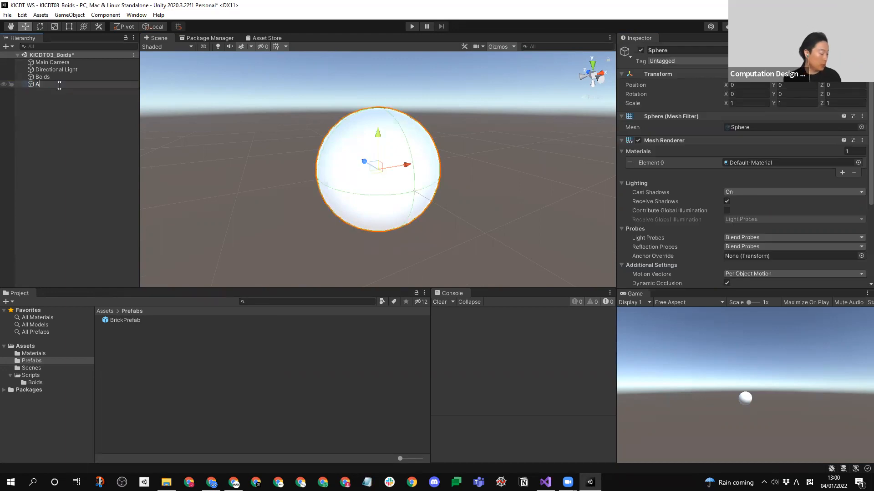
{"action": "type", "text": "gent"}
{"action": "key", "text": "Return"}
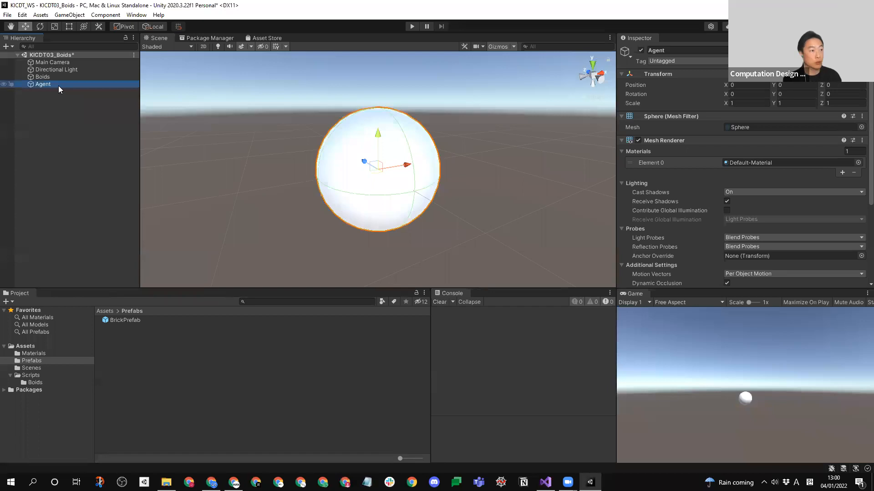
- Create a new material named AgentMat in the Materials folder
{"action": "left_click", "coordinate": [33, 354]}
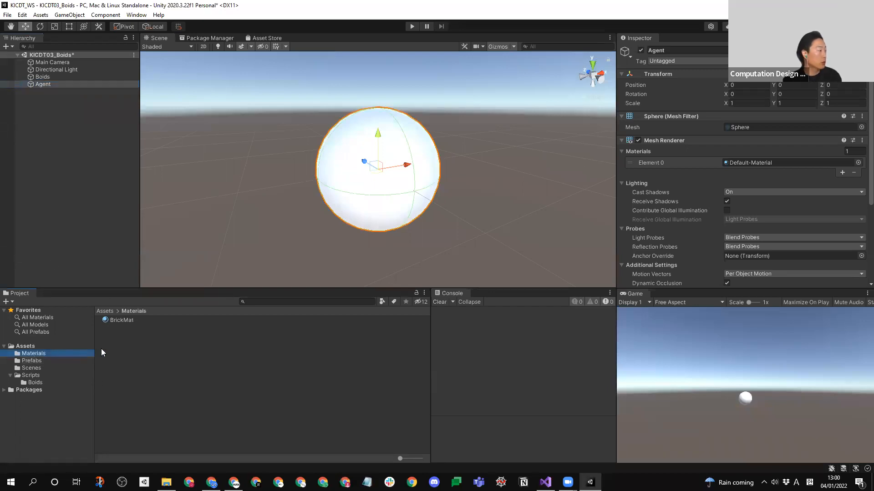
{"action": "right_click", "coordinate": [134, 347]}
{"action": "mouse_move", "coordinate": [223, 108]}
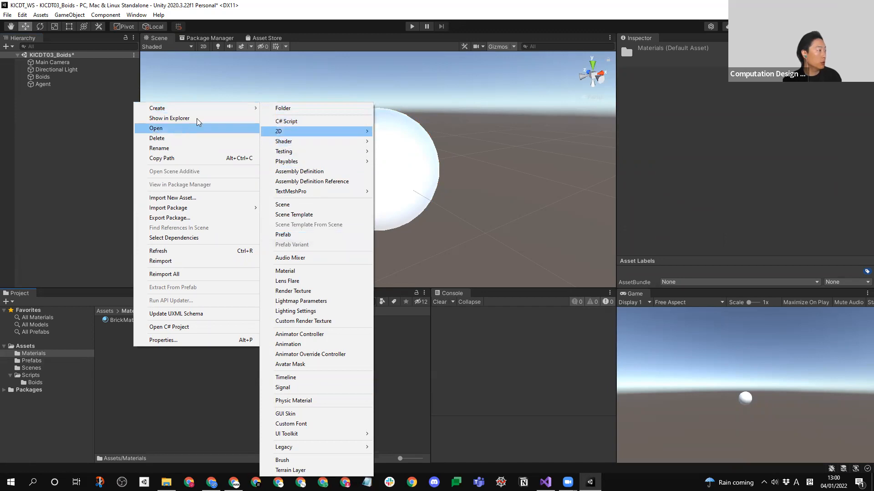
{"action": "left_click", "coordinate": [330, 270]}
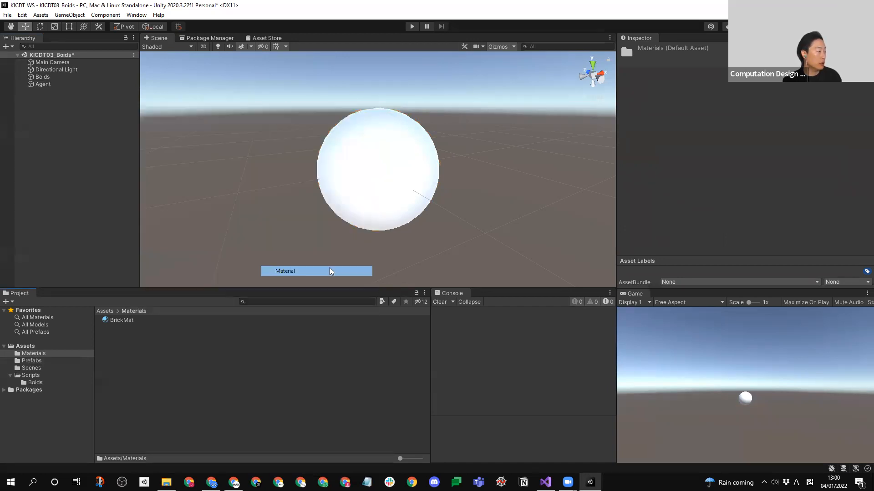
{"action": "type", "text": "AgentMat"}
{"action": "key", "text": "Return"}
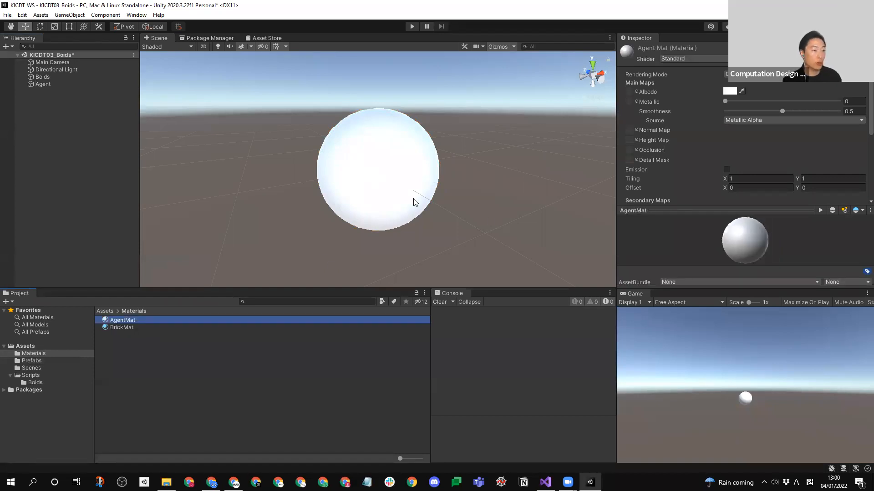
- Set AgentMat's Albedo color to cyan (00FFEA) and apply the material to the sphere in the scene
{"action": "left_click", "coordinate": [730, 91]}
{"action": "left_click_drag", "start_coordinate": [774, 146], "coordinate": [811, 134]}
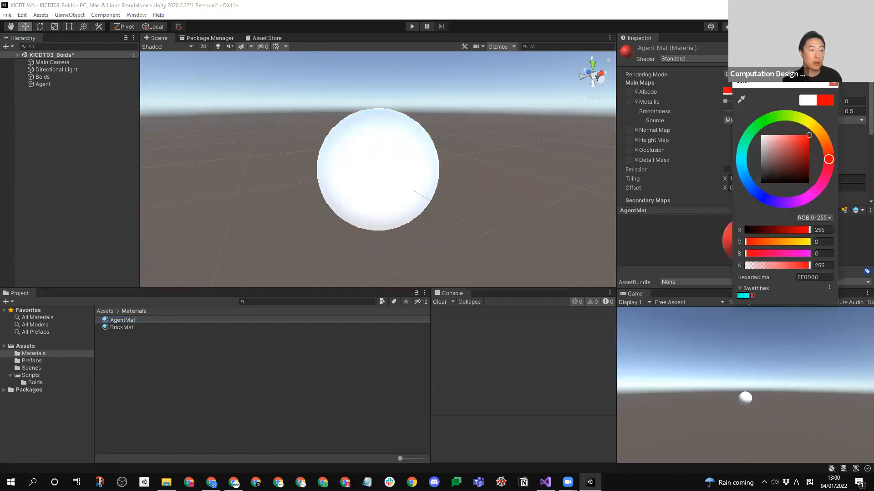
{"action": "left_click", "coordinate": [744, 156]}
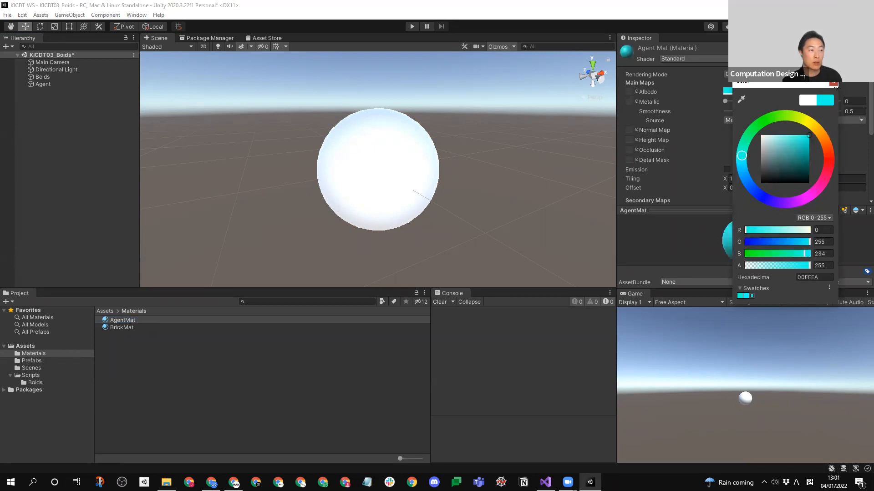
{"action": "left_click", "coordinate": [834, 85]}
{"action": "left_click_drag", "start_coordinate": [124, 320], "coordinate": [365, 184]}
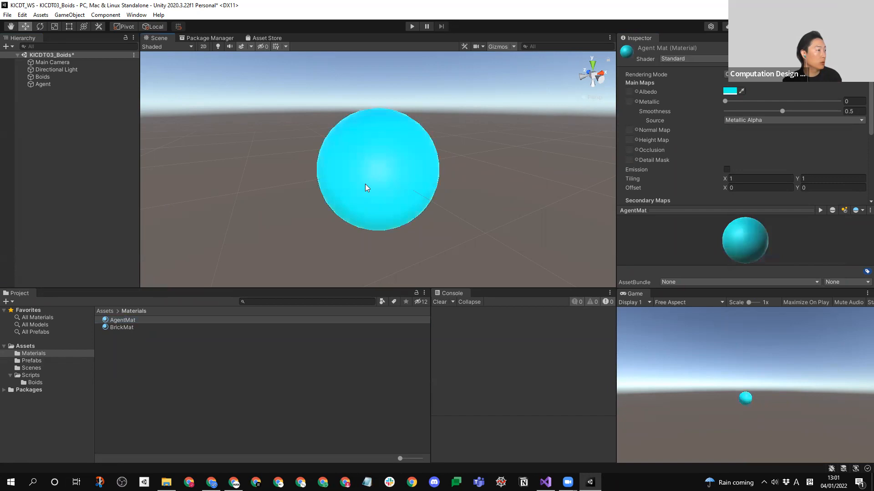
- Add a Trail Renderer component to the Agent object, with the Prefabs folder open in the project
{"action": "left_click", "coordinate": [50, 84]}
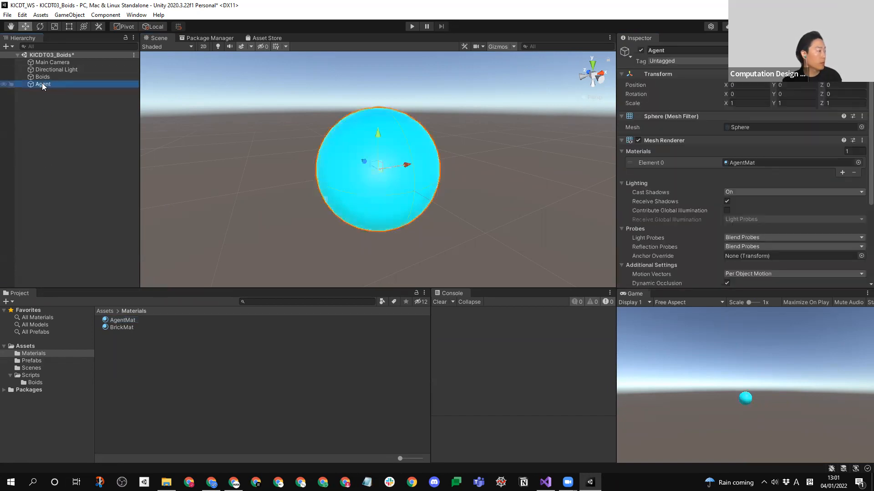
{"action": "left_click", "coordinate": [32, 361]}
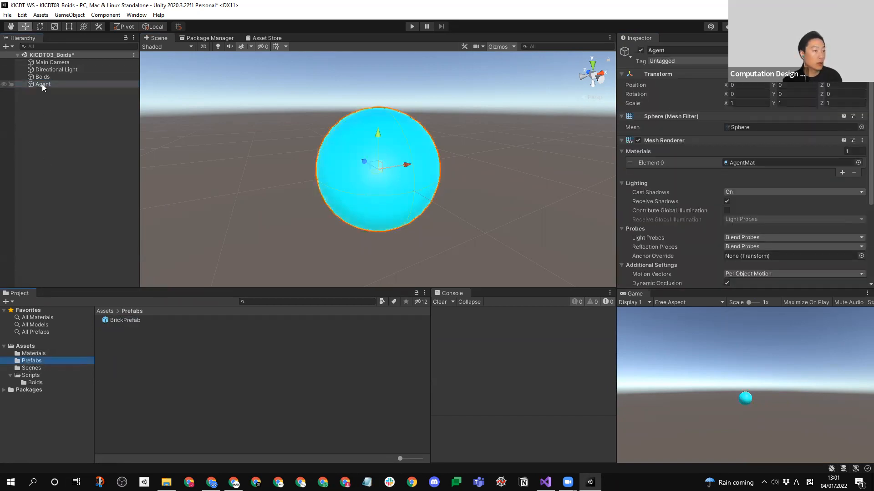
{"action": "scroll", "coordinate": [667, 242], "scroll_direction": "down", "scroll_amount": 5}
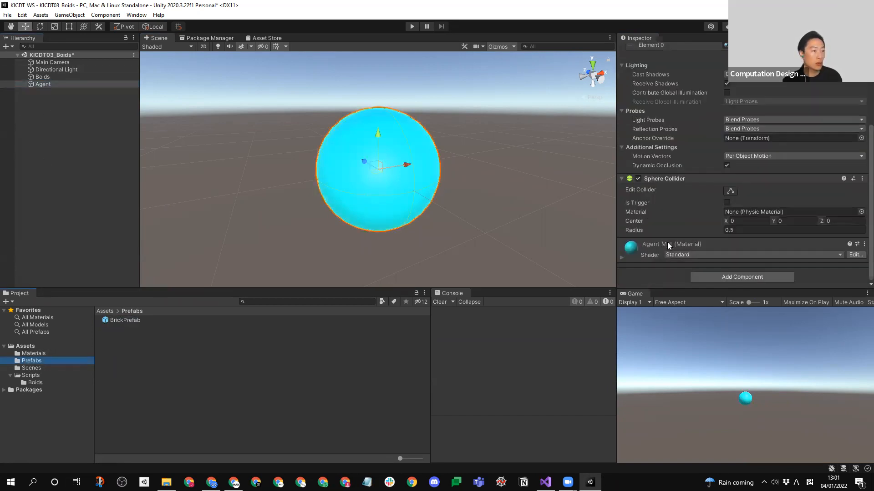
{"action": "left_click", "coordinate": [750, 280]}
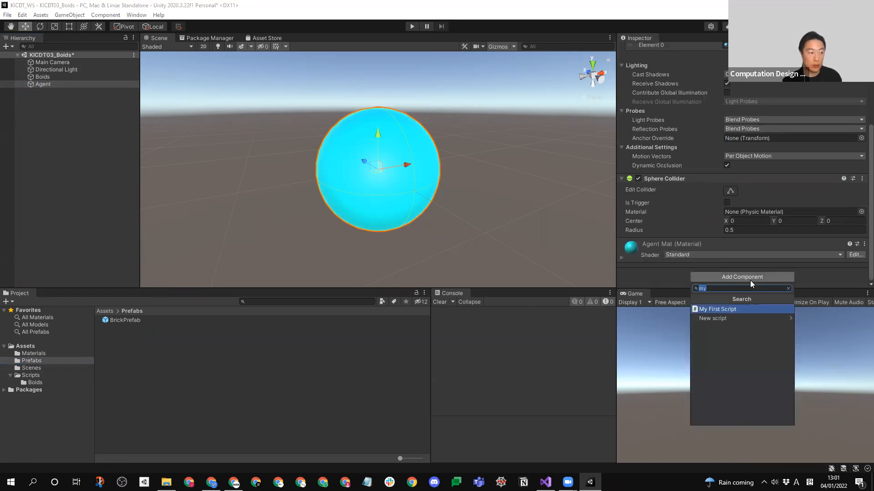
{"action": "type", "text": "tr"}
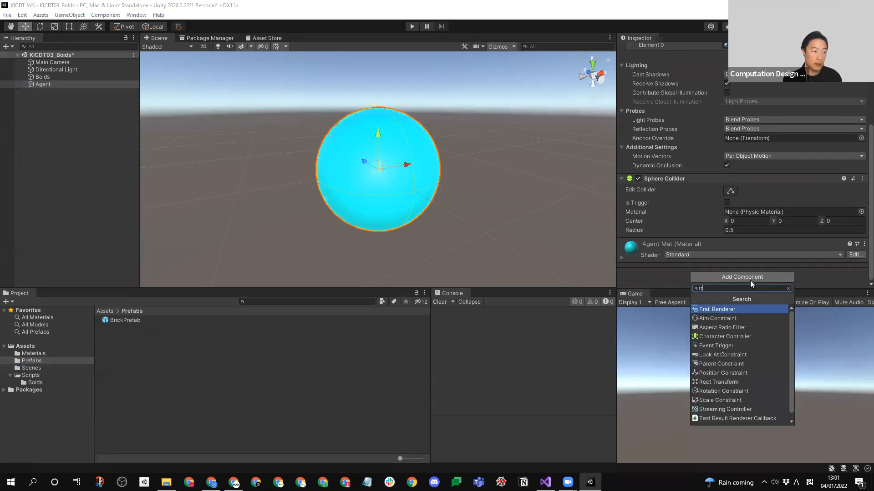
{"action": "left_click", "coordinate": [740, 310]}
- Lower the Trail Renderer's width curve to a constant value of about 0.1
{"action": "scroll", "coordinate": [861, 164], "scroll_direction": "down", "scroll_amount": 5}
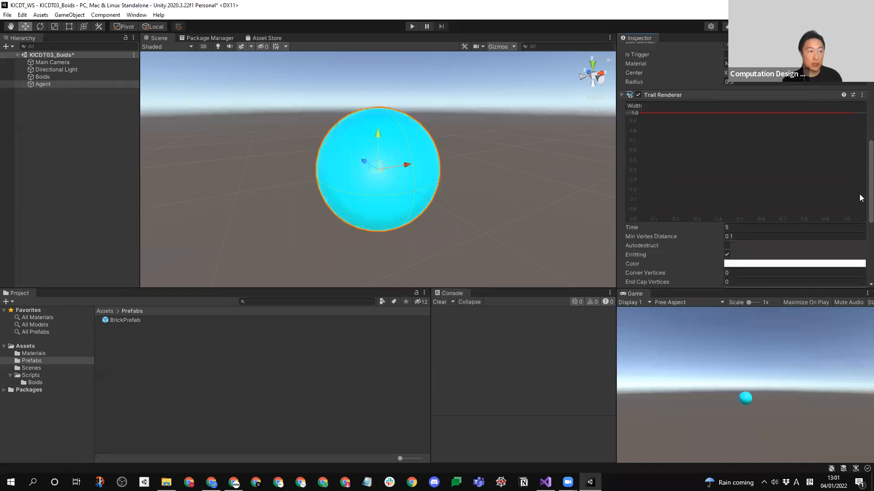
{"action": "scroll", "coordinate": [861, 198], "scroll_direction": "down", "scroll_amount": 6}
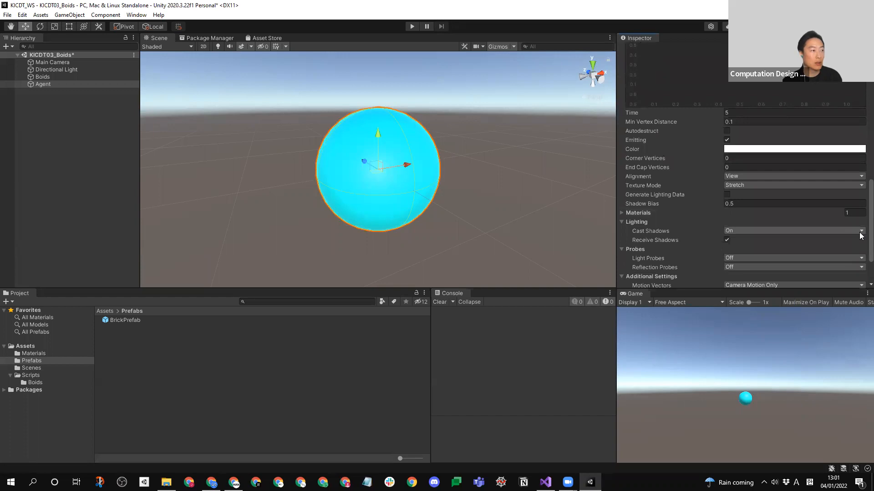
{"action": "scroll", "coordinate": [861, 235], "scroll_direction": "up", "scroll_amount": 3}
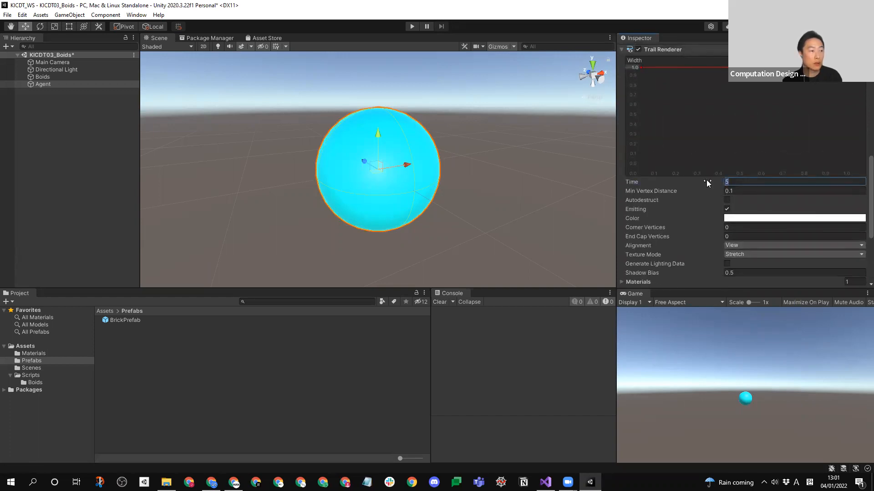
{"action": "left_click_drag", "start_coordinate": [860, 194], "coordinate": [859, 195]}
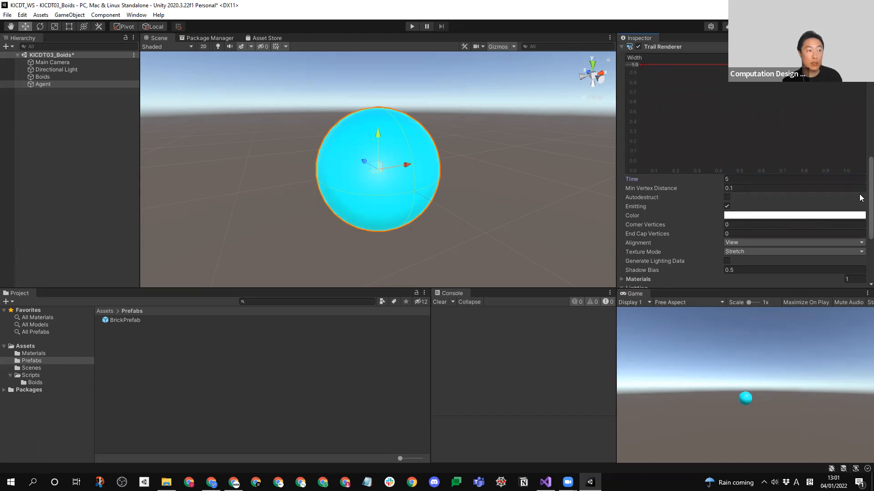
{"action": "scroll", "coordinate": [860, 187], "scroll_direction": "up", "scroll_amount": 2}
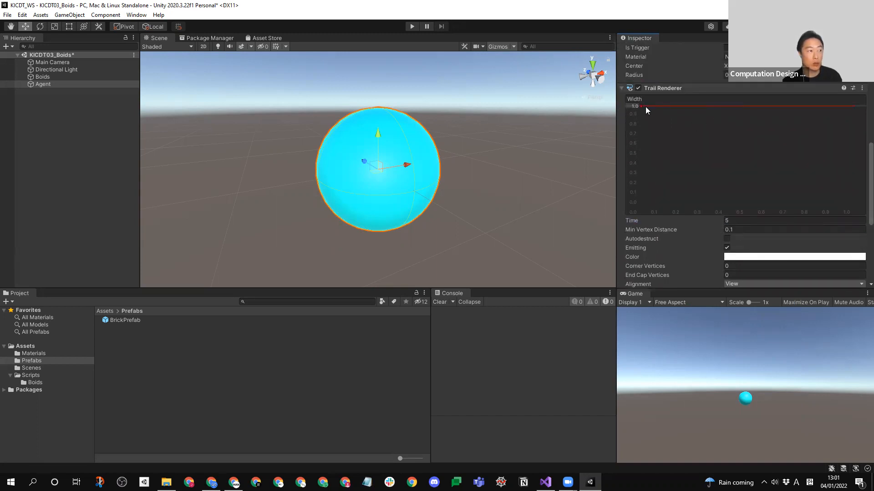
{"action": "left_click_drag", "start_coordinate": [640, 107], "coordinate": [639, 192]}
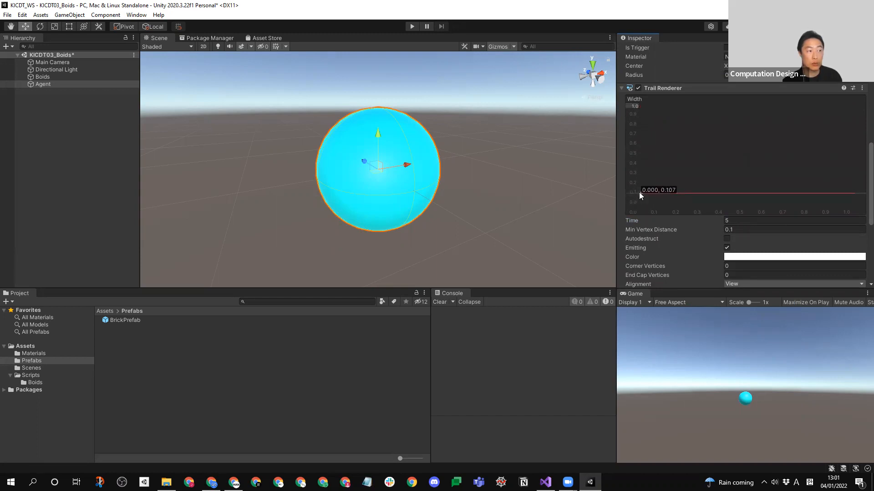
- Set the start color of the Trail Renderer's gradient to red (FF0000), keeping the white end
{"action": "scroll", "coordinate": [860, 199], "scroll_direction": "down", "scroll_amount": 5}
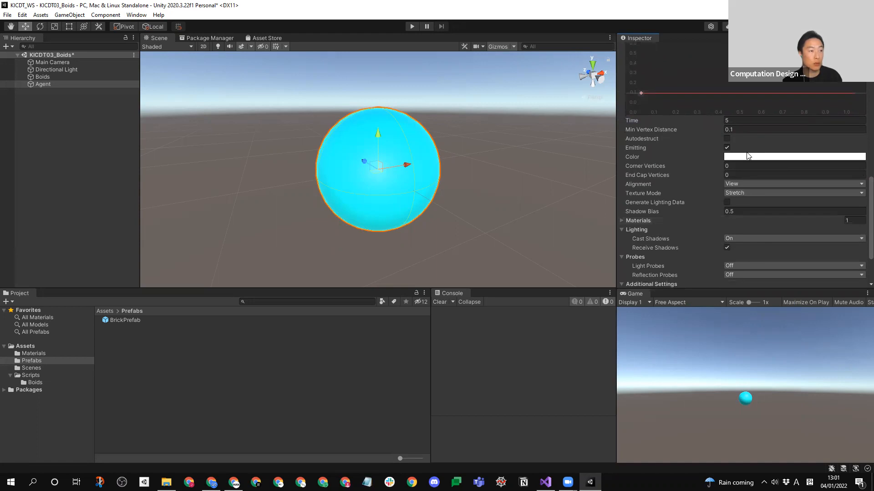
{"action": "left_click", "coordinate": [750, 157]}
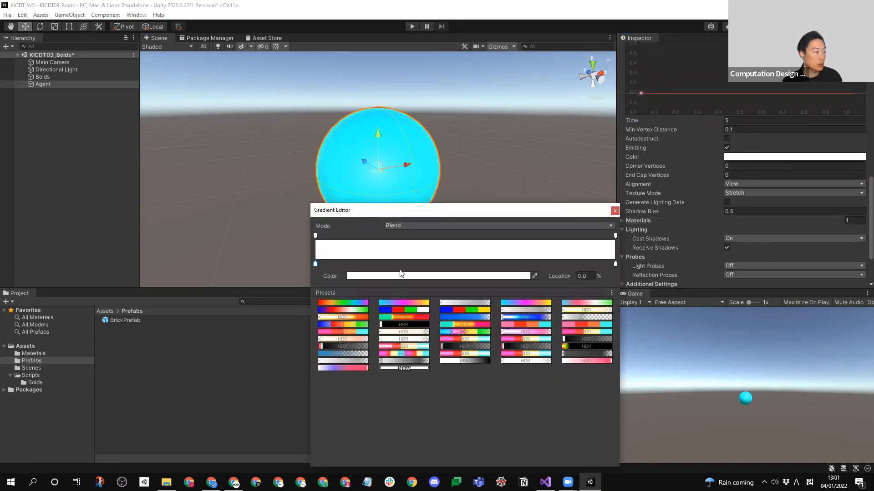
{"action": "left_click", "coordinate": [439, 276]}
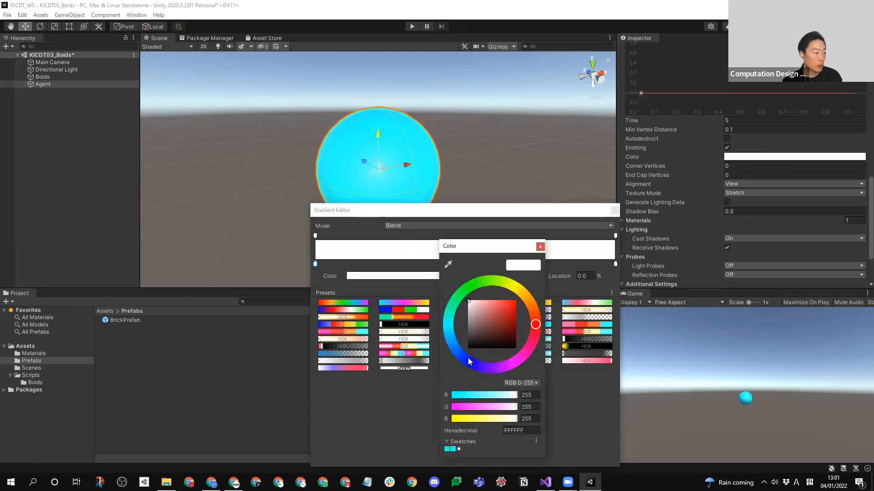
{"action": "left_click_drag", "start_coordinate": [500, 316], "coordinate": [548, 266]}
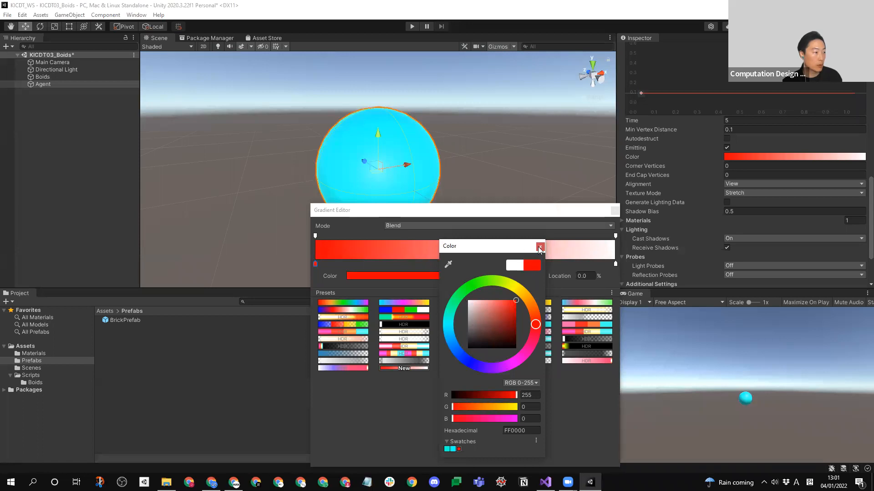
{"action": "left_click", "coordinate": [542, 247]}
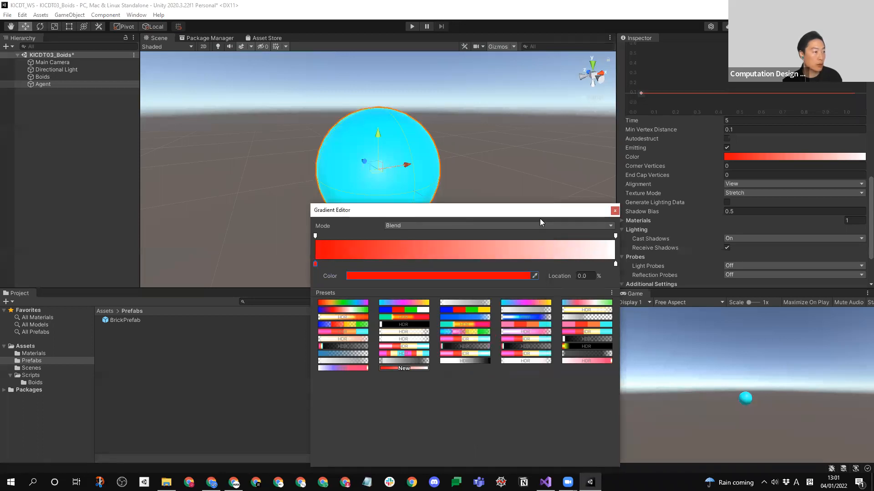
{"action": "left_click", "coordinate": [615, 211]}
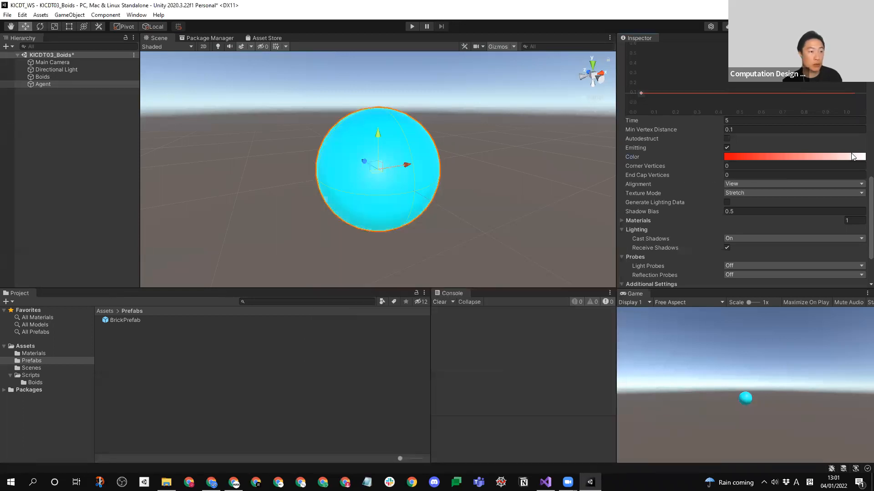
{"action": "left_click", "coordinate": [794, 157]}
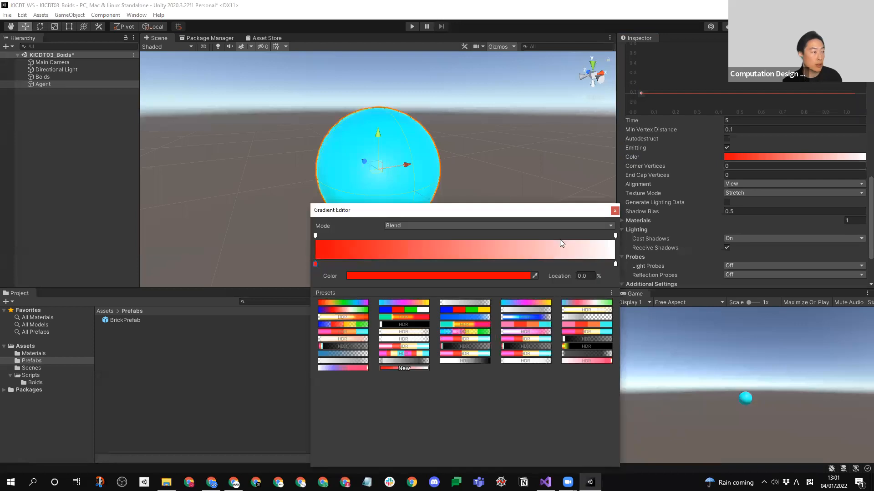
{"action": "left_click", "coordinate": [615, 211]}
- Set Cast Shadows to Off for the Trail Renderer
{"action": "scroll", "coordinate": [861, 249], "scroll_direction": "down", "scroll_amount": 2}
{"action": "scroll", "coordinate": [863, 255], "scroll_direction": "down", "scroll_amount": 2}
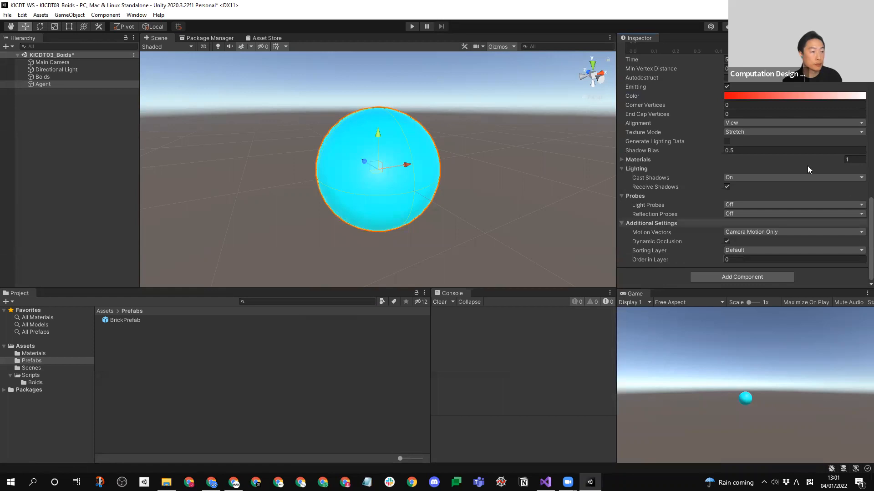
{"action": "left_click", "coordinate": [772, 177]}
{"action": "left_click", "coordinate": [746, 188]}
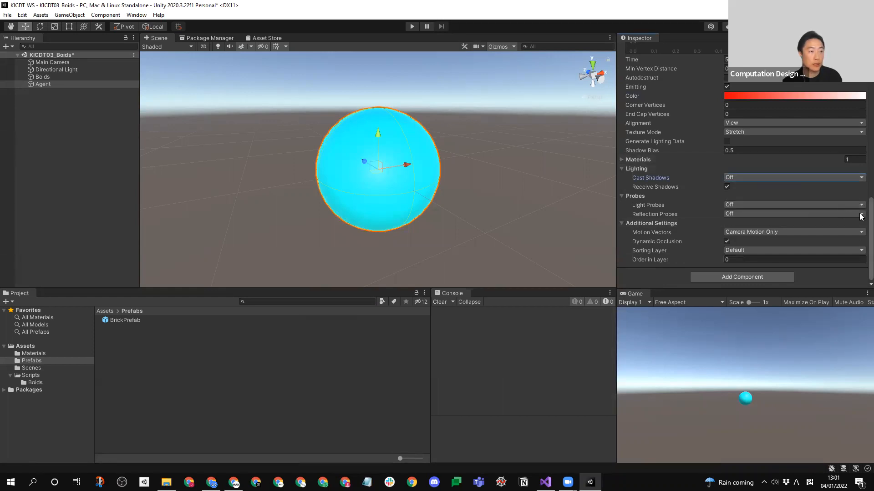
{"action": "scroll", "coordinate": [862, 141], "scroll_direction": "up", "scroll_amount": 10}
- Save the Agent object as a prefab in the Prefabs folder and delete the original from the scene
{"action": "left_click", "coordinate": [490, 146]}
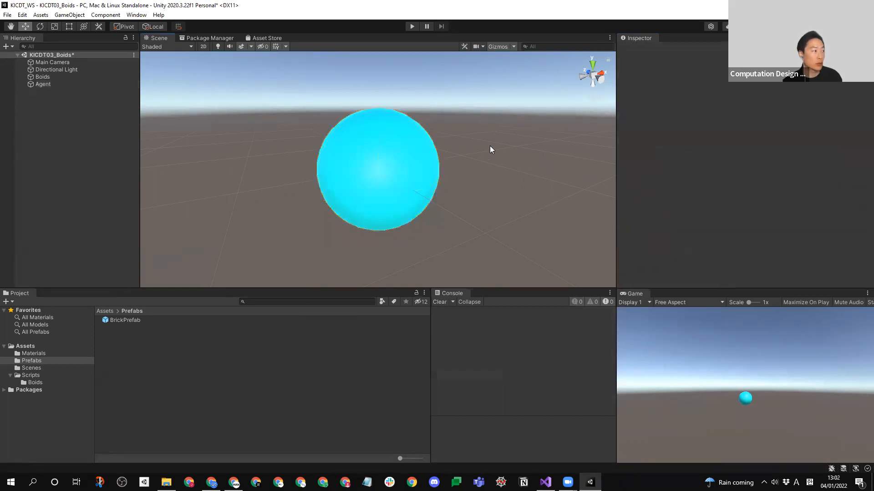
{"action": "left_click", "coordinate": [44, 84]}
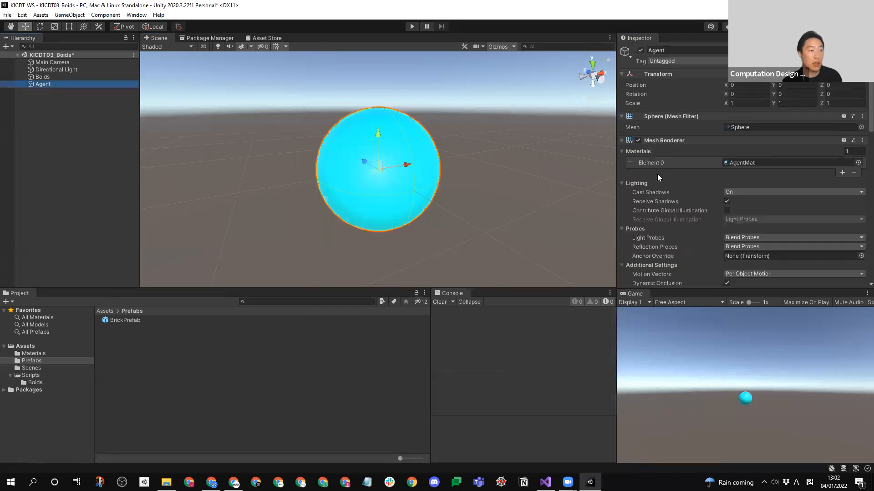
{"action": "scroll", "coordinate": [860, 132], "scroll_direction": "down", "scroll_amount": 5}
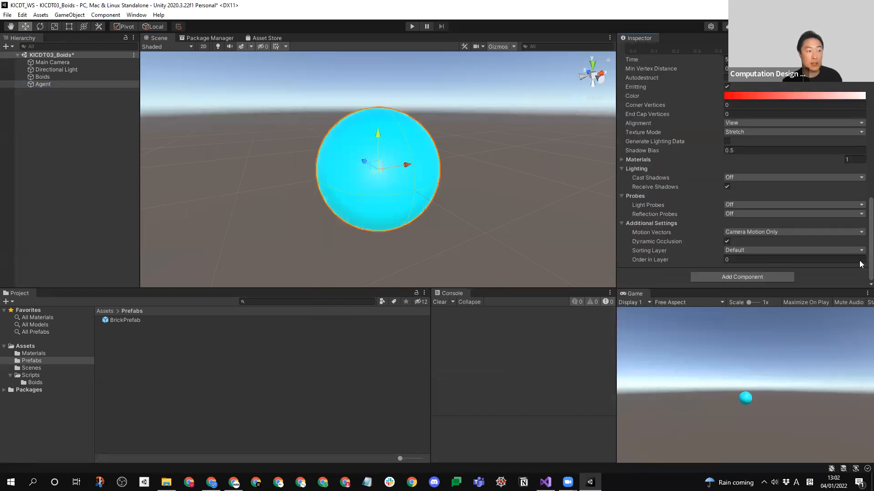
{"action": "scroll", "coordinate": [860, 263], "scroll_direction": "down", "scroll_amount": 4}
{"action": "scroll", "coordinate": [860, 179], "scroll_direction": "up", "scroll_amount": 3}
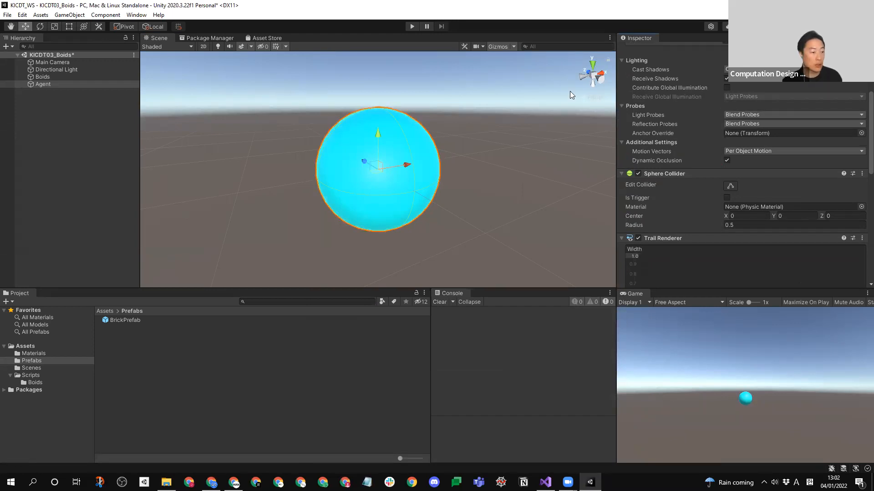
{"action": "left_click_drag", "start_coordinate": [33, 85], "coordinate": [184, 390]}
{"action": "left_click", "coordinate": [101, 159]}
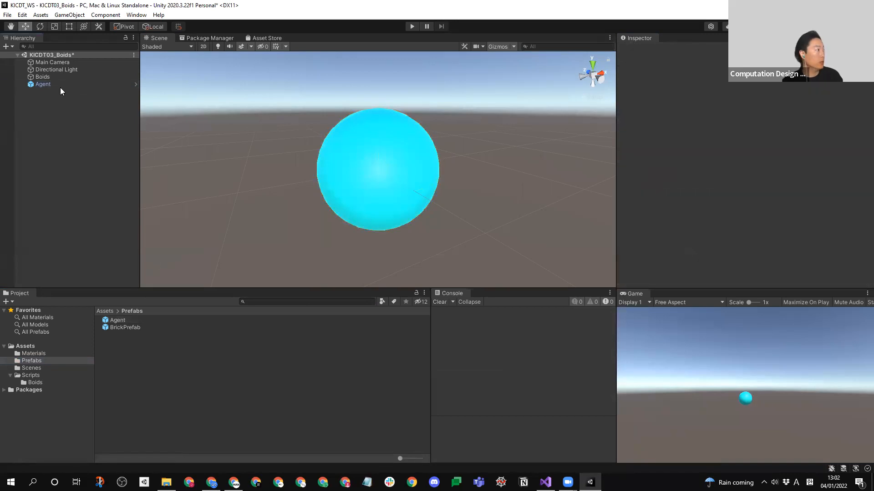
{"action": "left_click", "coordinate": [58, 84]}
{"action": "key", "text": "Delete"}
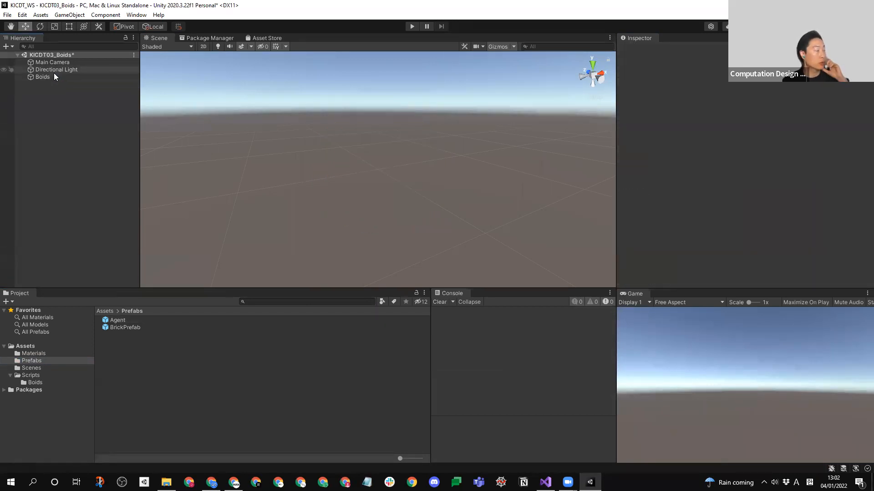
- Place an instance of the Agent prefab in the scene, sweeping it around to draw out its trail
{"action": "left_click", "coordinate": [52, 76]}
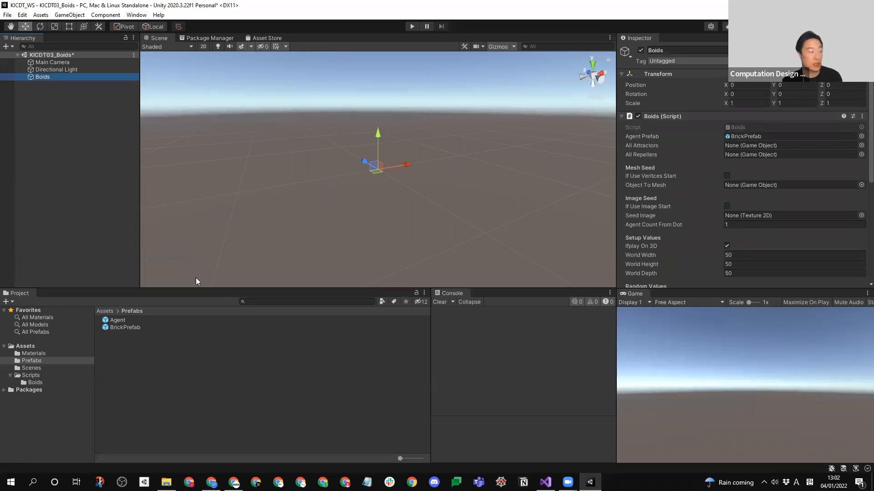
{"action": "left_click_drag", "start_coordinate": [120, 328], "coordinate": [749, 136]}
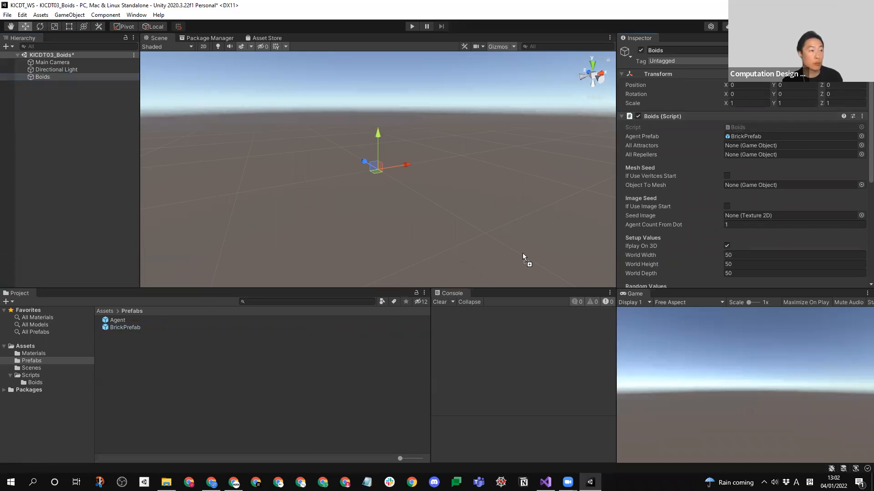
{"action": "left_click_drag", "start_coordinate": [110, 321], "coordinate": [749, 136]}
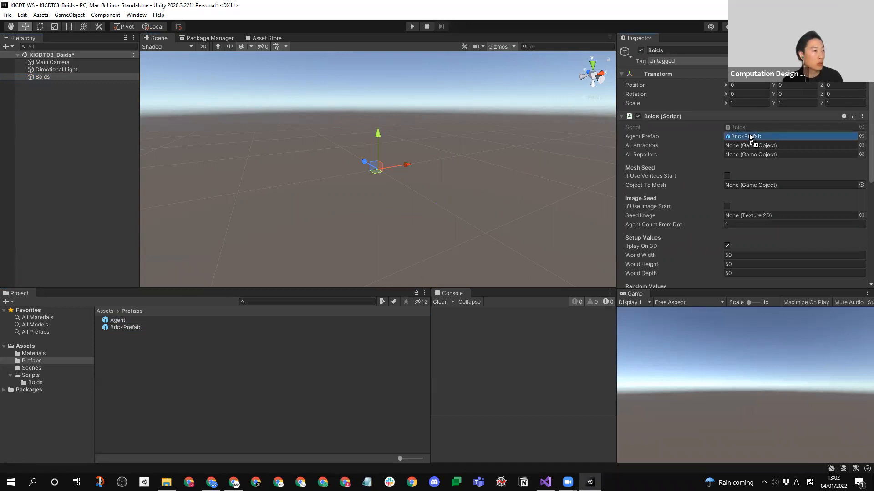
{"action": "left_click_drag", "start_coordinate": [750, 136], "coordinate": [326, 239]}
- Try BrickMat as the trail material of the Agent prefab, and settle on AgentMat for its Trail Renderer
{"action": "left_click", "coordinate": [115, 321]}
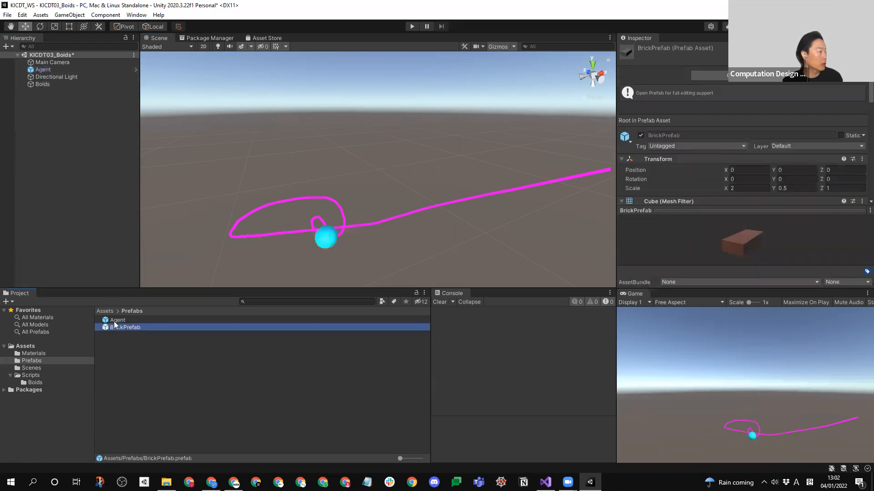
{"action": "scroll", "coordinate": [648, 171], "scroll_direction": "down", "scroll_amount": 10}
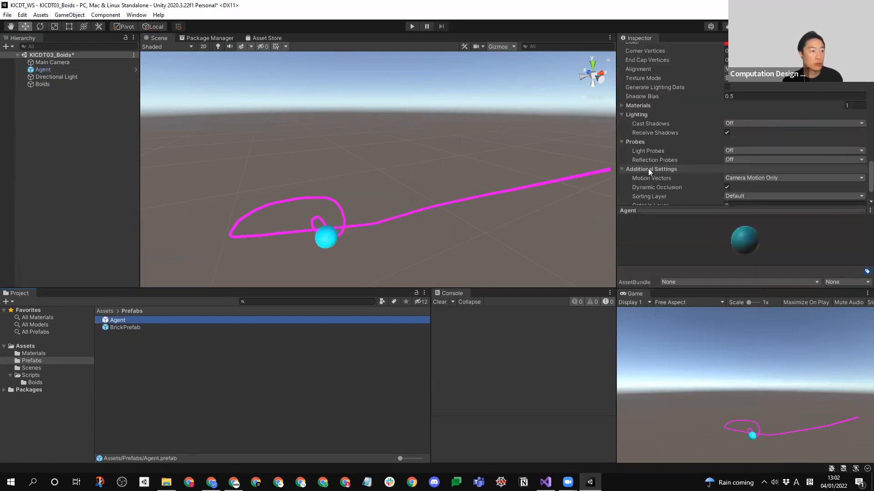
{"action": "left_click_drag", "start_coordinate": [869, 174], "coordinate": [869, 175]}
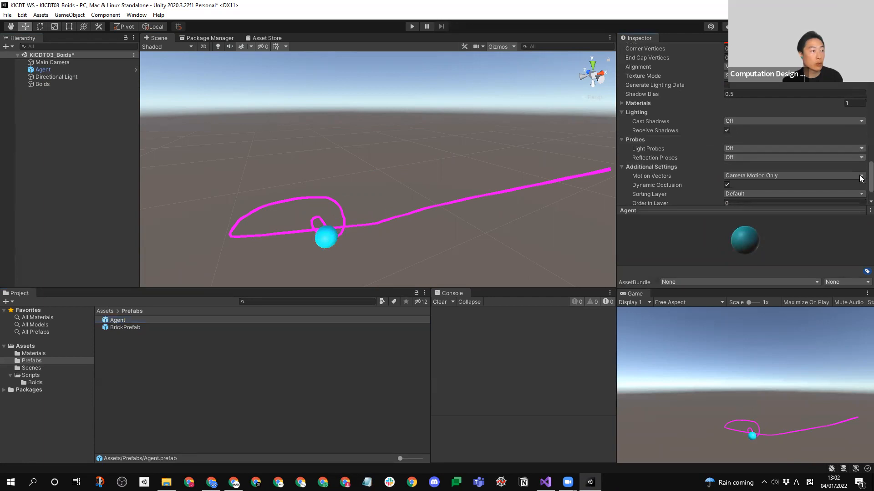
{"action": "left_click", "coordinate": [622, 103]}
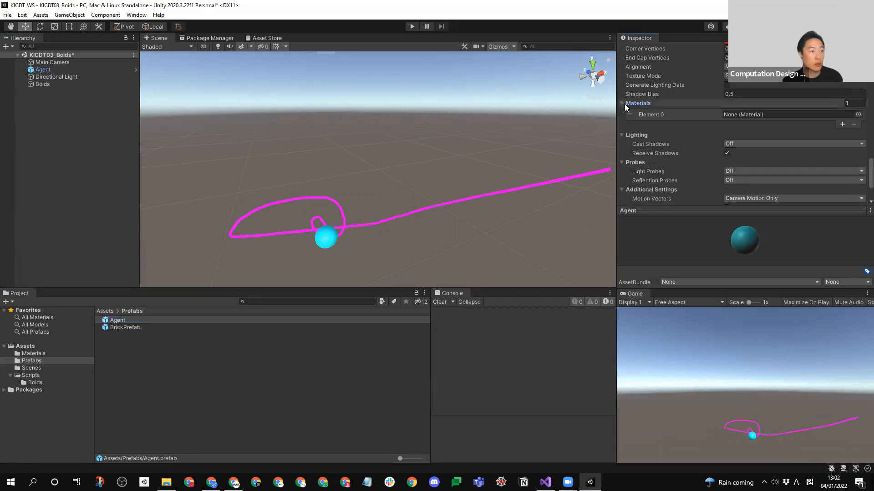
{"action": "scroll", "coordinate": [860, 173], "scroll_direction": "up", "scroll_amount": 2}
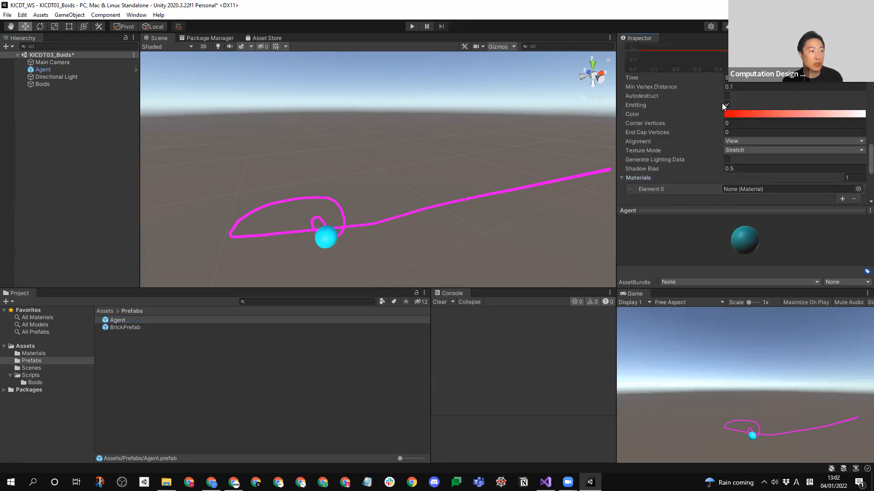
{"action": "scroll", "coordinate": [683, 96], "scroll_direction": "down", "scroll_amount": 5}
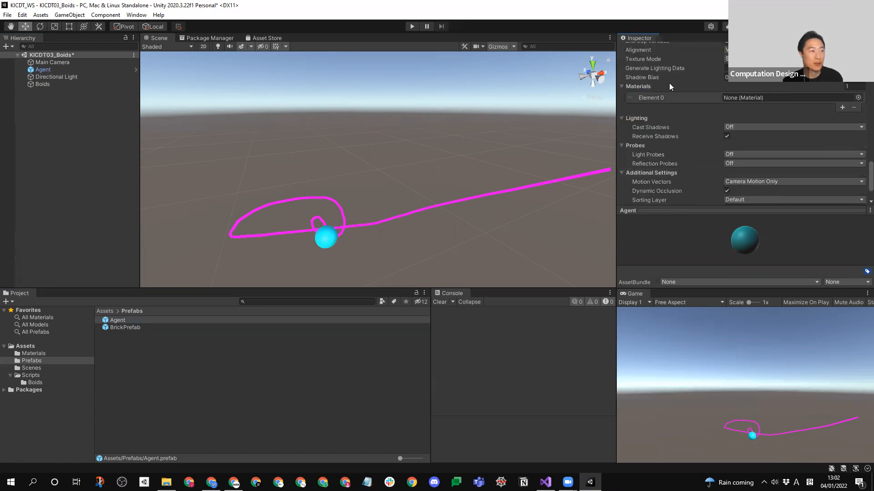
{"action": "left_click", "coordinate": [858, 98]}
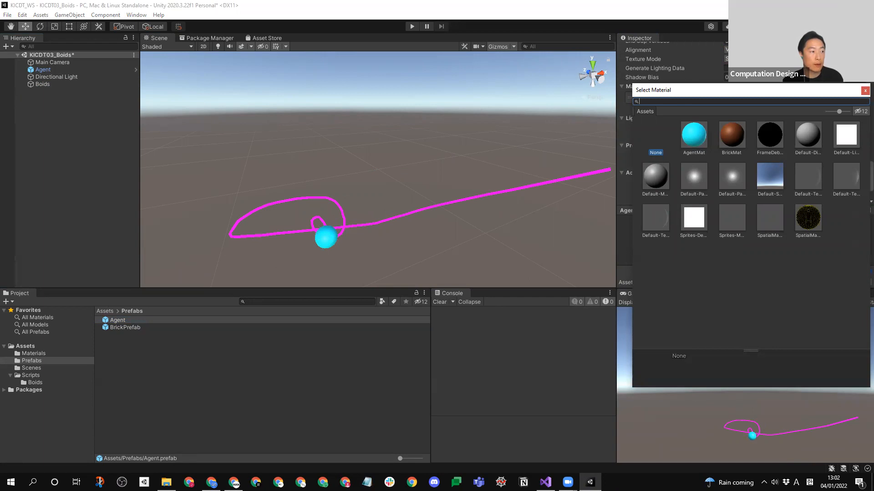
{"action": "double_click", "coordinate": [735, 139]}
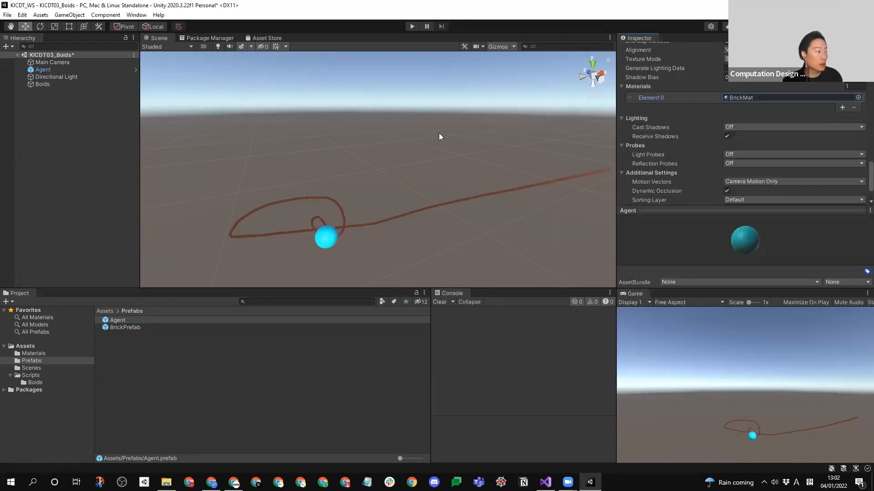
{"action": "left_click", "coordinate": [857, 98]}
{"action": "left_click", "coordinate": [699, 143]}
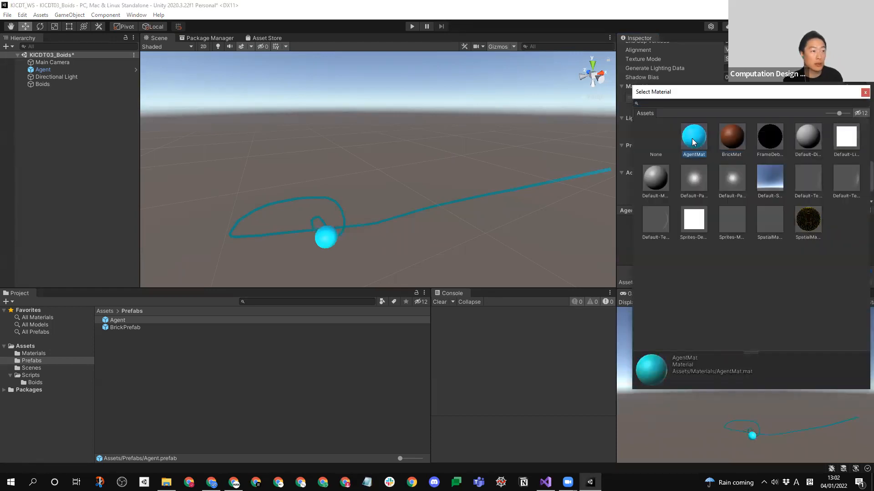
{"action": "double_click", "coordinate": [691, 138]}
- Delete the Agent instance from the scene
{"action": "left_click", "coordinate": [192, 184]}
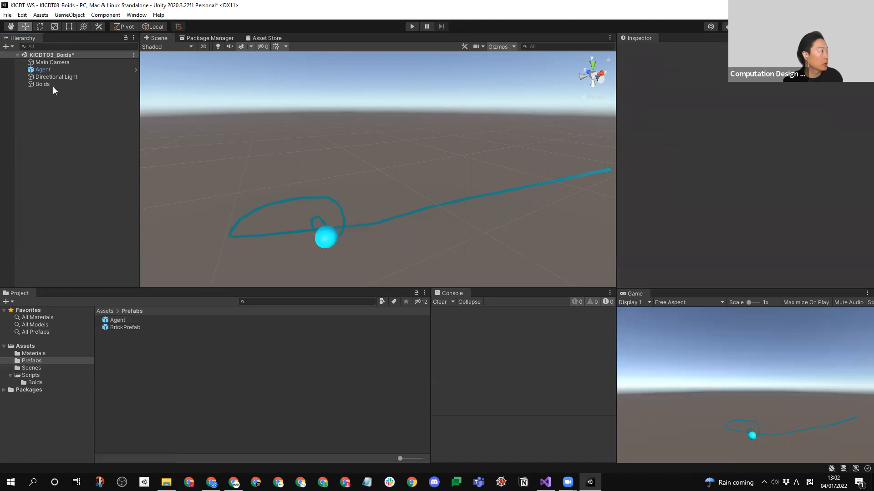
{"action": "left_click", "coordinate": [54, 76]}
{"action": "left_click", "coordinate": [331, 239]}
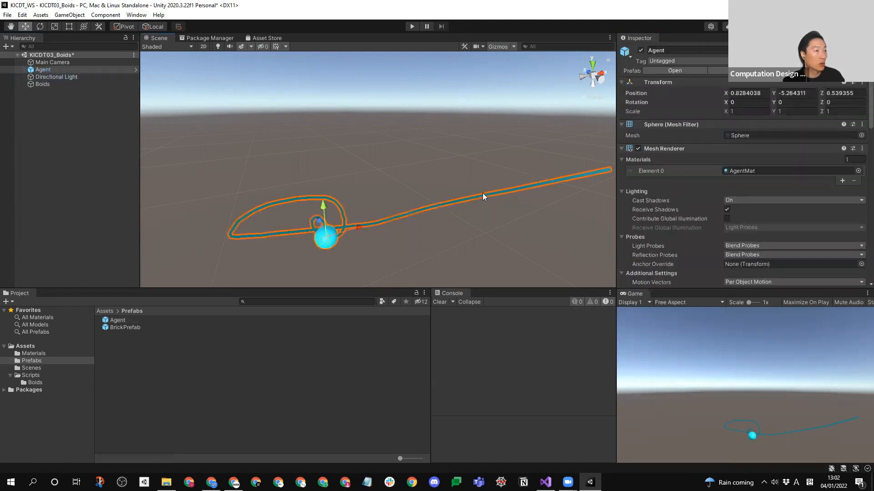
{"action": "key", "text": "Delete"}
- Assign the Agent prefab as the Agent Prefab of the Boids object's script, replacing BrickPrefab
{"action": "left_click", "coordinate": [48, 78]}
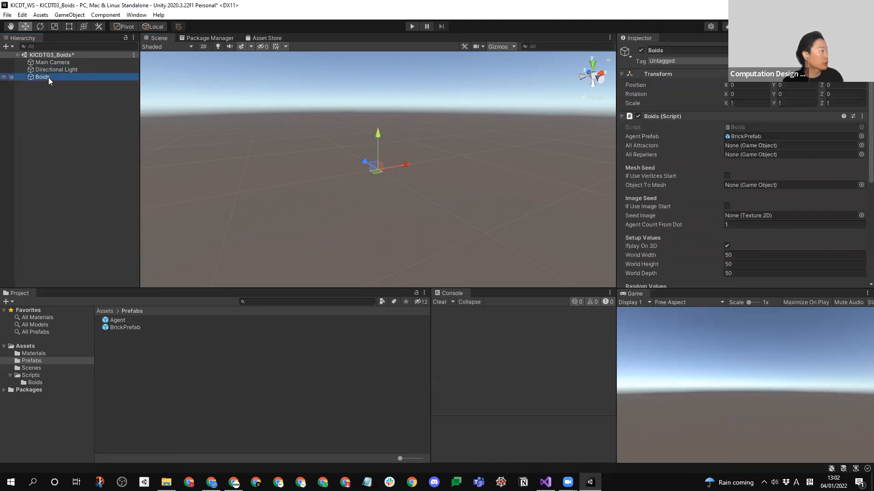
{"action": "left_click_drag", "start_coordinate": [123, 328], "coordinate": [773, 83]}
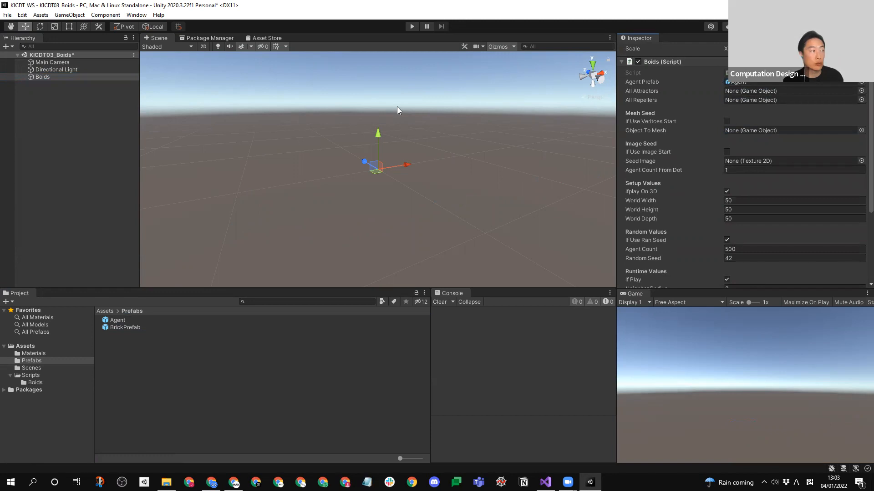
{"action": "scroll", "coordinate": [742, 180], "scroll_direction": "down", "scroll_amount": 4}
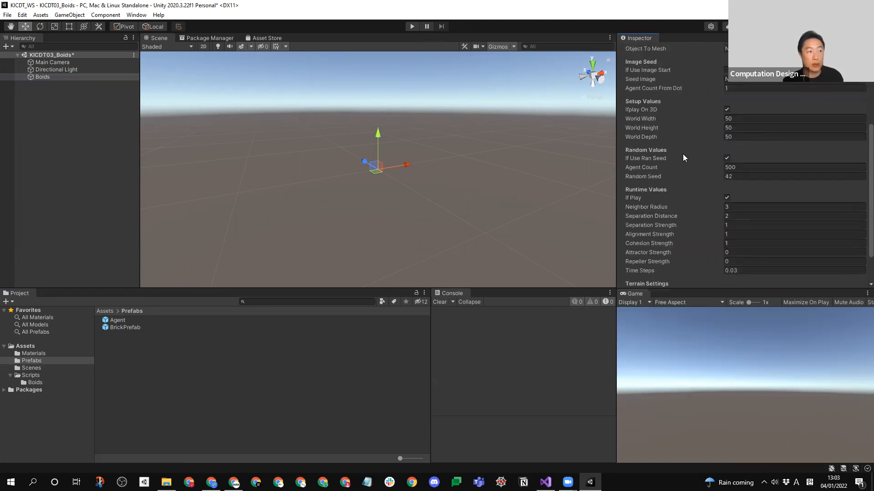
- Run the simulation, examine how the agents and their trails move from several viewpoints, and end play mode
{"action": "left_click", "coordinate": [412, 27]}
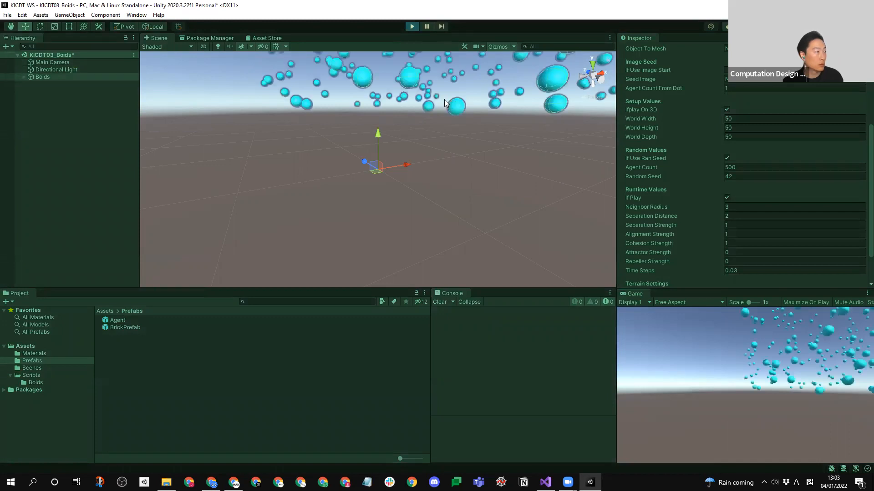
{"action": "scroll", "coordinate": [415, 183], "scroll_direction": "down", "scroll_amount": 15}
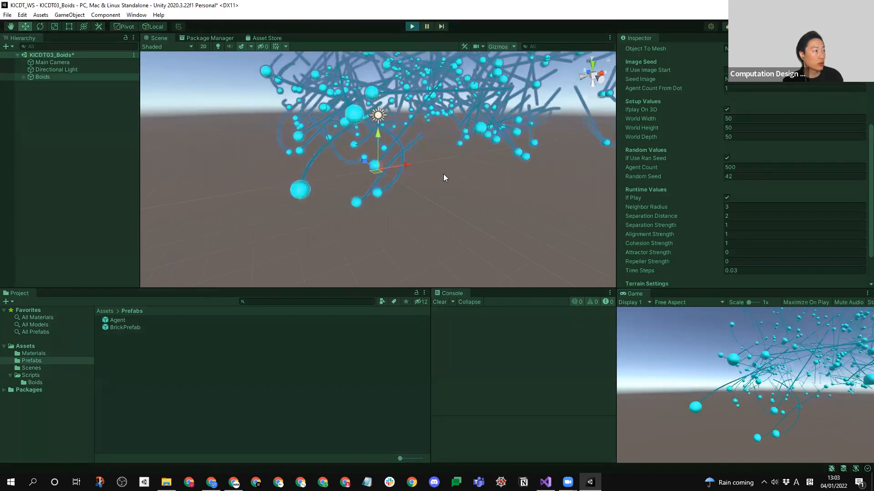
{"action": "middle_click_drag", "start_coordinate": [468, 140], "coordinate": [413, 277]}
{"action": "scroll", "coordinate": [398, 204], "scroll_direction": "up", "scroll_amount": 5}
{"action": "left_click_drag", "start_coordinate": [398, 204], "coordinate": [278, 213], "text": "alt"}
{"action": "left_click_drag", "start_coordinate": [180, 113], "coordinate": [394, 173], "text": "alt"}
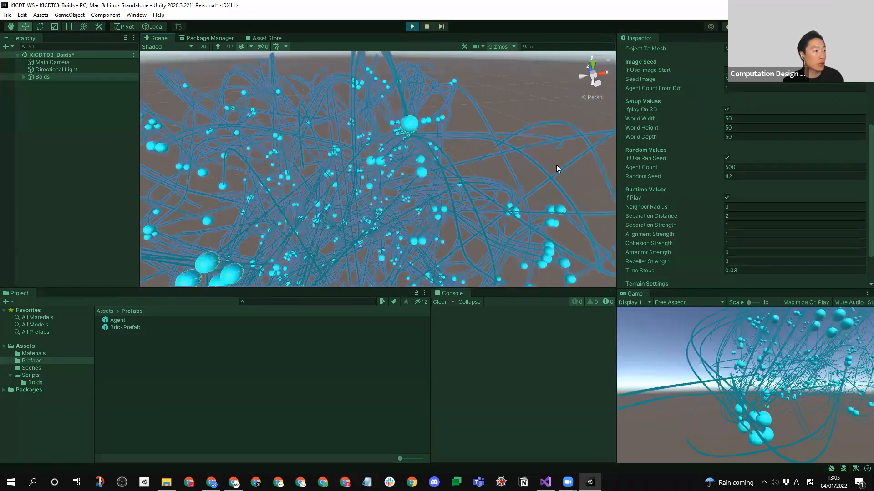
{"action": "scroll", "coordinate": [429, 172], "scroll_direction": "down", "scroll_amount": 6}
{"action": "middle_click_drag", "start_coordinate": [429, 171], "coordinate": [440, 120]}
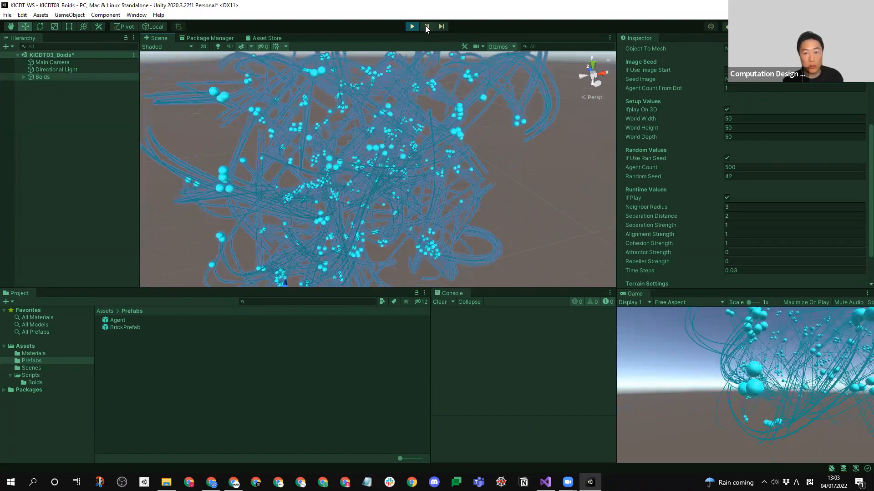
{"action": "middle_click_drag", "start_coordinate": [429, 154], "coordinate": [444, 148]}
{"action": "right_click_drag", "start_coordinate": [444, 148], "coordinate": [426, 167]}
{"action": "scroll", "coordinate": [426, 167], "scroll_direction": "down", "scroll_amount": 3}
{"action": "middle_click_drag", "start_coordinate": [426, 167], "coordinate": [407, 180]}
{"action": "scroll", "coordinate": [408, 179], "scroll_direction": "down", "scroll_amount": 4}
{"action": "right_click_drag", "start_coordinate": [408, 177], "coordinate": [404, 215]}
{"action": "middle_click_drag", "start_coordinate": [389, 141], "coordinate": [347, 179]}
{"action": "scroll", "coordinate": [343, 178], "scroll_direction": "up", "scroll_amount": 3}
{"action": "scroll", "coordinate": [343, 178], "scroll_direction": "up", "scroll_amount": 3}
{"action": "right_click_drag", "start_coordinate": [318, 194], "coordinate": [315, 175]}
{"action": "left_click", "coordinate": [62, 117]}
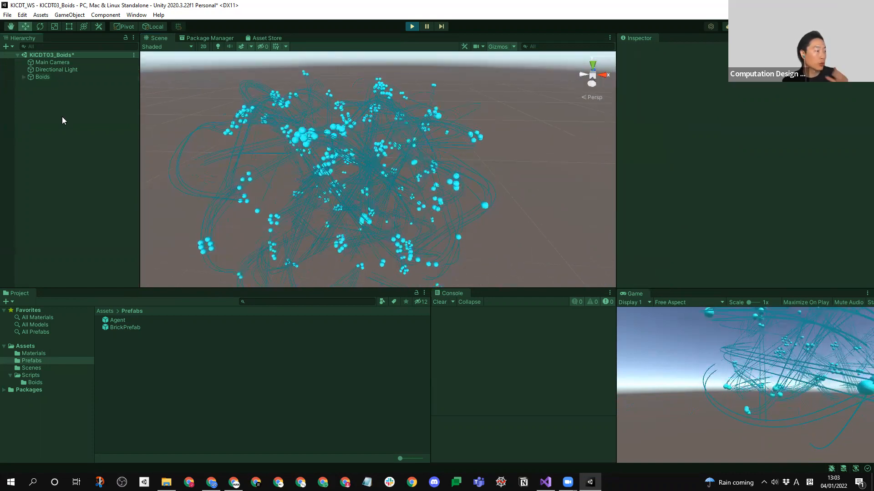
{"action": "left_click", "coordinate": [412, 26]}
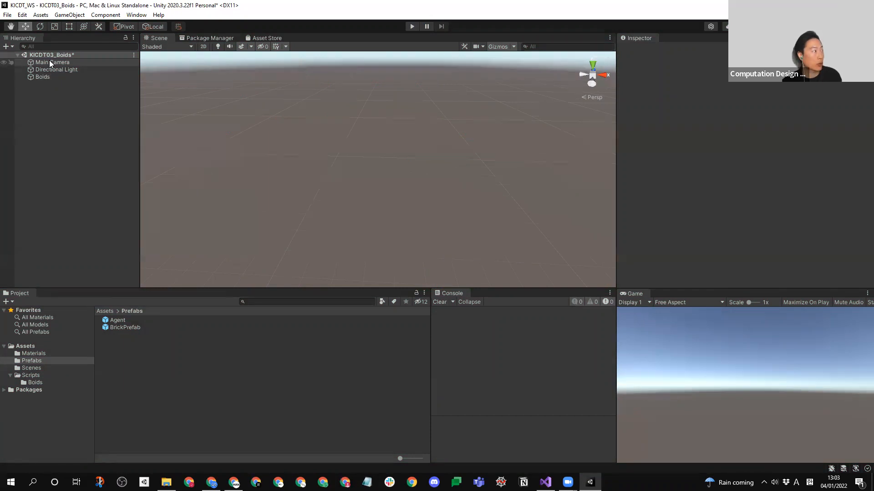
- Enable If Use Vertices Start in the Mesh Seed settings of the Boids script
{"action": "left_click", "coordinate": [42, 77]}
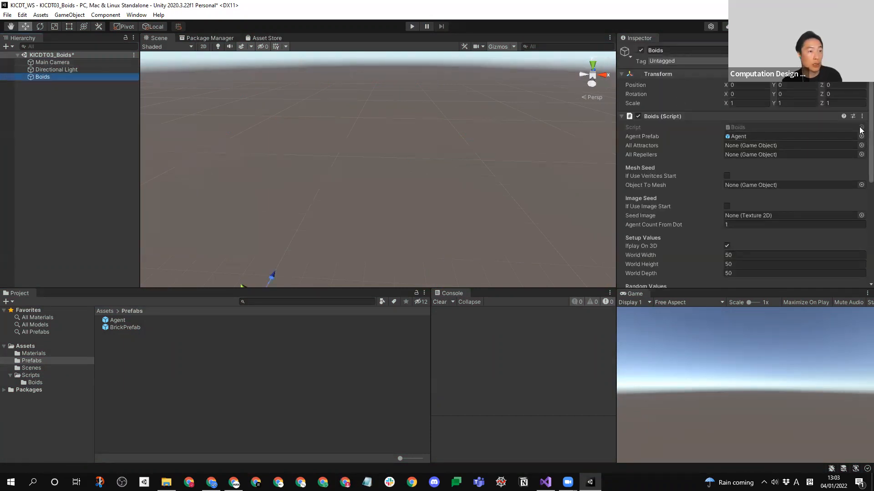
{"action": "scroll", "coordinate": [861, 132], "scroll_direction": "down", "scroll_amount": 1}
{"action": "scroll", "coordinate": [861, 135], "scroll_direction": "down", "scroll_amount": 1}
{"action": "scroll", "coordinate": [860, 139], "scroll_direction": "down", "scroll_amount": 8}
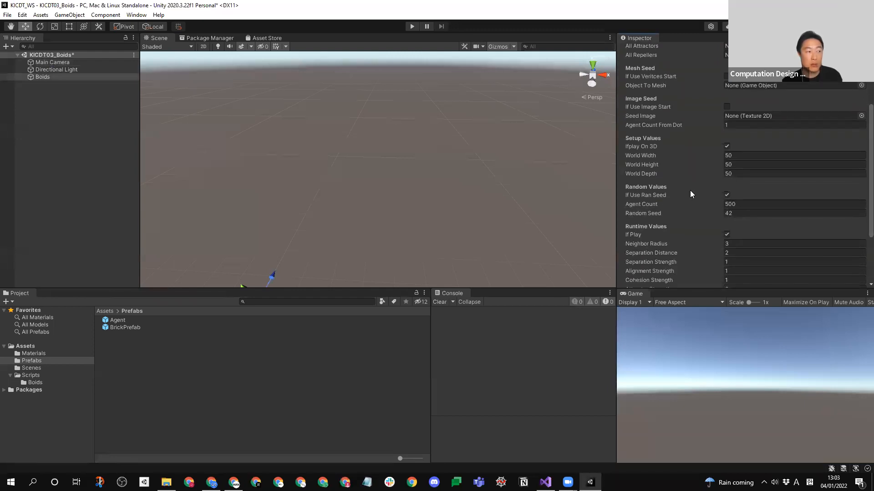
{"action": "scroll", "coordinate": [861, 182], "scroll_direction": "up", "scroll_amount": 8}
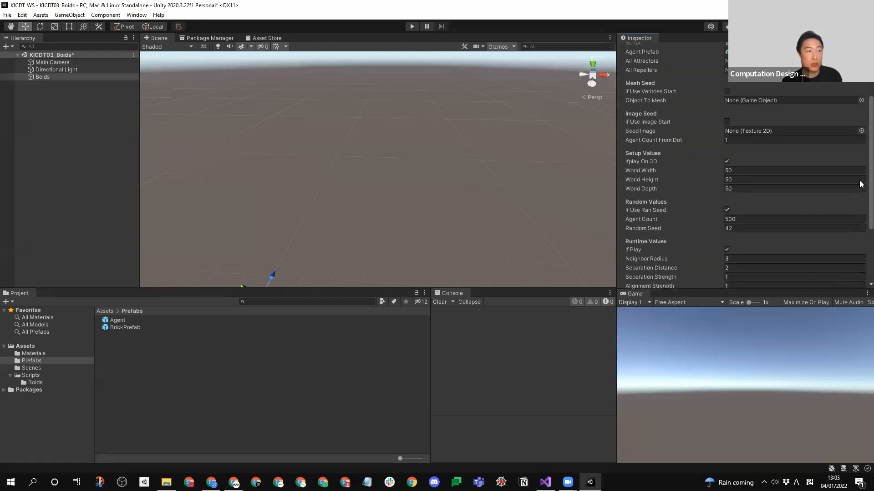
{"action": "scroll", "coordinate": [861, 143], "scroll_direction": "up", "scroll_amount": 1}
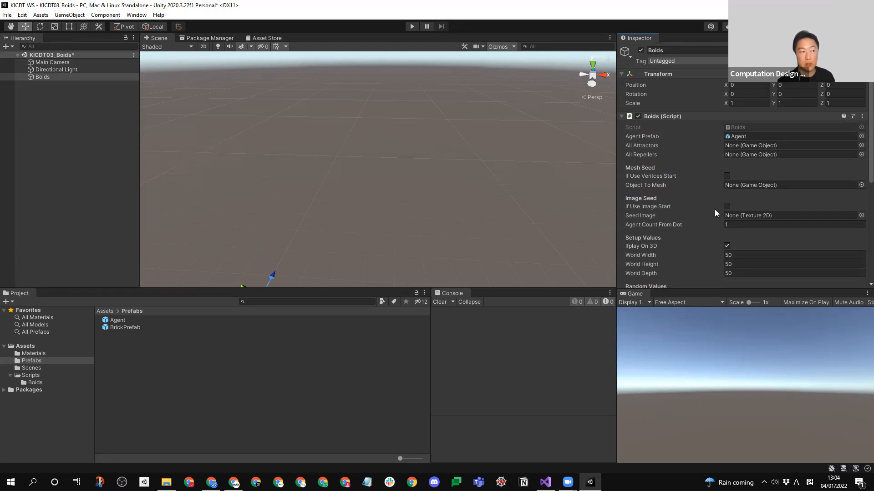
{"action": "scroll", "coordinate": [680, 241], "scroll_direction": "down", "scroll_amount": 5}
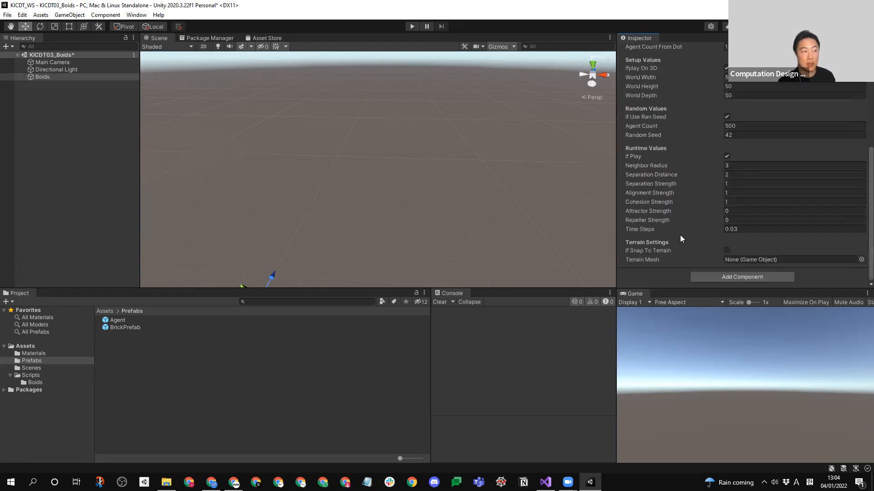
{"action": "scroll", "coordinate": [685, 157], "scroll_direction": "up", "scroll_amount": 5}
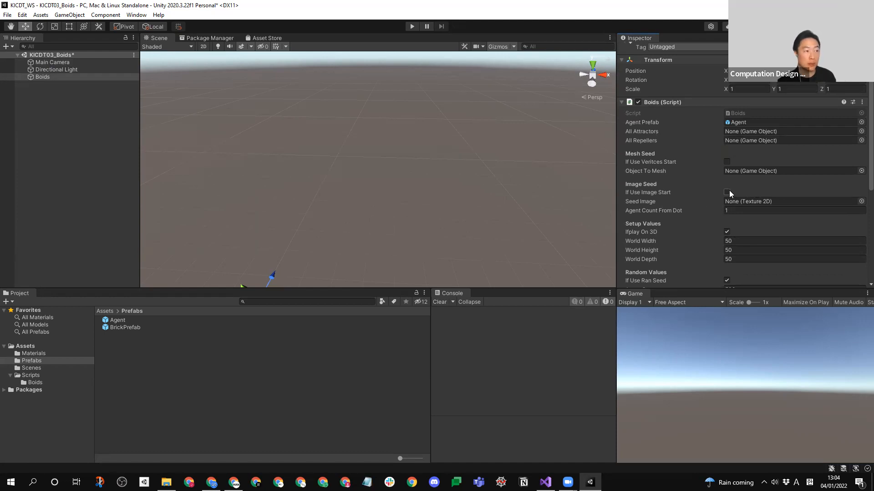
{"action": "left_click", "coordinate": [727, 162]}
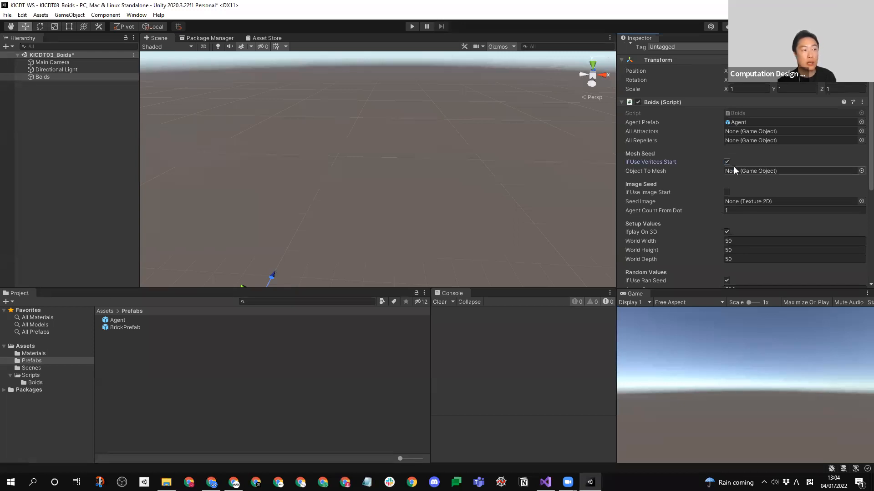
- Add a sphere to the scene and reset its position to the origin
{"action": "right_click", "coordinate": [58, 112]}
{"action": "mouse_move", "coordinate": [99, 230]}
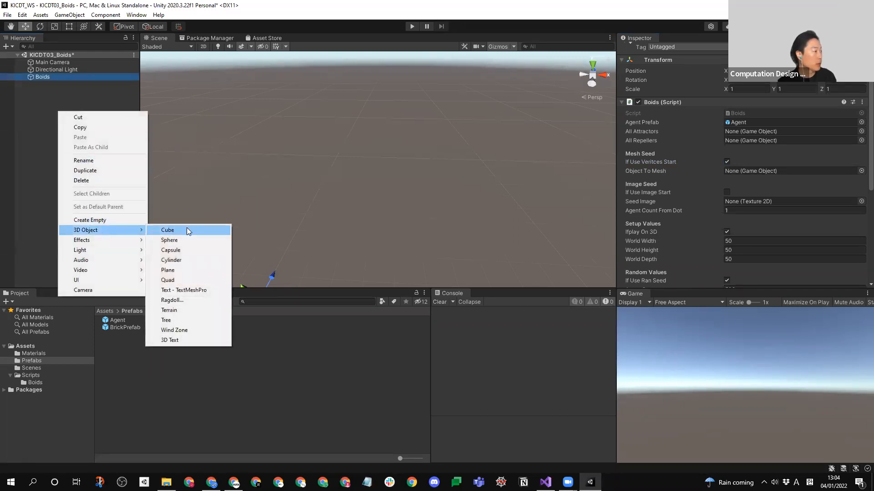
{"action": "left_click", "coordinate": [192, 241]}
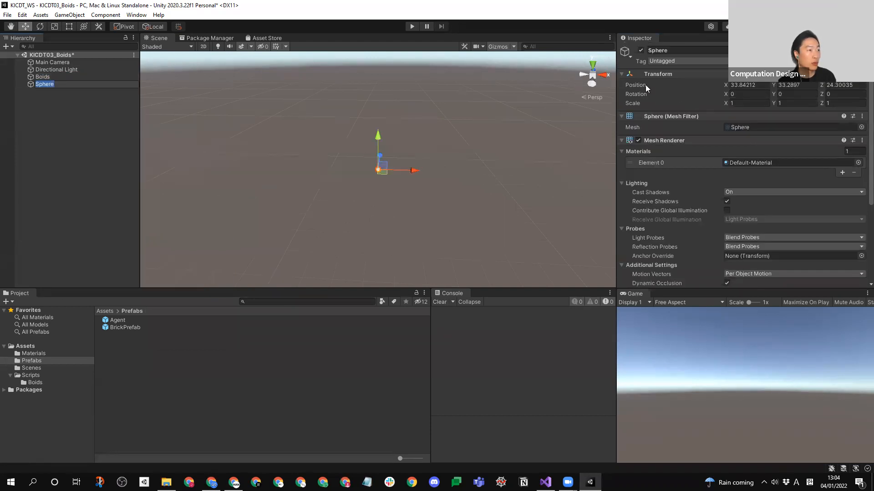
{"action": "right_click", "coordinate": [656, 73]}
{"action": "left_click", "coordinate": [668, 78]}
{"action": "middle_click_drag", "start_coordinate": [341, 172], "coordinate": [367, 168]}
{"action": "key", "text": "f"}
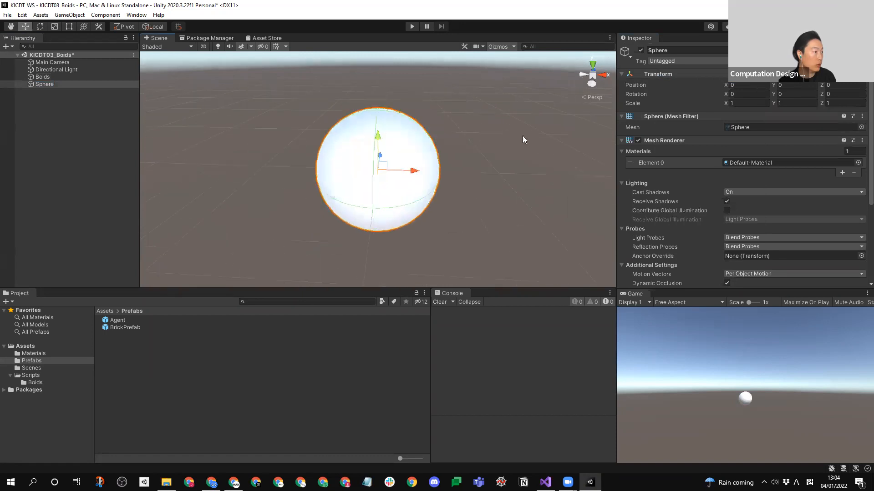
- Set the sphere's scale to 10 on the X, Y and Z axes
{"action": "type", "text": "10"}
{"action": "key", "text": "Tab"}
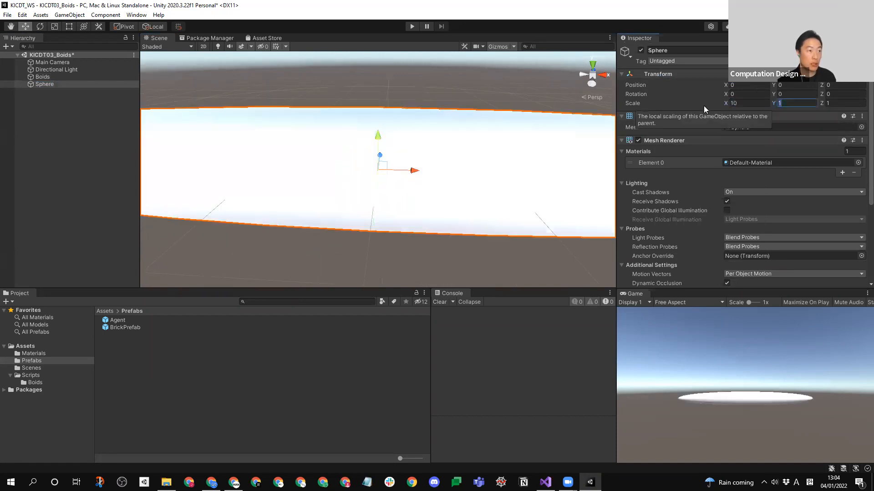
{"action": "type", "text": "10"}
{"action": "key", "text": "Tab"}
{"action": "type", "text": "10"}
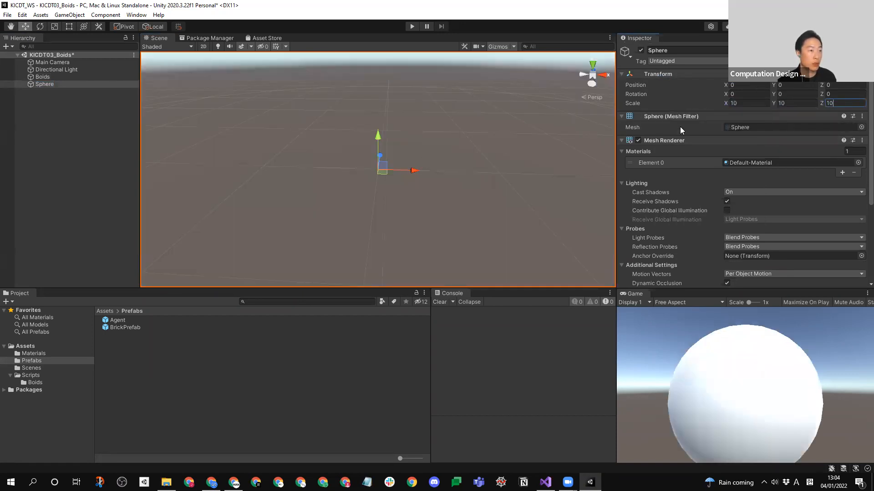
- Switch the scene view to Shaded Wireframe and examine the sphere's mesh vertices and component settings
{"action": "scroll", "coordinate": [415, 178], "scroll_direction": "down", "scroll_amount": 3}
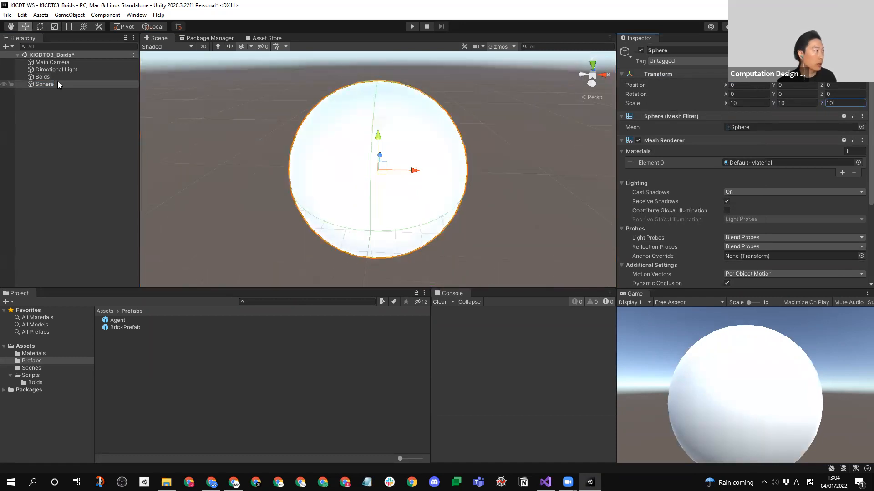
{"action": "left_click", "coordinate": [171, 47]}
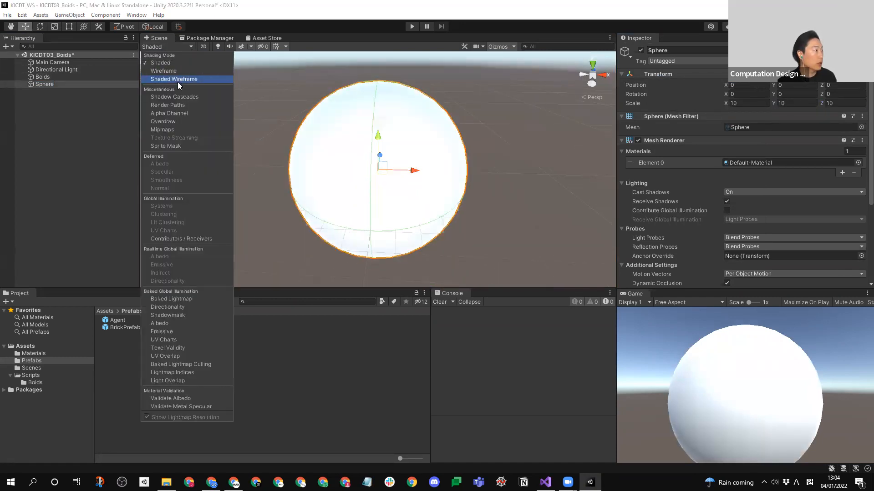
{"action": "left_click", "coordinate": [177, 80]}
{"action": "mouse_move", "coordinate": [363, 204]}
{"action": "middle_mouse_down"}
{"action": "mouse_move", "coordinate": [392, 206]}
{"action": "mouse_move", "coordinate": [411, 221]}
{"action": "mouse_move", "coordinate": [300, 186]}
{"action": "mouse_move", "coordinate": [282, 225]}
{"action": "mouse_move", "coordinate": [246, 250]}
{"action": "mouse_move", "coordinate": [322, 238]}
{"action": "mouse_move", "coordinate": [511, 150]}
{"action": "mouse_move", "coordinate": [460, 189]}
{"action": "middle_mouse_up"}
{"action": "scroll", "coordinate": [460, 189], "scroll_direction": "down", "scroll_amount": 2}
{"action": "right_click_drag", "start_coordinate": [460, 189], "coordinate": [376, 129]}
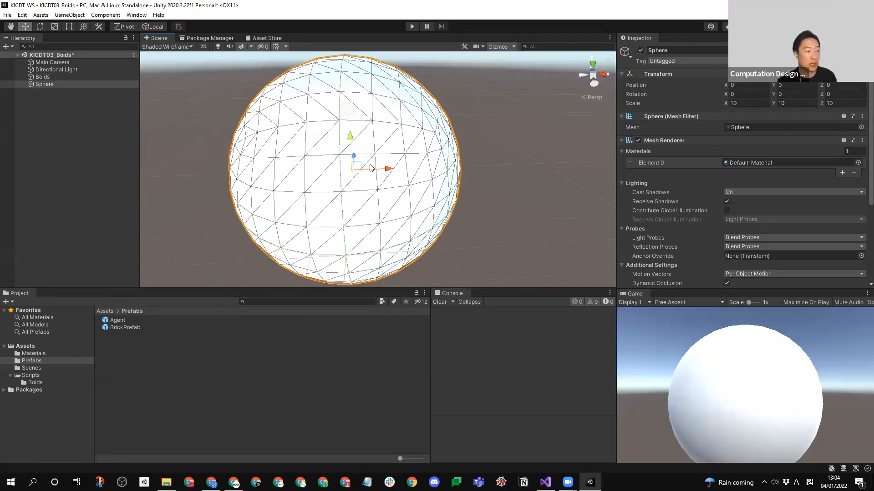
{"action": "scroll", "coordinate": [861, 187], "scroll_direction": "down", "scroll_amount": 3}
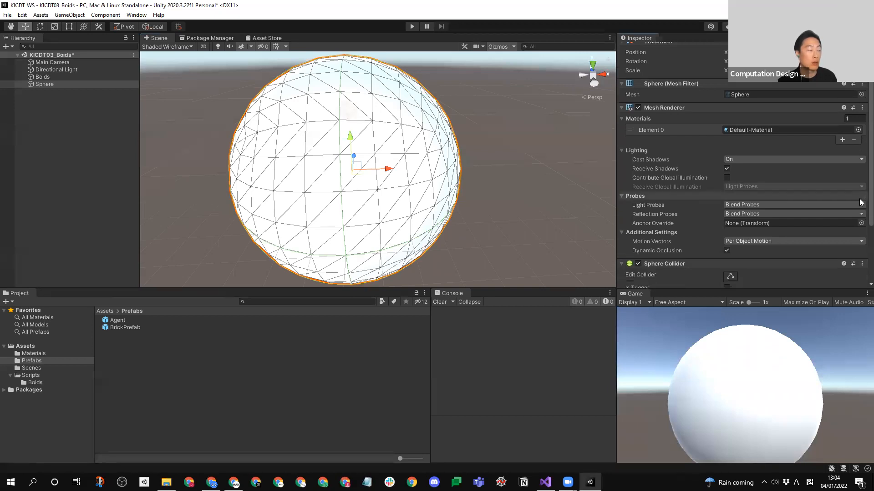
{"action": "scroll", "coordinate": [862, 202], "scroll_direction": "down", "scroll_amount": 5}
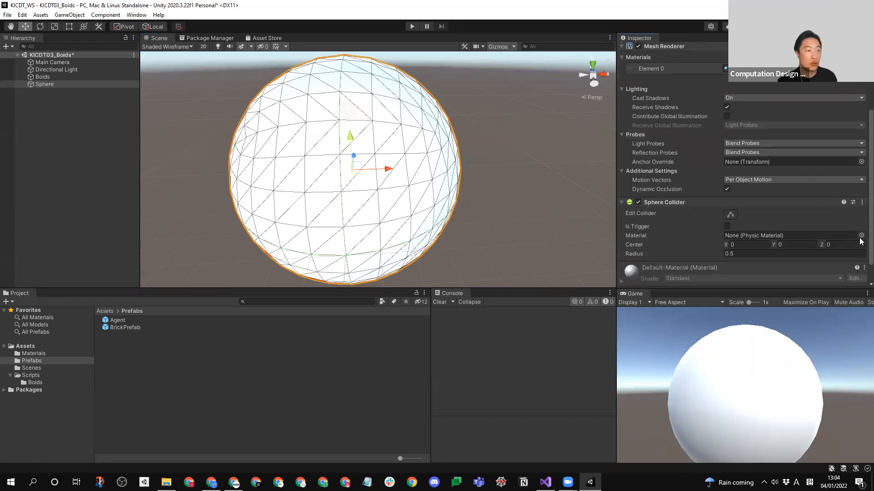
- Assign the Sphere as Object To Mesh in the Boids script and hide the sphere by disabling its Mesh Renderer
{"action": "left_click", "coordinate": [89, 75]}
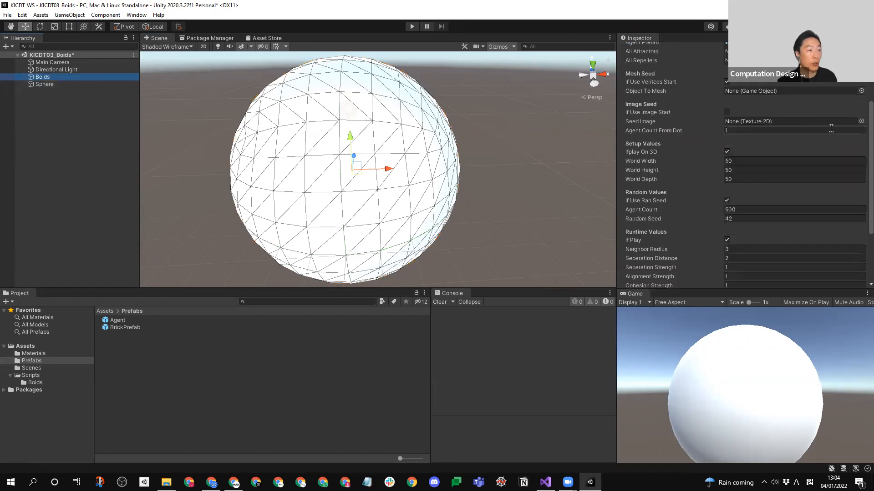
{"action": "scroll", "coordinate": [691, 105], "scroll_direction": "up", "scroll_amount": 6}
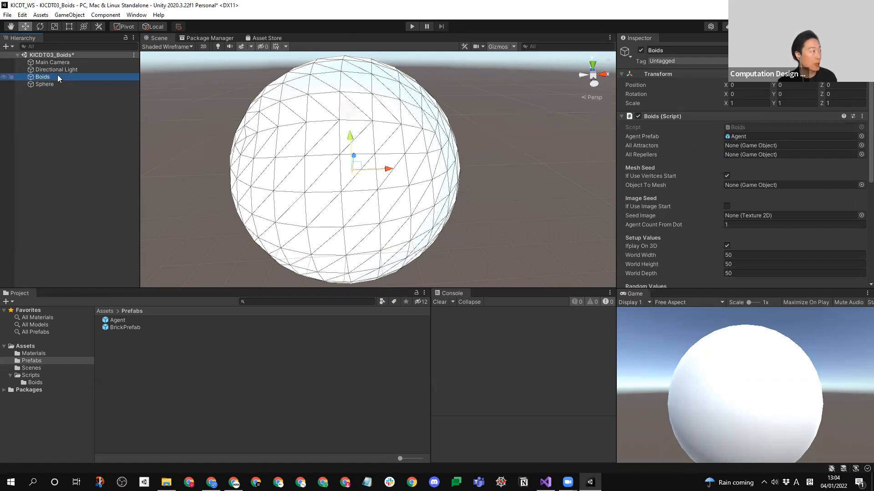
{"action": "left_click_drag", "start_coordinate": [34, 84], "coordinate": [747, 187]}
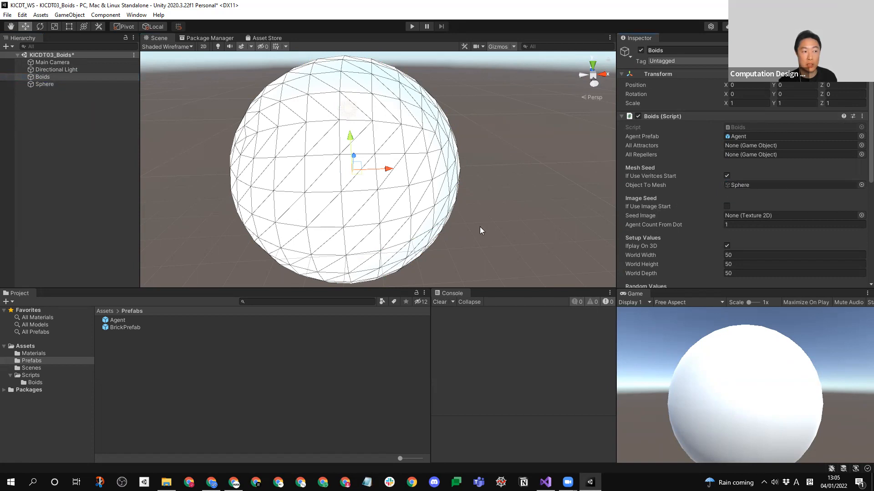
{"action": "left_click", "coordinate": [53, 84]}
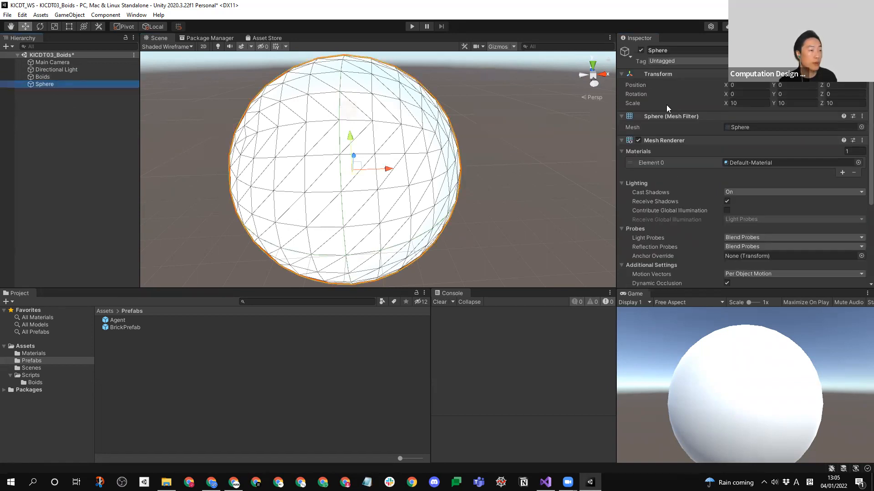
{"action": "left_click", "coordinate": [638, 141]}
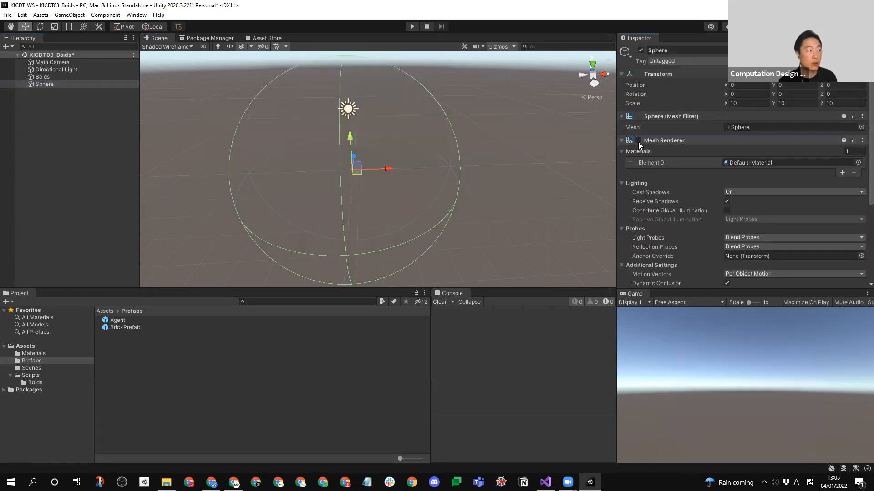
- Disable If Use Ran Seed in the Random Values settings of the Boids script
{"action": "left_click", "coordinate": [41, 77]}
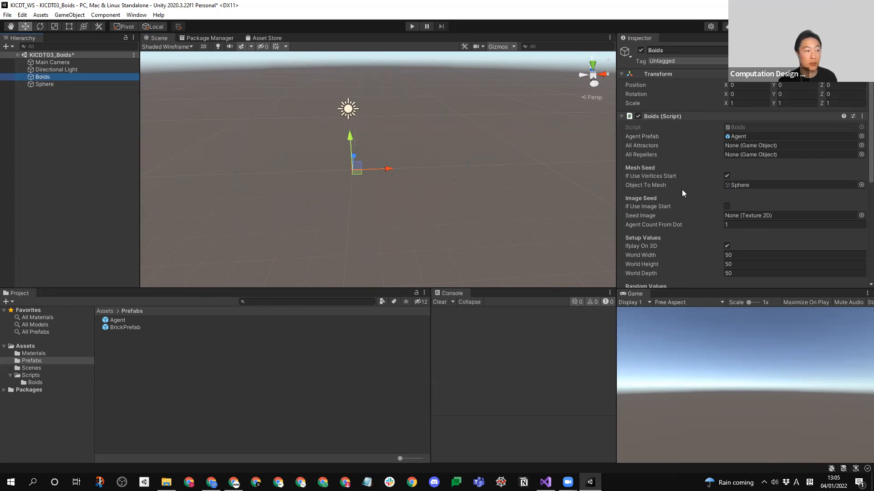
{"action": "scroll", "coordinate": [683, 192], "scroll_direction": "down", "scroll_amount": 5}
{"action": "left_click", "coordinate": [726, 131]}
{"action": "scroll", "coordinate": [860, 207], "scroll_direction": "up", "scroll_amount": 5}
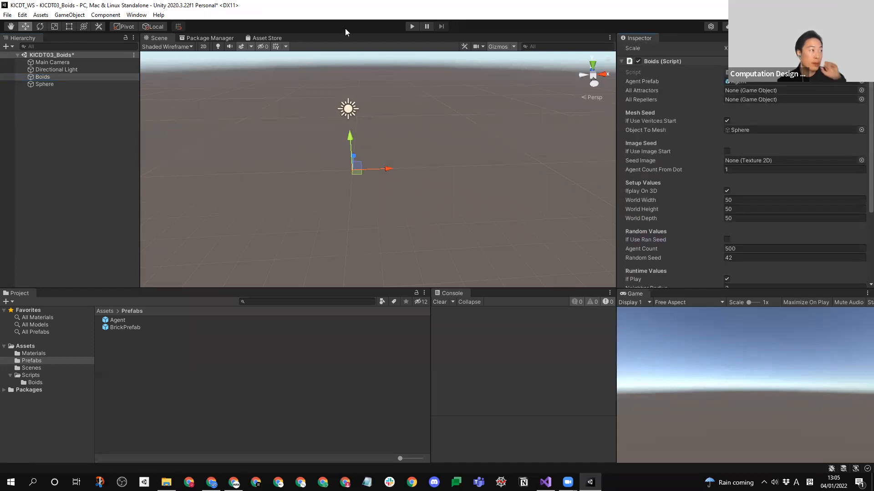
- Run the simulation, examine how the agents spread from the sphere's vertices at the origin, and end play mode
{"action": "left_click", "coordinate": [415, 26]}
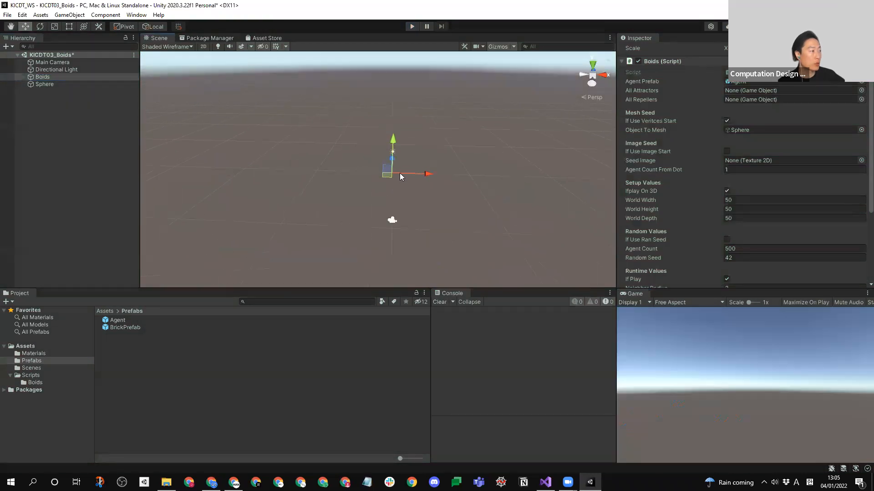
{"action": "left_click", "coordinate": [411, 26]}
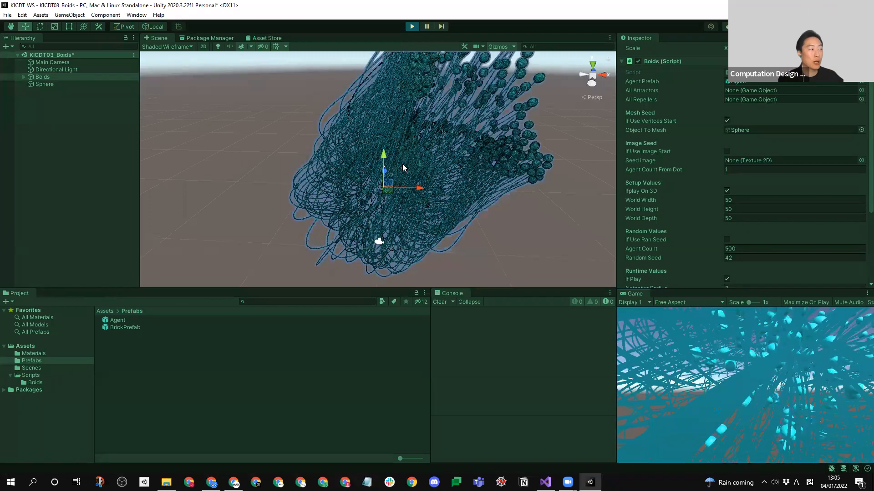
{"action": "scroll", "coordinate": [460, 144], "scroll_direction": "down", "scroll_amount": 8}
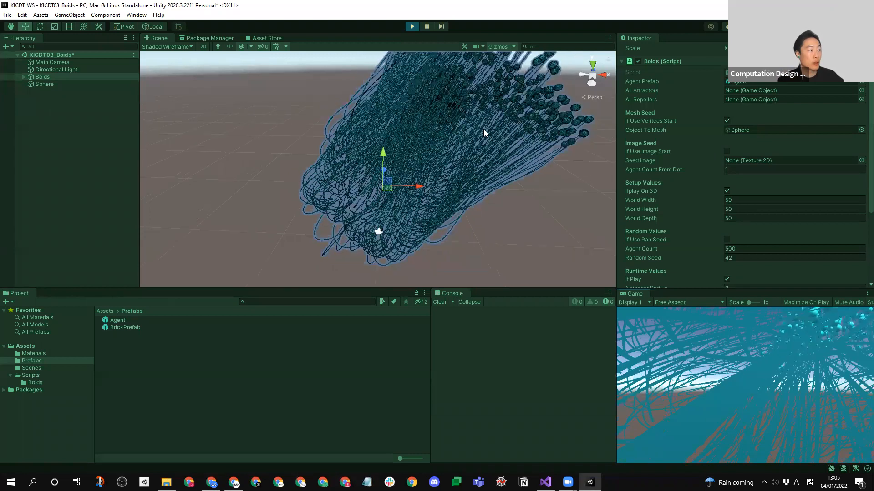
{"action": "middle_click_drag", "start_coordinate": [421, 217], "coordinate": [402, 212]}
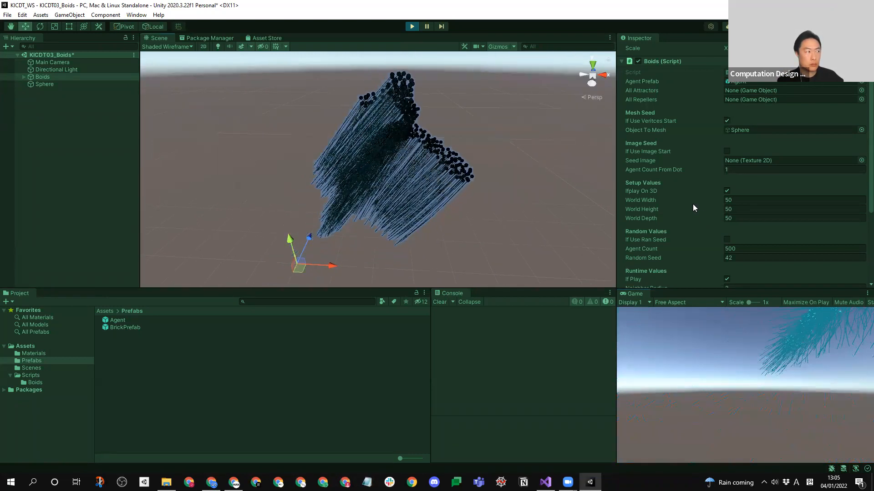
{"action": "scroll", "coordinate": [342, 208], "scroll_direction": "down", "scroll_amount": 5}
{"action": "middle_click_drag", "start_coordinate": [400, 193], "coordinate": [371, 221]}
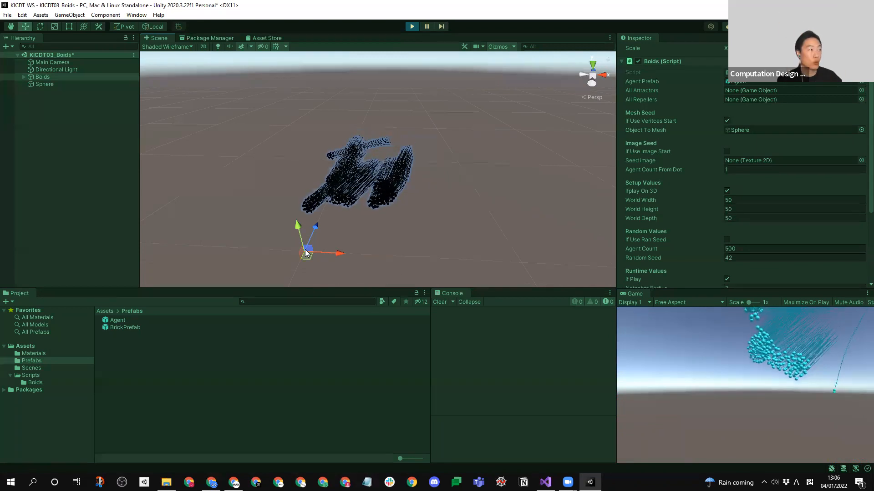
{"action": "key", "text": "ctrl+p"}
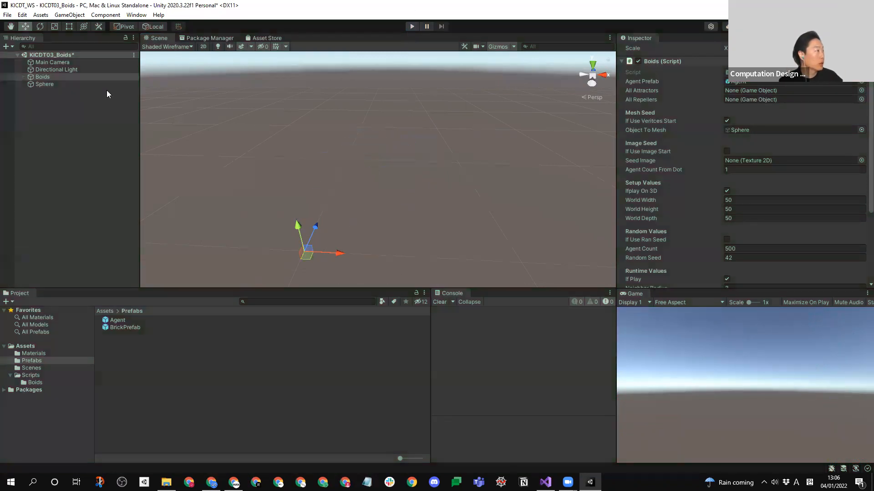
- Move the sphere along its X and Y axes from the origin to roughly the middle of the agents' world volume
{"action": "left_click", "coordinate": [43, 85]}
{"action": "left_click_drag", "start_coordinate": [338, 254], "coordinate": [388, 255]}
{"action": "left_click_drag", "start_coordinate": [360, 229], "coordinate": [356, 155]}
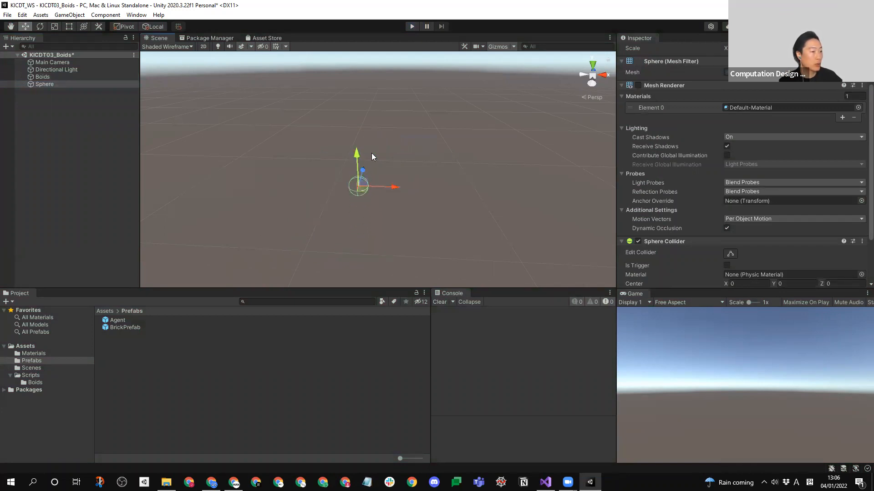
- Run the simulation with the relocated sphere, examine the agents' radial trails, and end play mode
{"action": "left_click", "coordinate": [411, 27]}
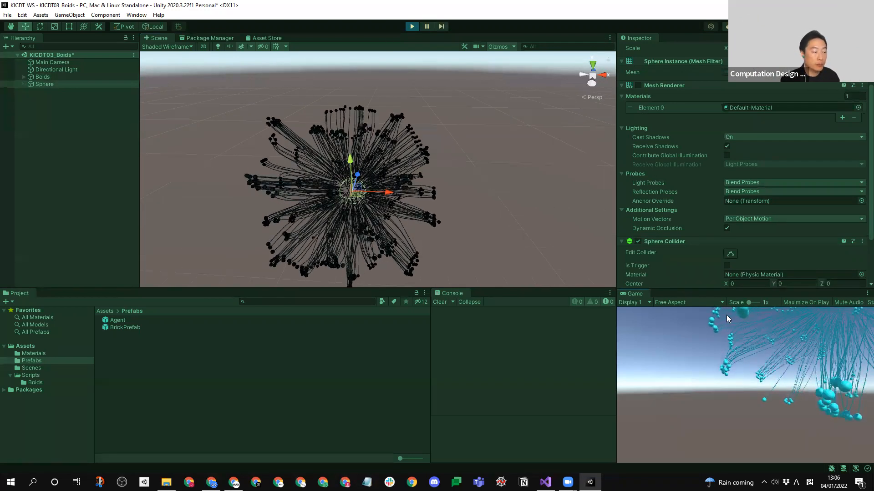
{"action": "middle_click_drag", "start_coordinate": [347, 207], "coordinate": [363, 189]}
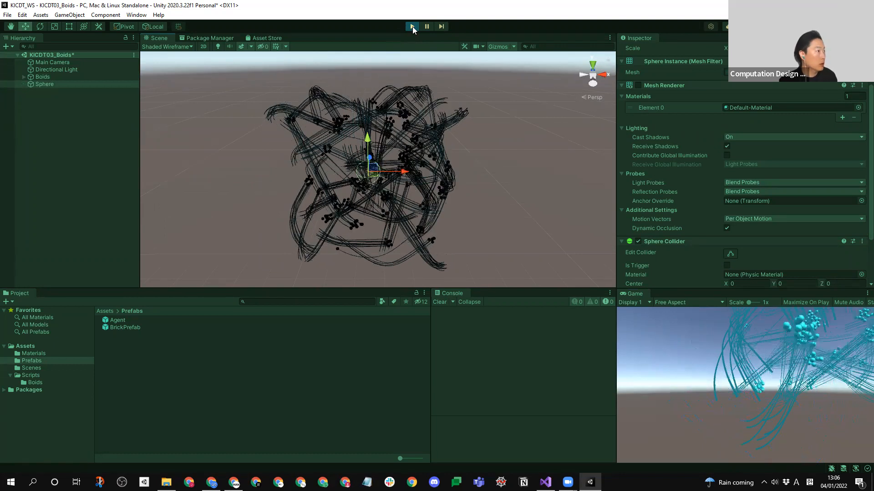
{"action": "left_click", "coordinate": [412, 26]}
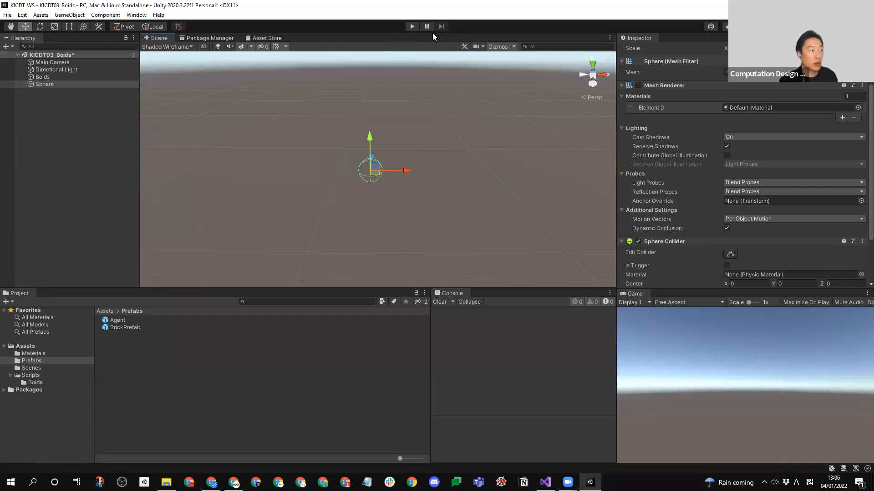
- Align the Main Camera with the current scene view so that it frames the whole simulation volume
{"action": "left_click", "coordinate": [55, 63]}
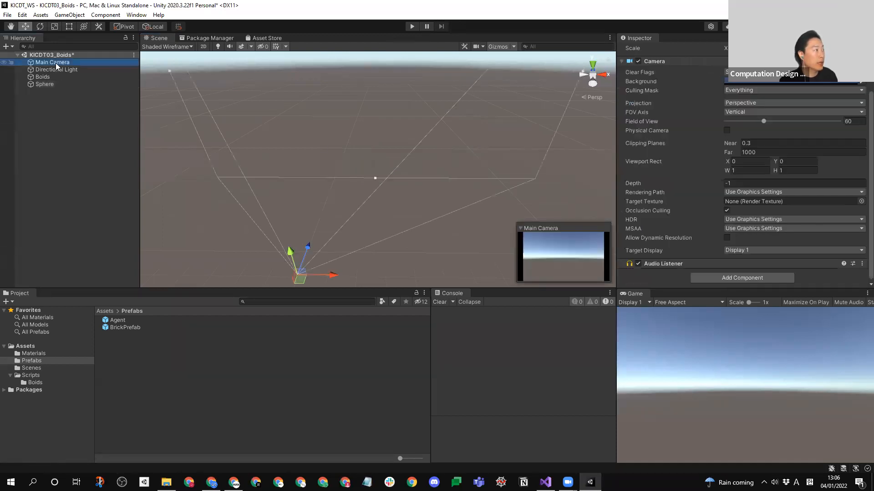
{"action": "left_click", "coordinate": [362, 138]}
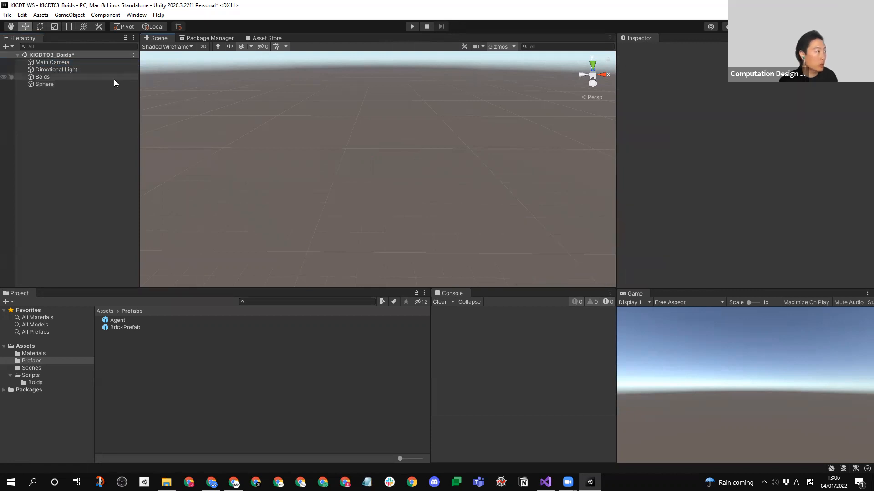
{"action": "left_click", "coordinate": [54, 64]}
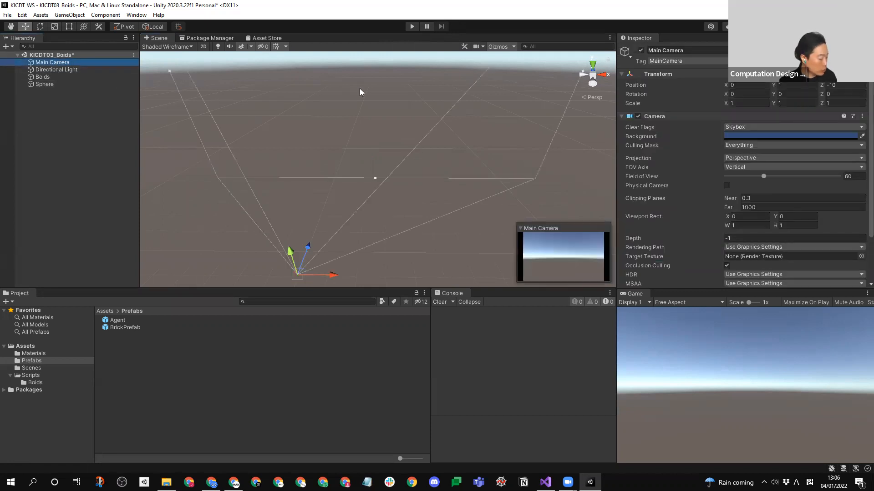
{"action": "key", "text": "ctrl+shift+f"}
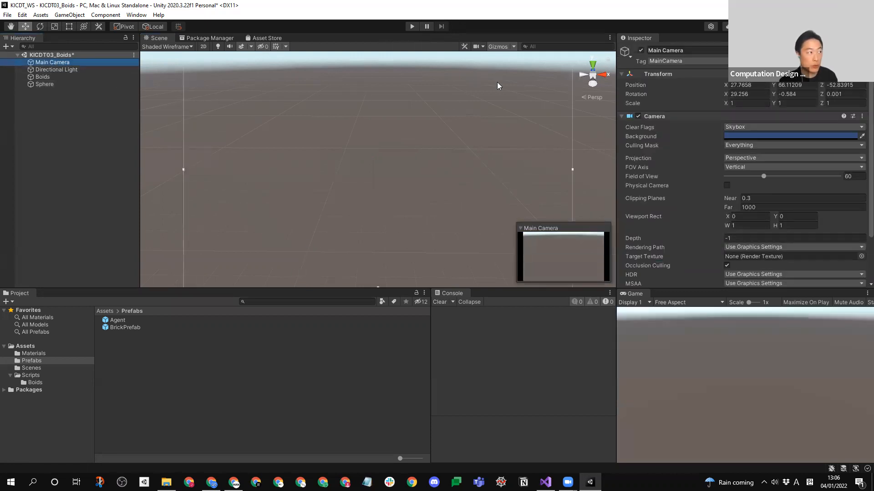
- Run the simulation to check the agents through the realigned Main Camera, and end play mode
{"action": "left_click", "coordinate": [415, 26]}
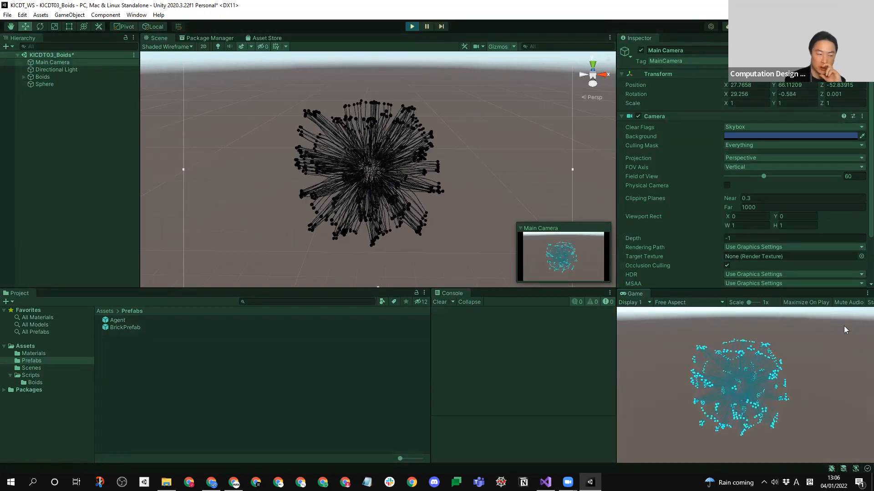
{"action": "left_click_drag", "start_coordinate": [484, 142], "coordinate": [483, 182], "text": "alt"}
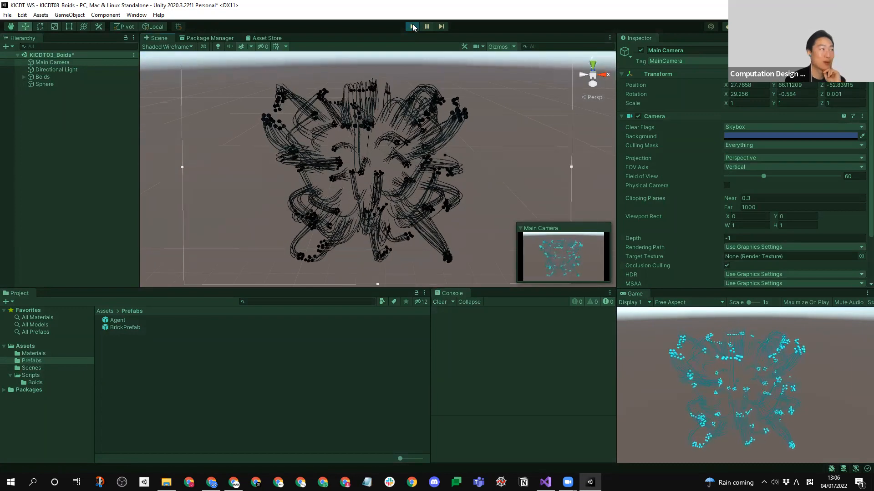
{"action": "left_click", "coordinate": [412, 26]}
- Set the Main Camera's Clear Flags to Solid Color and its Background to white (FFFFFF)
{"action": "left_click", "coordinate": [61, 64]}
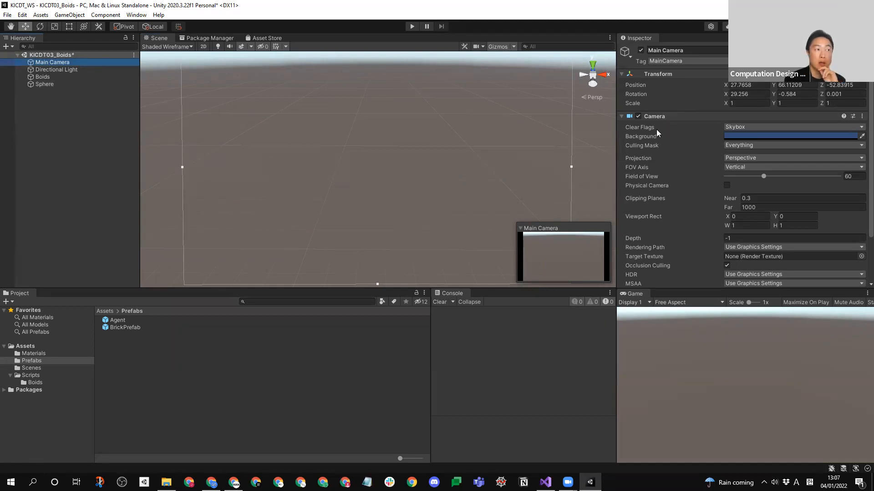
{"action": "left_click", "coordinate": [767, 127]}
{"action": "left_click", "coordinate": [760, 142]}
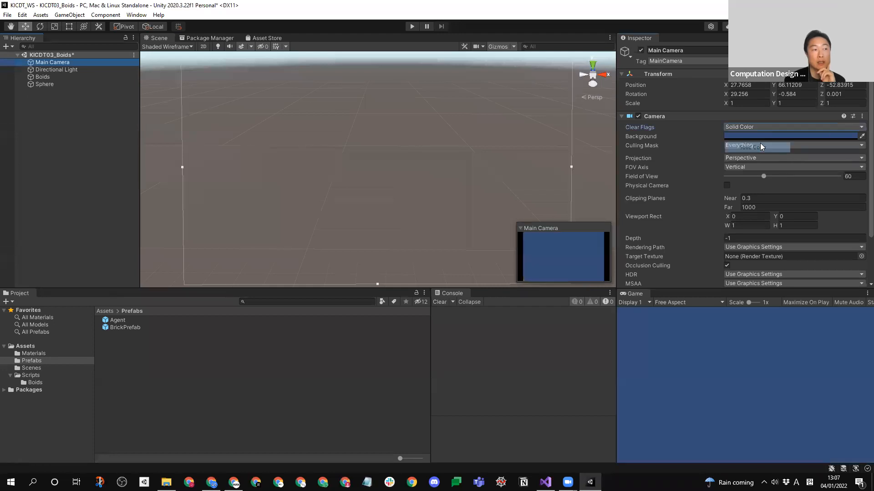
{"action": "left_click", "coordinate": [763, 132]}
{"action": "left_click_drag", "start_coordinate": [807, 182], "coordinate": [736, 339]}
{"action": "left_click_drag", "start_coordinate": [717, 149], "coordinate": [716, 147]}
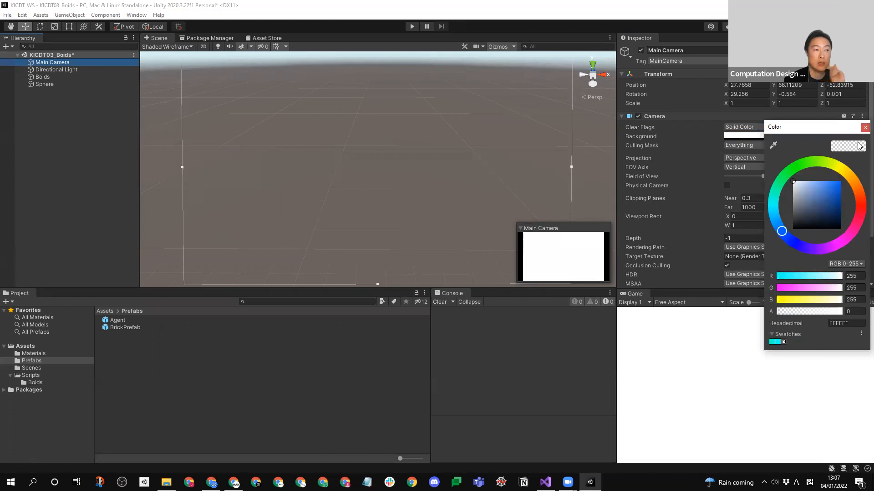
{"action": "left_click", "coordinate": [864, 127]}
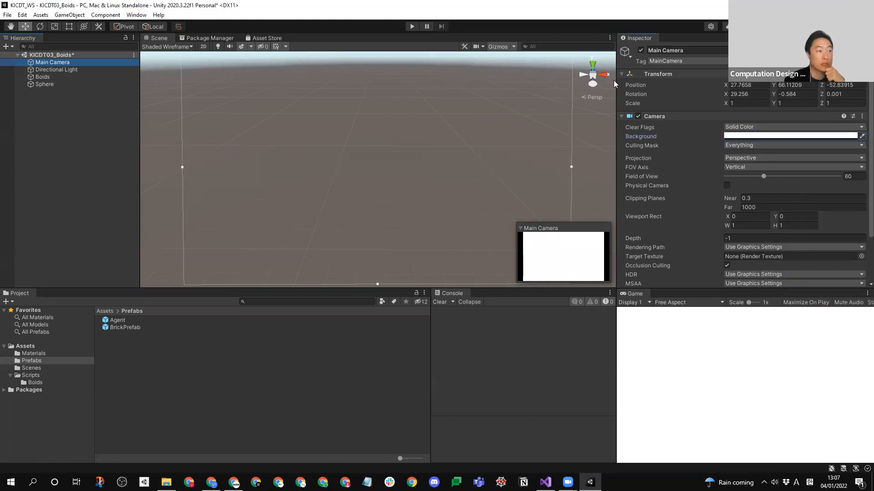
- Run the simulation to check the agents and trails against the white background, and end play mode
{"action": "left_click", "coordinate": [412, 26]}
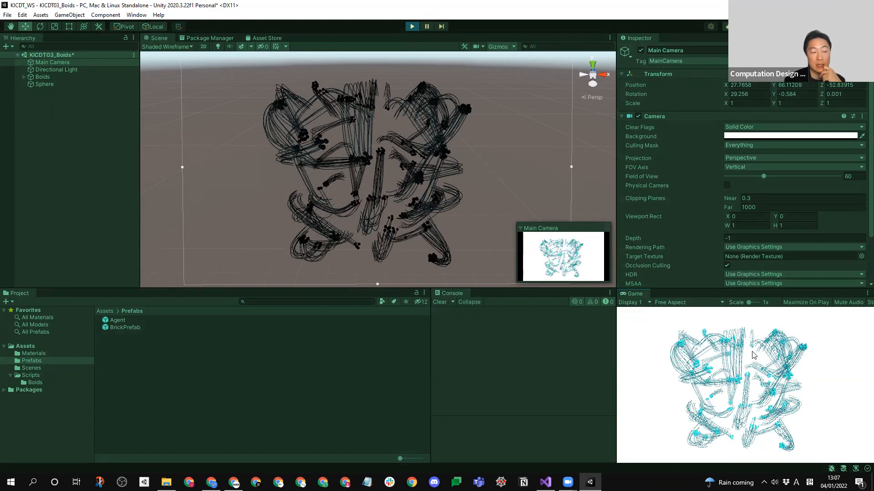
{"action": "left_click", "coordinate": [411, 27]}
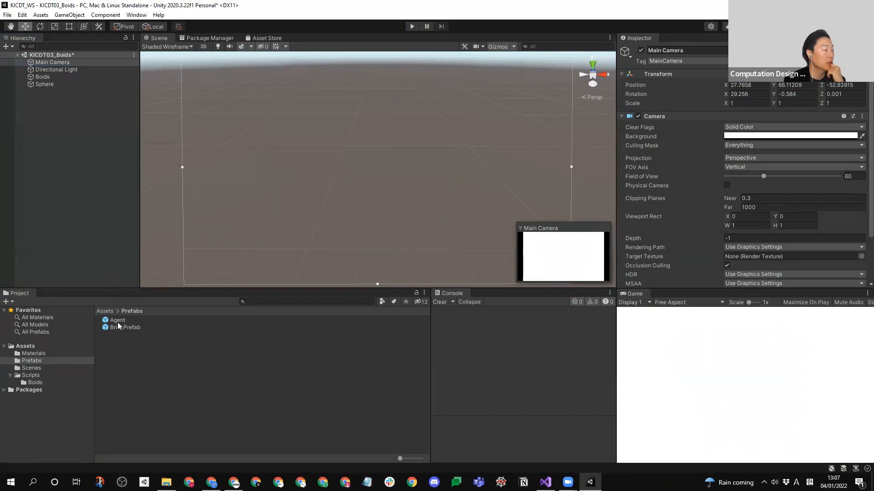
- Examine the Agent prefab's Trail Renderer Time setting and the Boids script's attractor, repeller, seed and setup values
{"action": "left_click", "coordinate": [118, 321]}
{"action": "scroll", "coordinate": [699, 188], "scroll_direction": "down", "scroll_amount": 10}
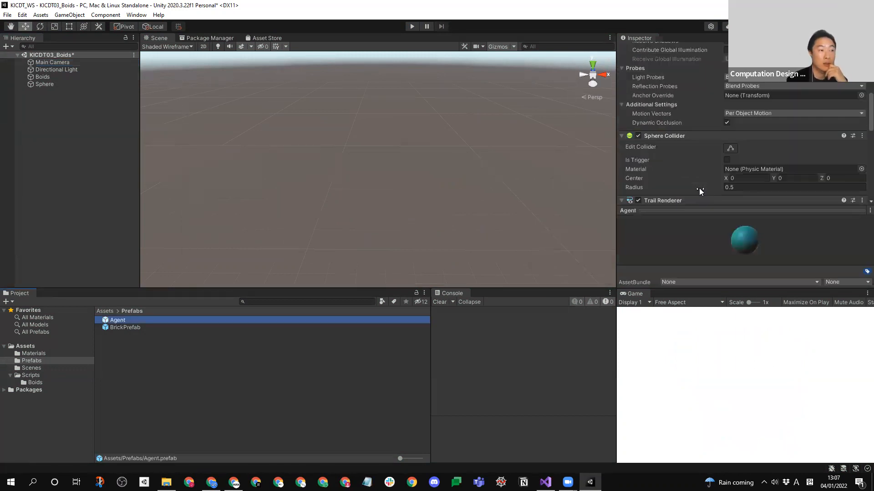
{"action": "scroll", "coordinate": [706, 121], "scroll_direction": "up", "scroll_amount": 3}
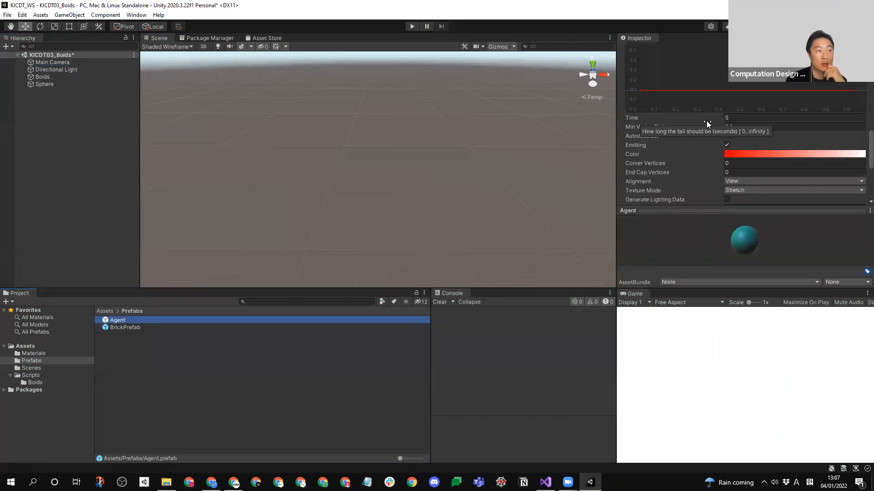
{"action": "left_click", "coordinate": [731, 116]}
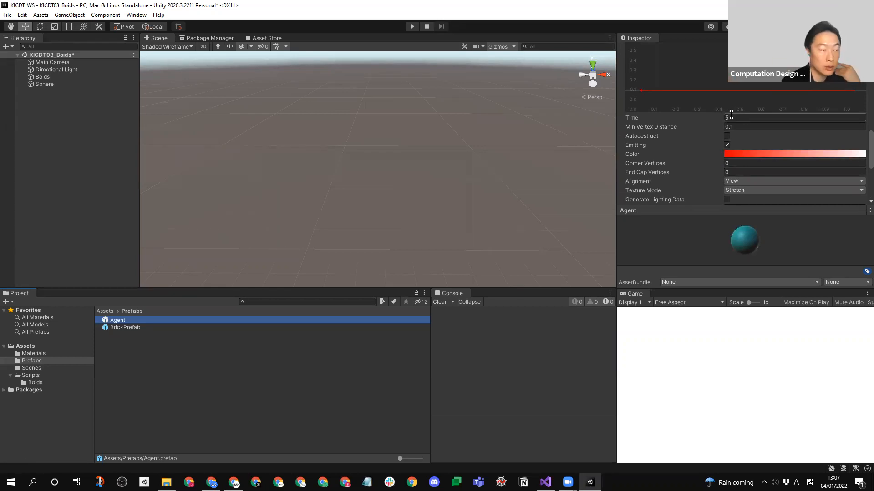
{"action": "left_click", "coordinate": [731, 117]}
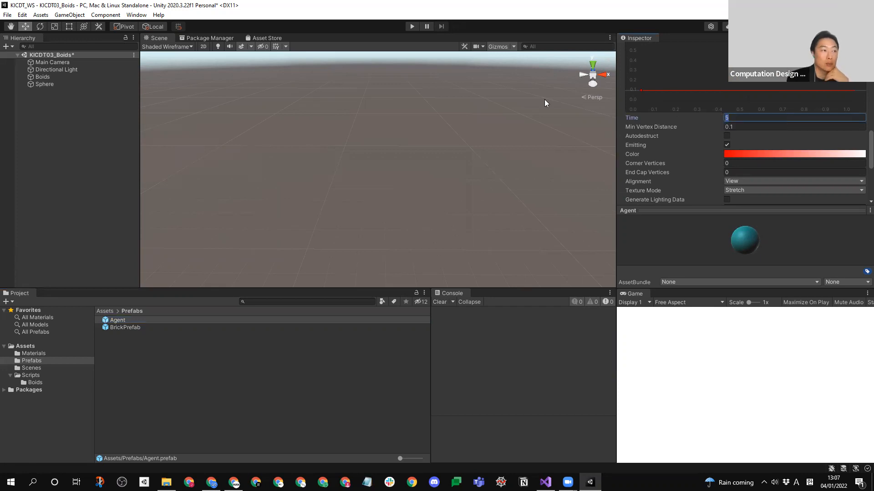
{"action": "left_click", "coordinate": [38, 159]}
{"action": "left_click", "coordinate": [54, 82]}
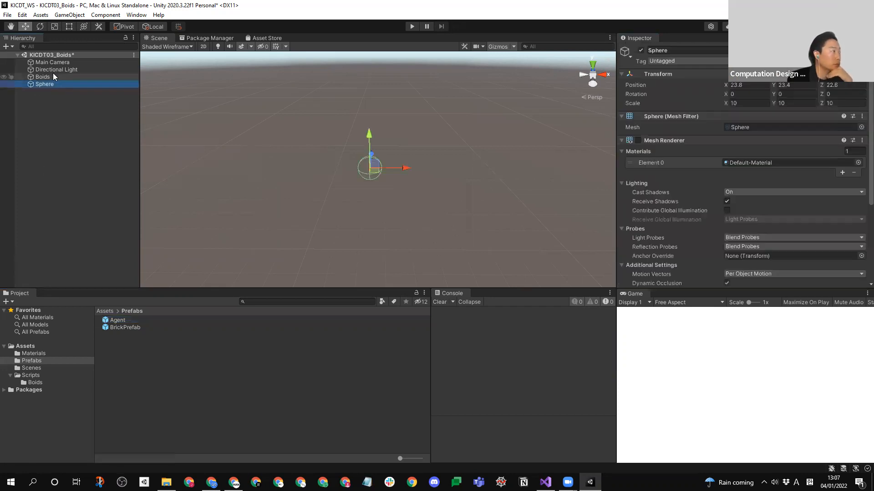
{"action": "left_click", "coordinate": [52, 72]}
{"action": "left_click", "coordinate": [51, 76]}
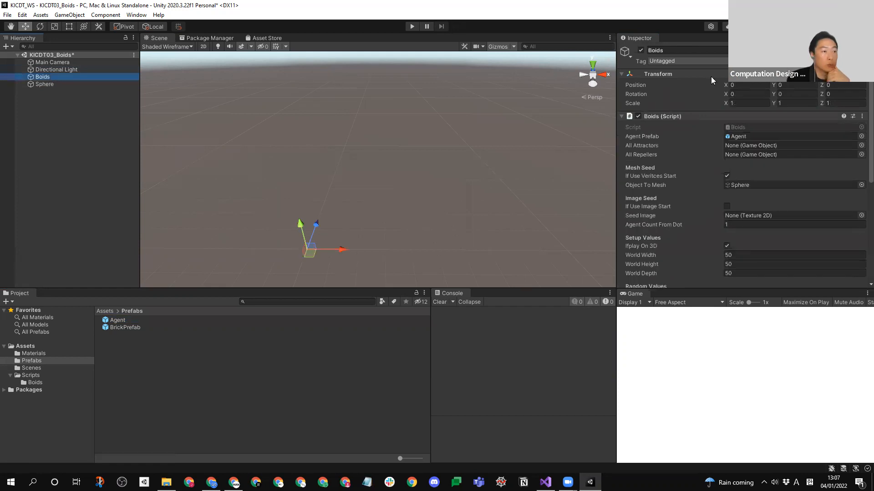
{"action": "scroll", "coordinate": [861, 132], "scroll_direction": "down", "scroll_amount": 3}
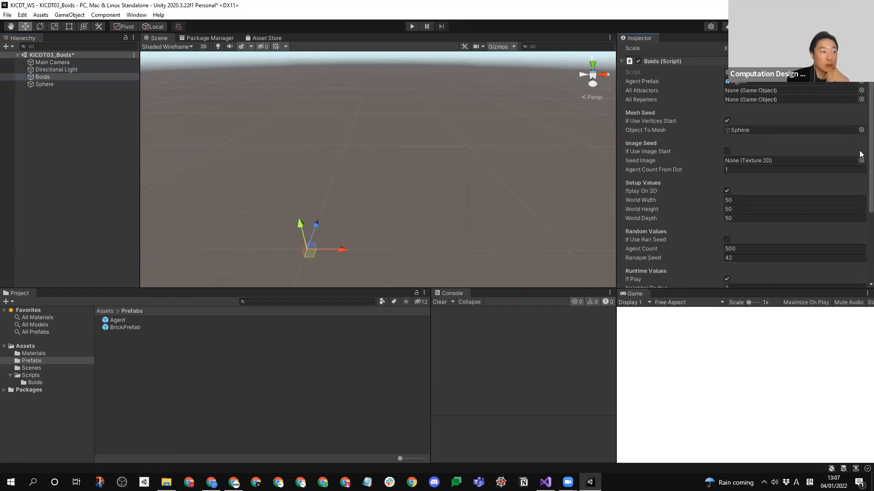
{"action": "scroll", "coordinate": [861, 148], "scroll_direction": "up", "scroll_amount": 1}
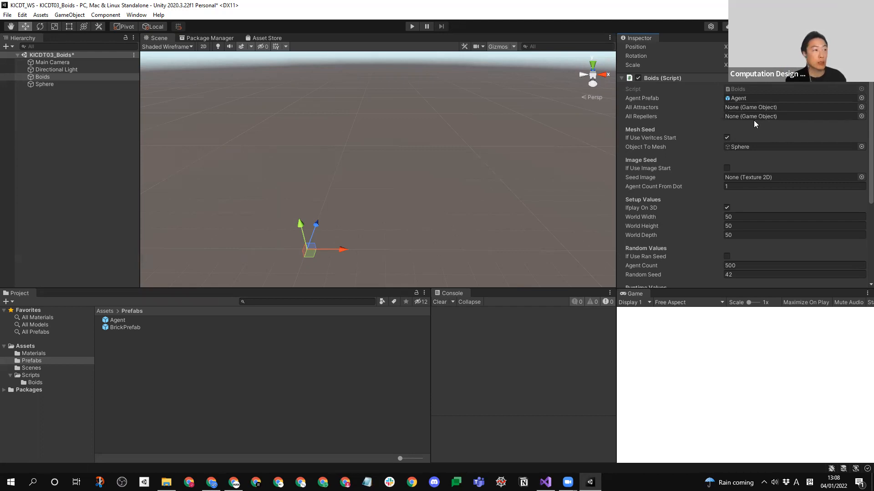
- Create an empty object named Attractors in the scene and reset its Transform to the origin
{"action": "right_click", "coordinate": [44, 108]}
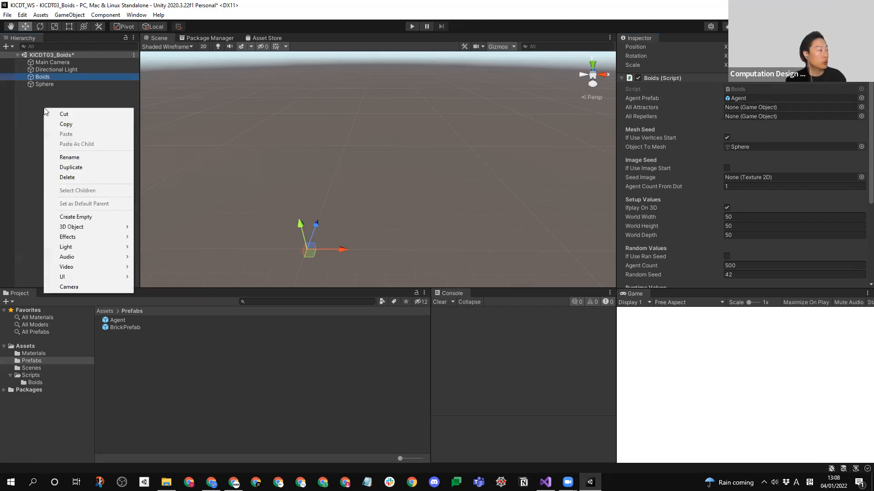
{"action": "left_click", "coordinate": [87, 218]}
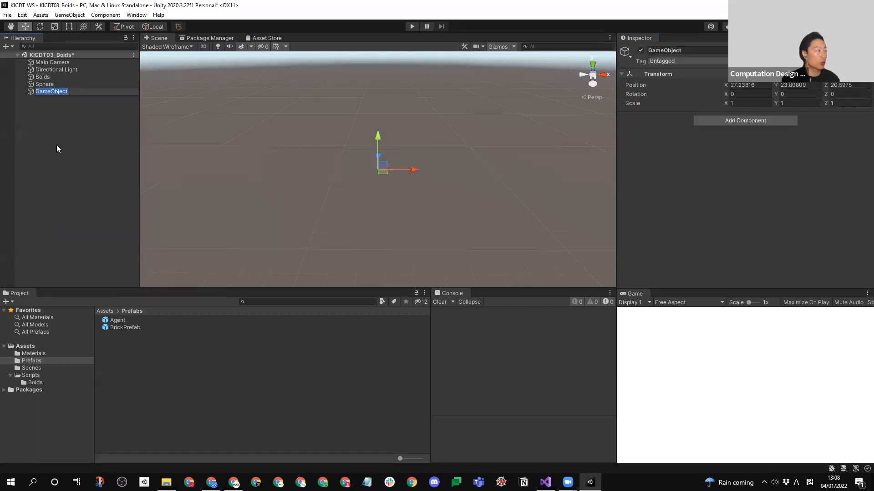
{"action": "type", "text": "Atr"}
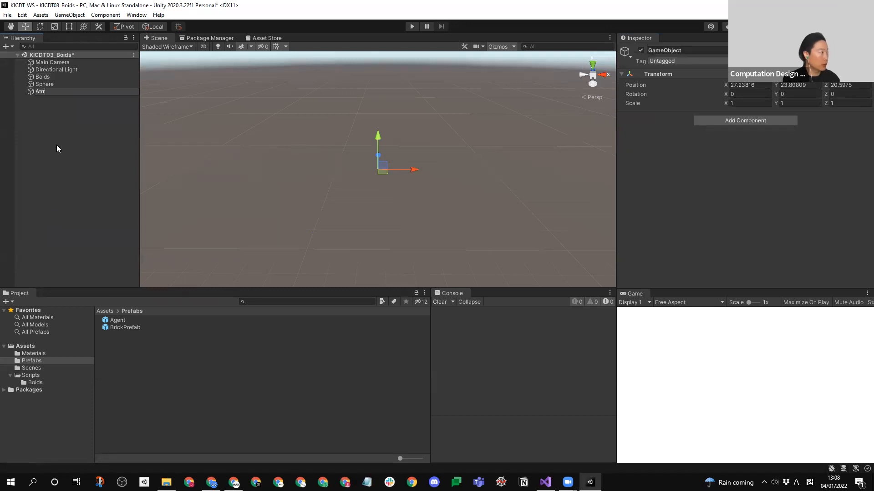
{"action": "key", "text": "BackSpace"}
{"action": "type", "text": "tractors"}
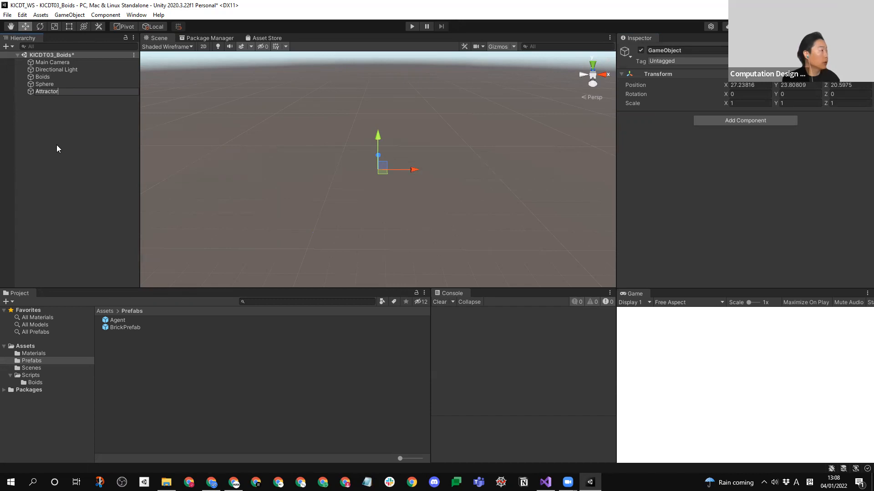
{"action": "key", "text": "Return"}
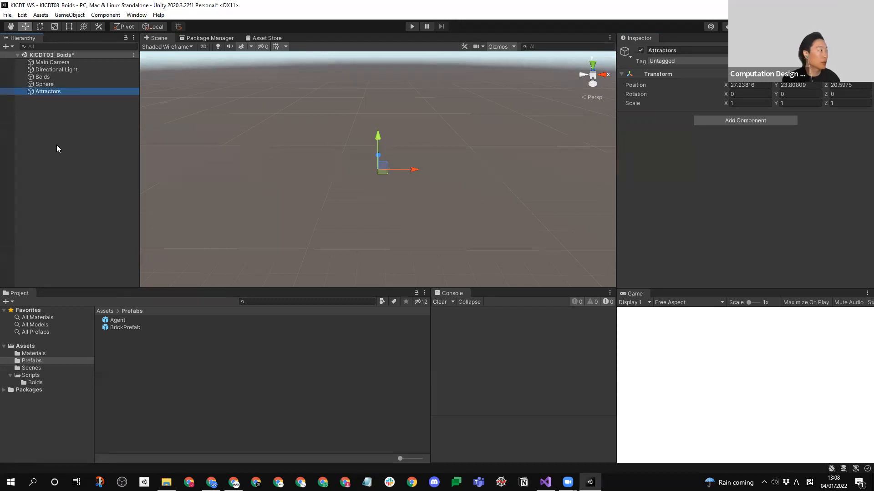
{"action": "right_click", "coordinate": [665, 72]}
{"action": "left_click", "coordinate": [673, 78]}
{"action": "left_click", "coordinate": [61, 124]}
- Duplicate the Attractors object and rename the copy Repellers
{"action": "left_click", "coordinate": [40, 93]}
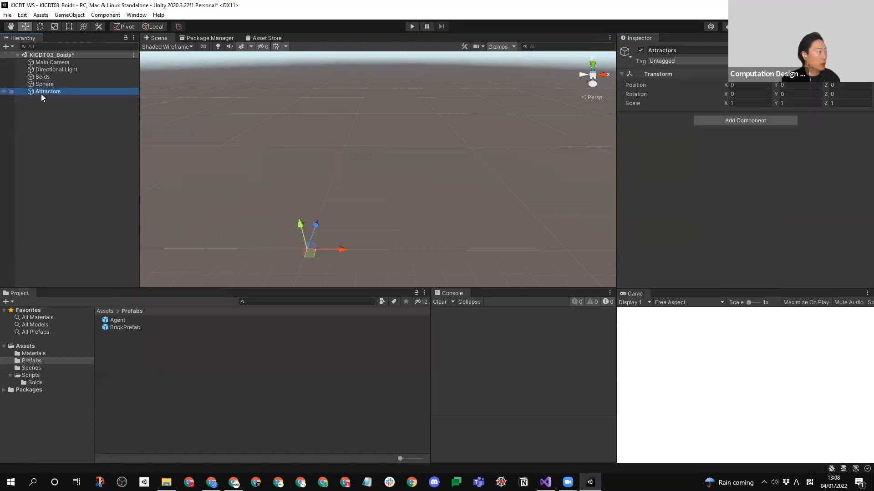
{"action": "key", "text": "ctrl+d"}
{"action": "left_click", "coordinate": [61, 99]}
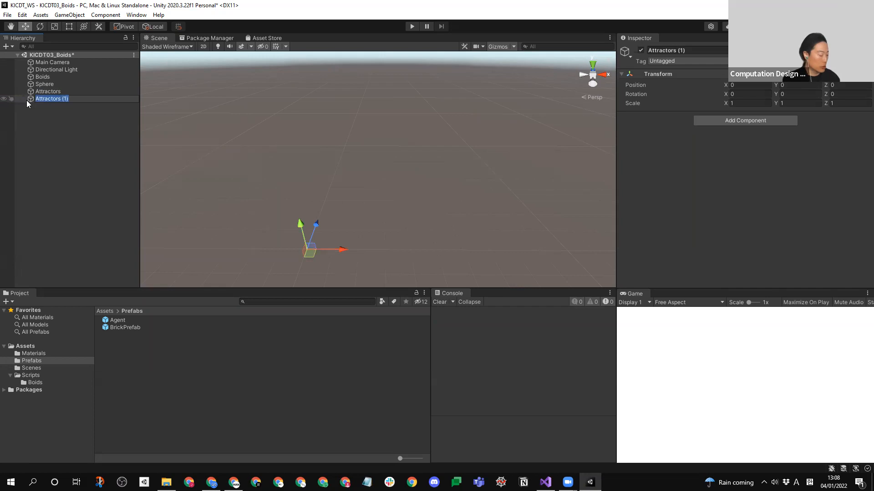
{"action": "type", "text": "Re"}
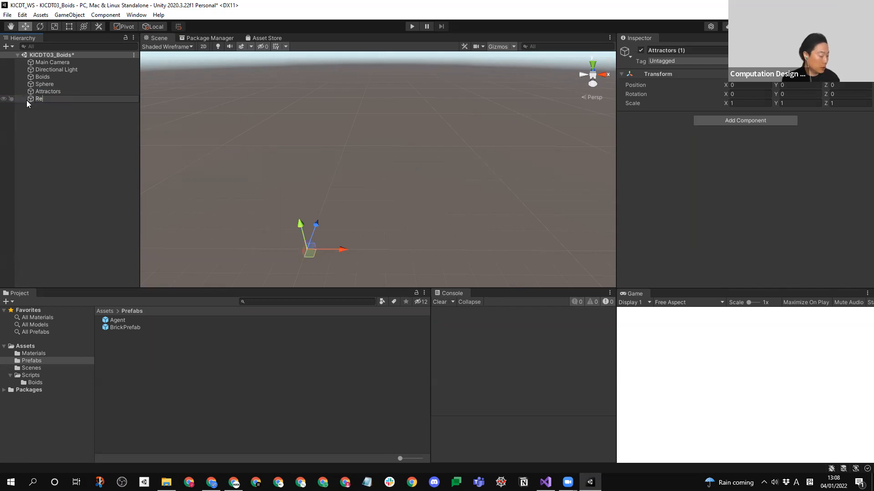
{"action": "type", "text": "pellers"}
{"action": "left_click", "coordinate": [15, 127]}
{"action": "left_click", "coordinate": [52, 102]}
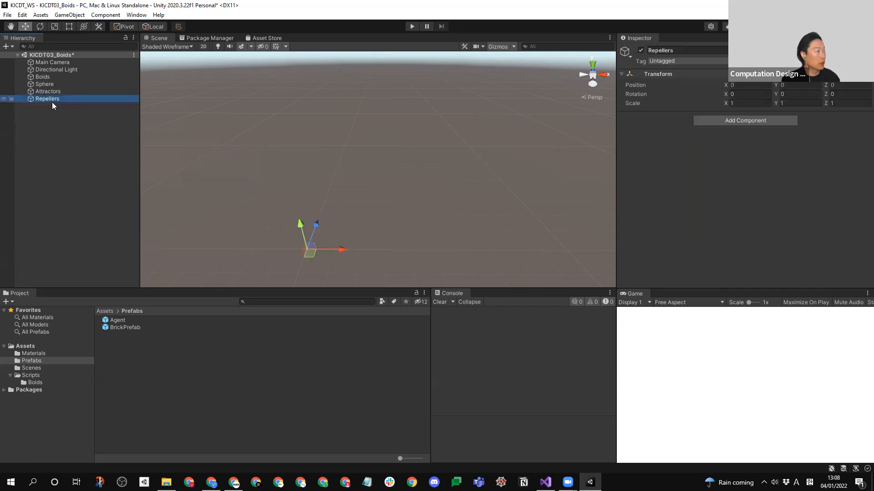
{"action": "left_click", "coordinate": [48, 78]}
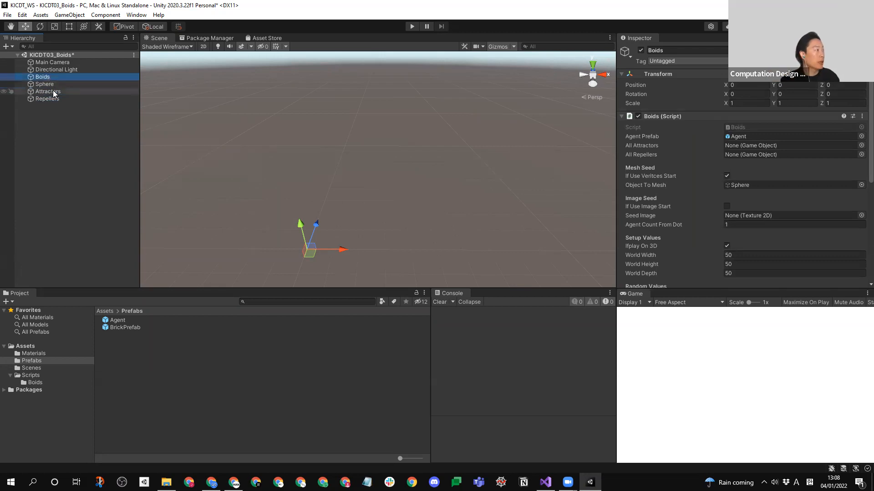
{"action": "left_click", "coordinate": [54, 92]}
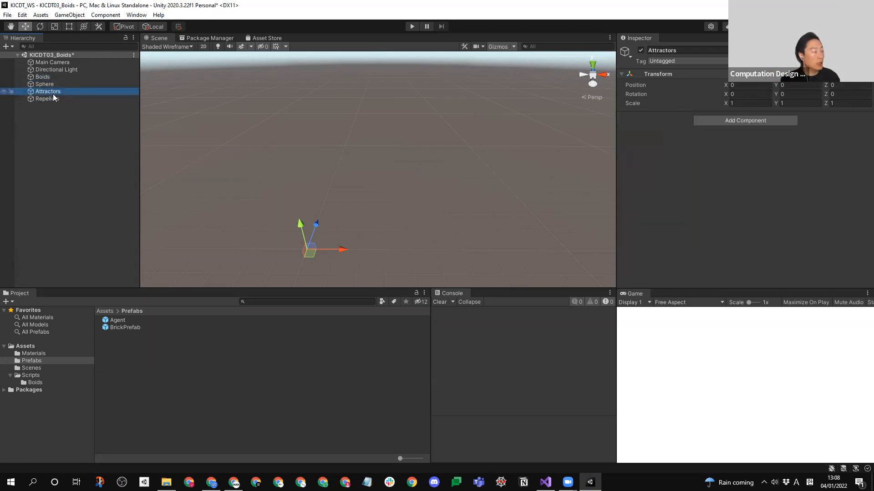
{"action": "left_click", "coordinate": [52, 99]}
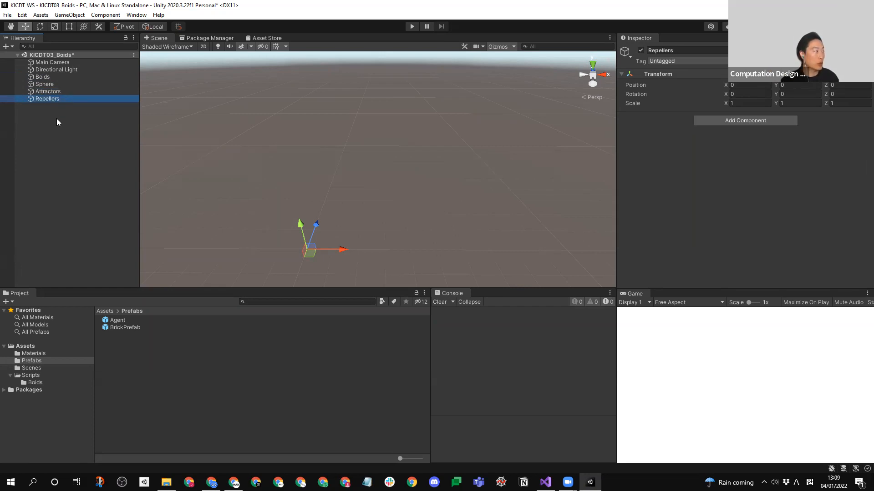
- Add a new 3D sphere to the scene and duplicate it three times, making four marker spheres
{"action": "right_click", "coordinate": [57, 150]}
{"action": "mouse_move", "coordinate": [97, 271]}
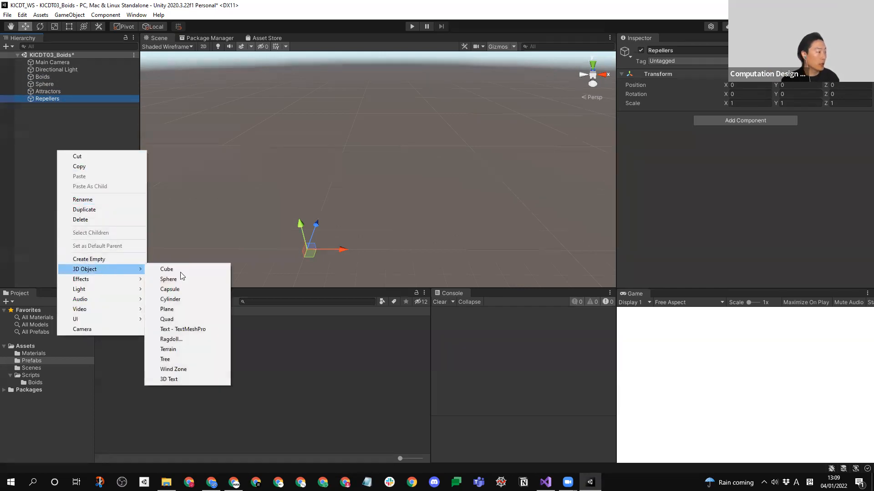
{"action": "left_click", "coordinate": [185, 279]}
{"action": "left_click", "coordinate": [67, 122]}
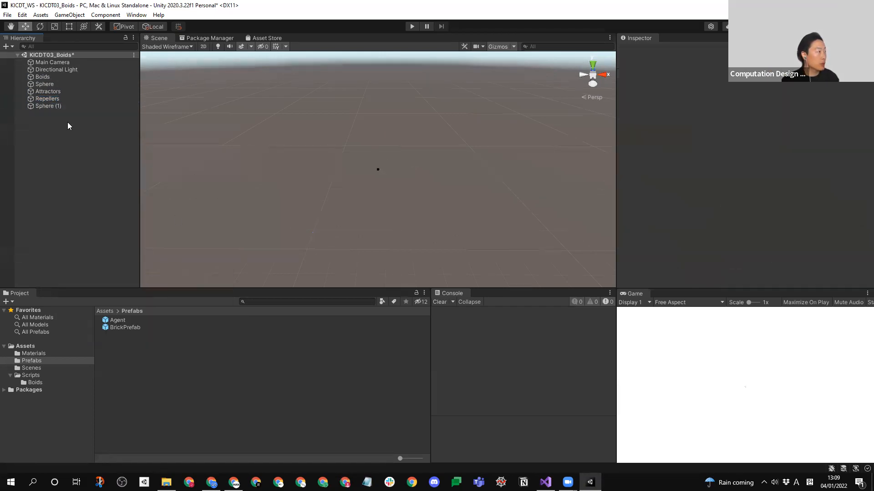
{"action": "left_click", "coordinate": [51, 108]}
{"action": "key", "text": "ctrl+d"}
{"action": "key", "text": "ctrl+d"}
{"action": "key", "text": "ctrl+d"}
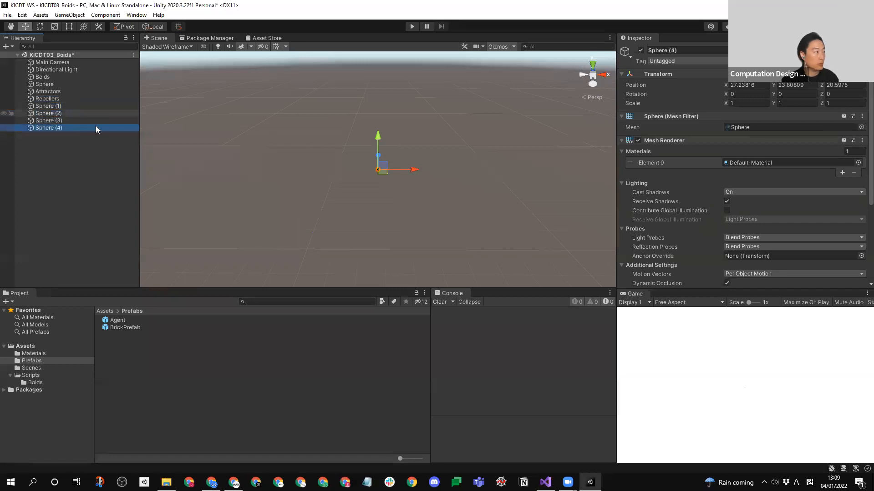
- Move Sphere (2) to about (18, 23.8, -1.3), Sphere (3) to about (36.4, 43.1, -1.1) and Sphere (4) to about (71.4, 43.1, 20.6)
{"action": "left_click", "coordinate": [54, 121]}
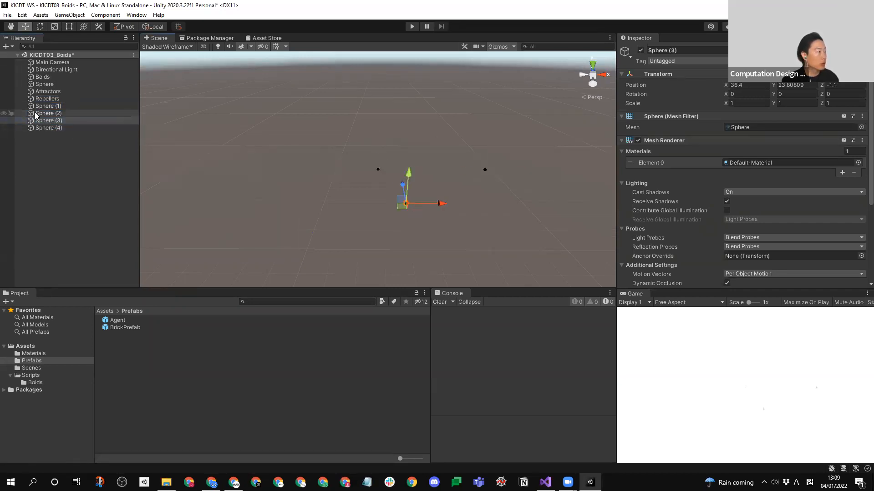
{"action": "left_click", "coordinate": [37, 114]}
{"action": "left_click_drag", "start_coordinate": [381, 173], "coordinate": [352, 207]}
{"action": "left_click_drag", "start_coordinate": [507, 147], "coordinate": [396, 216]}
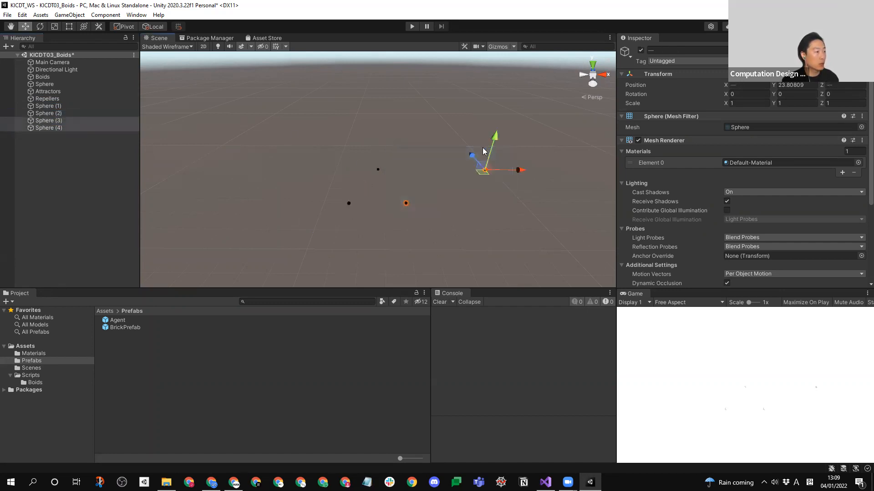
{"action": "left_click_drag", "start_coordinate": [505, 133], "coordinate": [505, 94]}
- Rename Sphere (3) as Att and Sphere (4) as Att2
{"action": "left_click", "coordinate": [52, 136]}
{"action": "left_click", "coordinate": [52, 120]}
{"action": "left_click", "coordinate": [51, 120]}
{"action": "type", "text": "Att"}
{"action": "left_click", "coordinate": [52, 128]}
{"action": "left_click", "coordinate": [52, 128]}
{"action": "type", "text": "Att2"}
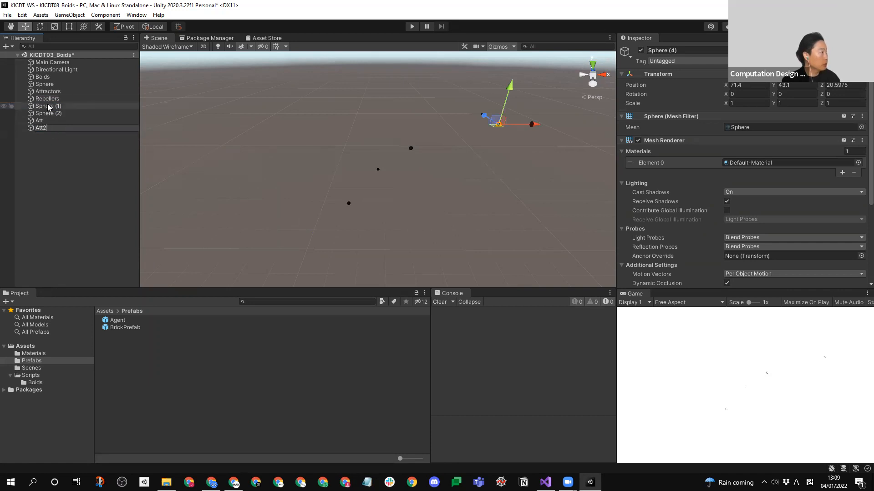
- Rename Sphere (1) as Rep1 and Sphere (2) as Rep2
{"action": "left_click", "coordinate": [48, 106]}
{"action": "left_click", "coordinate": [48, 106]}
{"action": "type", "text": "RE"}
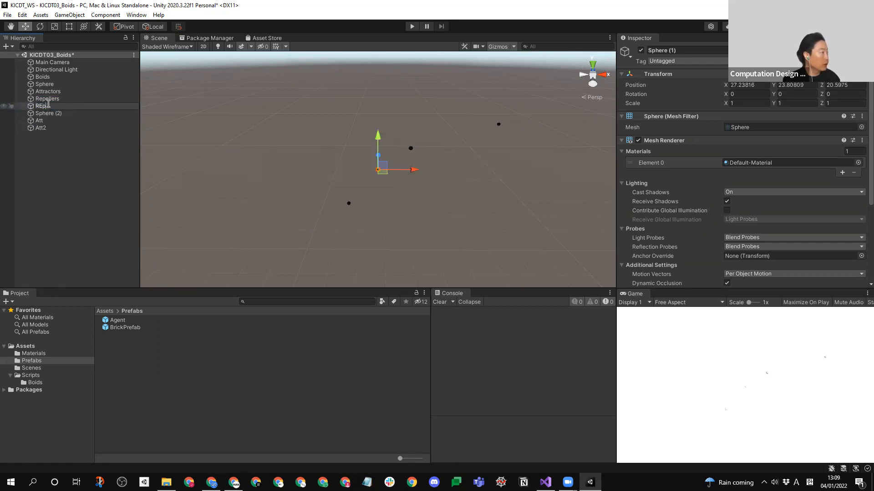
{"action": "type", "text": "p1"}
{"action": "left_click", "coordinate": [52, 113]}
{"action": "left_click", "coordinate": [52, 113]}
{"action": "type", "text": "Re"}
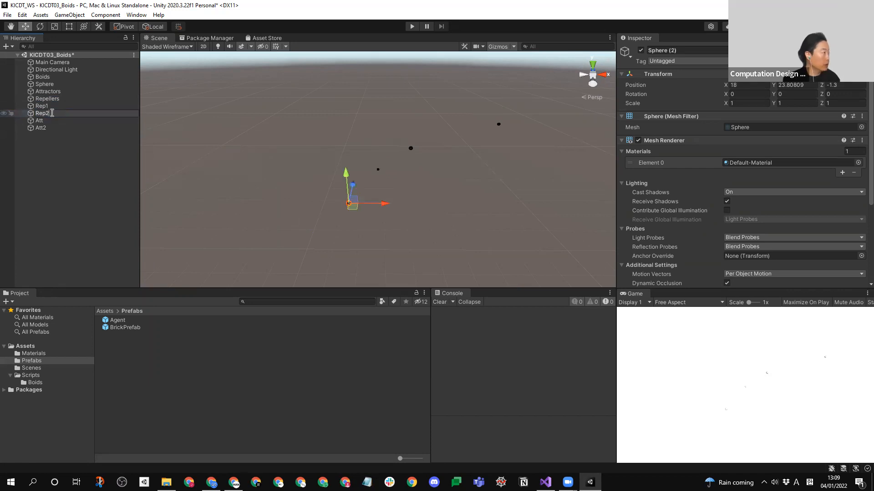
{"action": "left_click", "coordinate": [53, 129]}
- Make Rep1 and Rep2 children of Repellers, and Att and Att2 children of Attractors
{"action": "left_click", "coordinate": [42, 107]}
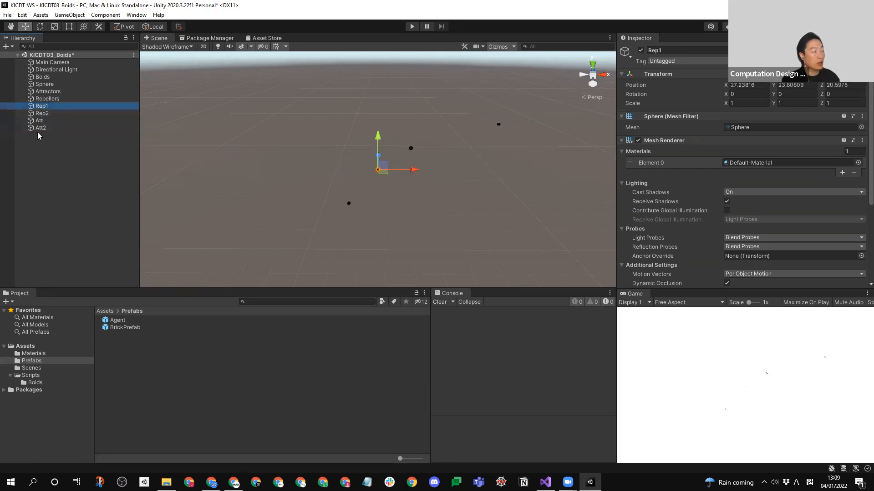
{"action": "left_click", "coordinate": [45, 114], "text": "ctrl"}
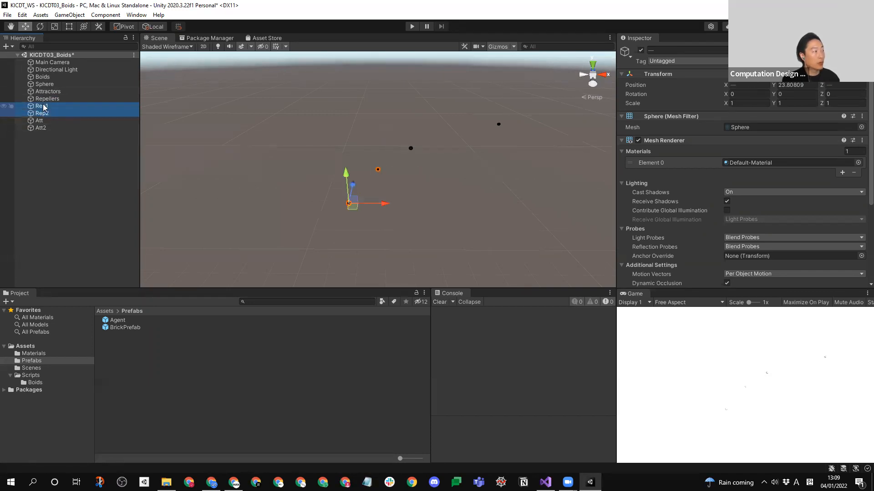
{"action": "left_click_drag", "start_coordinate": [44, 107], "coordinate": [52, 93]}
{"action": "left_click", "coordinate": [40, 121]}
{"action": "left_click", "coordinate": [41, 129], "text": "ctrl"}
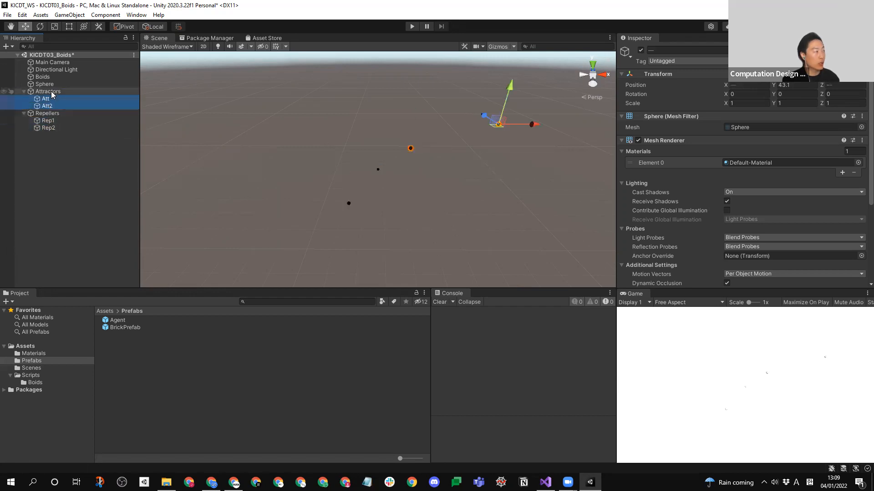
- Inspect the Attractors parent and the individual attractor and repeller spheres to see where each sits in the scene
{"action": "left_click", "coordinate": [54, 92]}
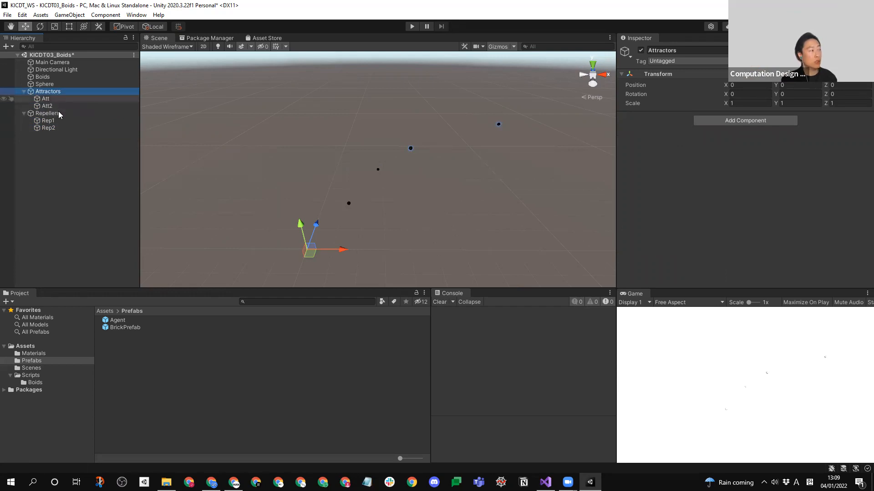
{"action": "left_click", "coordinate": [55, 175]}
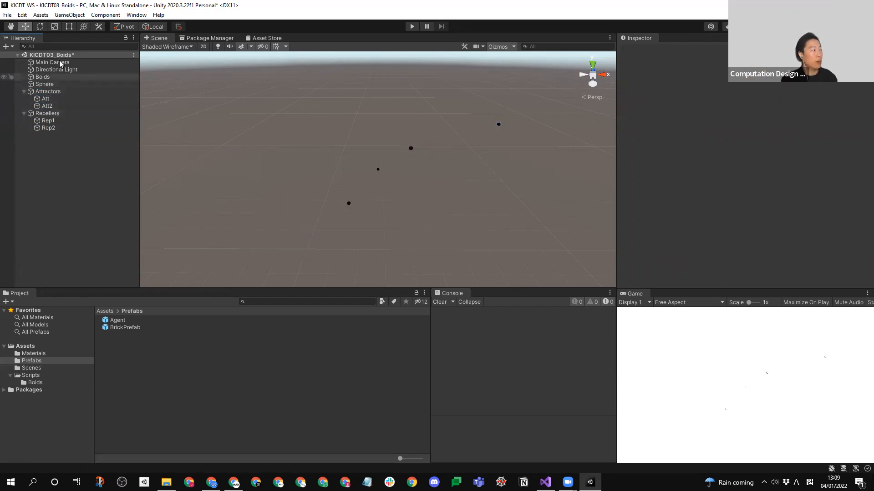
{"action": "left_click", "coordinate": [48, 99]}
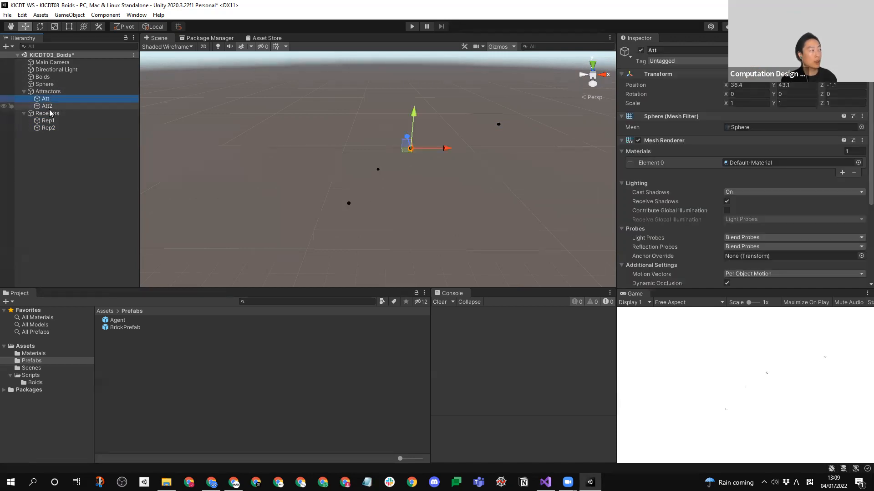
{"action": "left_click", "coordinate": [48, 106]}
{"action": "left_click", "coordinate": [54, 121]}
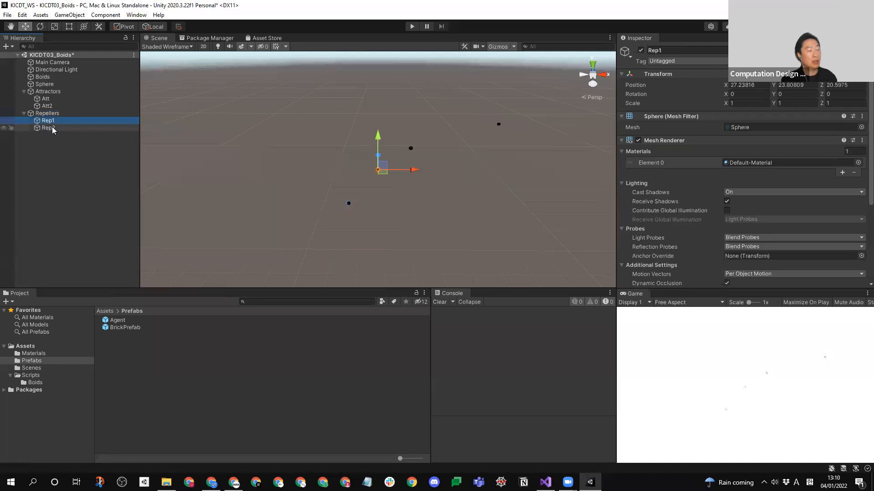
- Assign the Attractors object to All Attractors and the Repellers object to All Repellers in the Boids script
{"action": "left_click", "coordinate": [53, 129]}
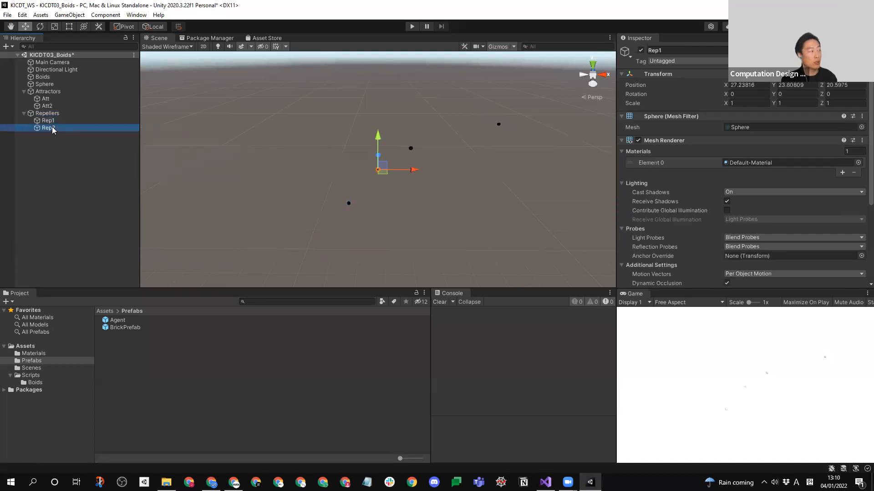
{"action": "left_click", "coordinate": [91, 190]}
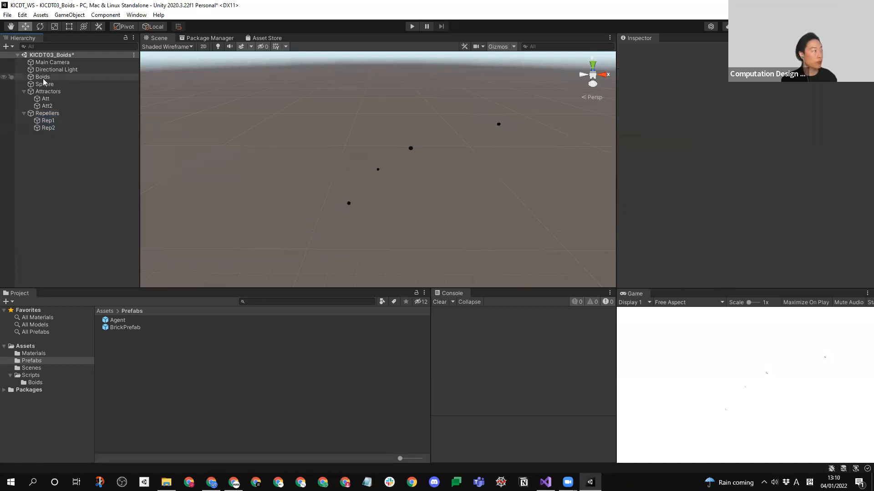
{"action": "left_click", "coordinate": [42, 76]}
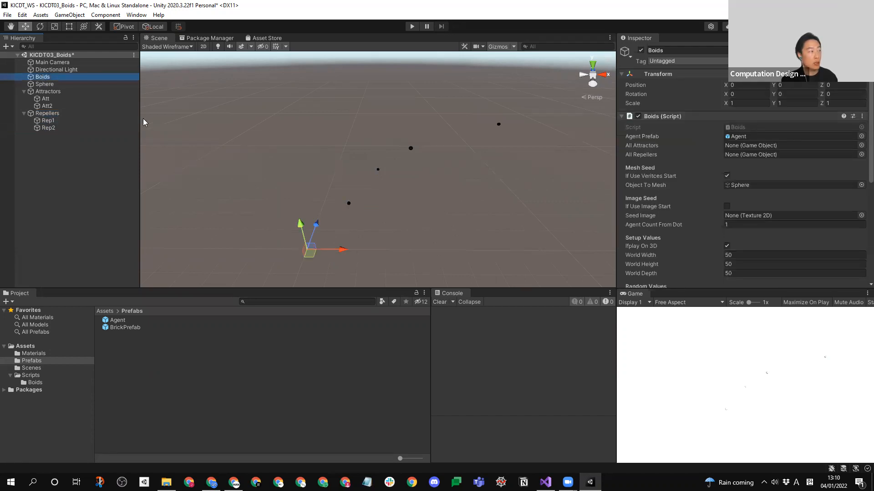
{"action": "left_click_drag", "start_coordinate": [34, 93], "coordinate": [747, 146]}
{"action": "left_click_drag", "start_coordinate": [47, 114], "coordinate": [774, 158]}
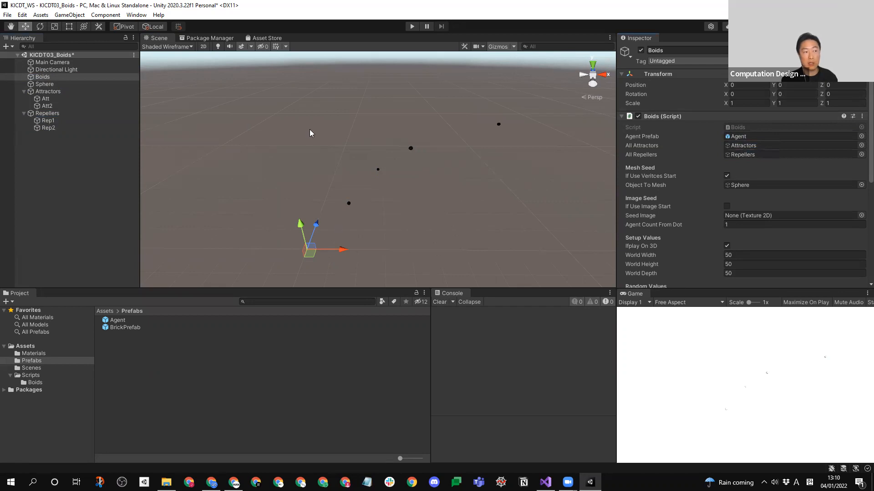
- Run the simulation and examine from several angles how the agents spread out from the sphere seed
{"action": "left_click", "coordinate": [412, 26]}
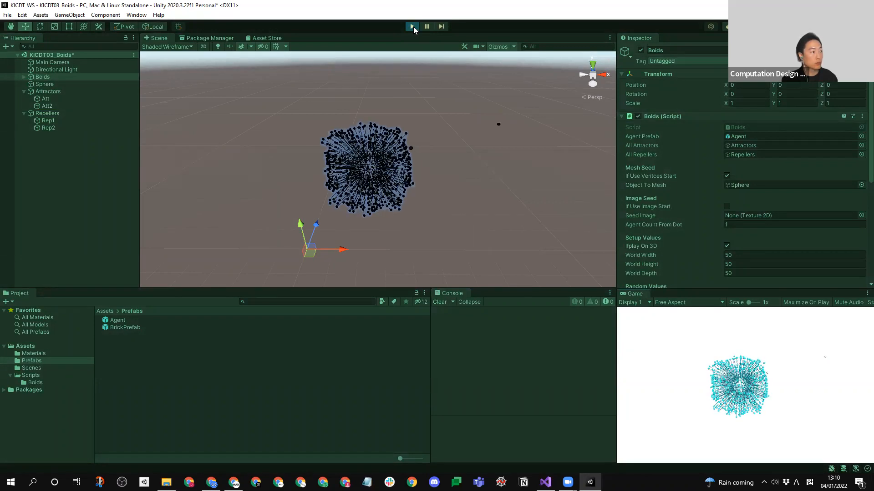
{"action": "scroll", "coordinate": [412, 176], "scroll_direction": "up", "scroll_amount": 2}
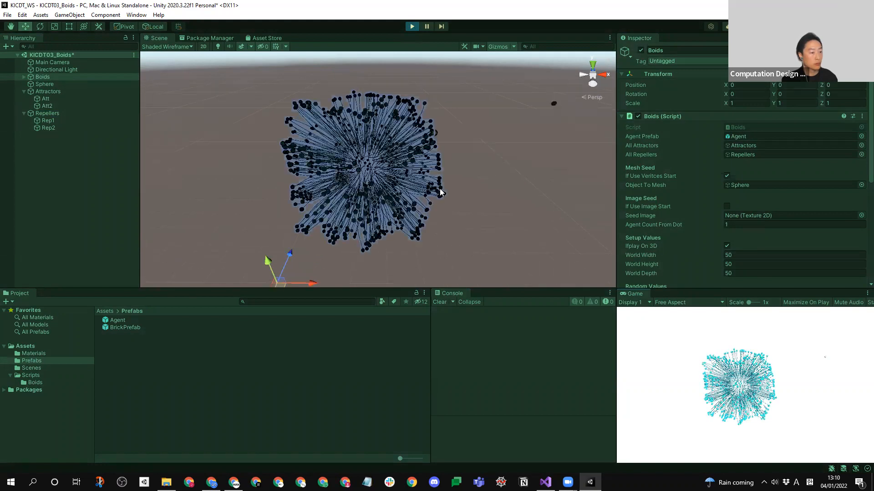
{"action": "scroll", "coordinate": [414, 177], "scroll_direction": "up", "scroll_amount": 4}
{"action": "right_click_drag", "start_coordinate": [419, 178], "coordinate": [350, 175]}
{"action": "scroll", "coordinate": [430, 175], "scroll_direction": "down", "scroll_amount": 2}
{"action": "middle_click_drag", "start_coordinate": [350, 175], "coordinate": [232, 143]}
{"action": "right_click_drag", "start_coordinate": [242, 215], "coordinate": [294, 185]}
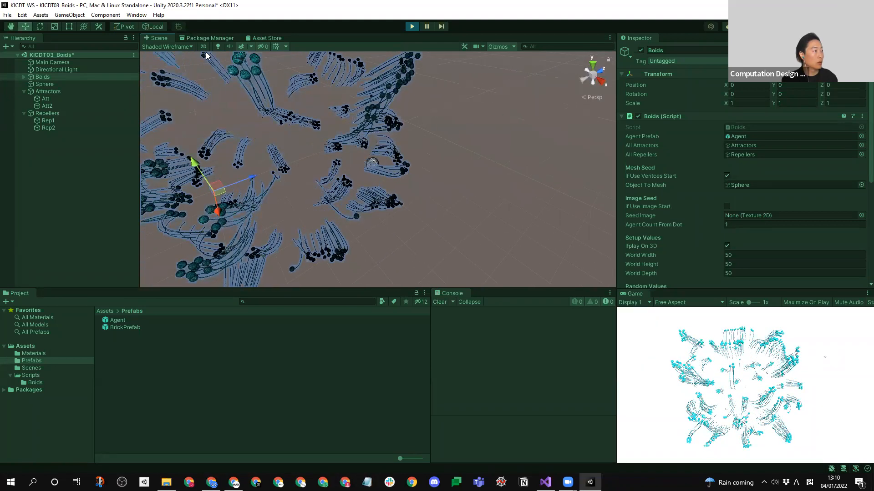
- Switch the scene view to Shaded, watch the agents move around the attractor and repeller spheres, and stop the simulation
{"action": "left_click", "coordinate": [187, 46]}
{"action": "left_click", "coordinate": [174, 62]}
{"action": "mouse_move", "coordinate": [368, 177]}
{"action": "right_mouse_down"}
{"action": "mouse_move", "coordinate": [323, 186]}
{"action": "mouse_move", "coordinate": [363, 156]}
{"action": "mouse_move", "coordinate": [340, 186]}
{"action": "mouse_move", "coordinate": [391, 162]}
{"action": "right_mouse_up"}
{"action": "scroll", "coordinate": [392, 162], "scroll_direction": "down", "scroll_amount": 3}
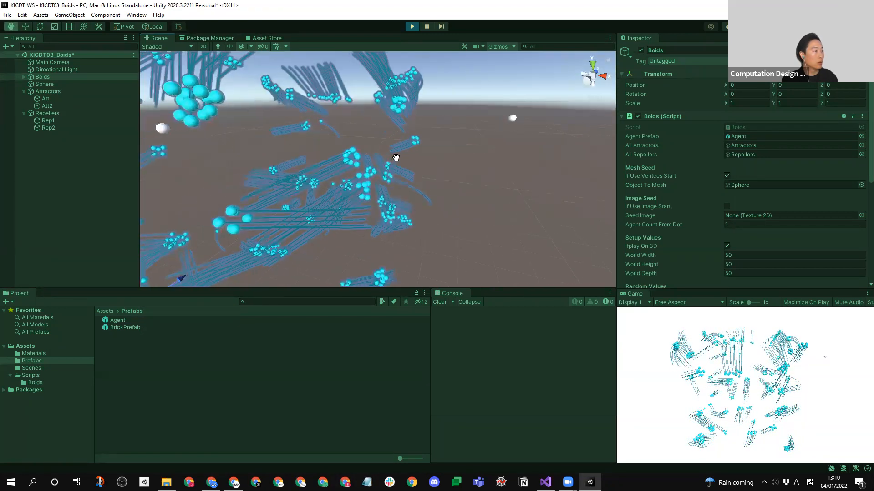
{"action": "middle_click_drag", "start_coordinate": [395, 159], "coordinate": [412, 131]}
{"action": "scroll", "coordinate": [414, 131], "scroll_direction": "down", "scroll_amount": 3}
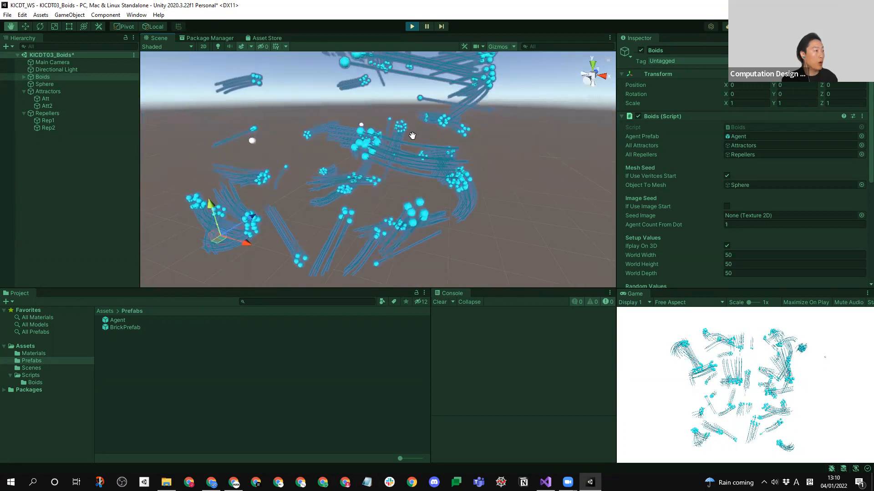
{"action": "scroll", "coordinate": [372, 175], "scroll_direction": "up", "scroll_amount": 5}
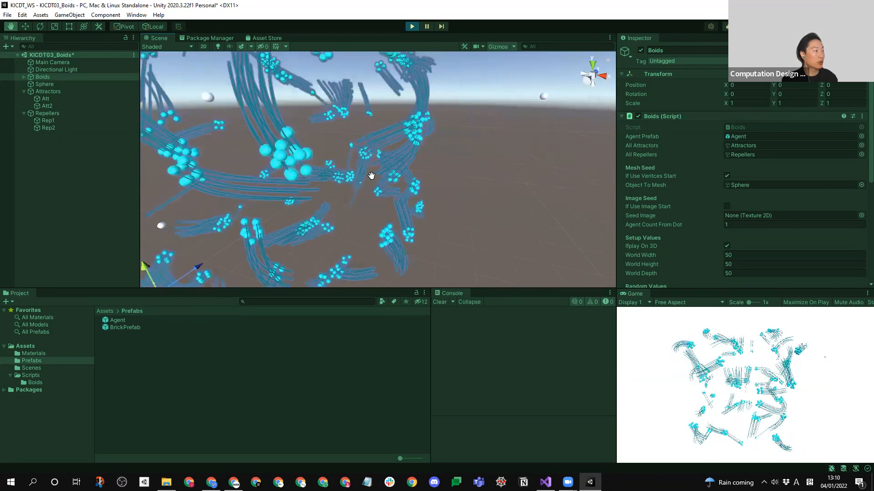
{"action": "middle_click_drag", "start_coordinate": [371, 176], "coordinate": [342, 222]}
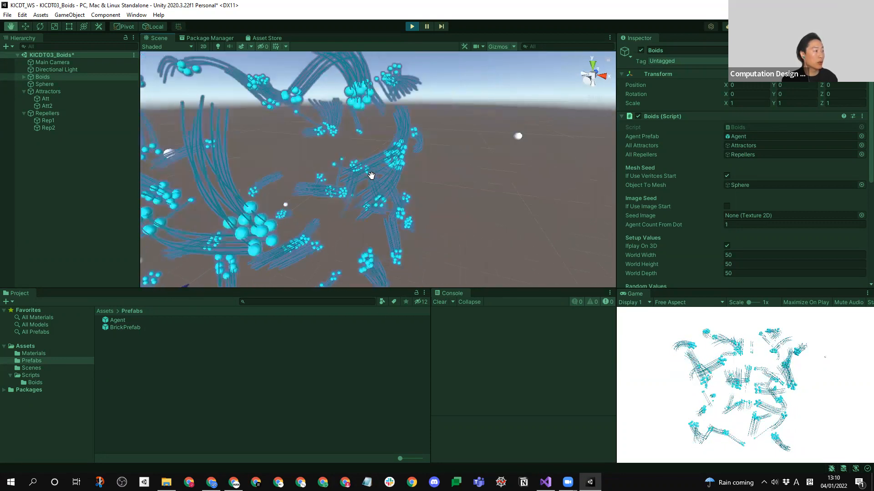
{"action": "left_click", "coordinate": [61, 172]}
{"action": "right_click_drag", "start_coordinate": [427, 208], "coordinate": [403, 222]}
{"action": "middle_click_drag", "start_coordinate": [403, 223], "coordinate": [380, 200]}
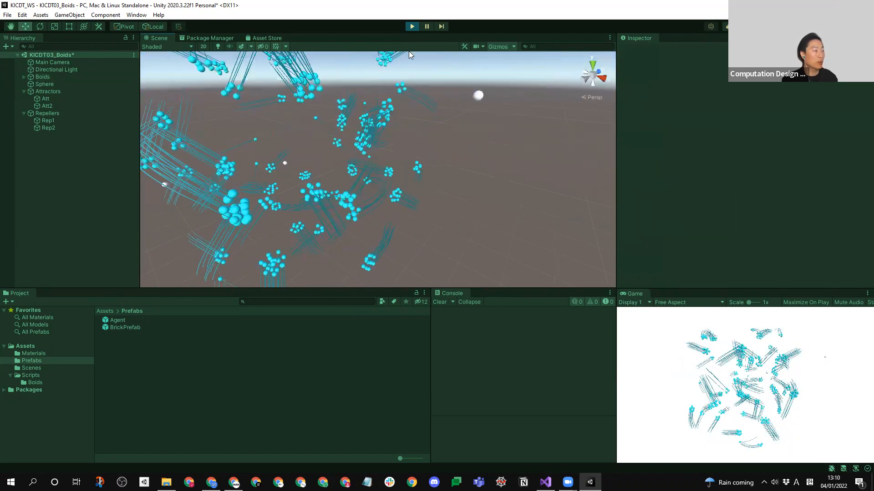
{"action": "left_click", "coordinate": [411, 26]}
- Review the Boids script's settings, from the attractor and repeller references through the mesh, image and random seeds to the runtime values
{"action": "left_click", "coordinate": [42, 76]}
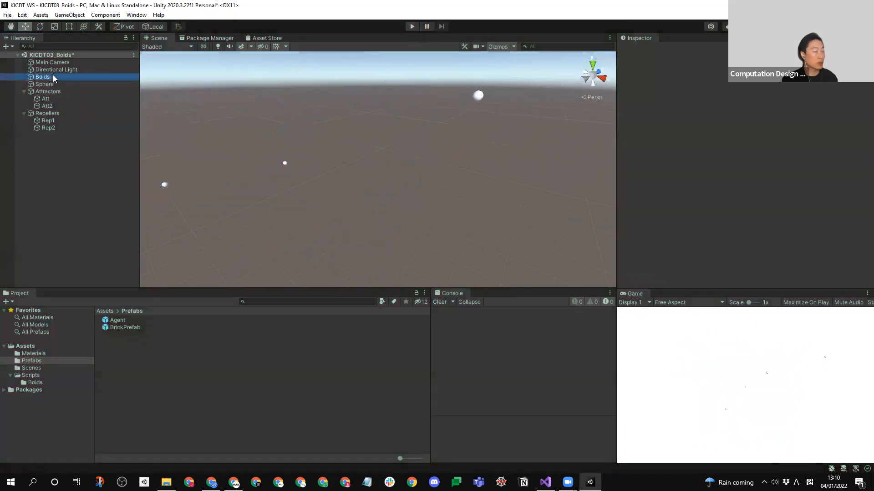
{"action": "scroll", "coordinate": [861, 154], "scroll_direction": "down", "scroll_amount": 1}
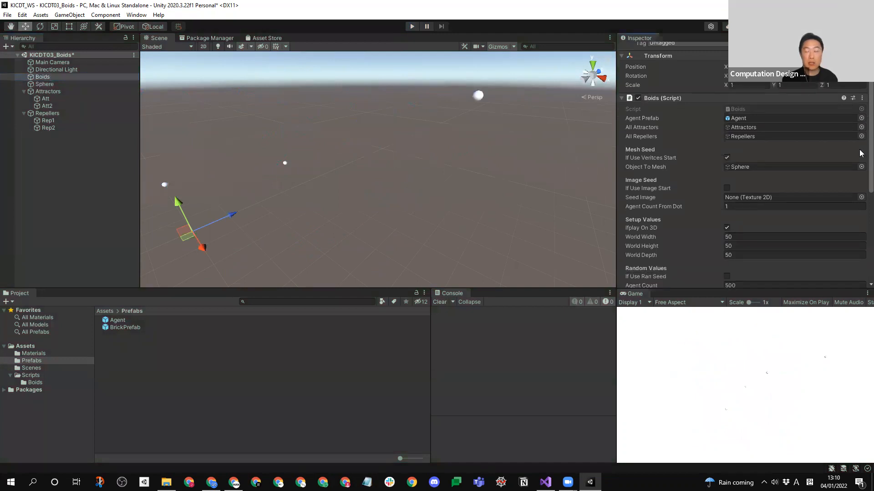
{"action": "scroll", "coordinate": [861, 153], "scroll_direction": "down", "scroll_amount": 8}
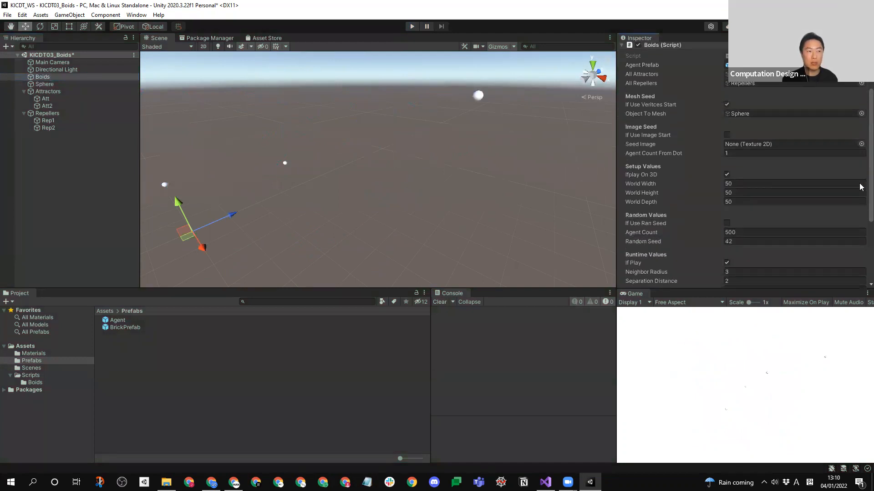
{"action": "scroll", "coordinate": [862, 209], "scroll_direction": "up", "scroll_amount": 8}
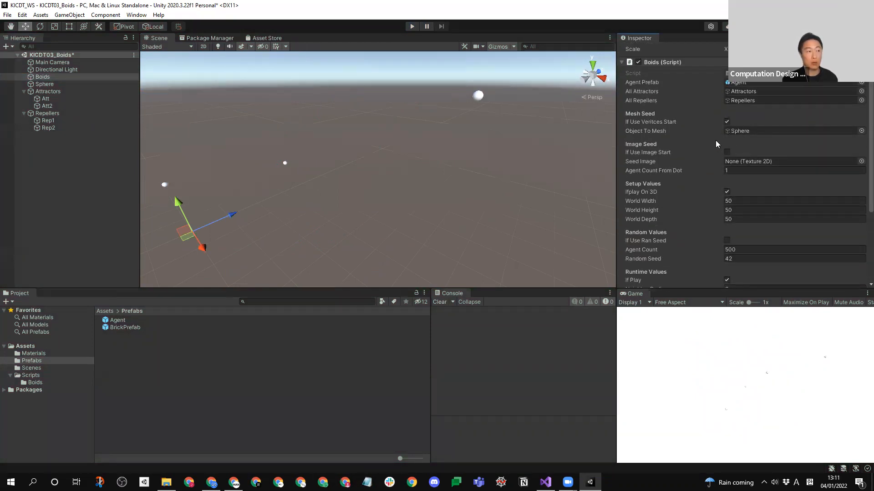
{"action": "scroll", "coordinate": [860, 169], "scroll_direction": "down", "scroll_amount": 1}
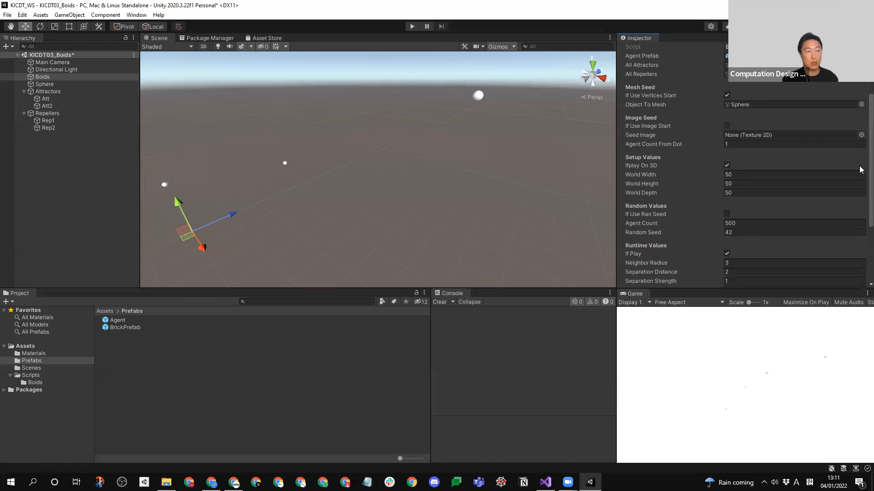
{"action": "scroll", "coordinate": [861, 173], "scroll_direction": "down", "scroll_amount": 1}
{"action": "scroll", "coordinate": [861, 176], "scroll_direction": "up", "scroll_amount": 3}
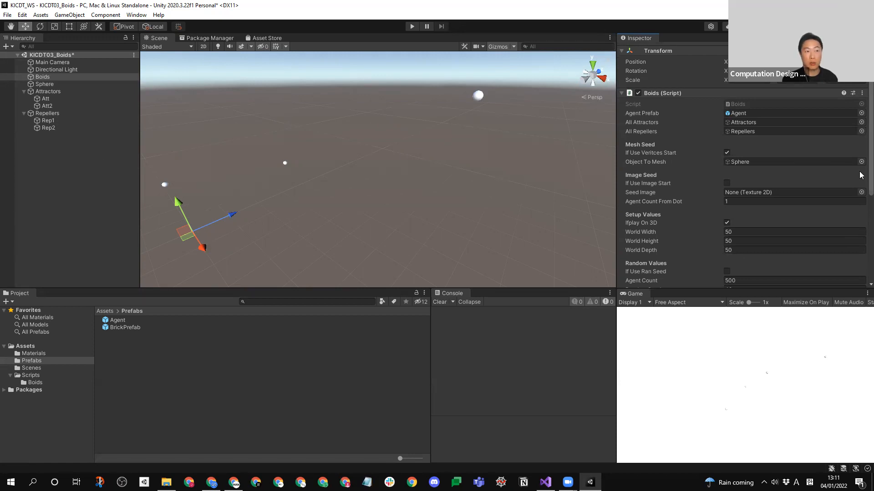
{"action": "scroll", "coordinate": [861, 182], "scroll_direction": "down", "scroll_amount": 2}
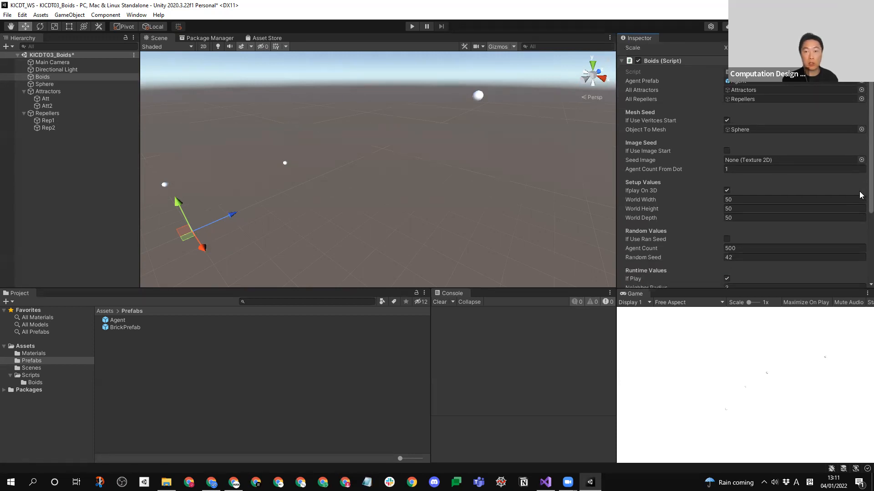
{"action": "scroll", "coordinate": [862, 195], "scroll_direction": "down", "scroll_amount": 1}
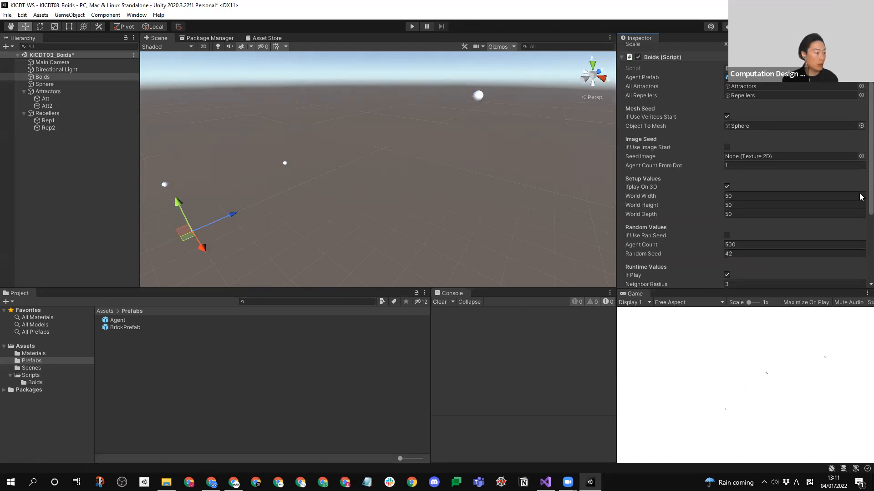
{"action": "scroll", "coordinate": [860, 196], "scroll_direction": "up", "scroll_amount": 4}
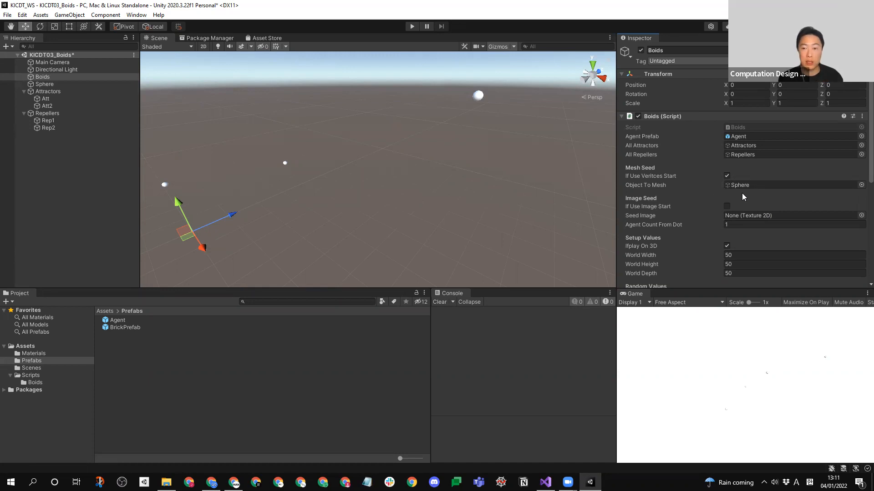
{"action": "scroll", "coordinate": [862, 182], "scroll_direction": "down", "scroll_amount": 5}
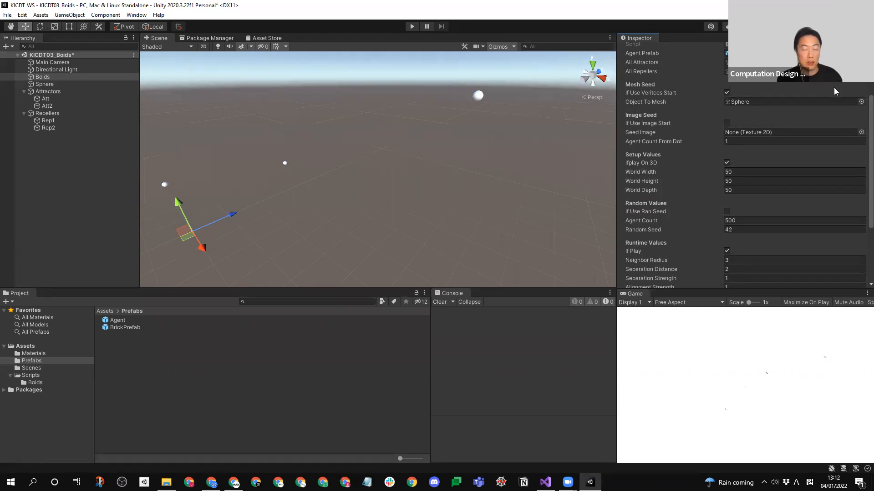
- Clear the Object To Mesh reference of the Boids script and assign the scene's Sphere to it again
{"action": "left_click", "coordinate": [861, 101]}
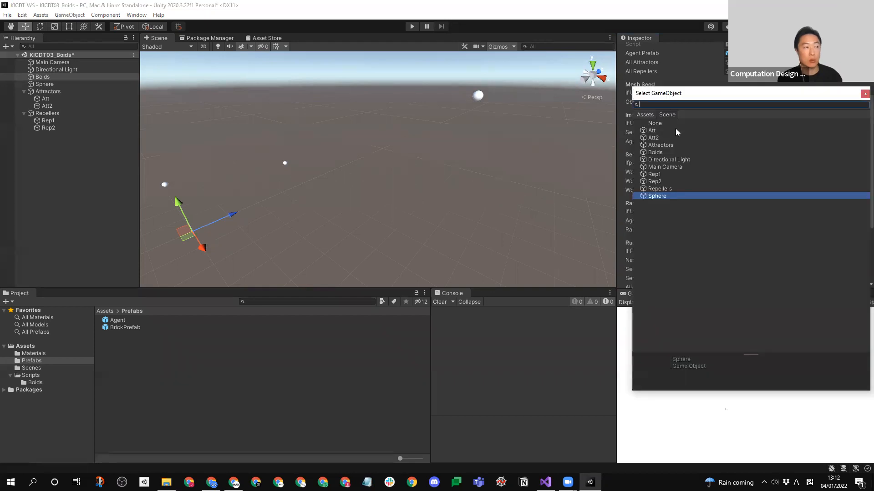
{"action": "left_click", "coordinate": [655, 123]}
{"action": "left_click", "coordinate": [864, 94]}
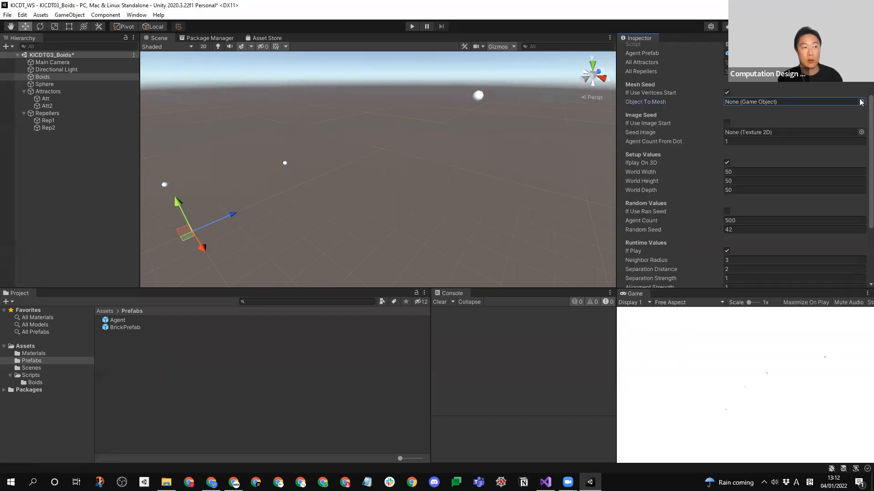
{"action": "left_click_drag", "start_coordinate": [44, 85], "coordinate": [774, 102]}
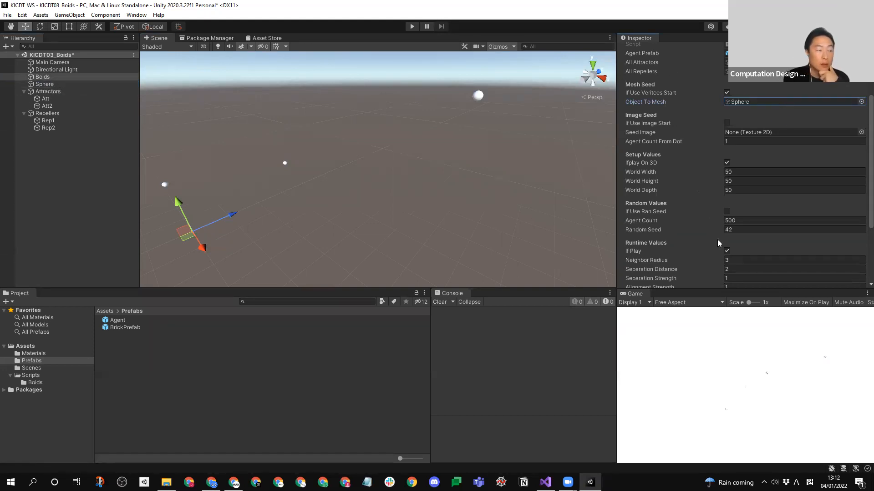
- Try a simulation run with Ifplay On 3D disabled, stop it and enable the option again
{"action": "scroll", "coordinate": [720, 241], "scroll_direction": "down", "scroll_amount": 4}
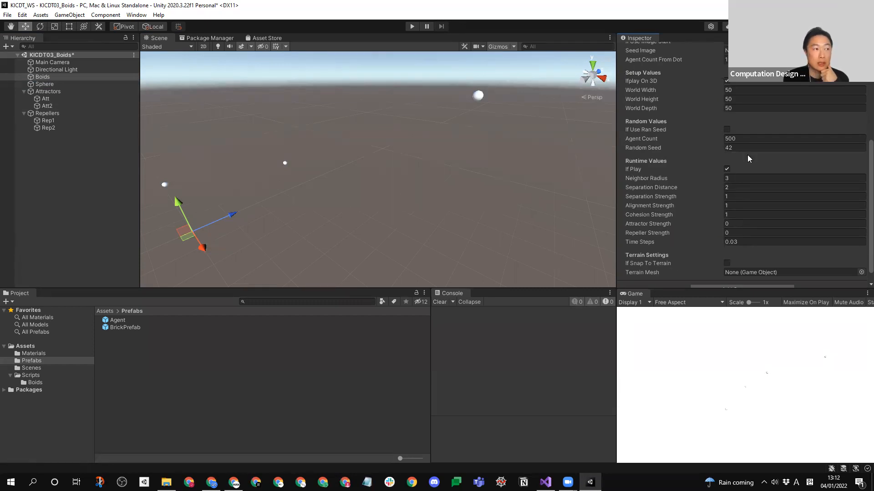
{"action": "scroll", "coordinate": [747, 164], "scroll_direction": "up", "scroll_amount": 4}
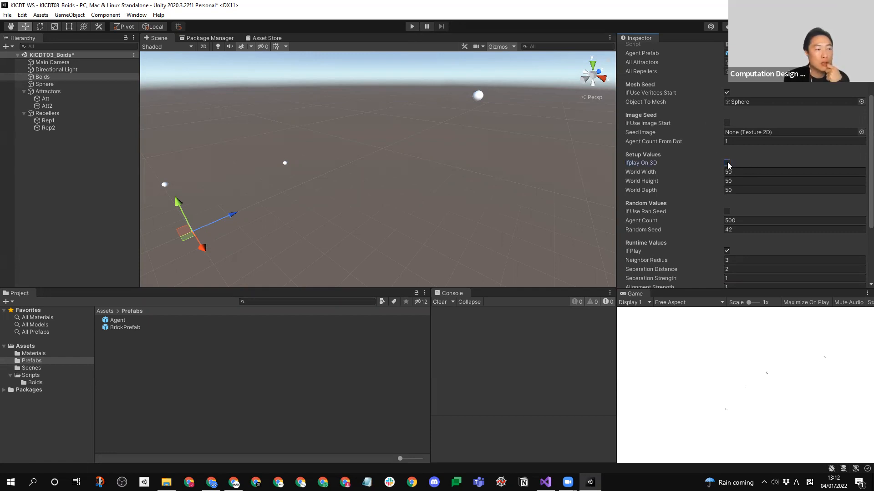
{"action": "left_click", "coordinate": [412, 27]}
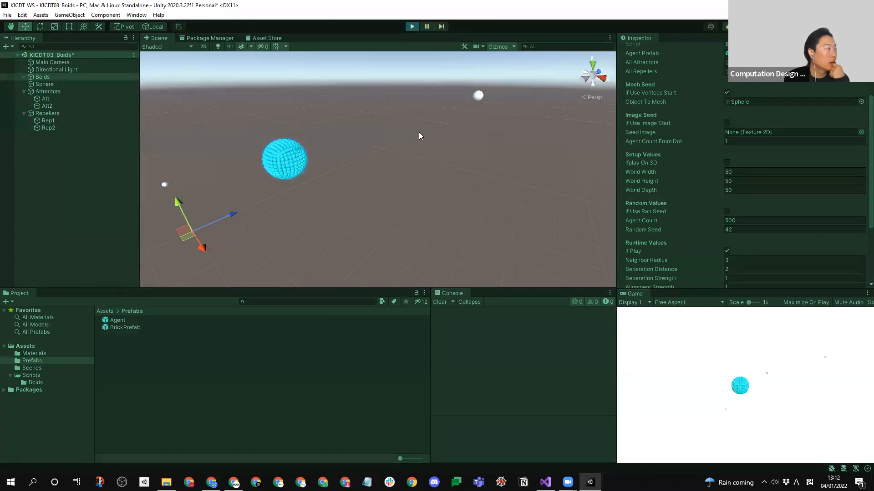
{"action": "middle_click_drag", "start_coordinate": [376, 205], "coordinate": [463, 205]}
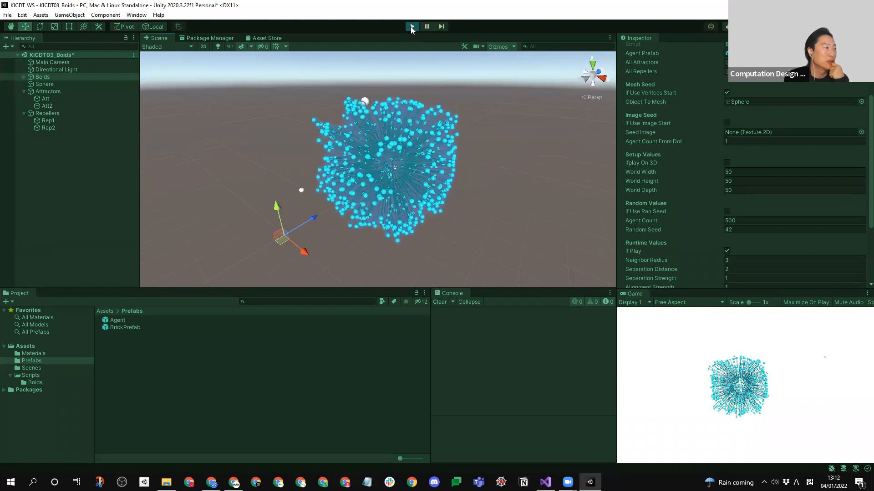
{"action": "left_click", "coordinate": [410, 27]}
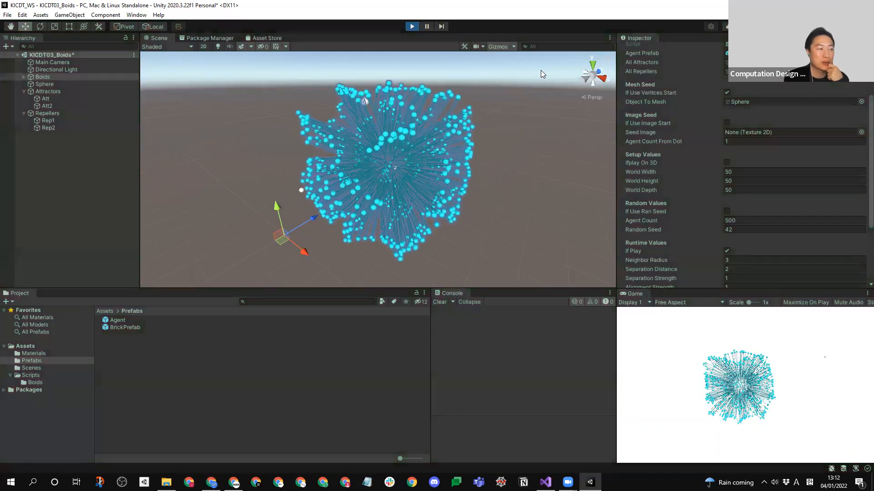
{"action": "left_click", "coordinate": [726, 163]}
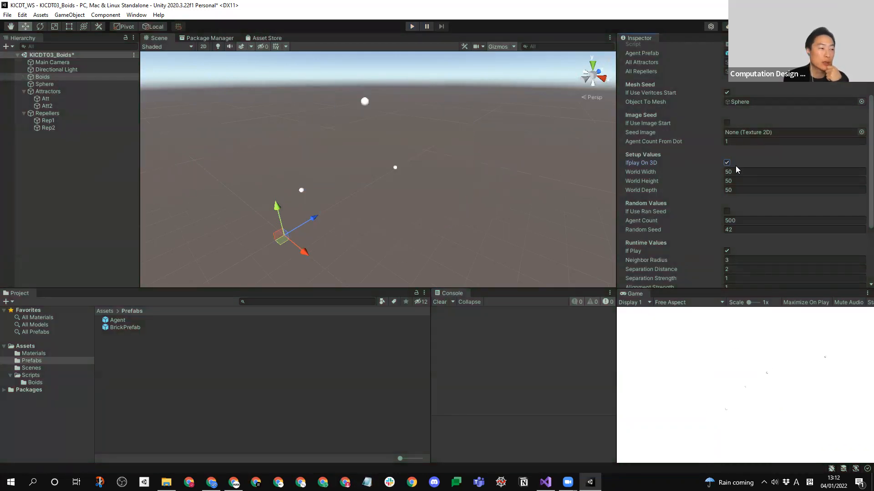
- Disable If Use Vertices Start, enable If Use Ran Seed, and test the random agent seeding with a short simulation run
{"action": "scroll", "coordinate": [861, 179], "scroll_direction": "up", "scroll_amount": 2}
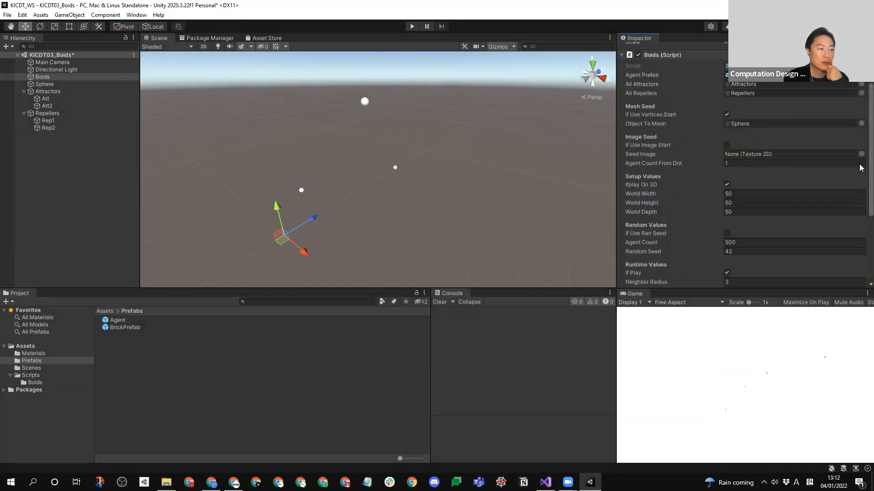
{"action": "scroll", "coordinate": [729, 188], "scroll_direction": "down", "scroll_amount": 3}
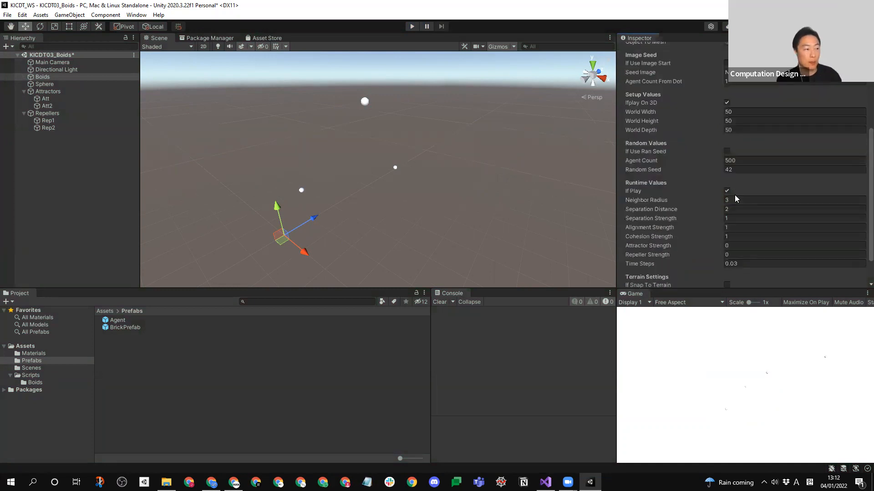
{"action": "scroll", "coordinate": [726, 147], "scroll_direction": "up", "scroll_amount": 6}
{"action": "scroll", "coordinate": [726, 142], "scroll_direction": "down", "scroll_amount": 4}
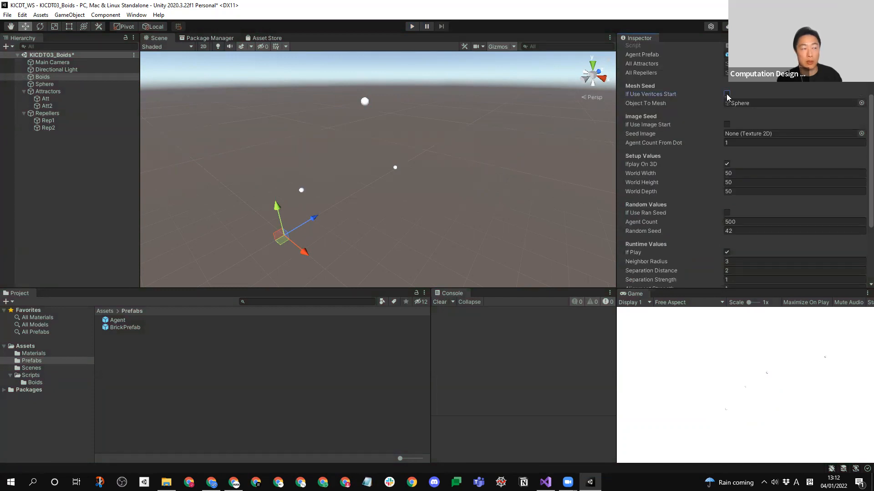
{"action": "left_click", "coordinate": [725, 213]}
{"action": "left_click", "coordinate": [413, 27]}
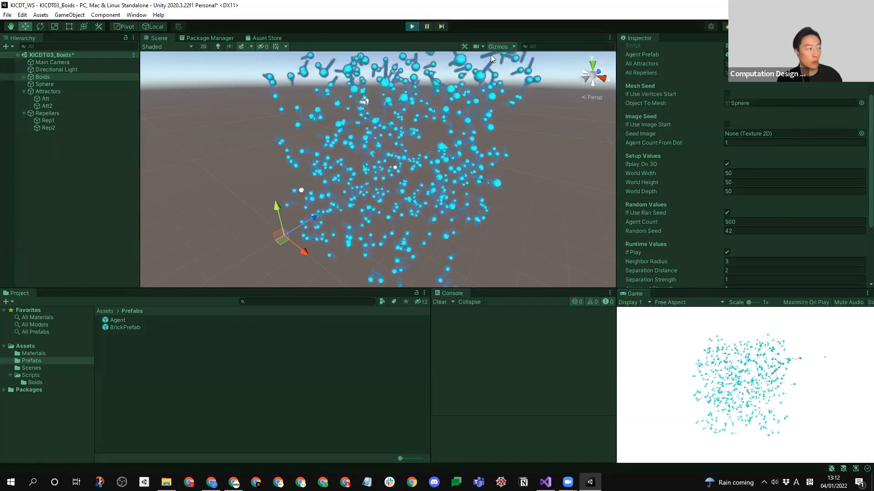
{"action": "left_click", "coordinate": [411, 27]}
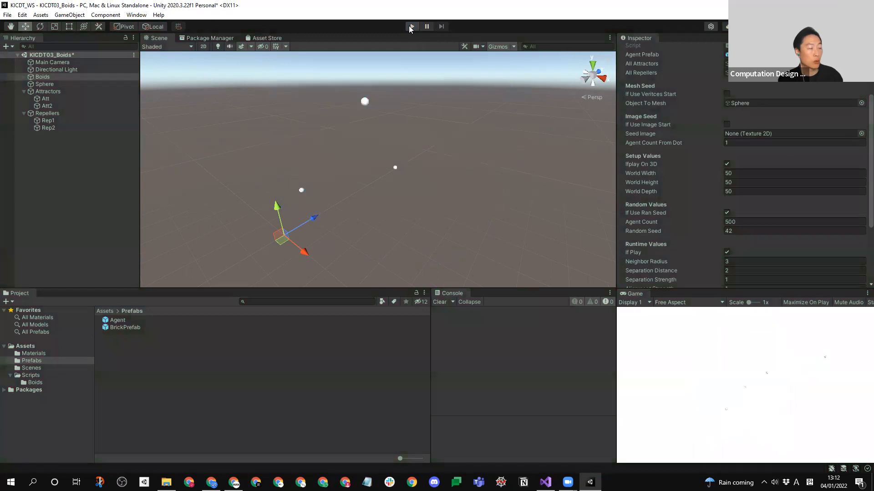
{"action": "scroll", "coordinate": [665, 200], "scroll_direction": "down", "scroll_amount": 4}
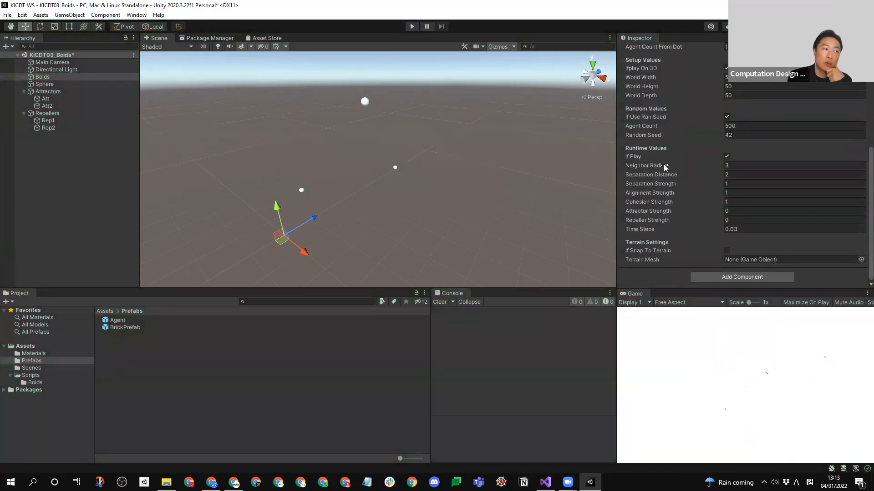
{"action": "scroll", "coordinate": [691, 144], "scroll_direction": "up", "scroll_amount": 5}
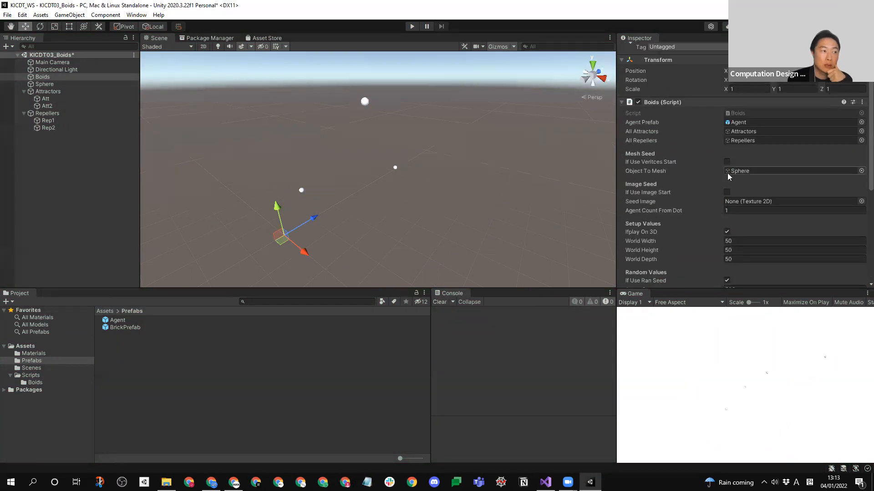
{"action": "scroll", "coordinate": [725, 167], "scroll_direction": "down", "scroll_amount": 5}
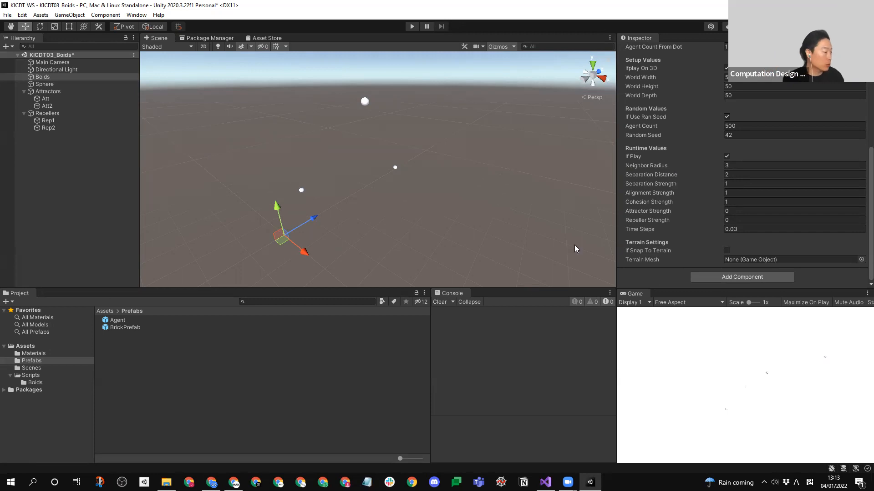
- Switch to Google Slides in the browser and open the 220104_KICDT_Lecture presentation from the Slides home page in a separate tab
{"action": "key", "text": "alt+Tab"}
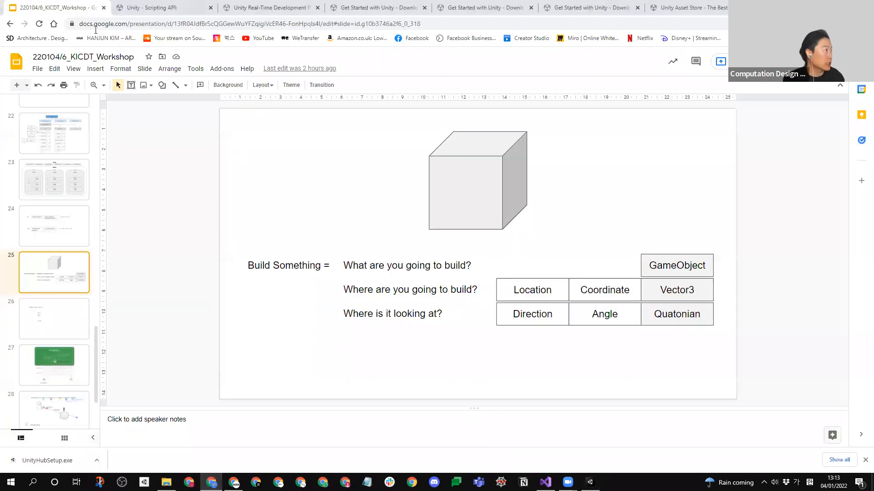
{"action": "left_click", "coordinate": [16, 62]}
{"action": "left_click", "coordinate": [125, 6]}
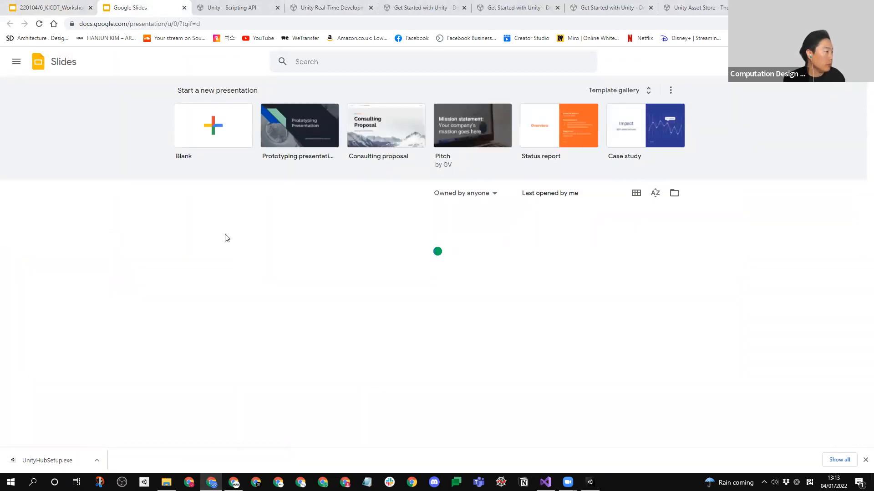
{"action": "left_click", "coordinate": [245, 229]}
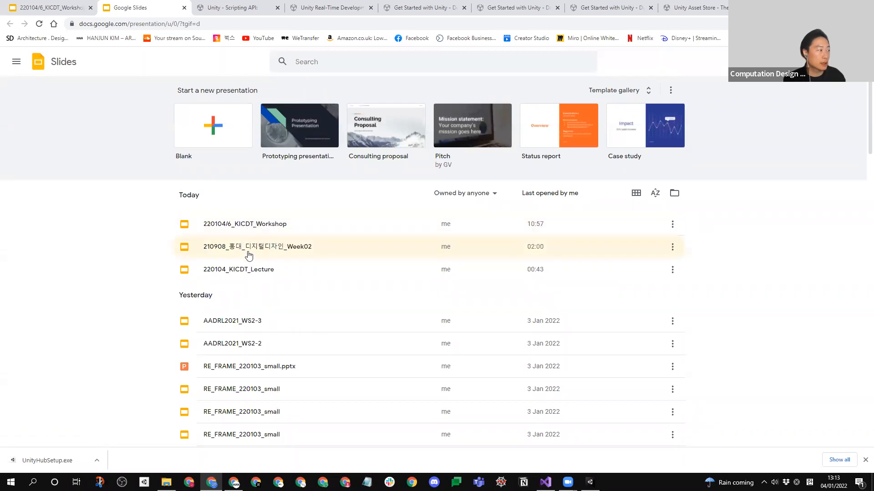
{"action": "left_click", "coordinate": [247, 271]}
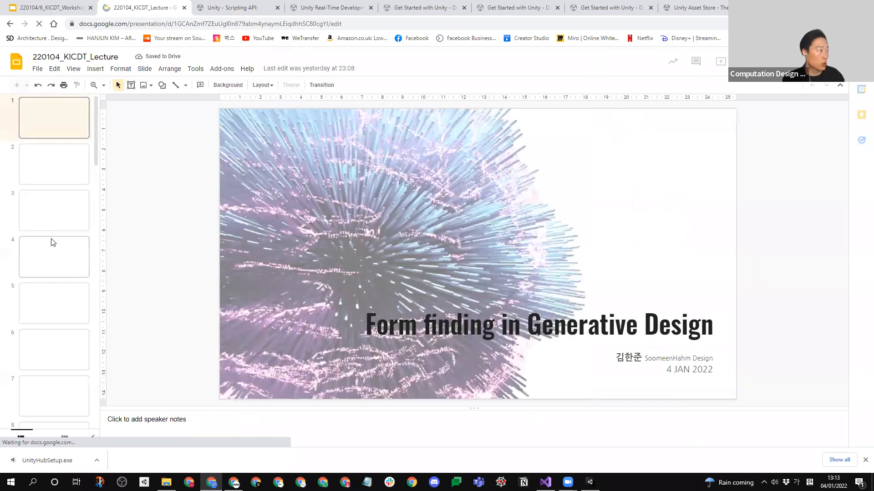
- Find and display slide 37 with the global agent behaviour diagram of alignment, cohesion and separation
{"action": "scroll", "coordinate": [53, 246], "scroll_direction": "down", "scroll_amount": 20}
{"action": "scroll", "coordinate": [56, 263], "scroll_direction": "down", "scroll_amount": 20}
{"action": "scroll", "coordinate": [58, 264], "scroll_direction": "up", "scroll_amount": 19}
{"action": "scroll", "coordinate": [63, 265], "scroll_direction": "up", "scroll_amount": 17}
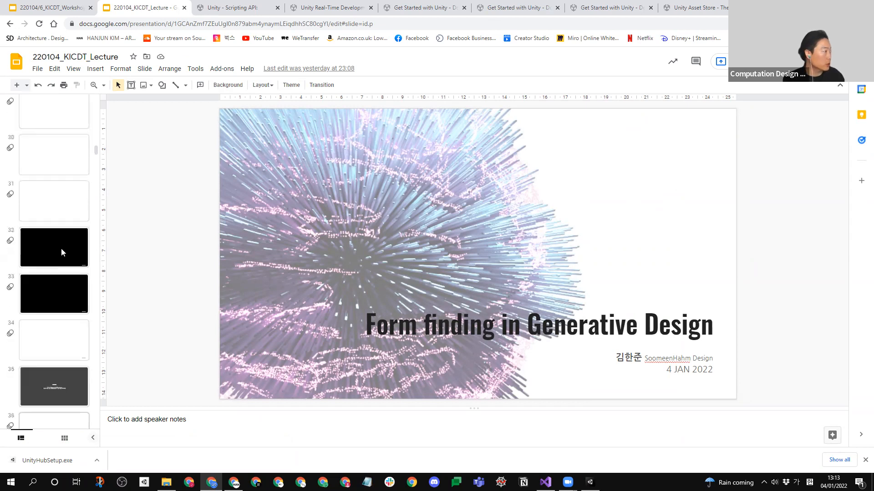
{"action": "scroll", "coordinate": [62, 251], "scroll_direction": "down", "scroll_amount": 4}
{"action": "left_click", "coordinate": [51, 300]}
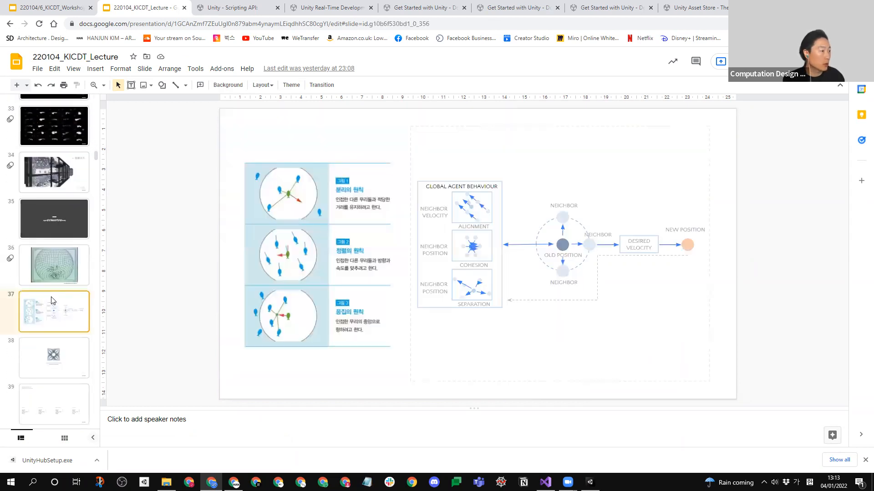